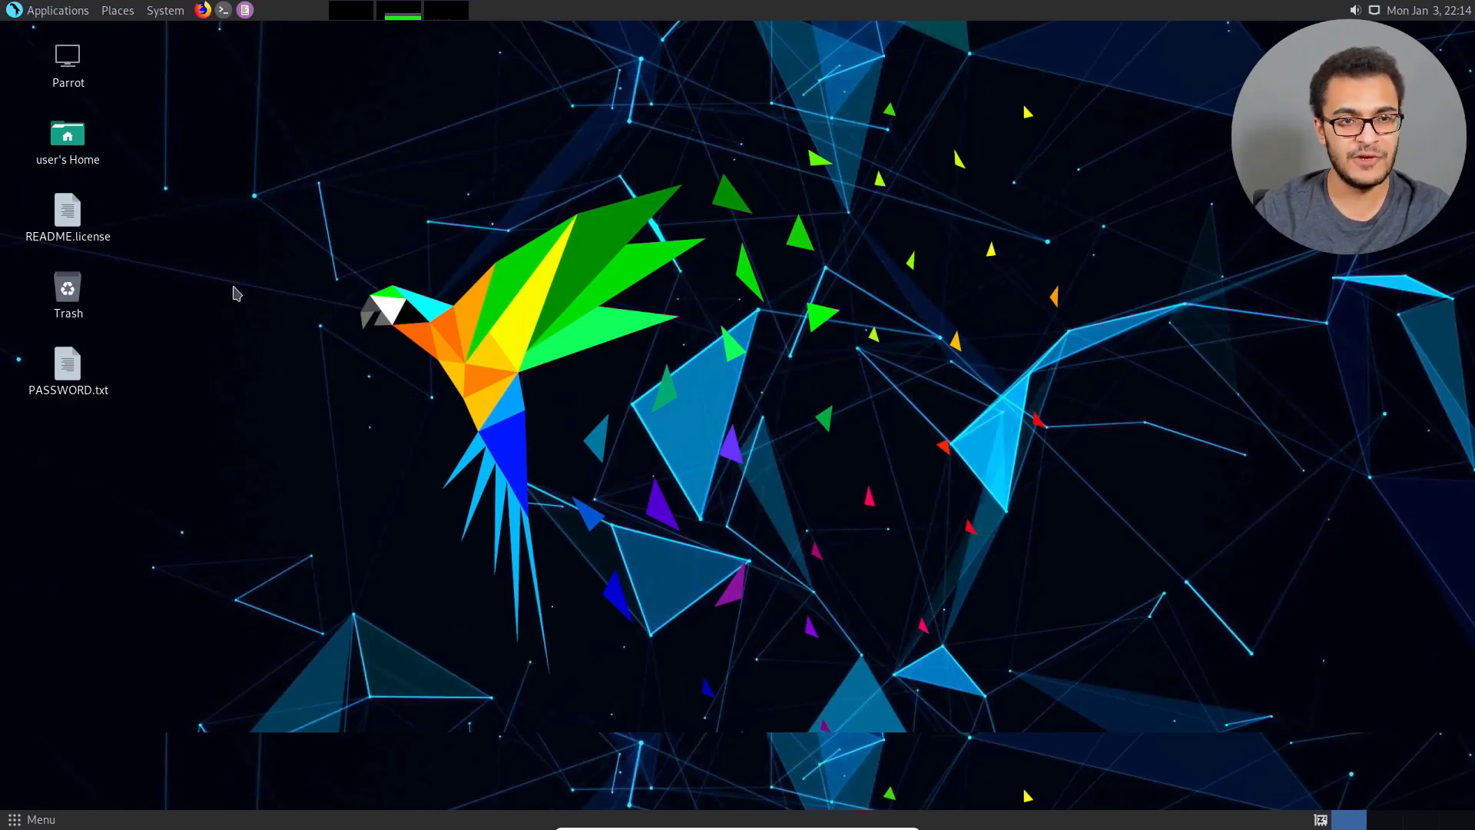
# Open a MATE Terminal window and enlarge its text by three zoom levels.
pyautogui.click(224, 14)
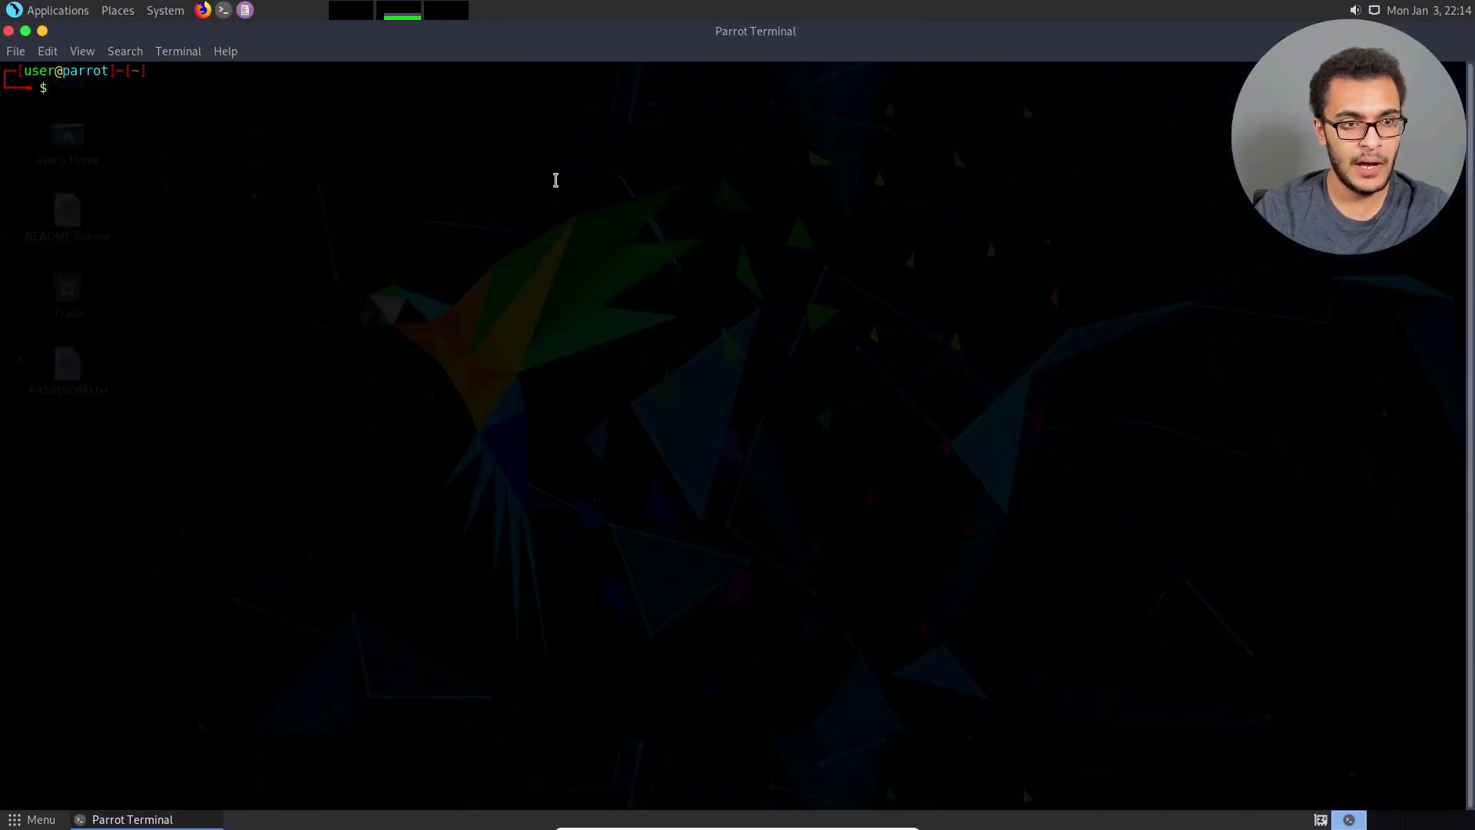
pyautogui.hotkey('ctrl', '+')
pyautogui.hotkey('ctrl', '+')
pyautogui.hotkey('ctrl', '+')
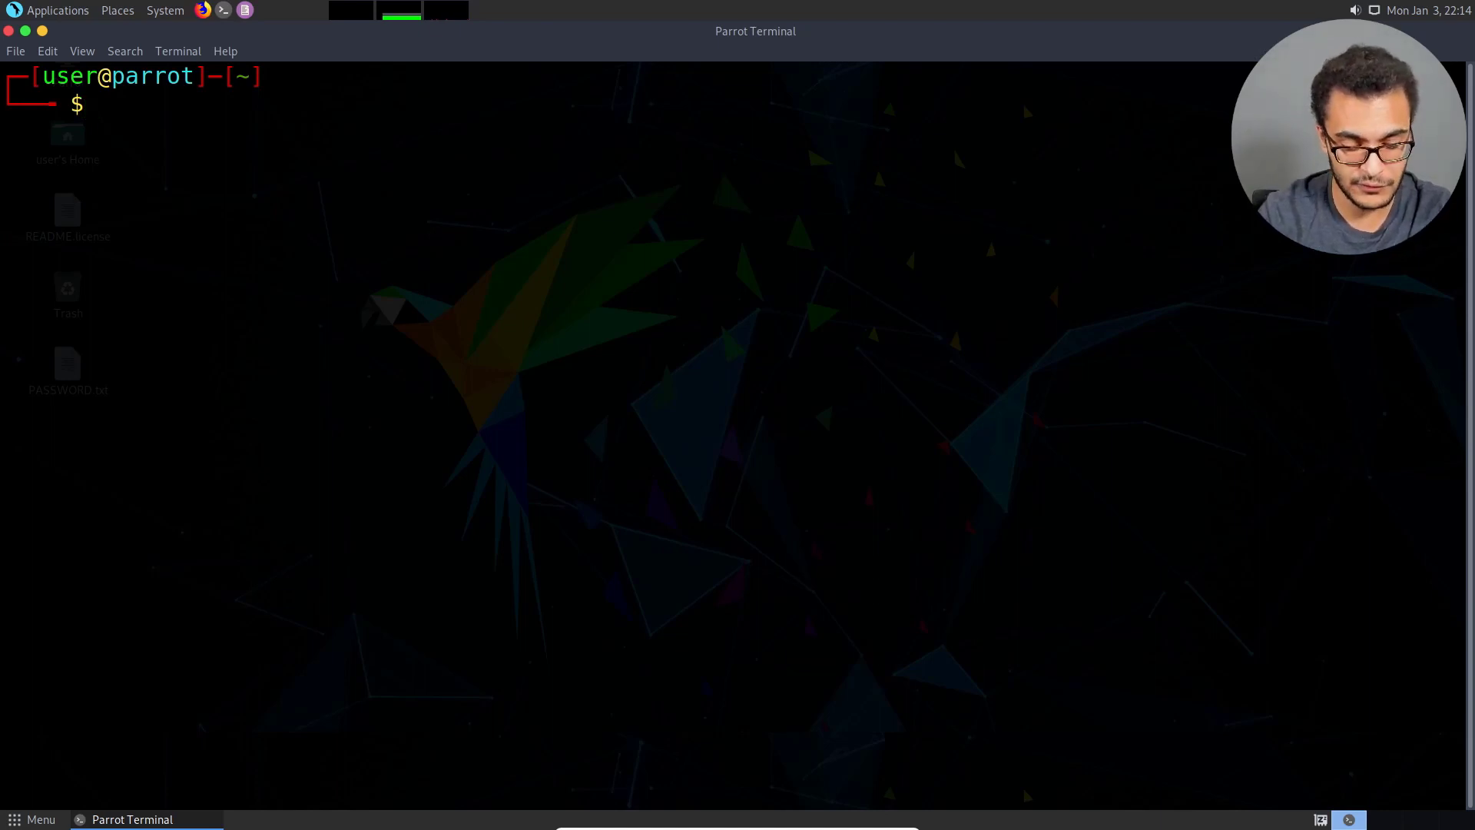
# Open /etc/lightdm/lightdm.conf in vim with sudo, entering the account password.
pyautogui.write('sudo vim /etc/')
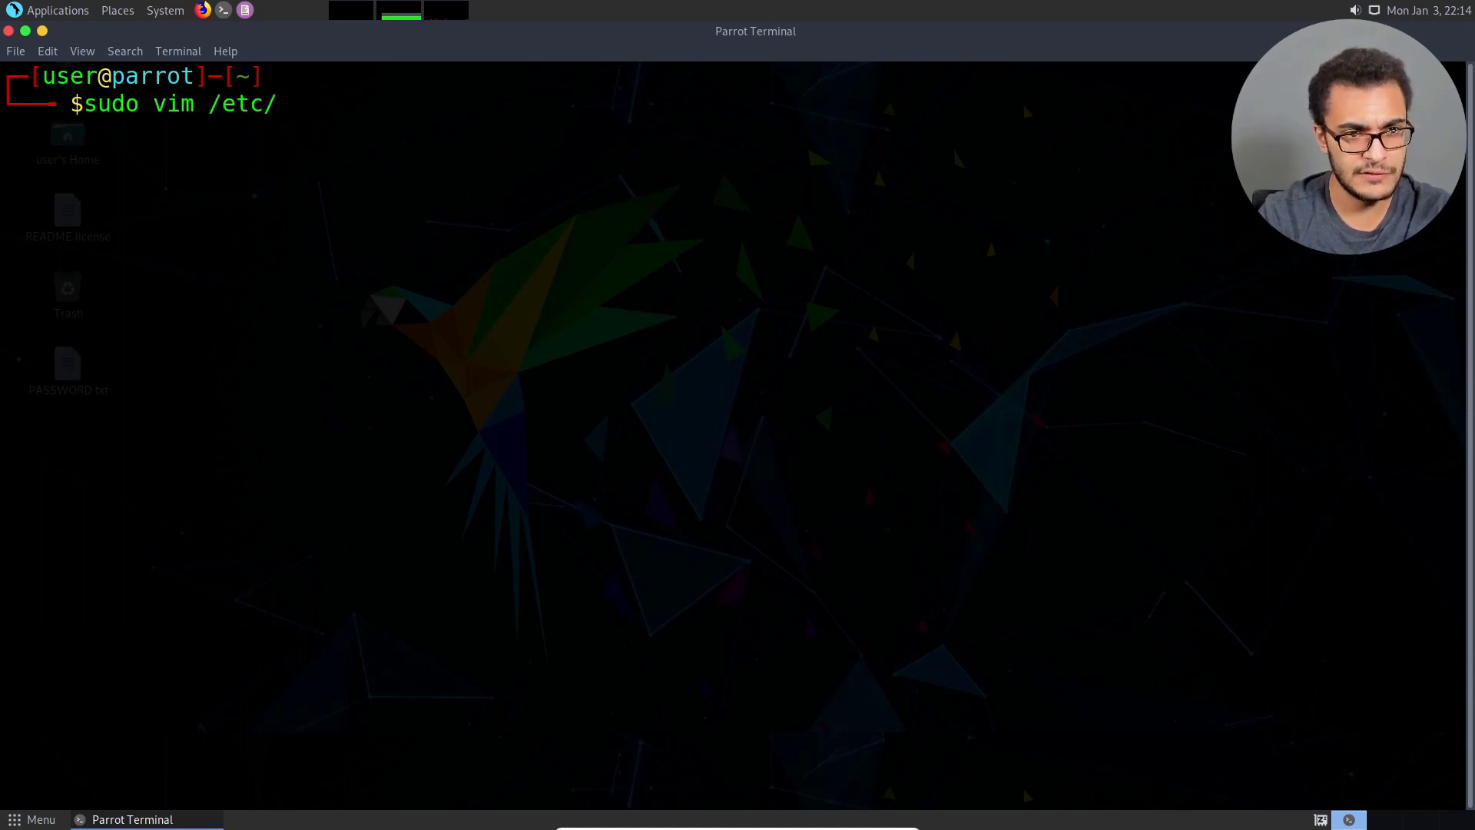
pyautogui.write('light')
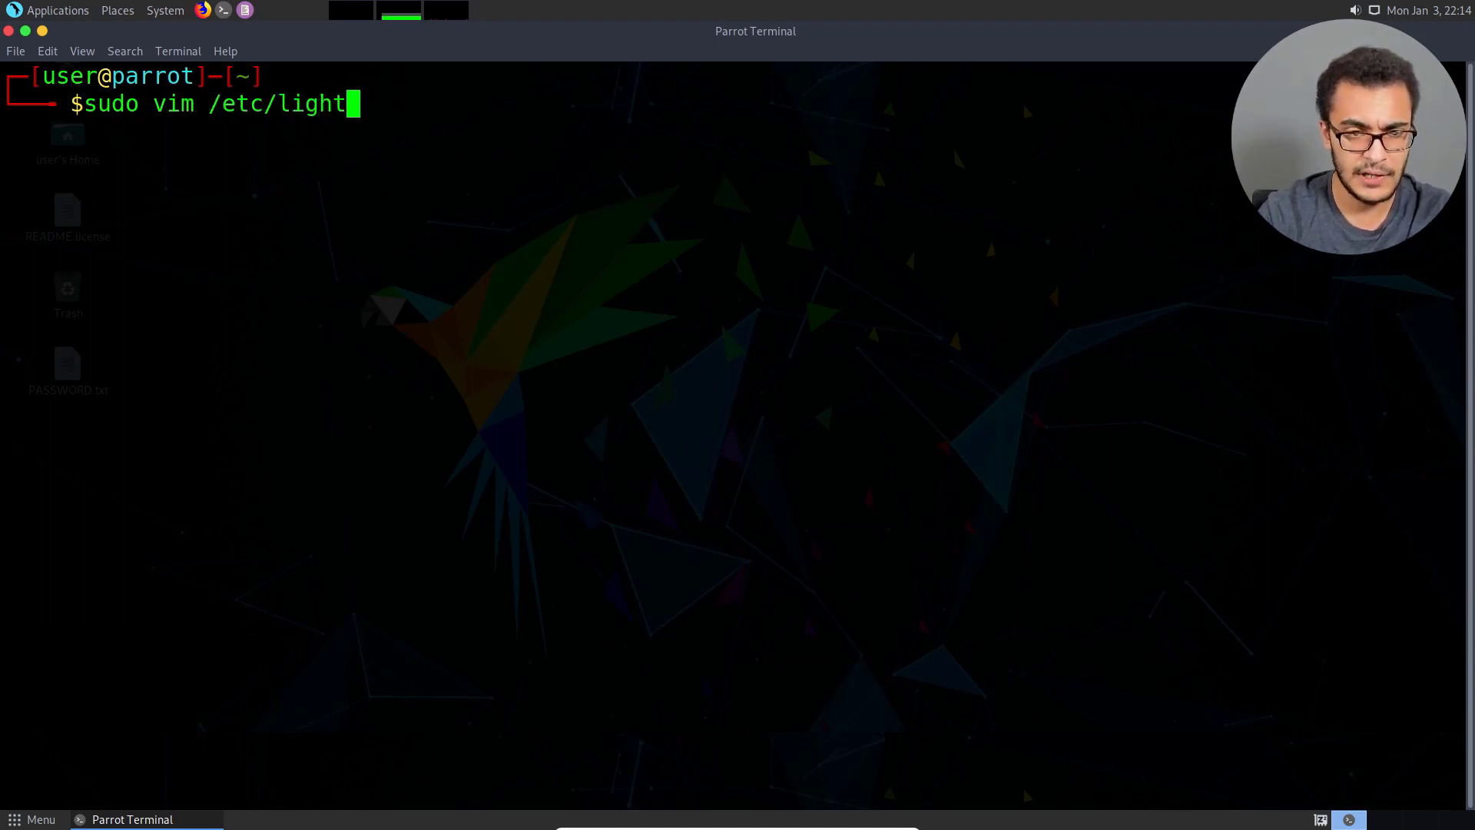
pyautogui.write('dm/l')
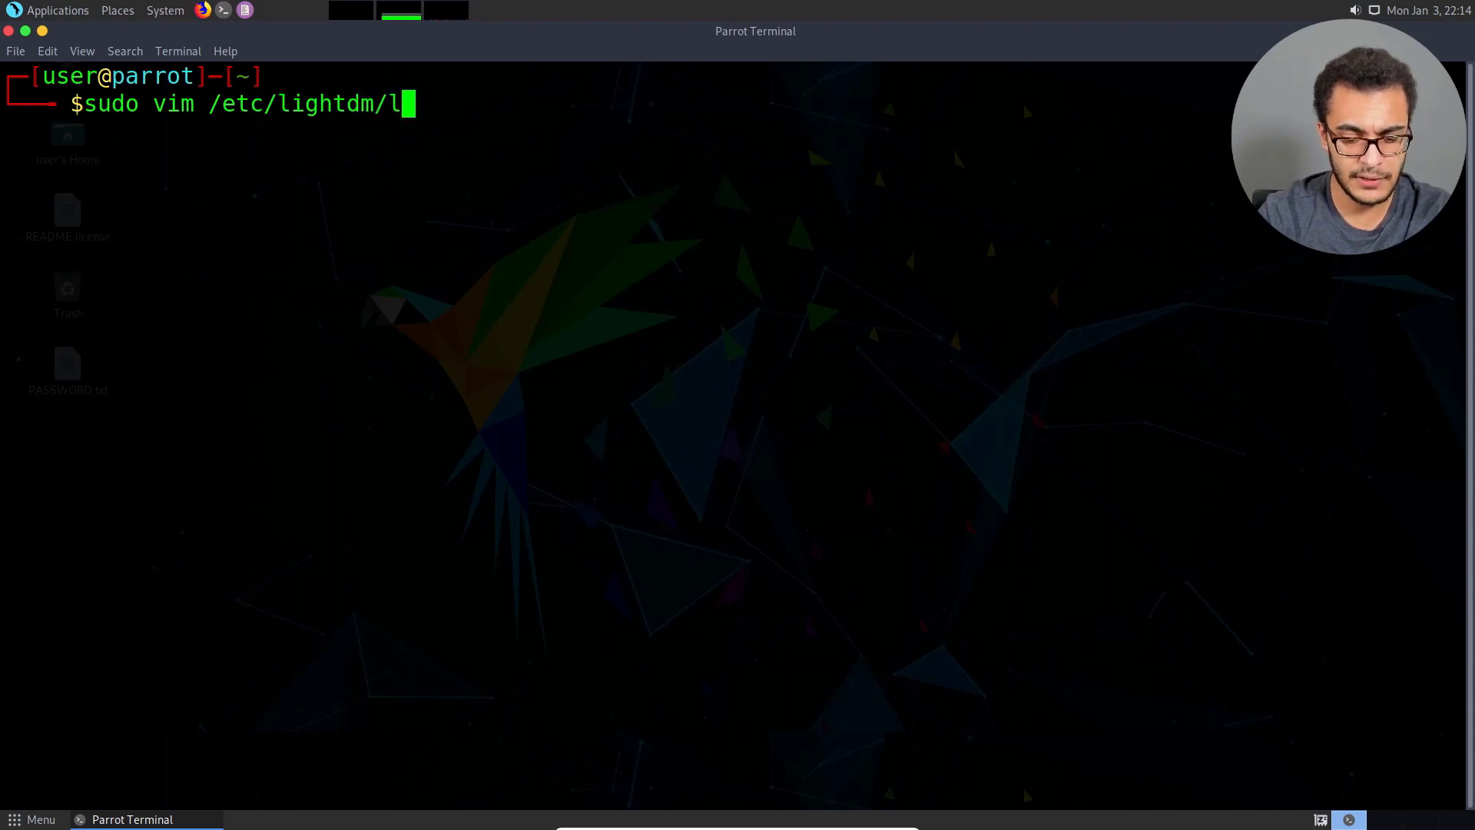
pyautogui.write('ightdm.conf')
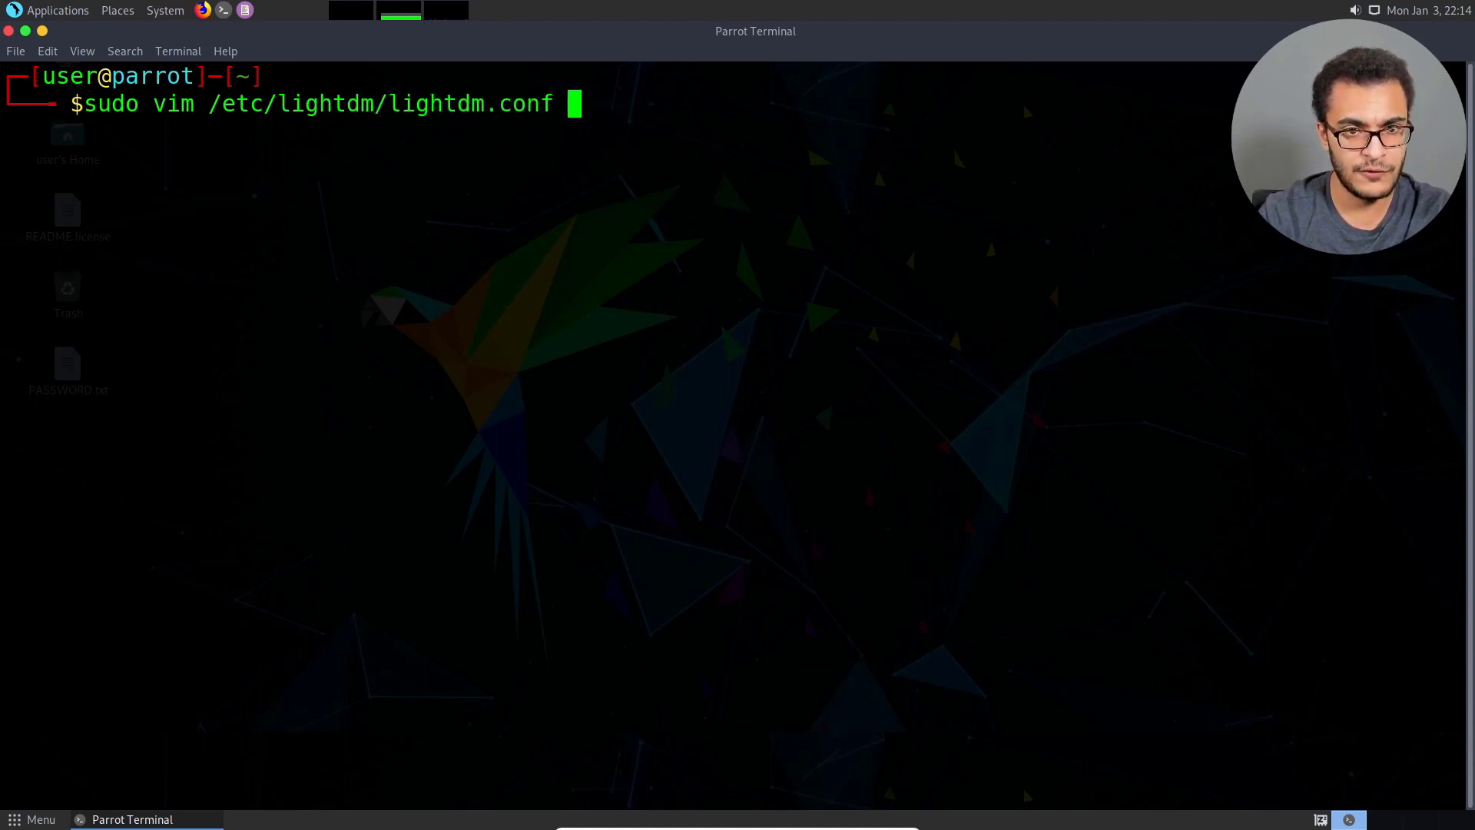
pyautogui.press('Return')
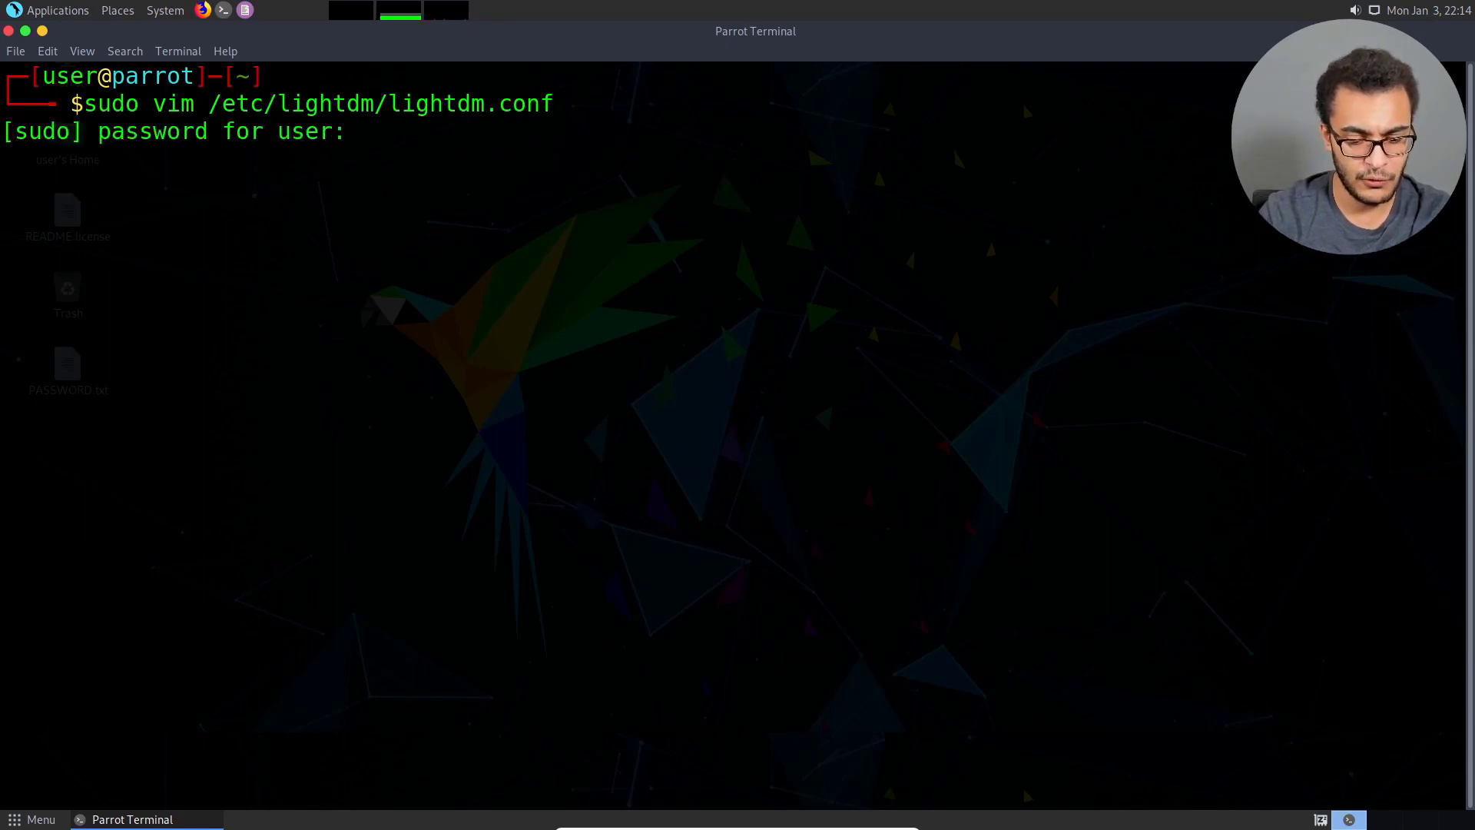
pyautogui.press('Return')
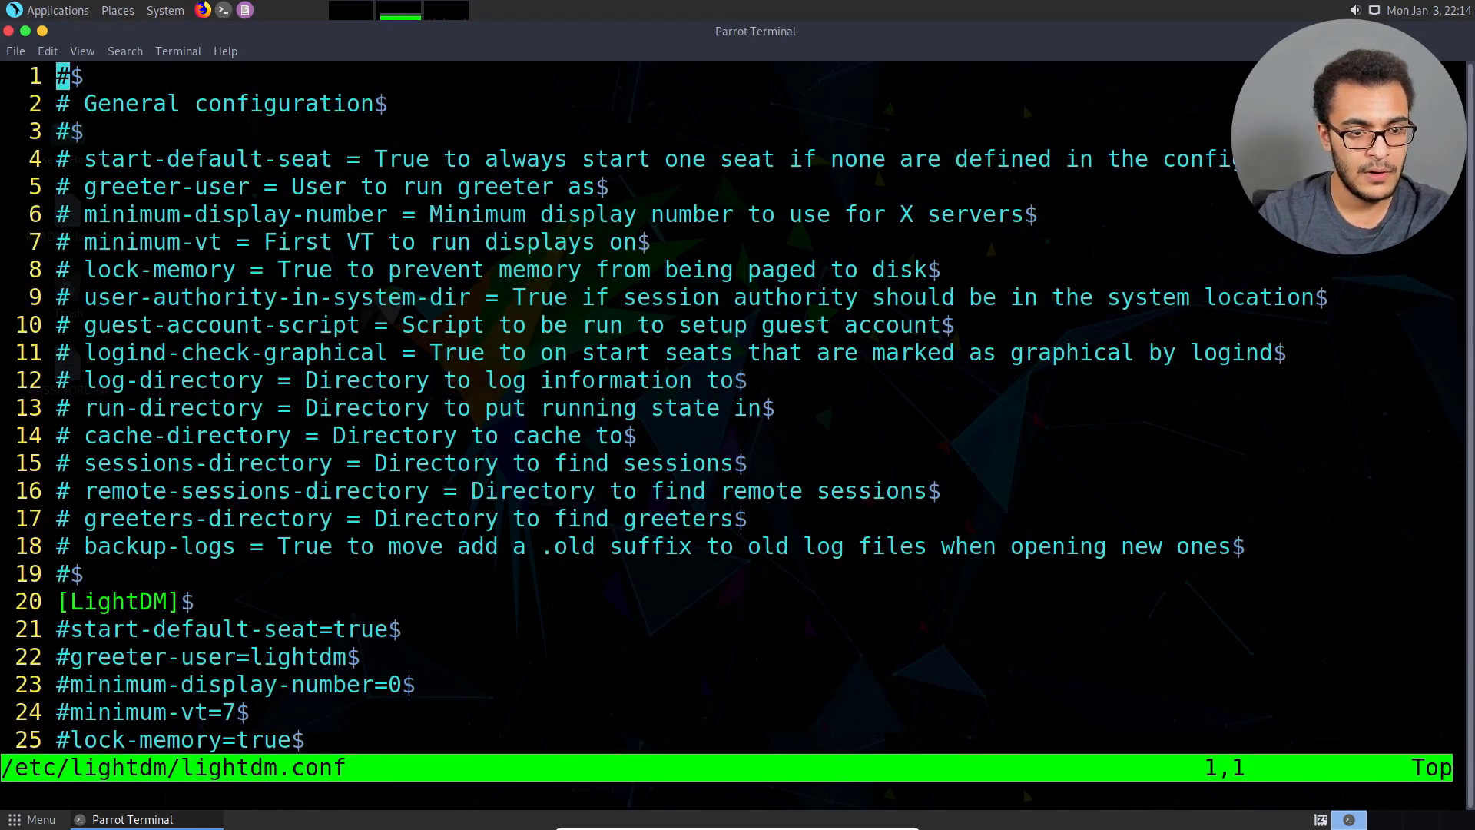
# Search the configuration file for "autologin" and go through the matches to the autologin settings of the [Seat:*] section.
pyautogui.press('Down')
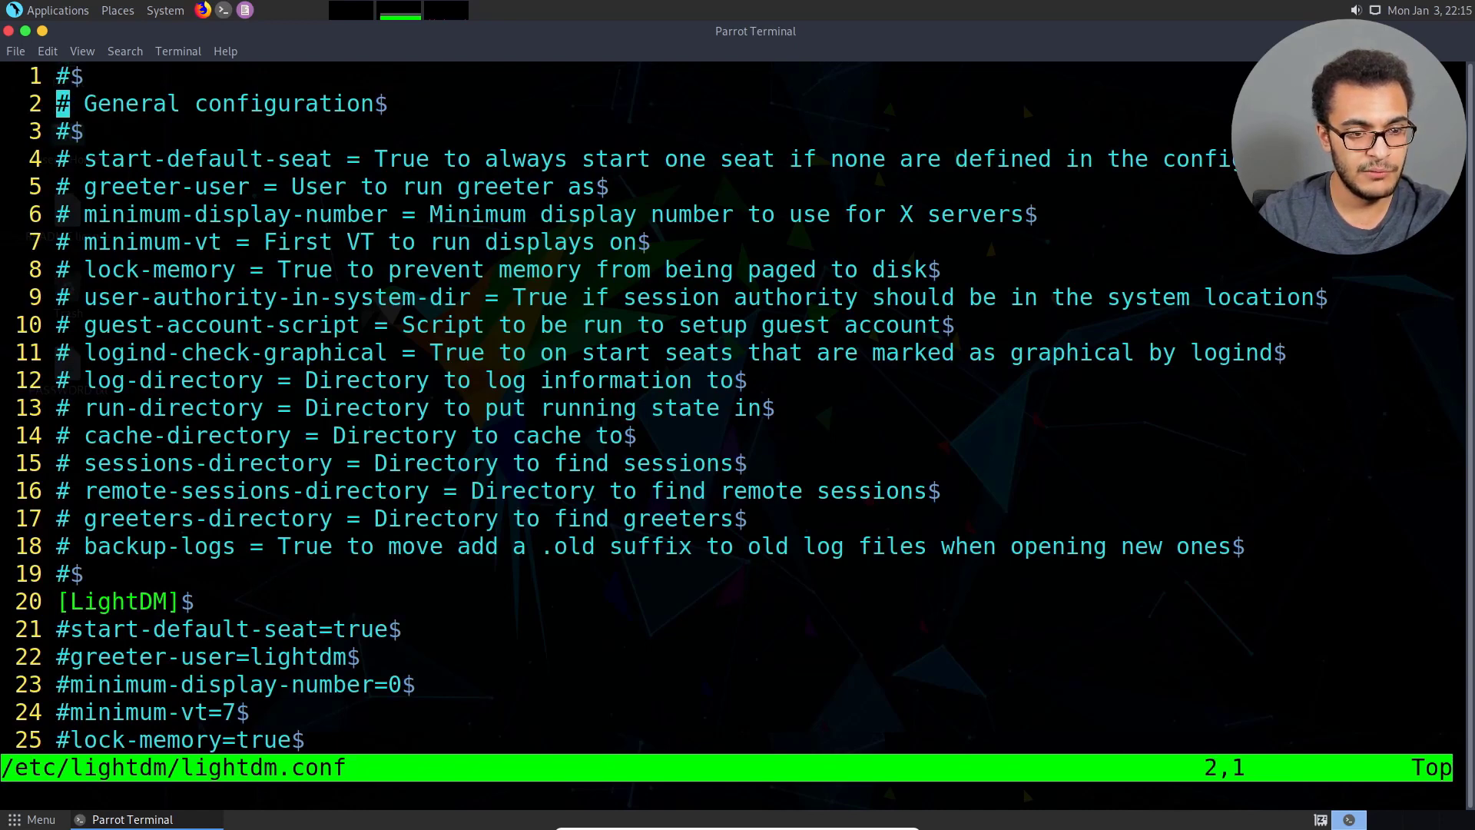
pyautogui.press('Down')
pyautogui.press('Down')
pyautogui.press('/')
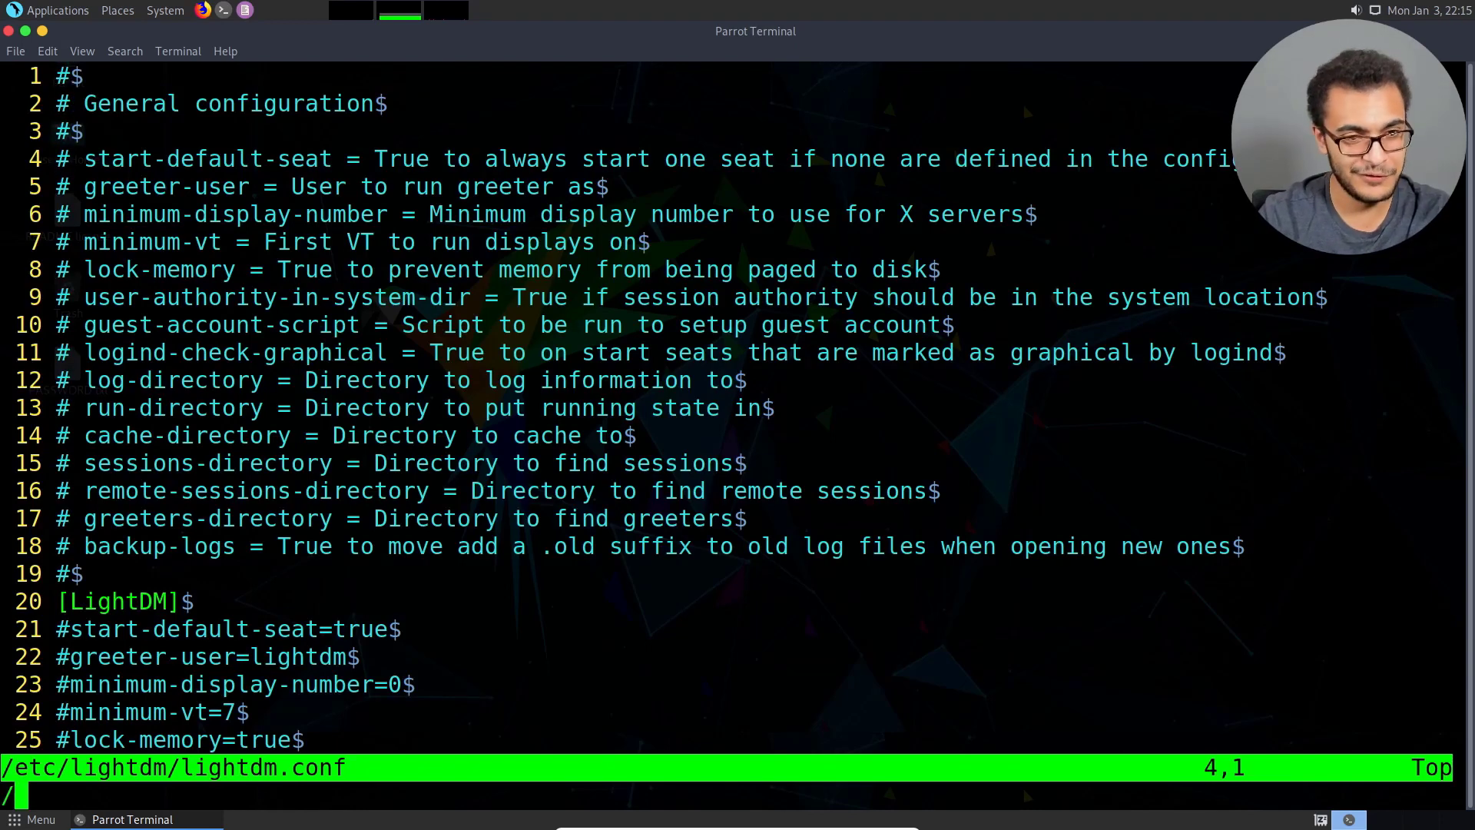
pyautogui.write('auto')
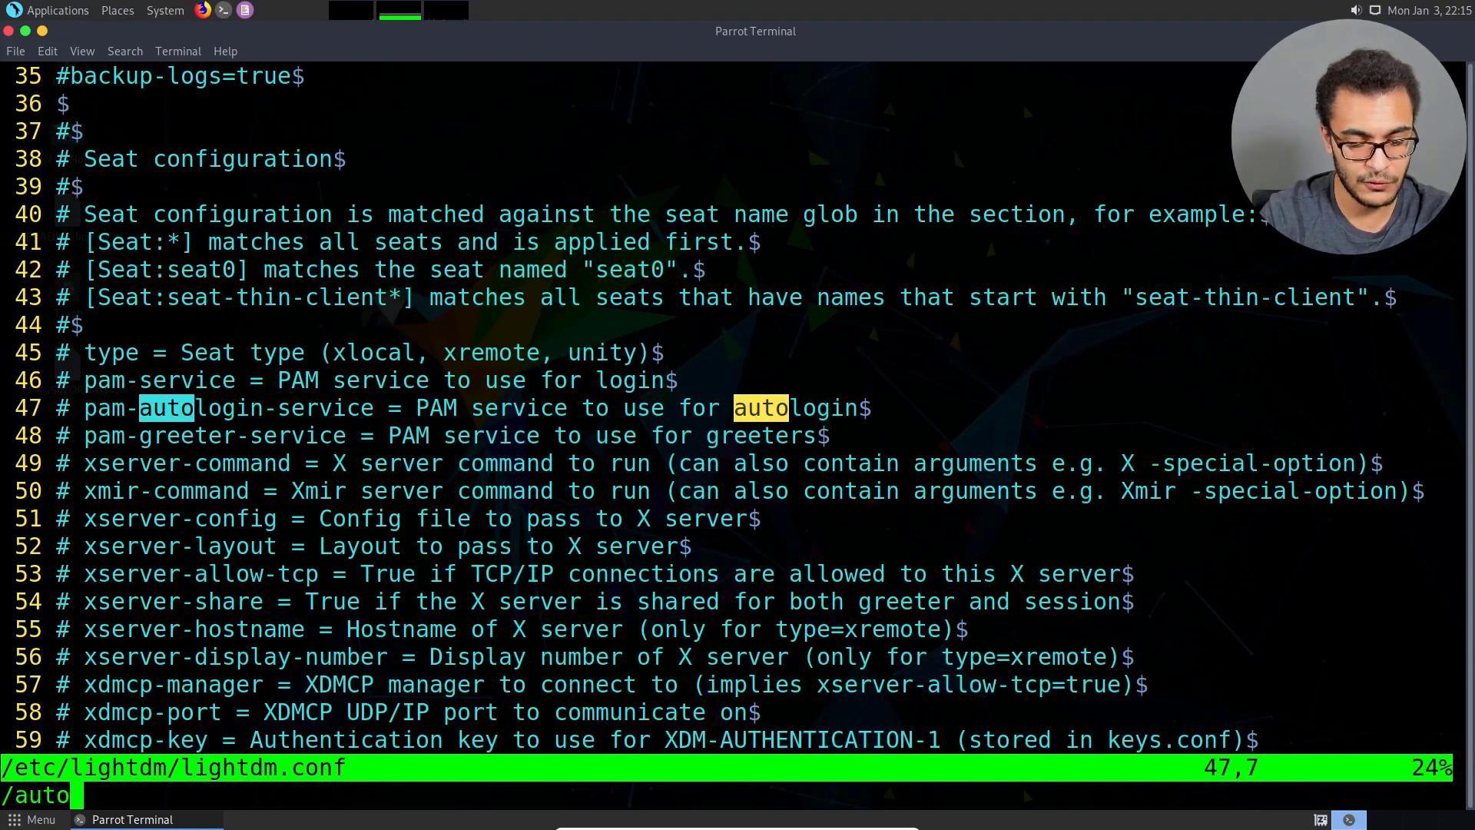
pyautogui.write('login')
pyautogui.press('Return')
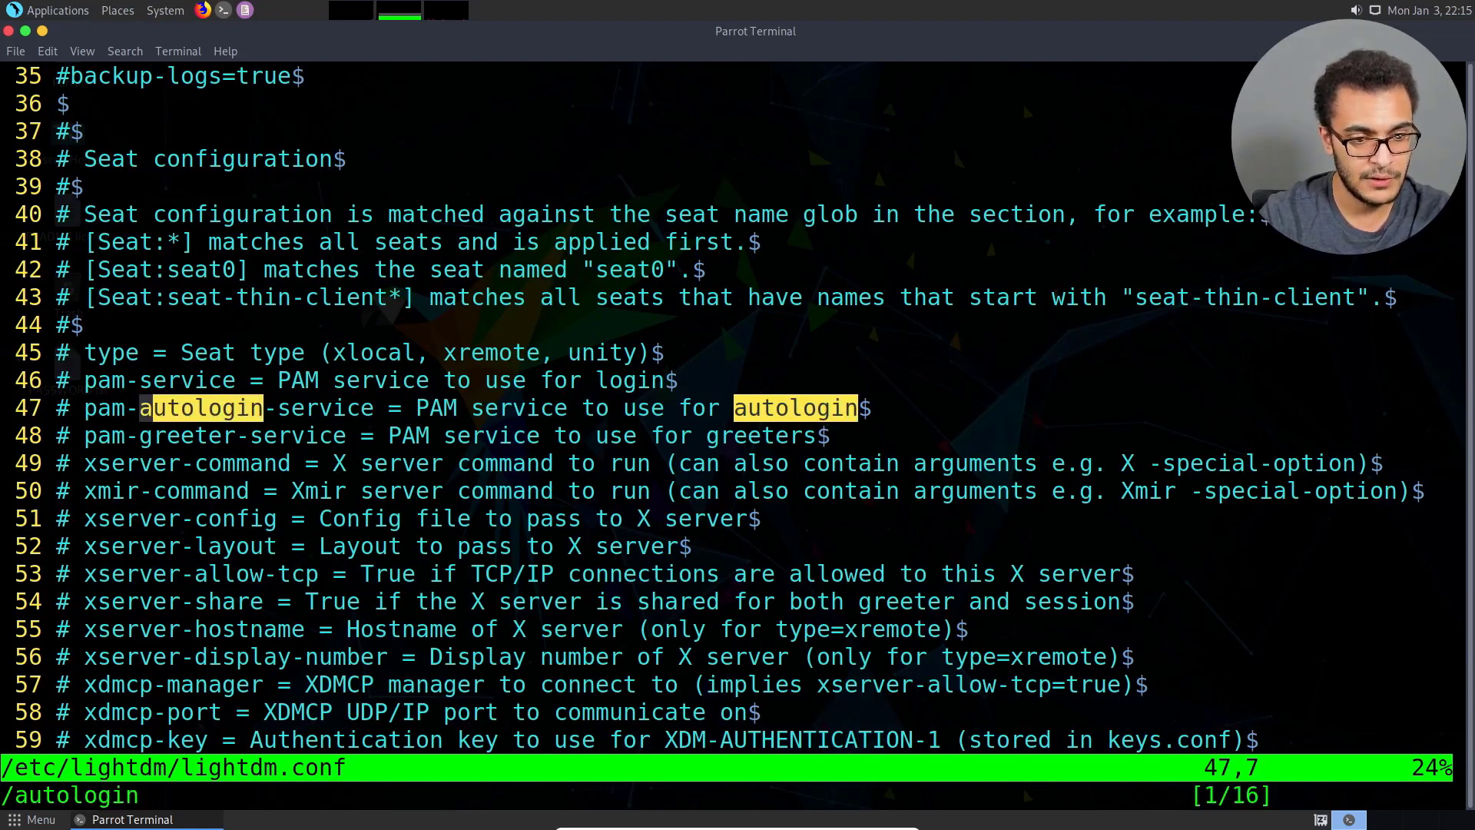
pyautogui.press('n')
pyautogui.press('n')
pyautogui.press('n')
pyautogui.press('n')
pyautogui.press('n')
pyautogui.press('n')
pyautogui.press('n')
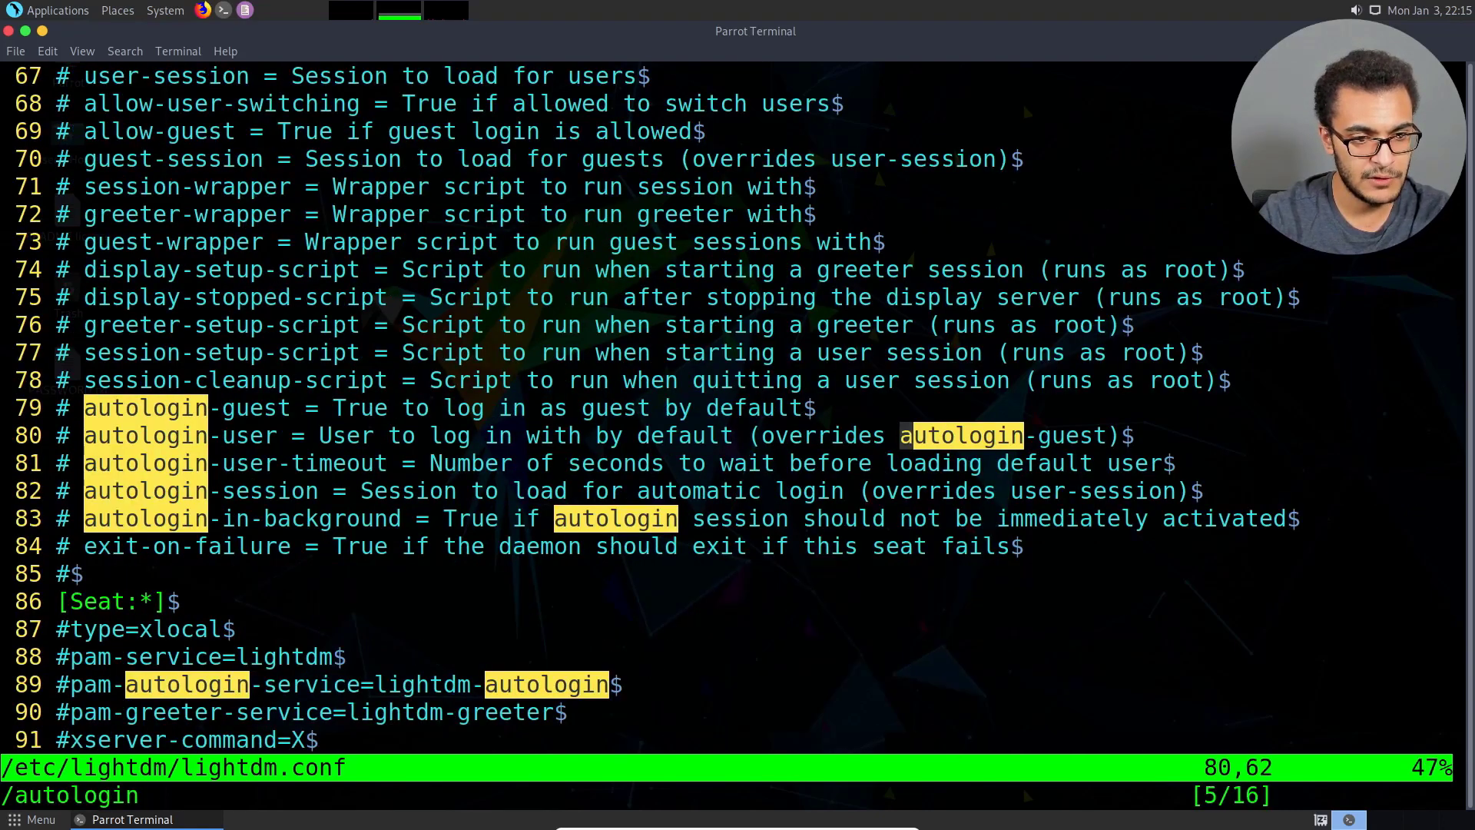
pyautogui.press('n')
pyautogui.press('n')
pyautogui.press('n')
pyautogui.press('n')
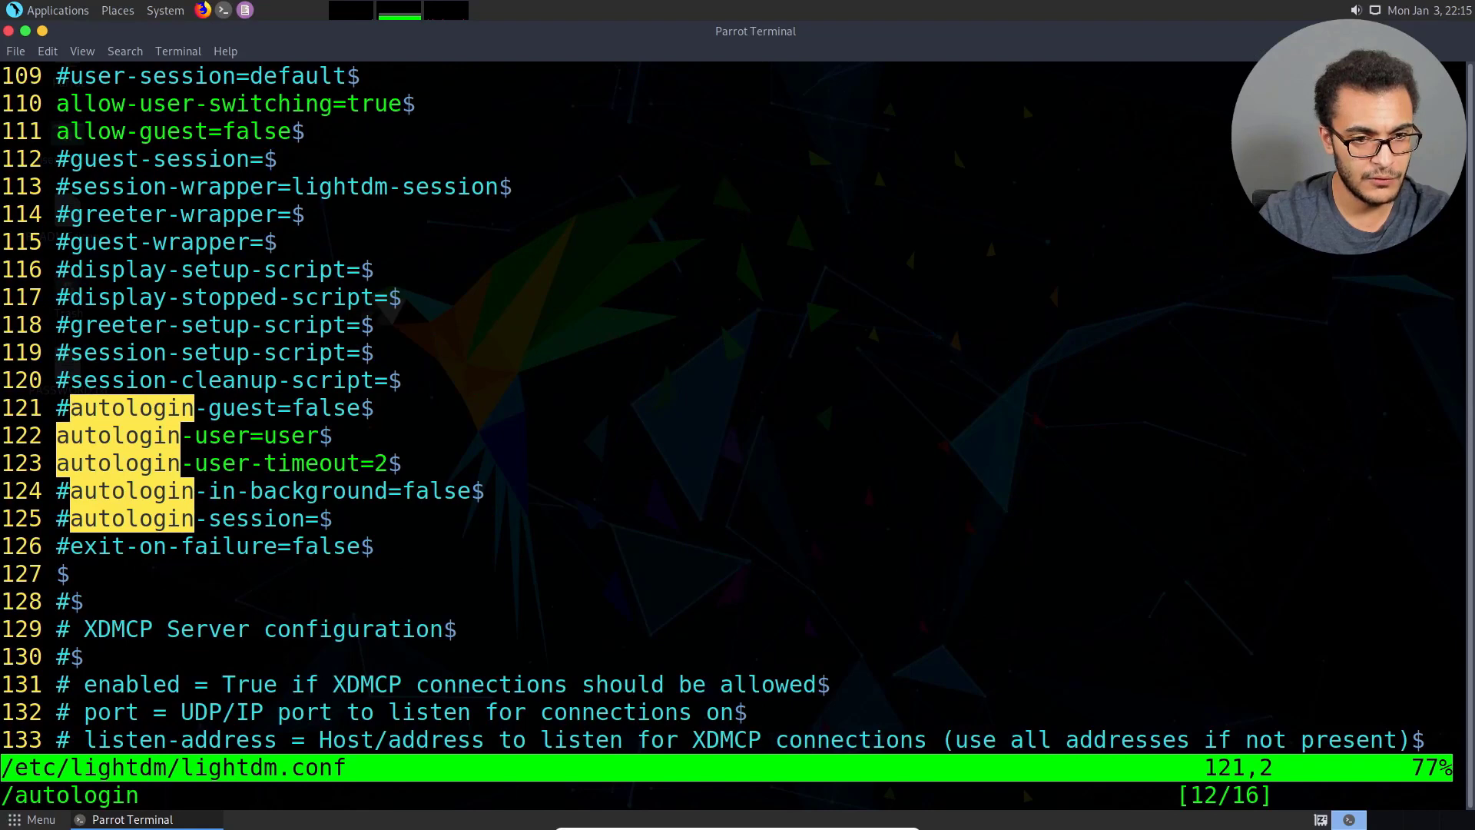
# Comment out the autologin-user and autologin-user-timeout lines with #, save the file and quit vim.
pyautogui.press('j')
pyautogui.press('j')
pyautogui.press('k')
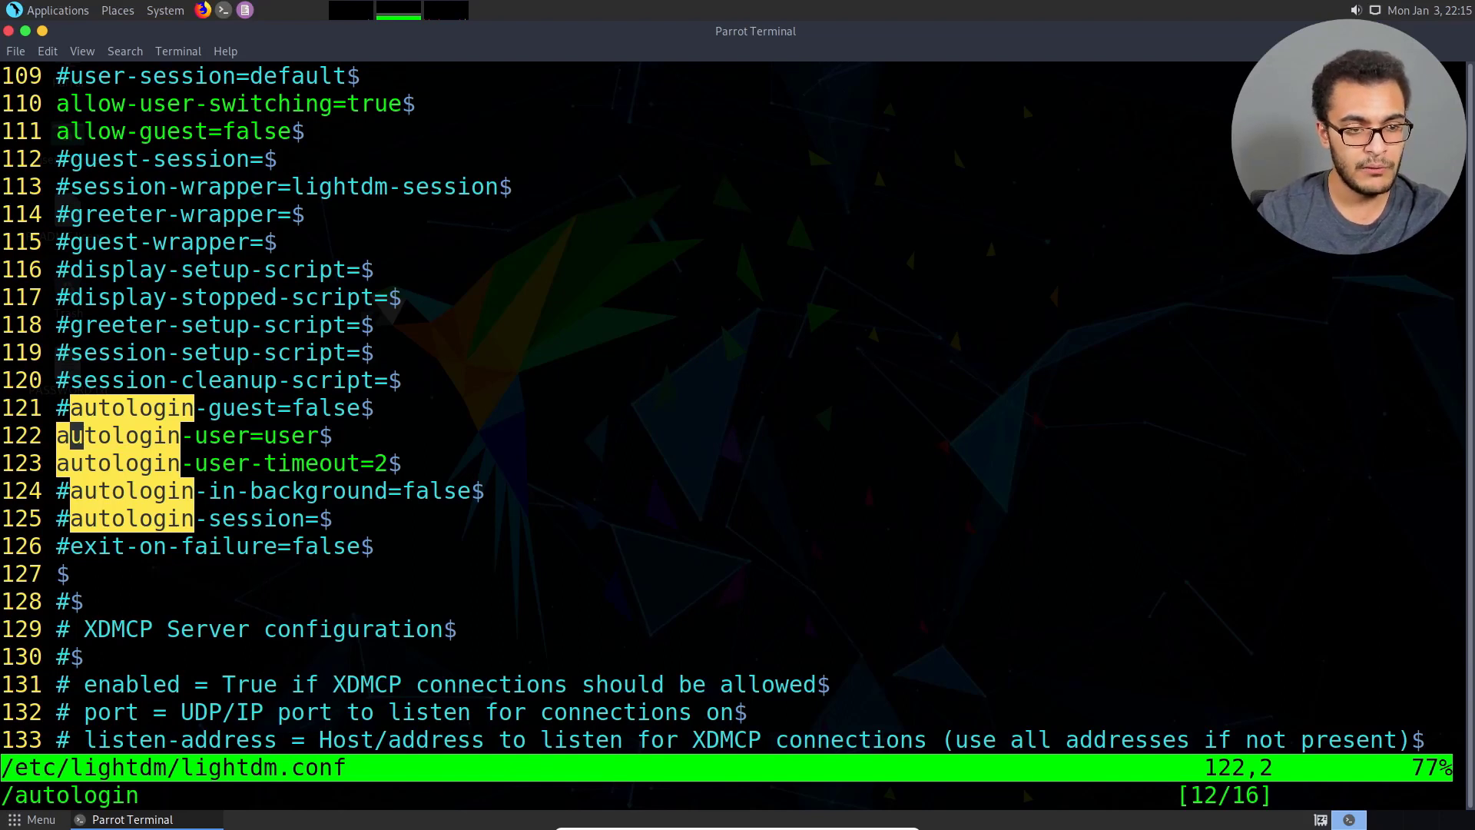
pyautogui.press('h')
pyautogui.write('i')
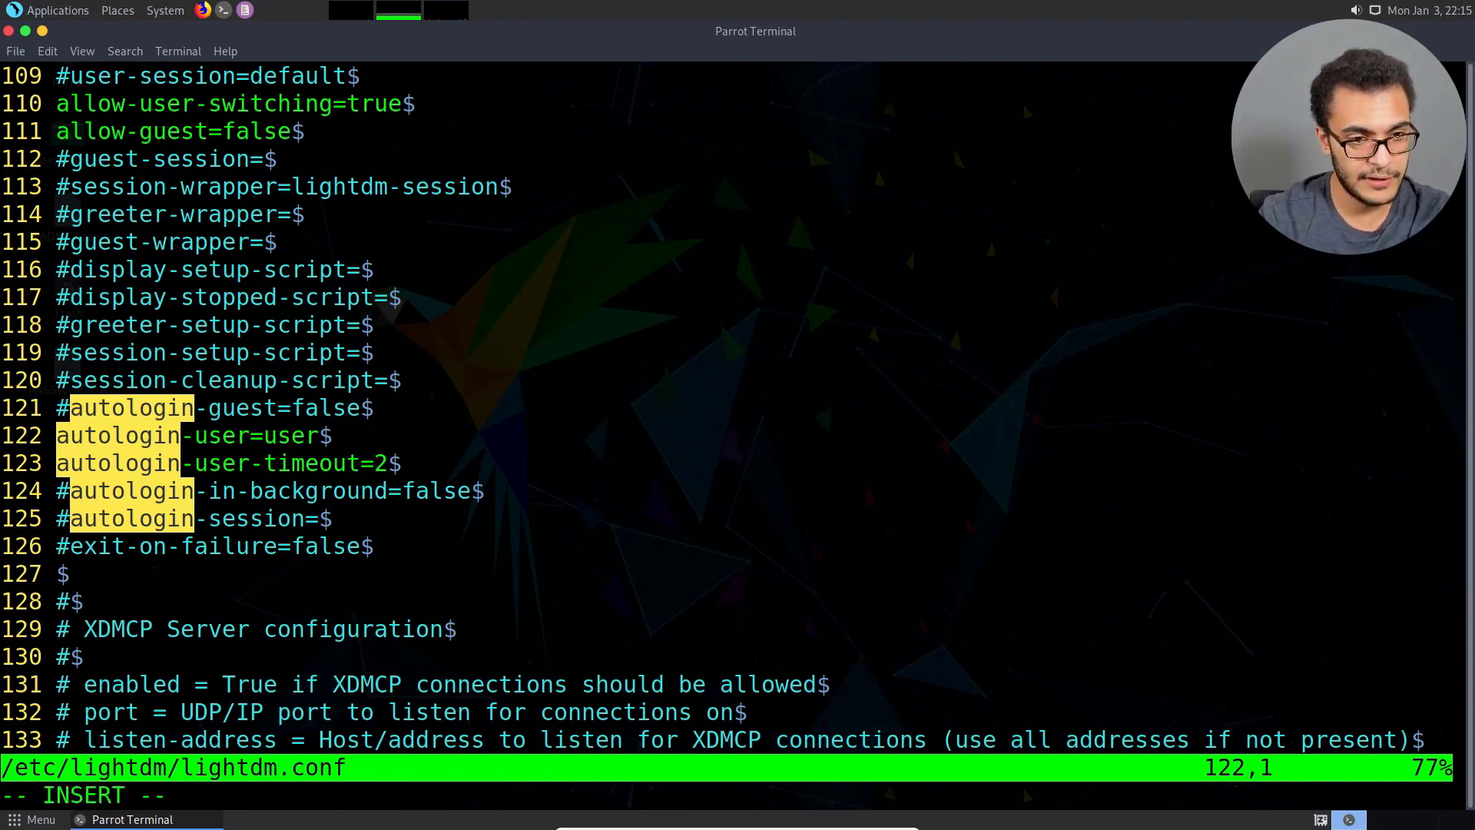
pyautogui.write('#')
pyautogui.press('Down')
pyautogui.press('Left')
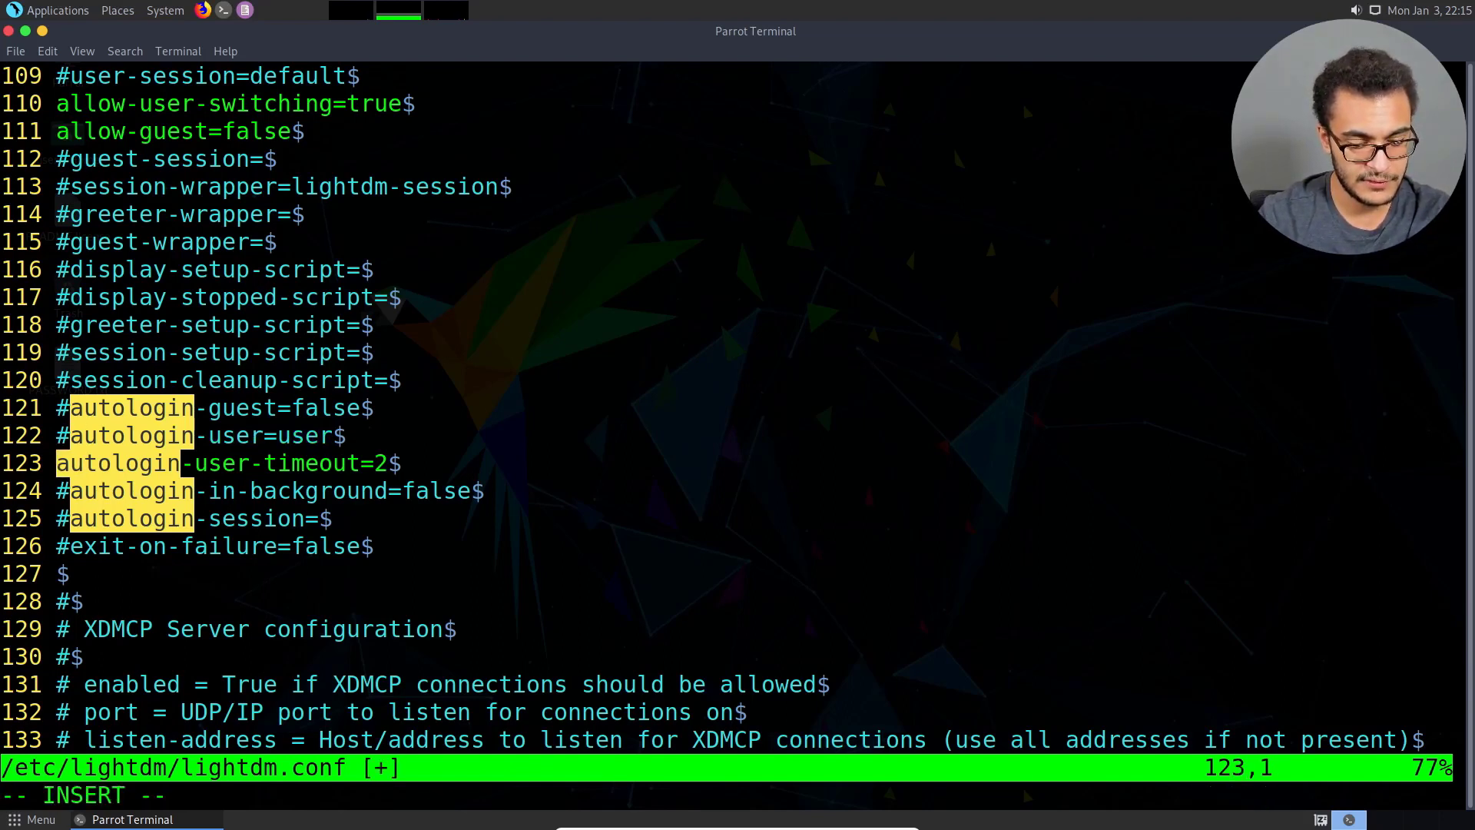
pyautogui.write('#')
pyautogui.press('Escape')
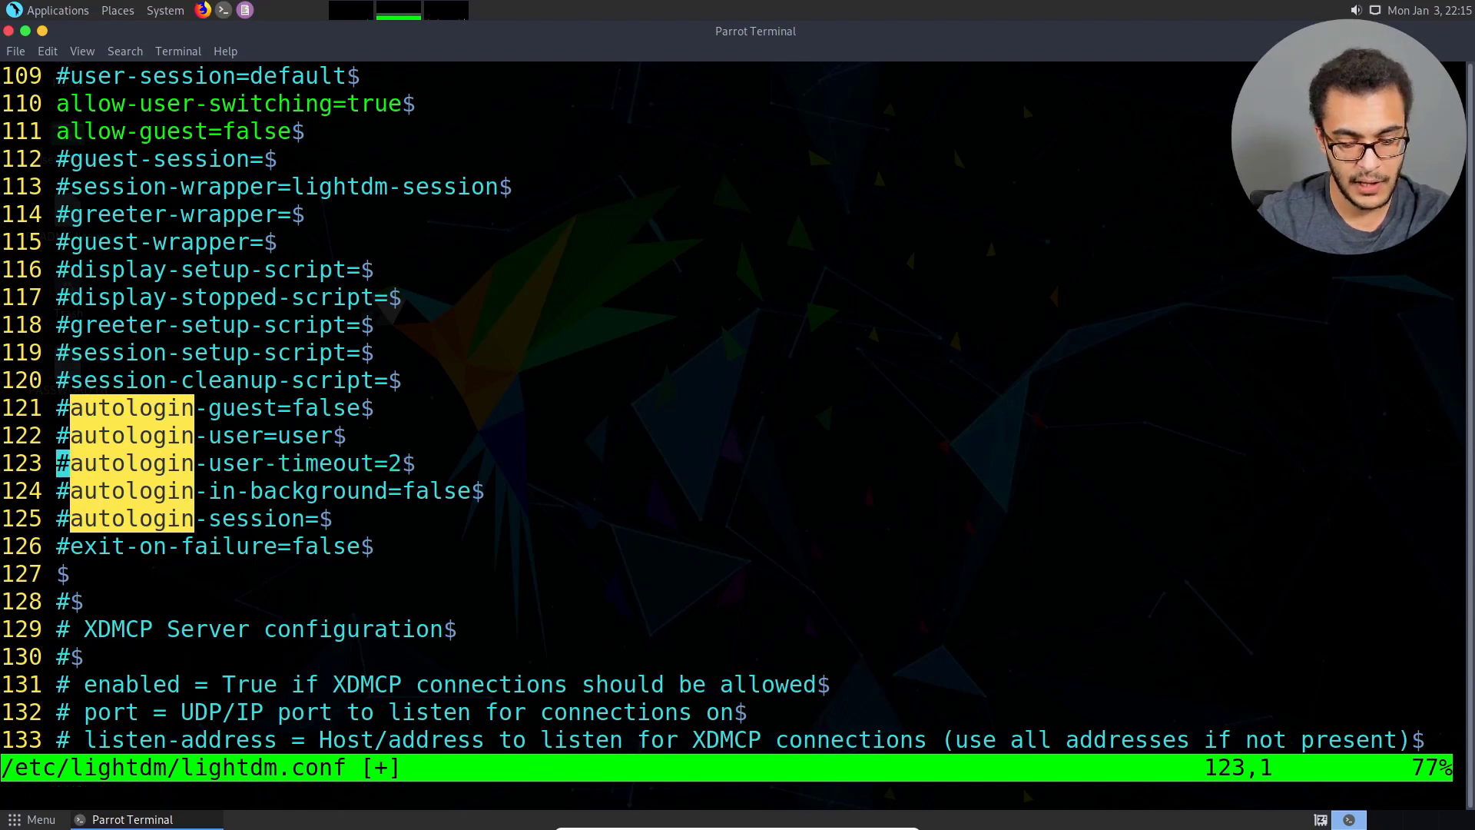
pyautogui.write(':wq')
pyautogui.press('Return')
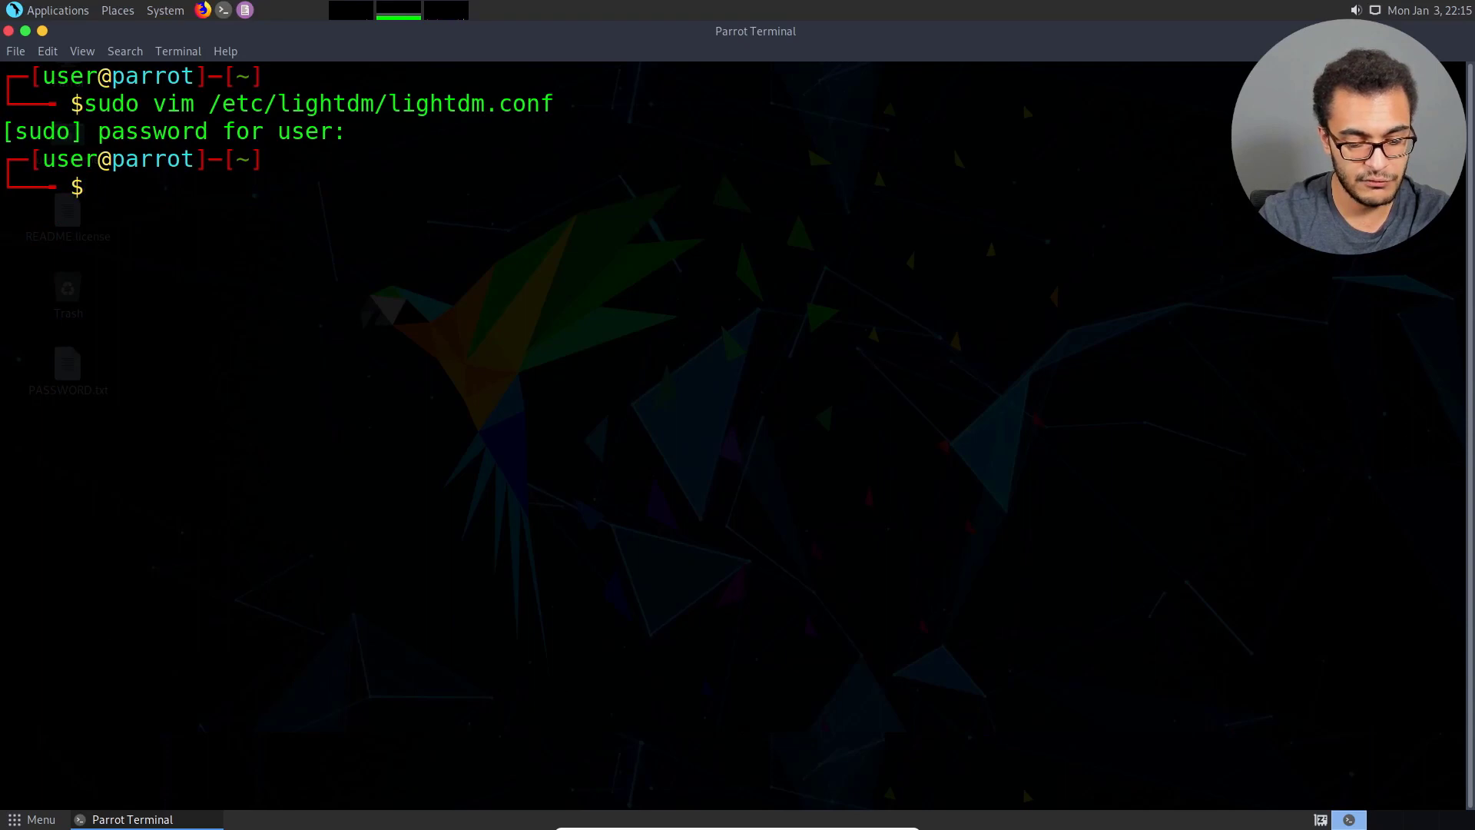
# Change the account password with passwd, entering the current password and the new password twice, and clear the terminal.
pyautogui.write('passwd')
pyautogui.press('Return')
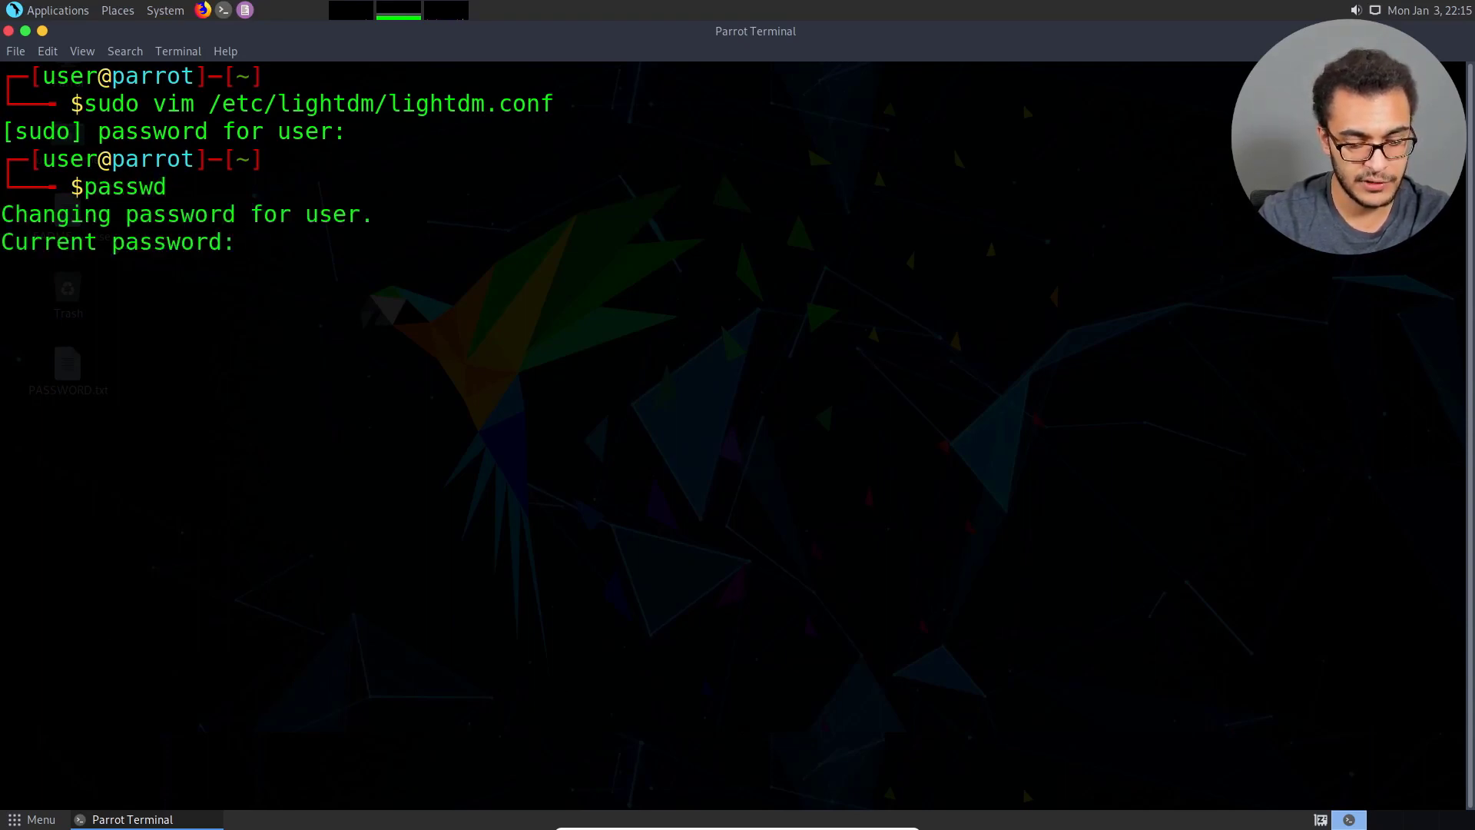
pyautogui.press('Return')
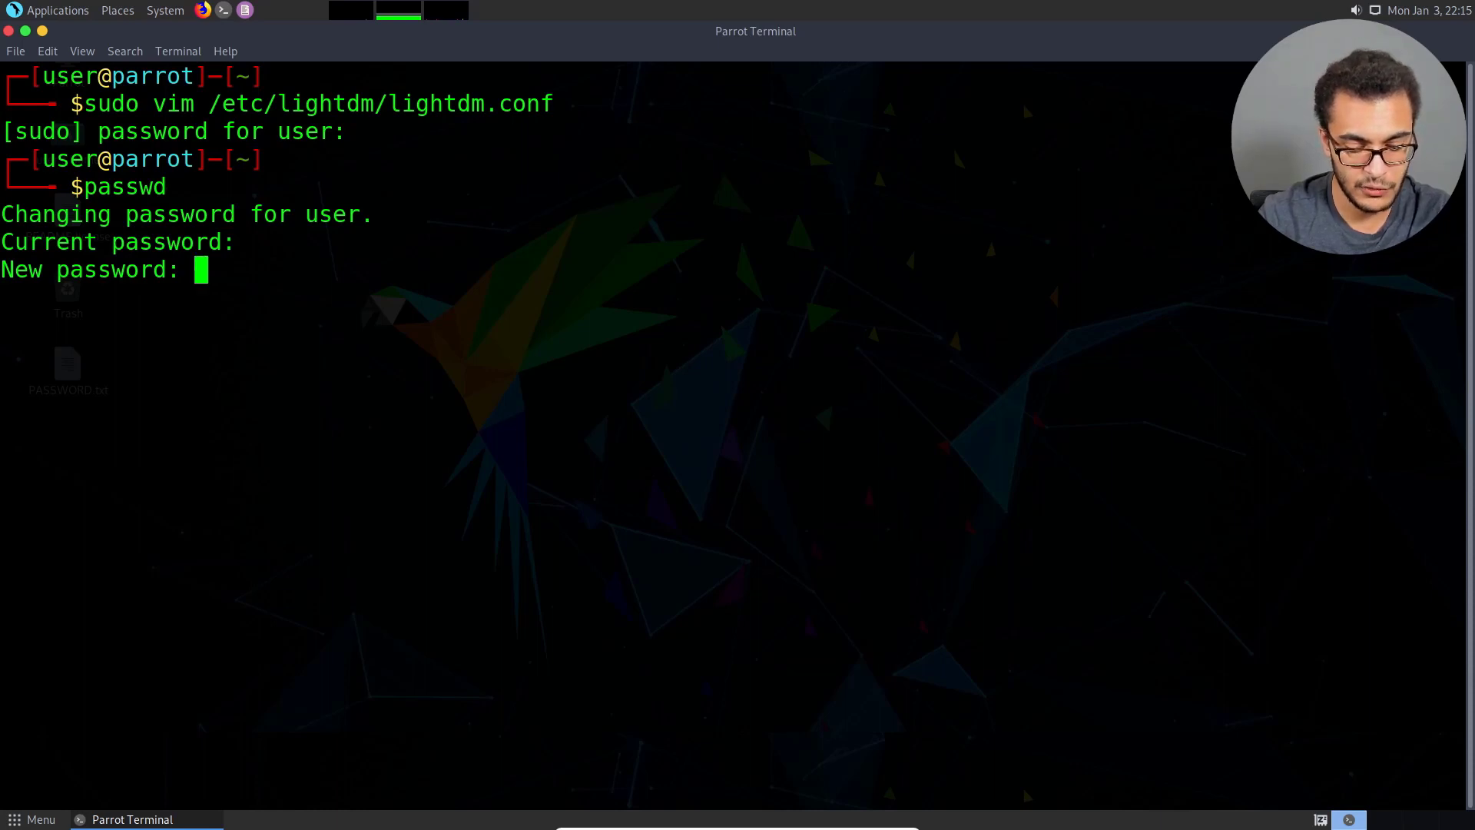
pyautogui.press('Return')
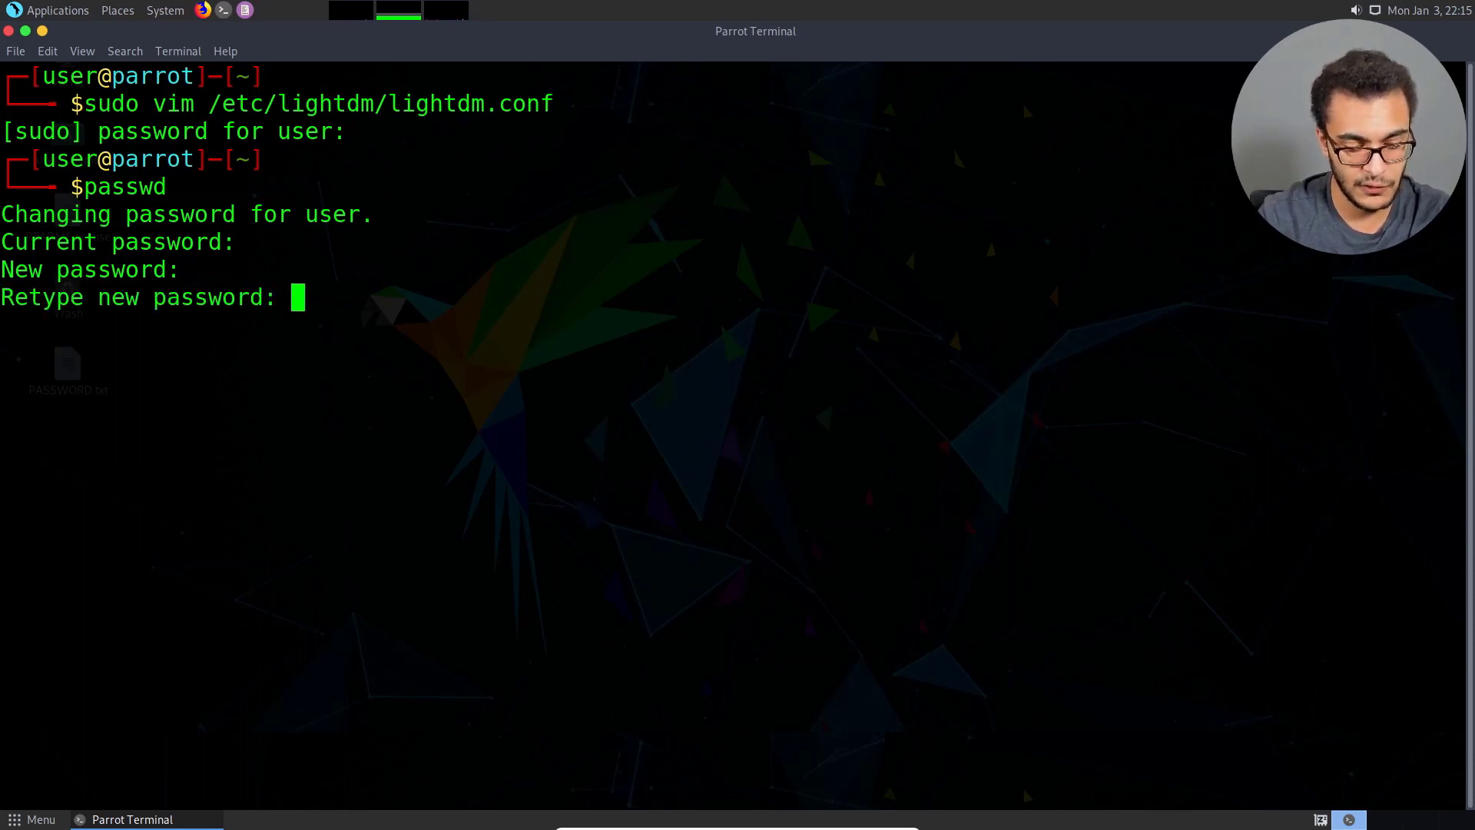
pyautogui.press('Return')
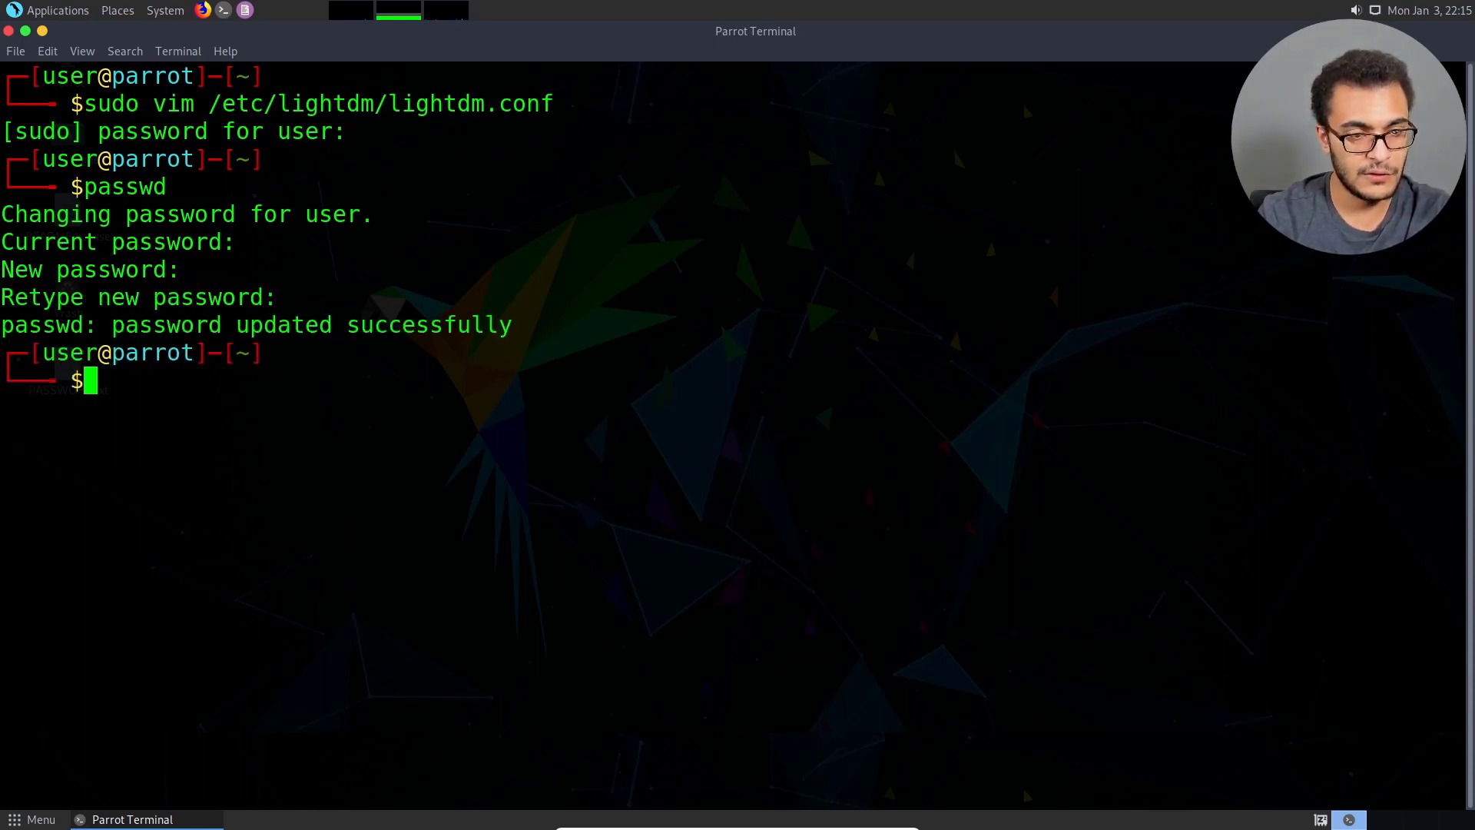
pyautogui.hotkey('ctrl', 'l')
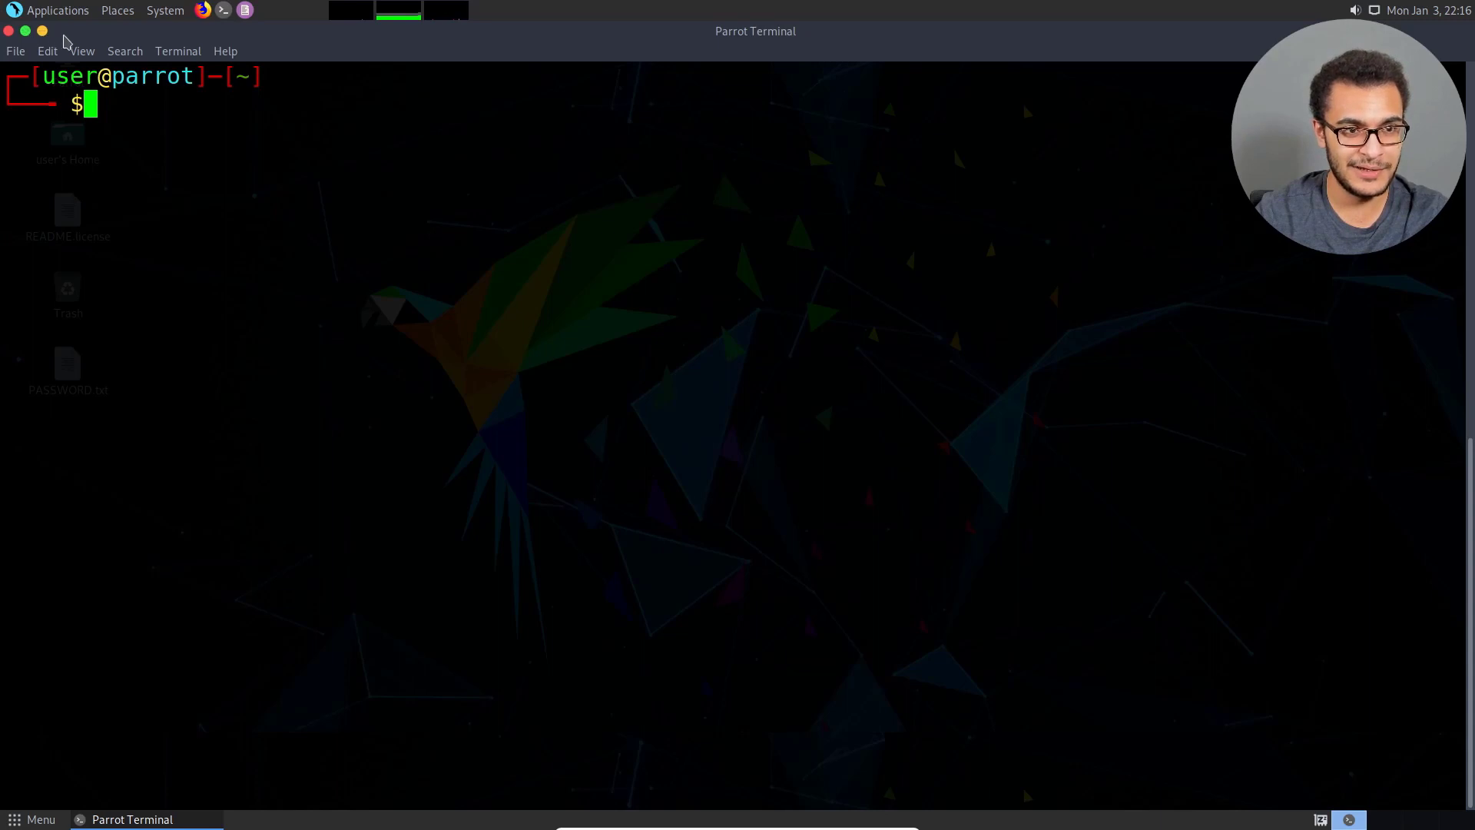
# Set the titlebar button position to Right in the Window Preferences and close them.
pyautogui.click(164, 14)
pyautogui.moveTo(219, 35)
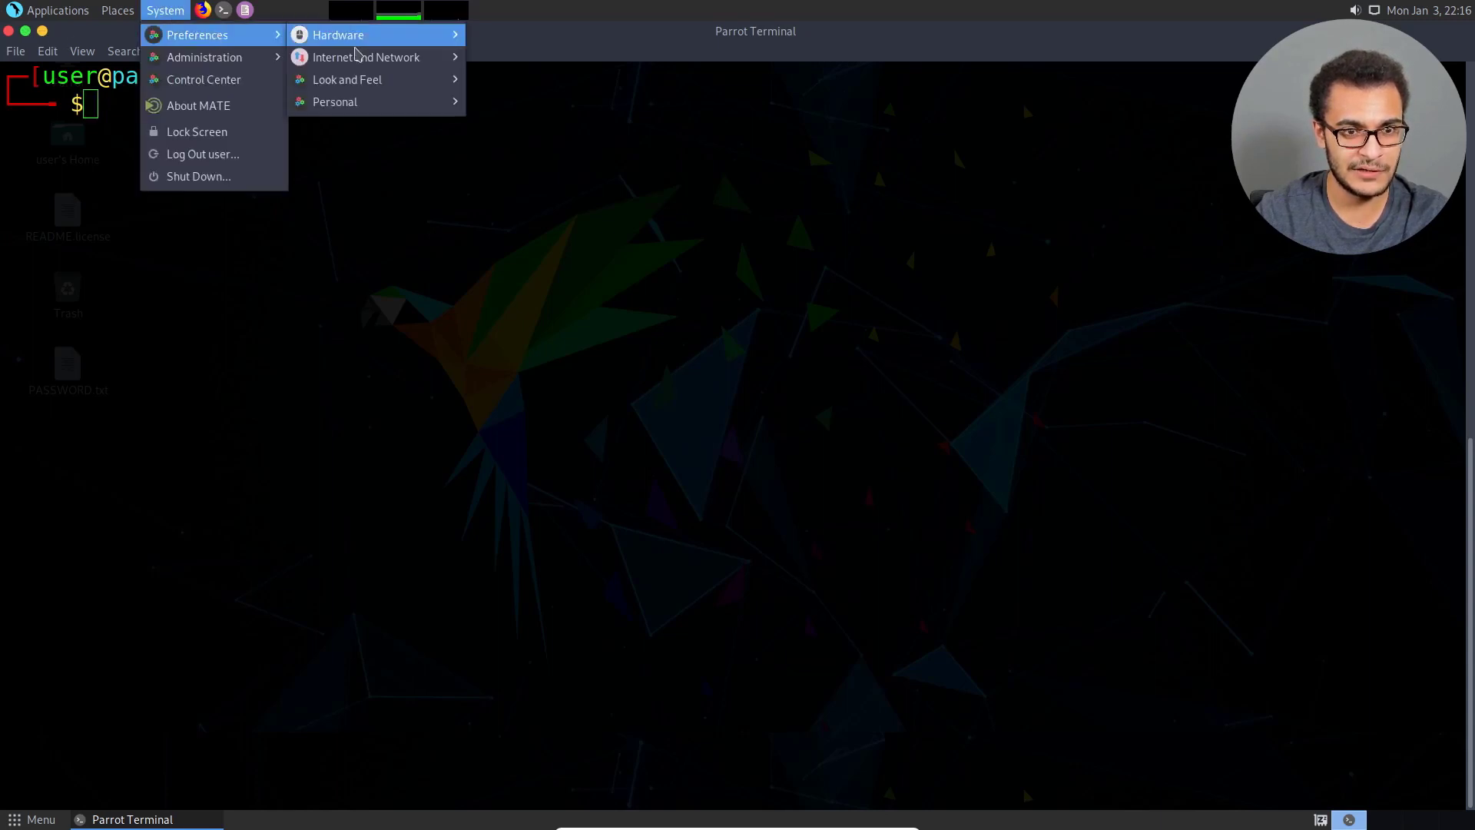
pyautogui.moveTo(363, 84)
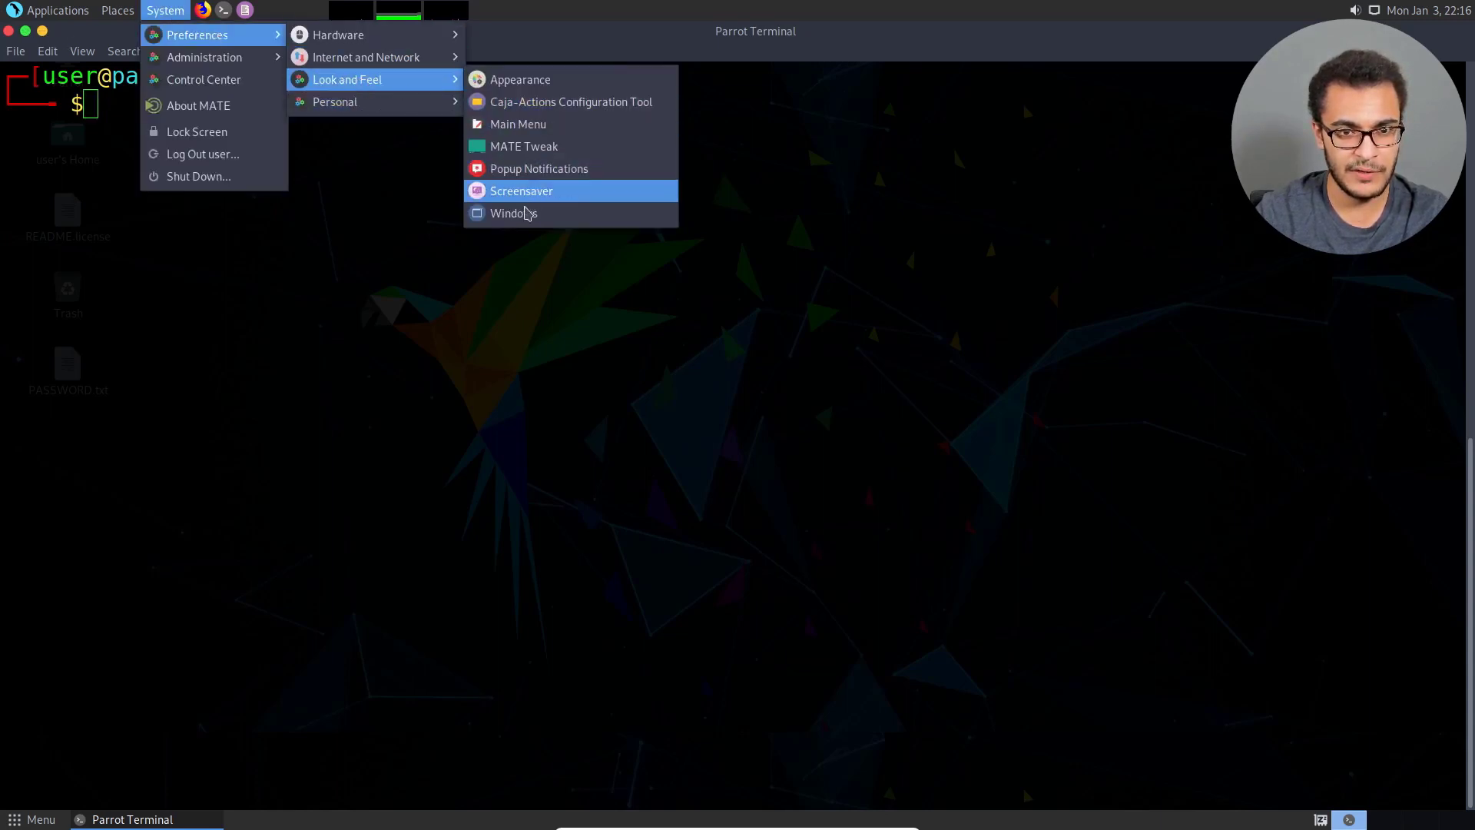
pyautogui.click(523, 213)
pyautogui.click(647, 381)
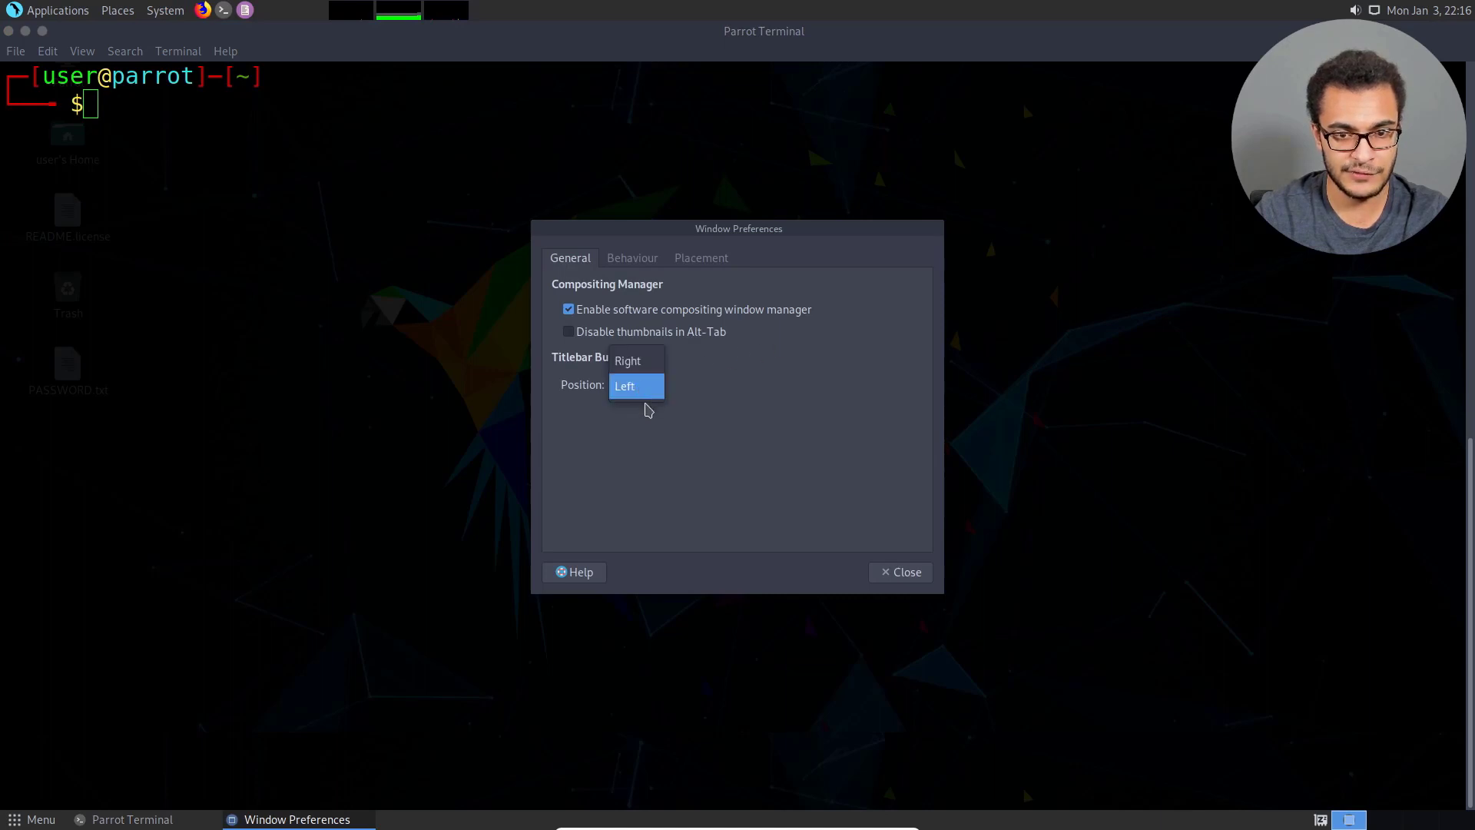
pyautogui.click(638, 359)
pyautogui.click(890, 571)
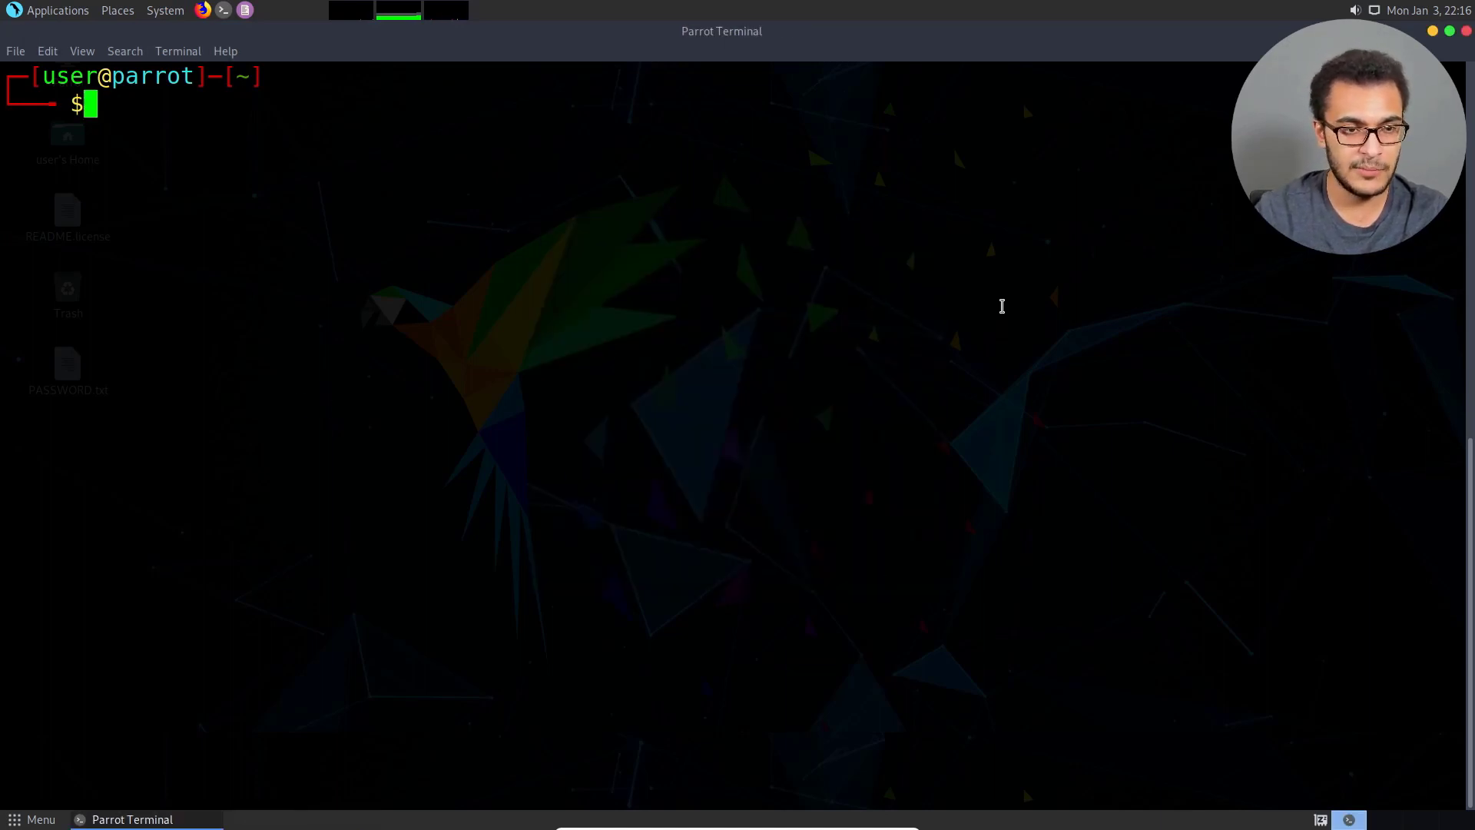
# Set the background of the terminal's Default profile to Solid color and close the profile preferences.
pyautogui.rightClick(616, 280)
pyautogui.moveTo(704, 419)
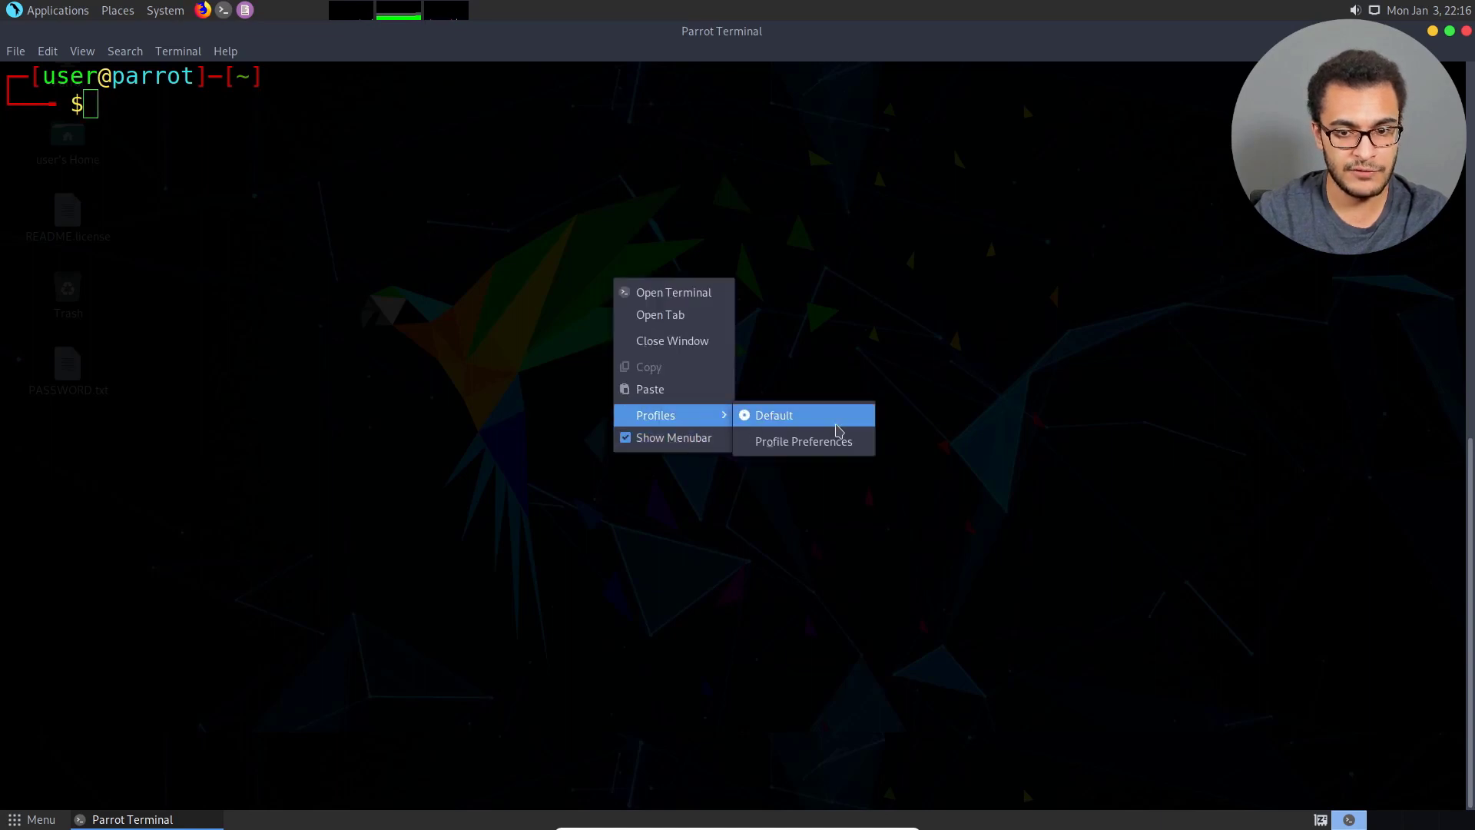
pyautogui.click(853, 437)
pyautogui.click(753, 264)
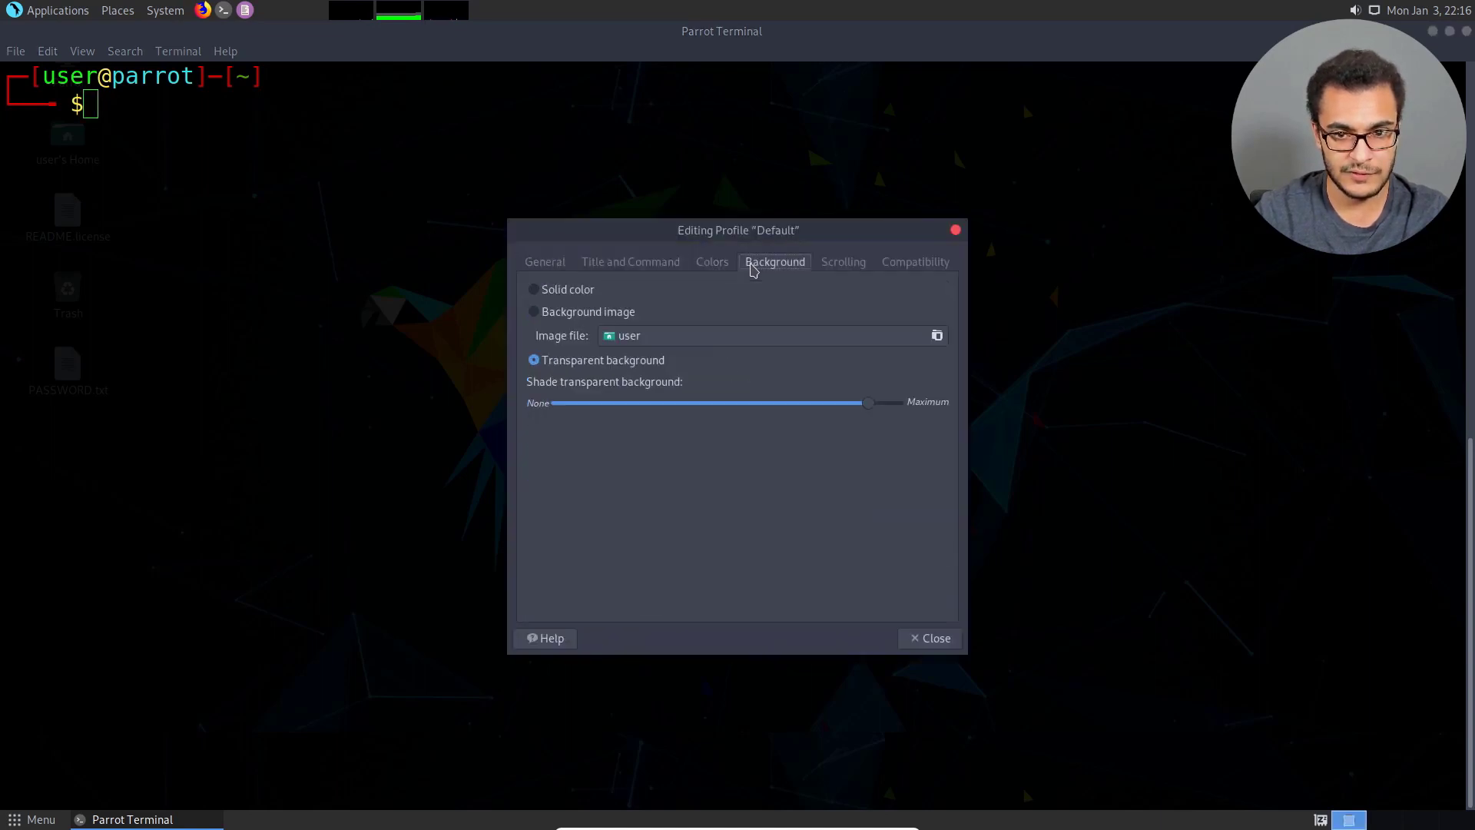
pyautogui.click(573, 292)
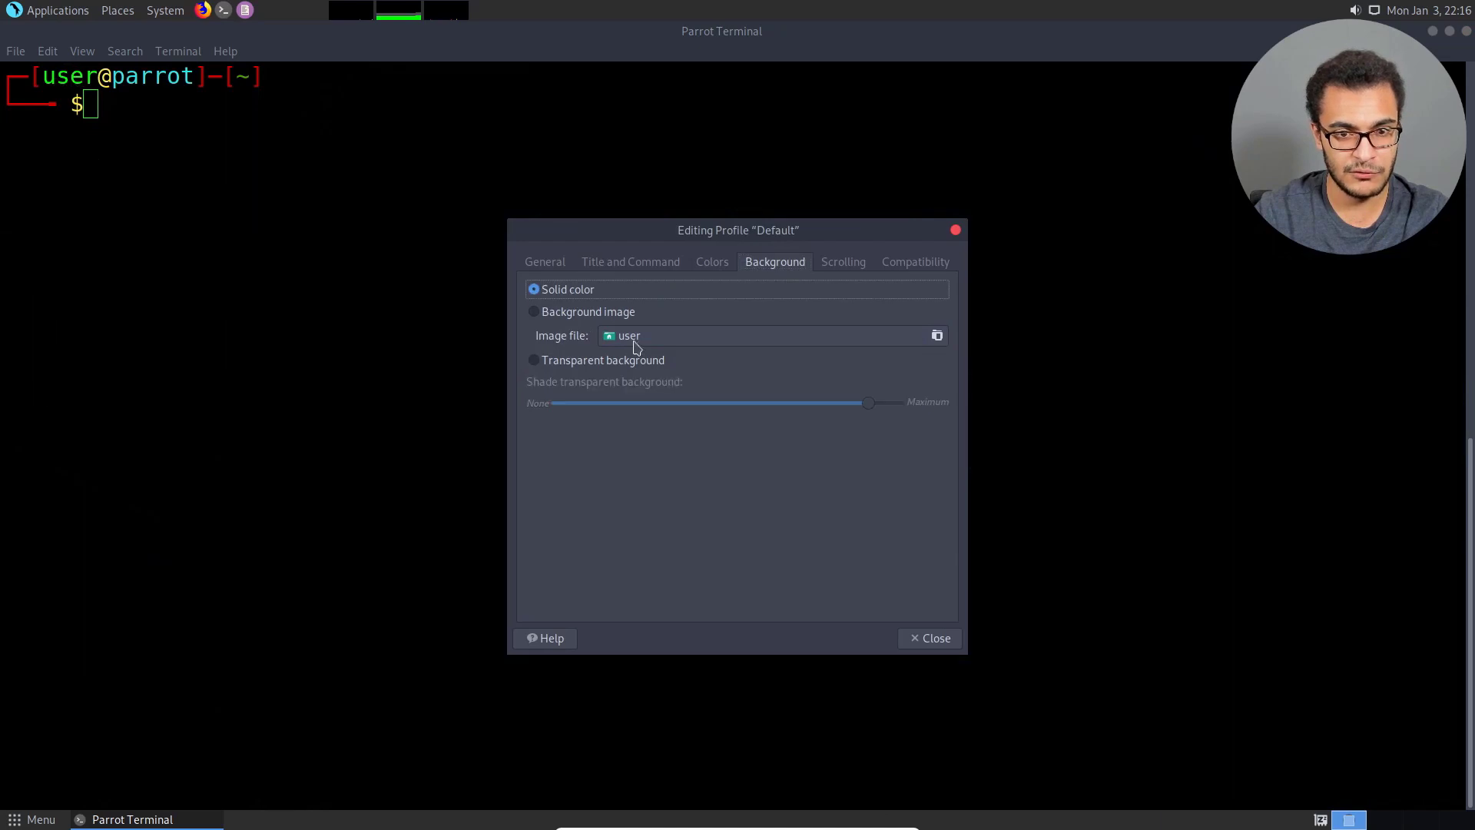
pyautogui.click(931, 638)
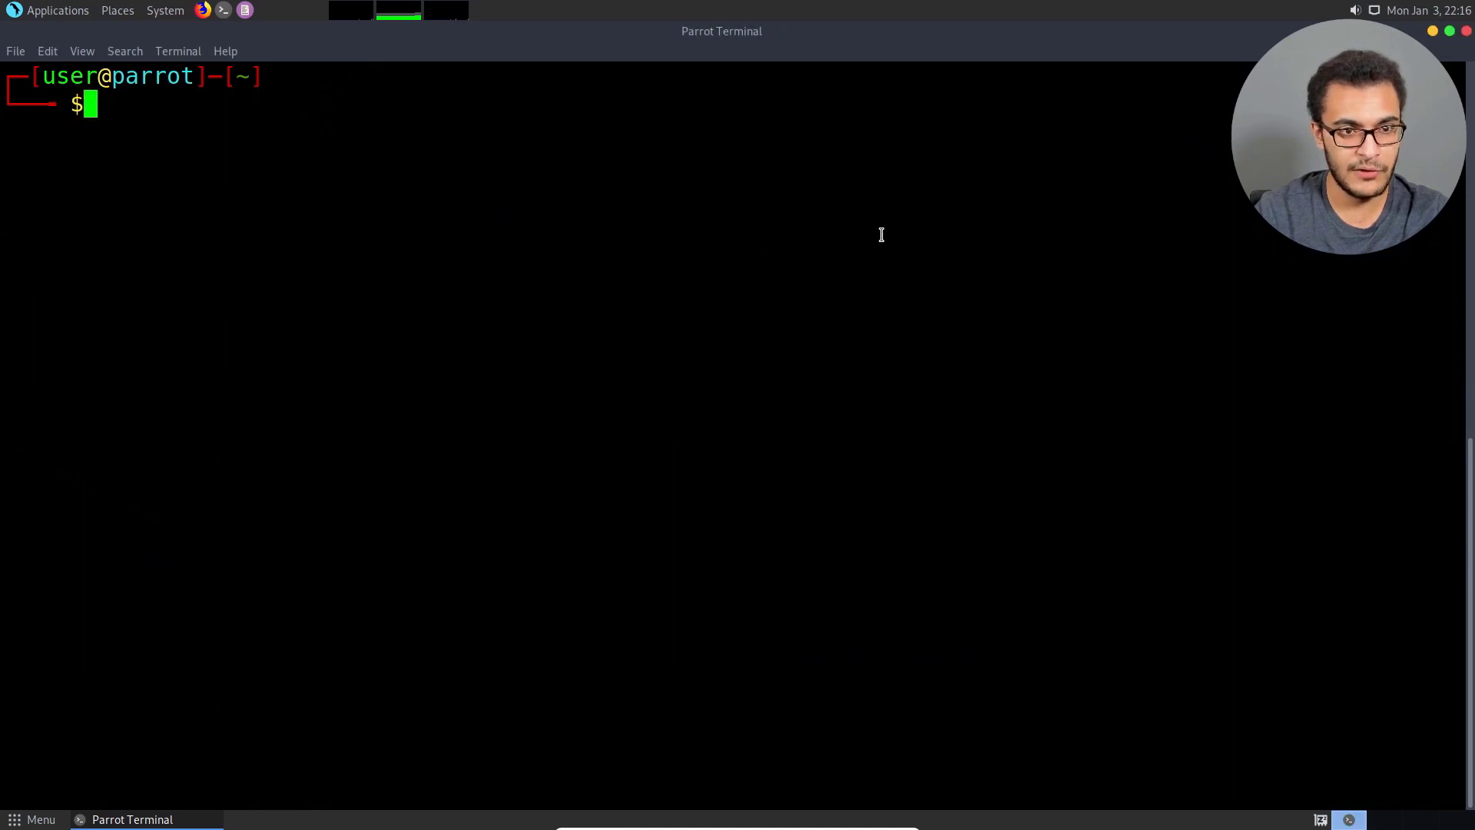
# Close the terminal window and open a new MATE Terminal.
pyautogui.click(1466, 32)
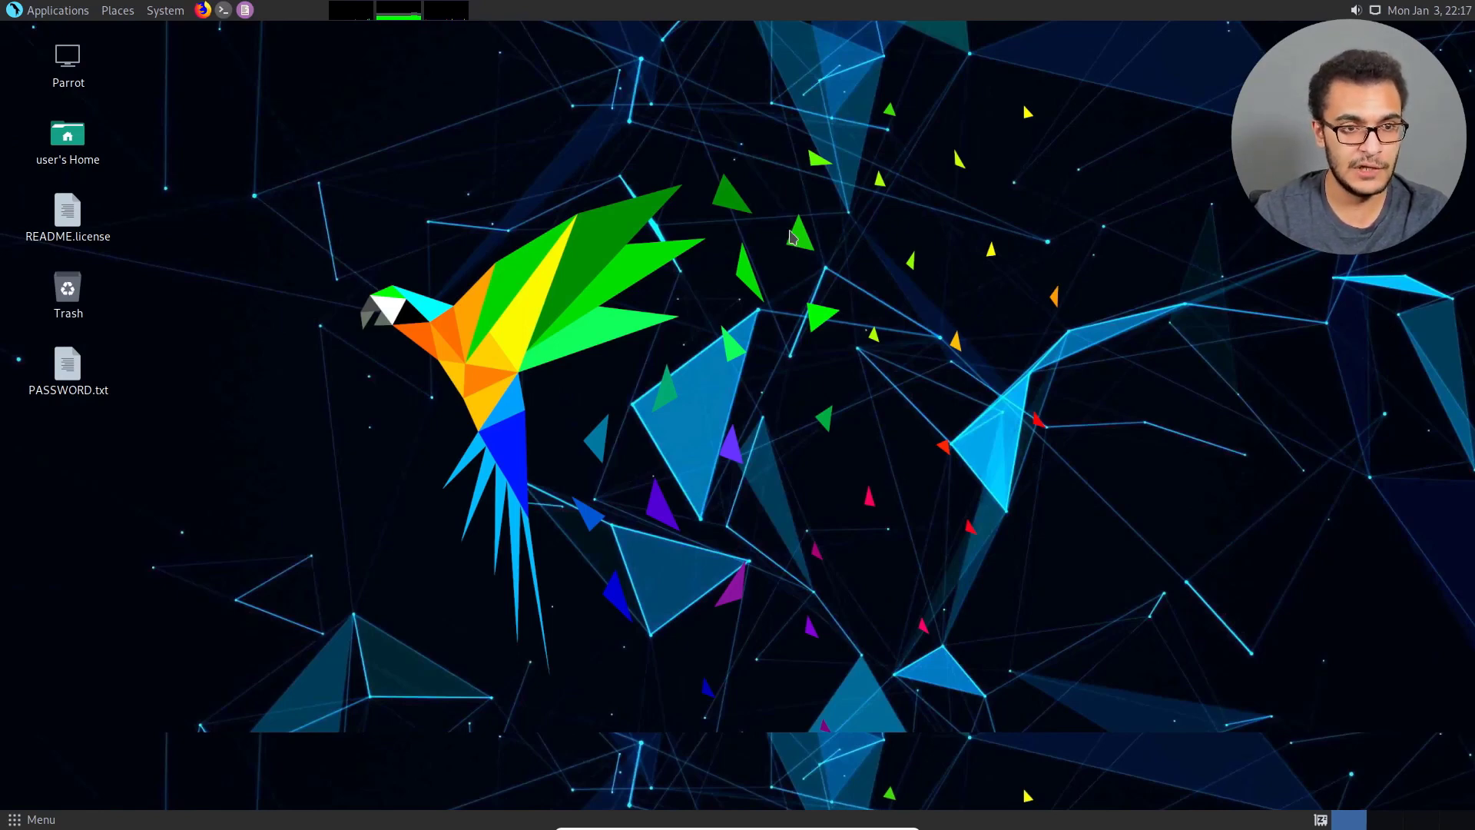
pyautogui.click(222, 10)
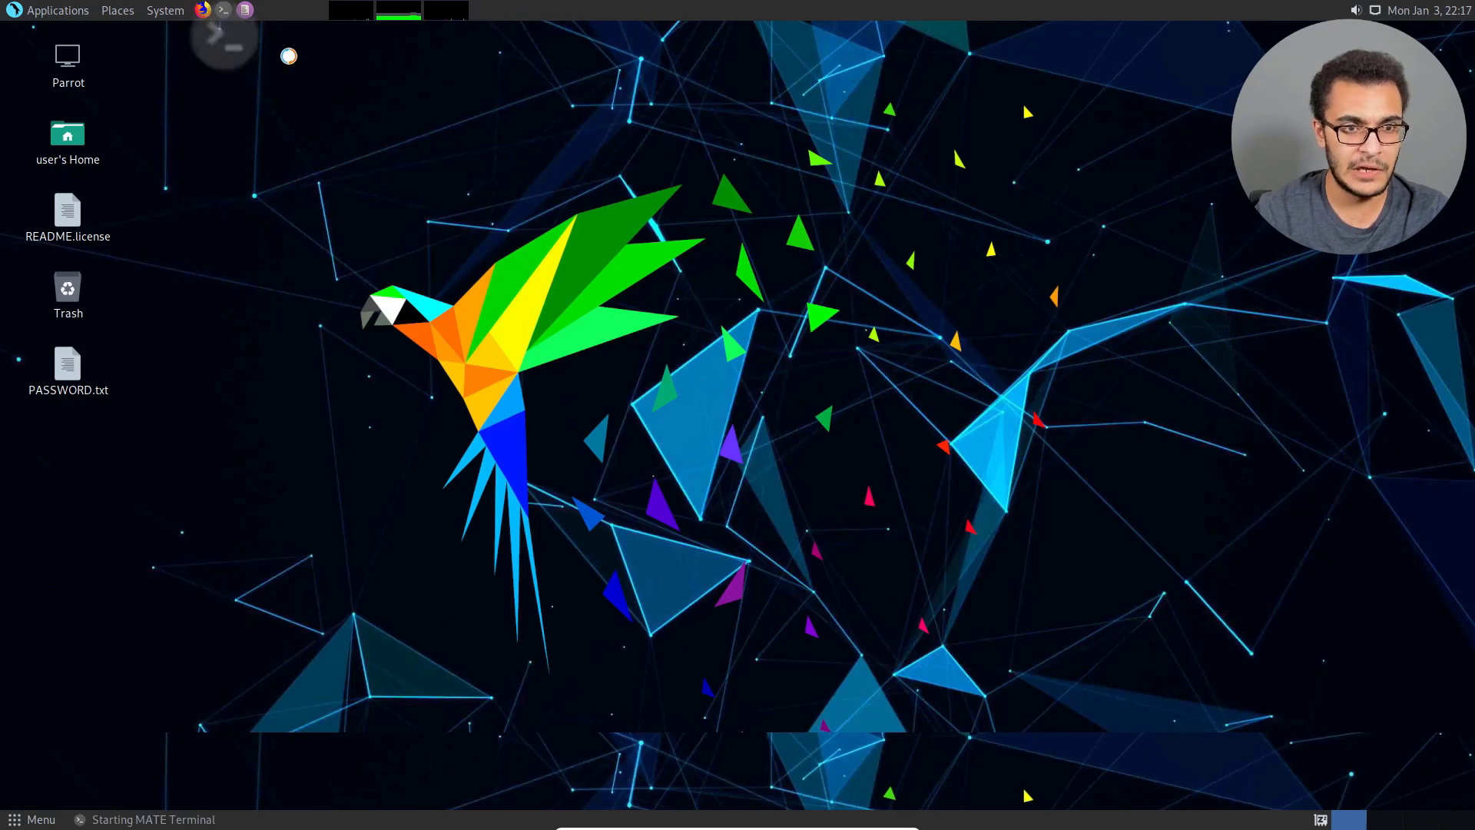
pyautogui.doubleClick(379, 157)
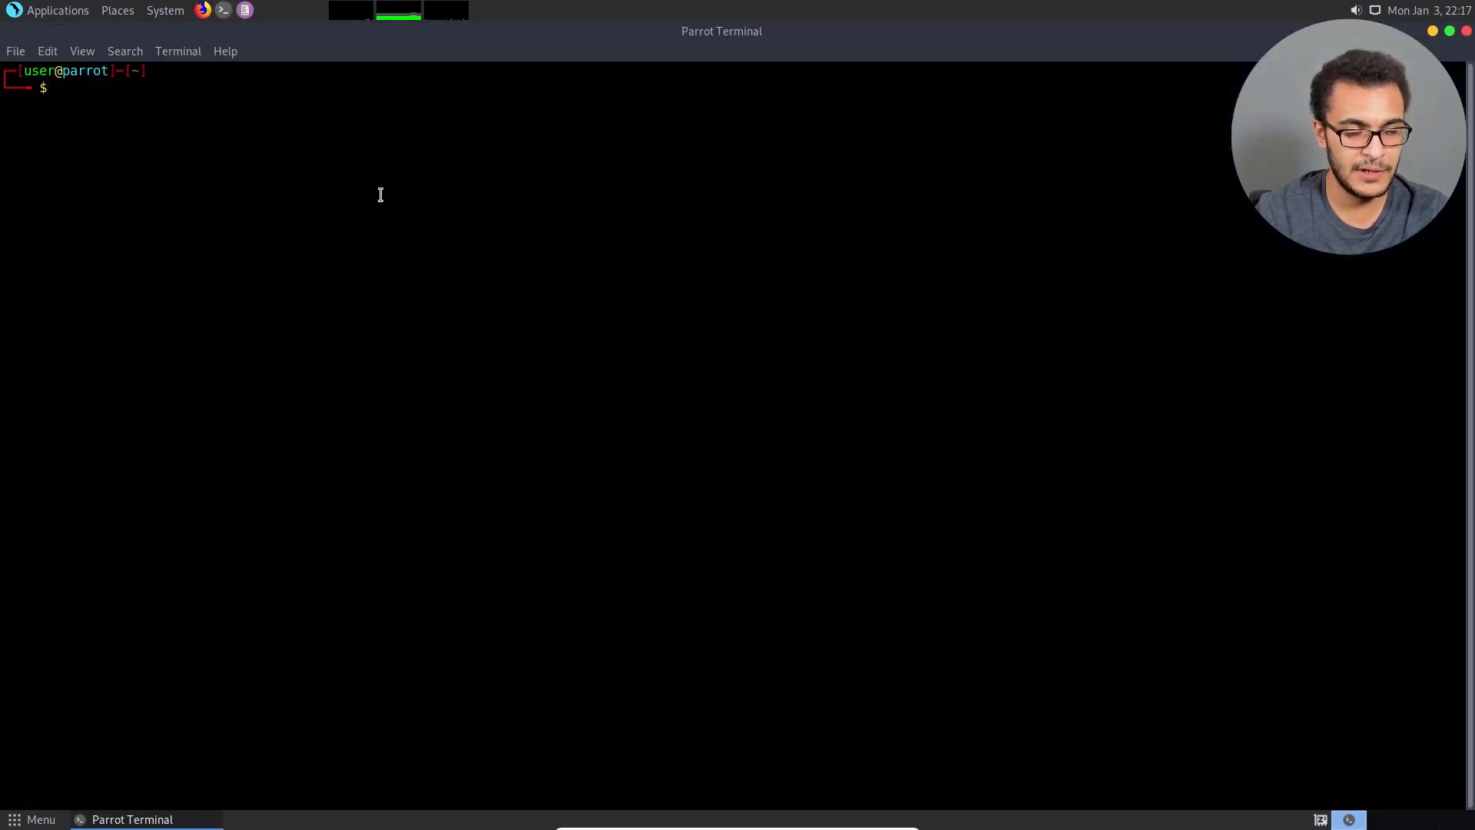
# View the running processes with htop, quit it and close the terminal.
pyautogui.write('htop')
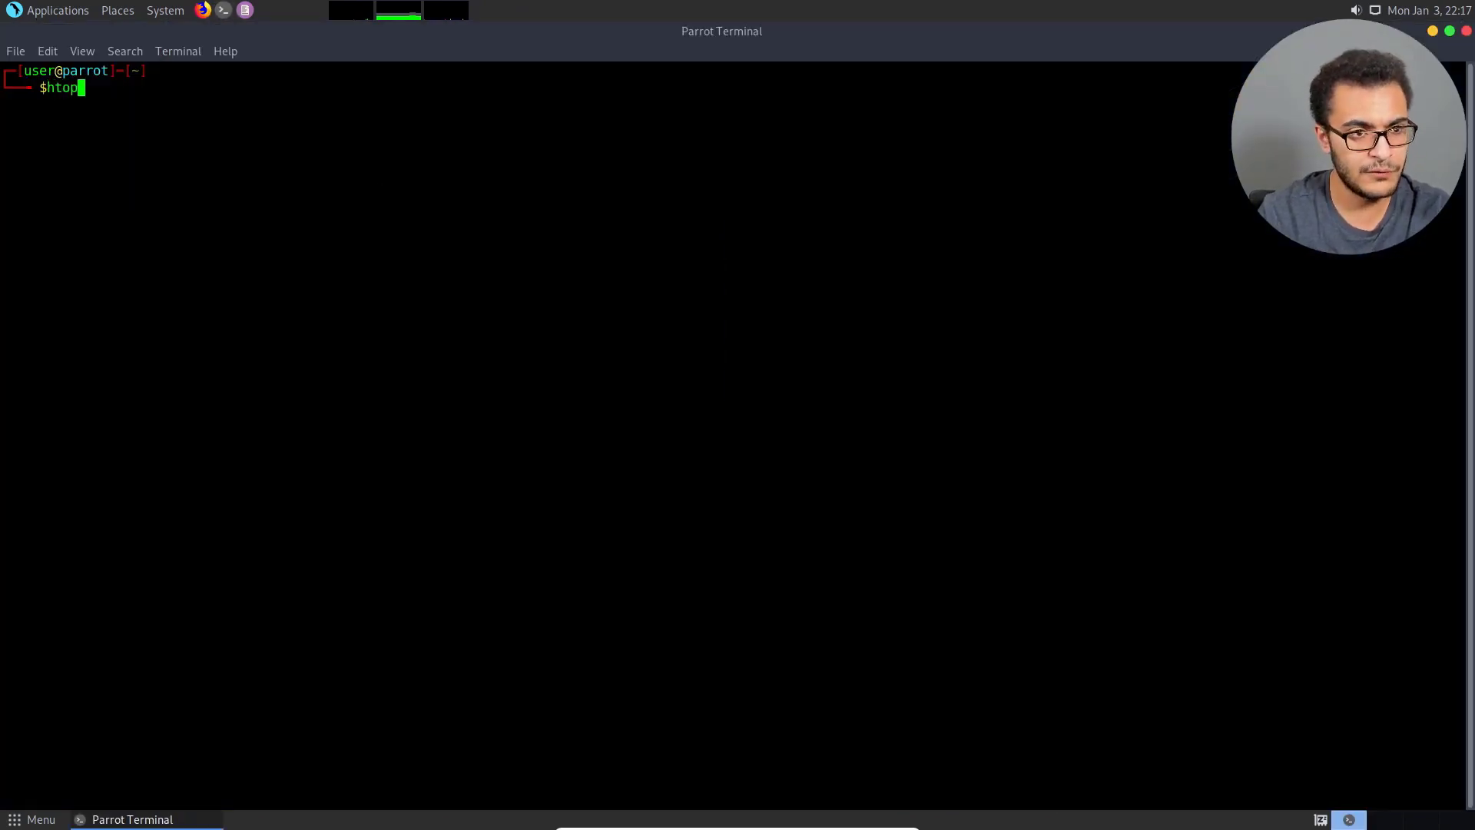
pyautogui.press('Return')
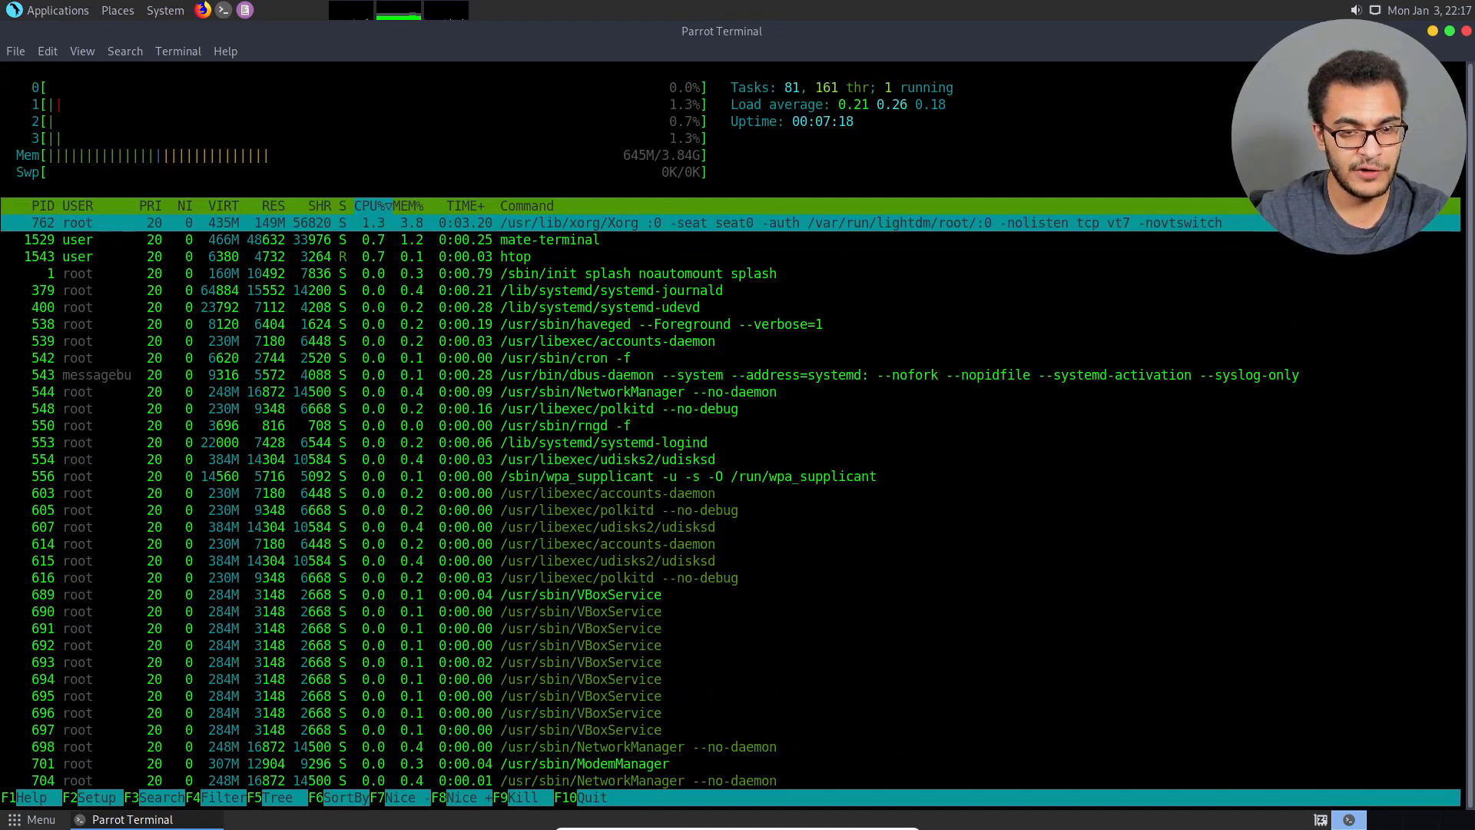
pyautogui.press('q')
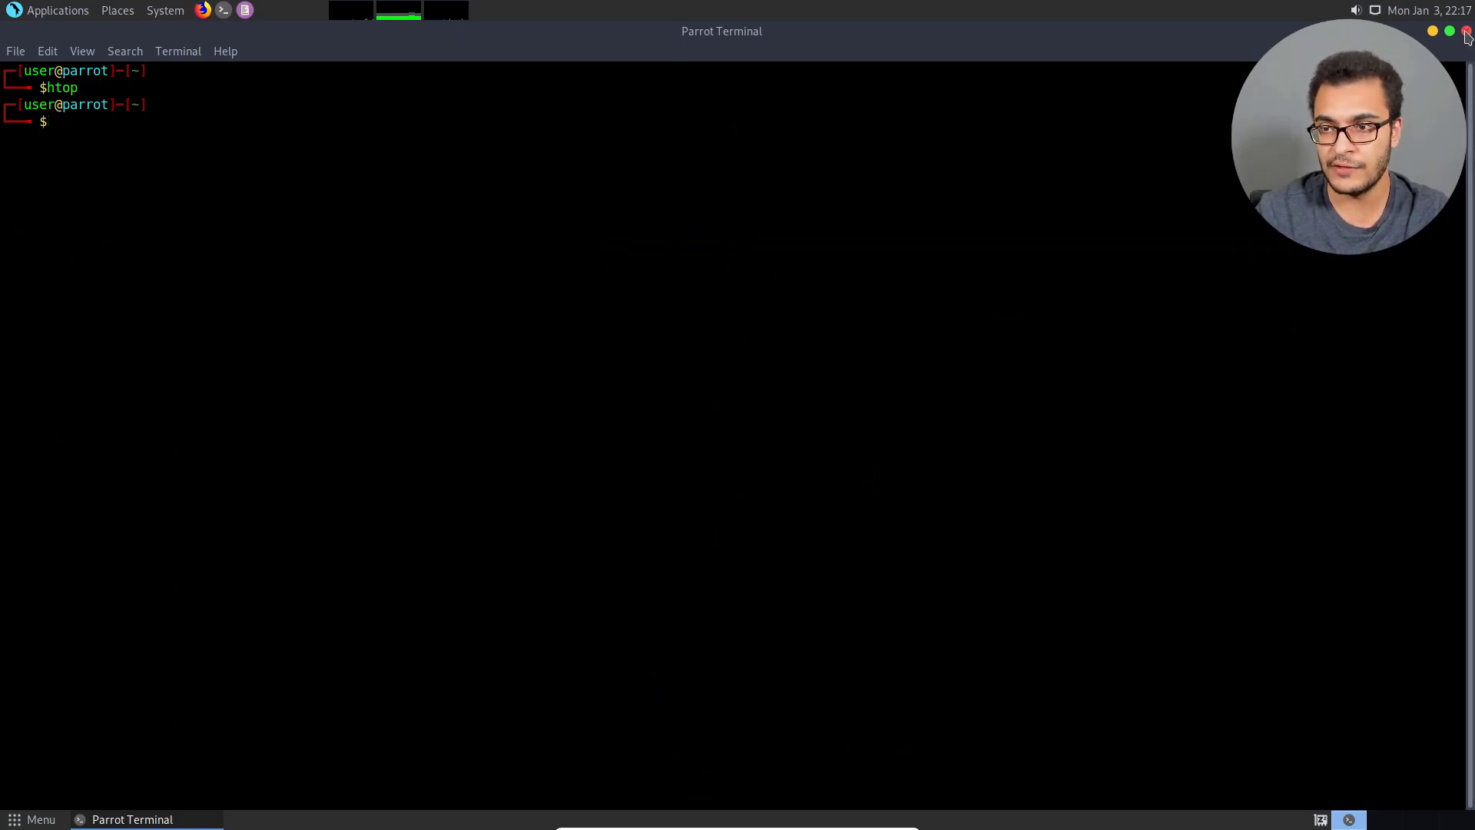
pyautogui.hotkey('ctrl', 'd')
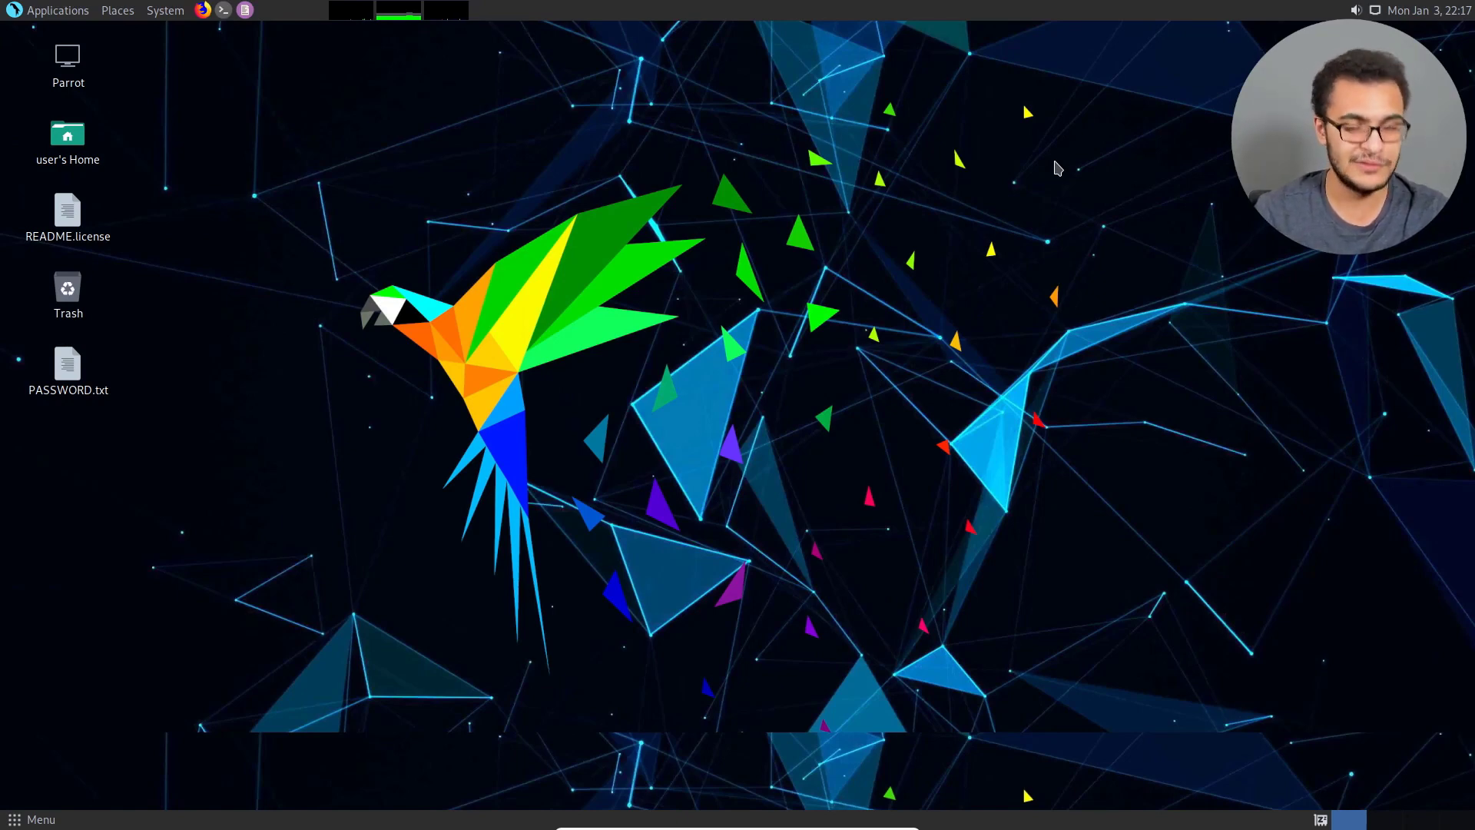
# Move the system monitor graphs on the upper panel over beside the volume indicator.
pyautogui.rightClick(438, 15)
pyautogui.click(399, 156)
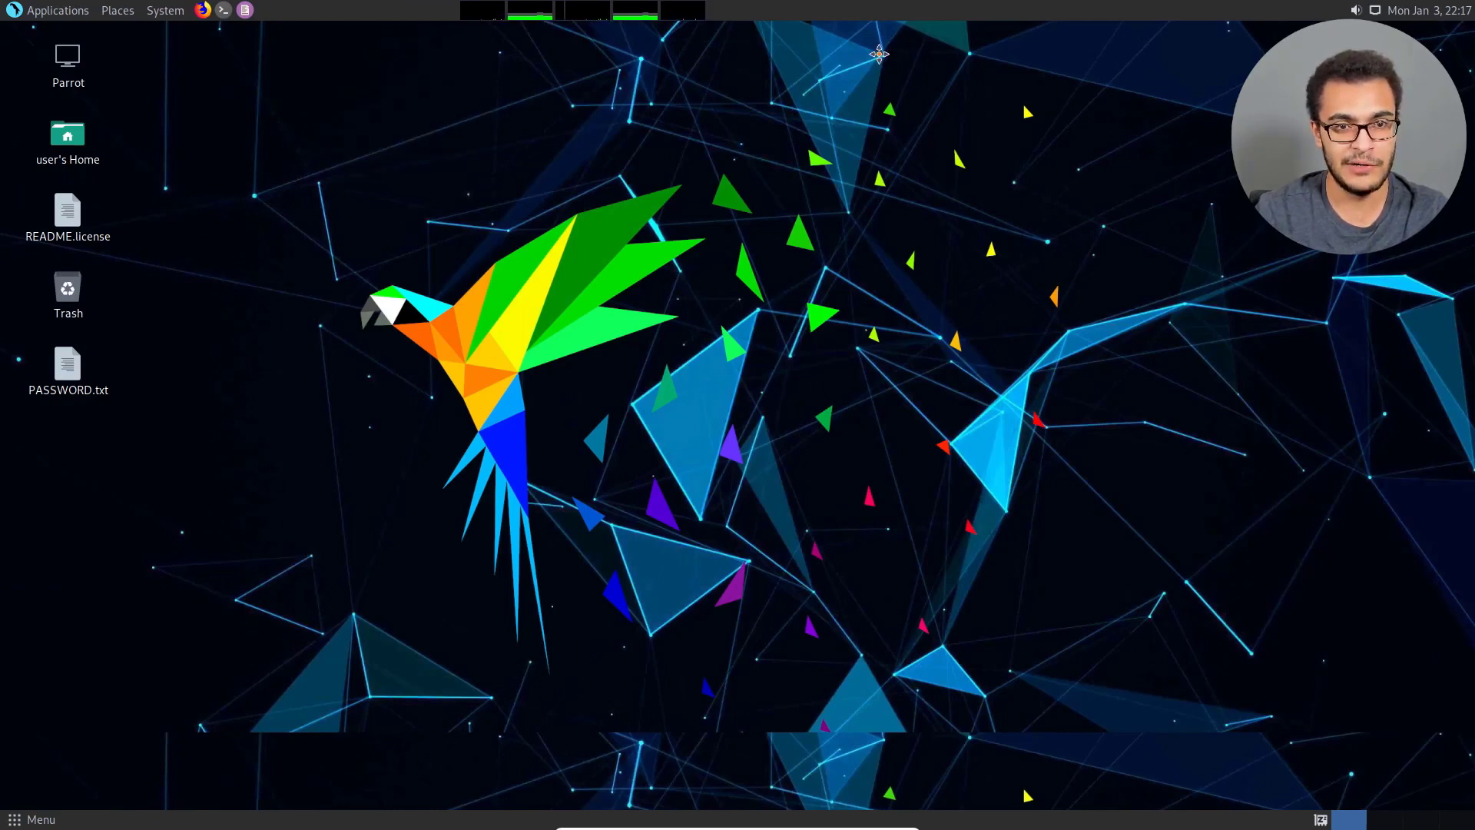
pyautogui.click(1258, 39)
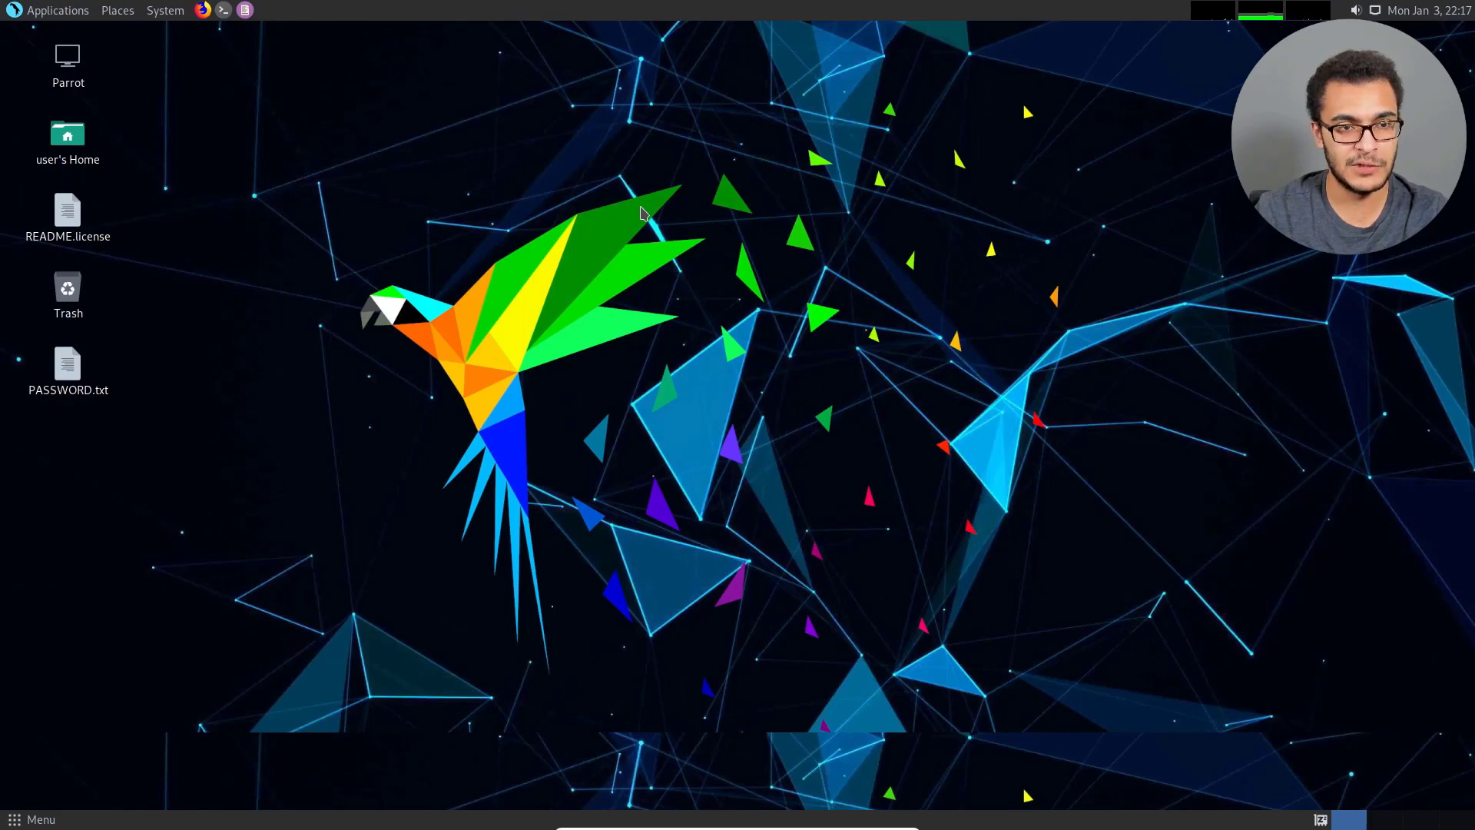
# Change the desktop background to the dark futuristic city wallpaper with red lights and close the preferences.
pyautogui.rightClick(654, 260)
pyautogui.click(726, 438)
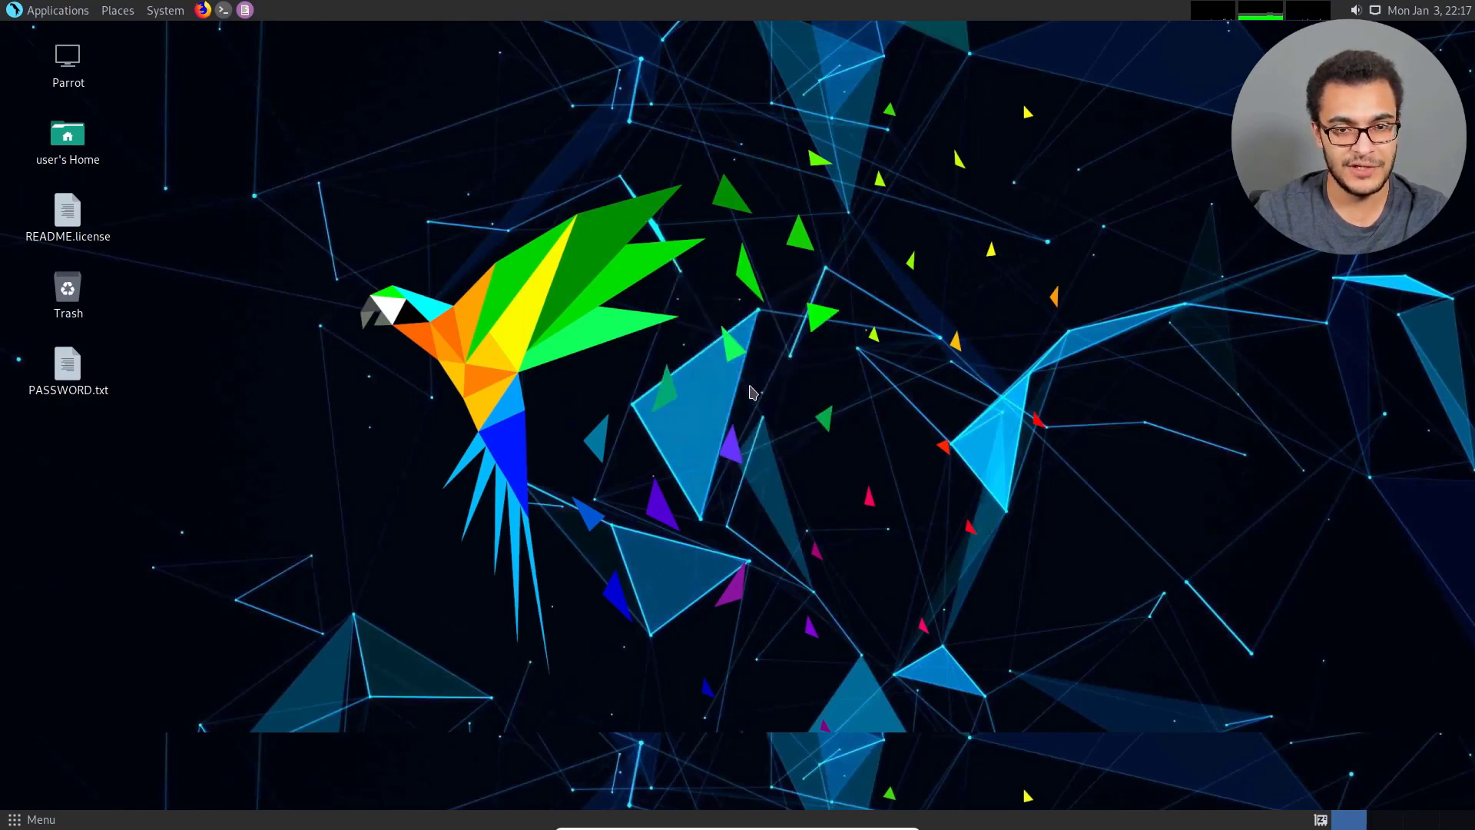
pyautogui.moveTo(512, 153); pyautogui.dragTo(726, 152)
pyautogui.scroll(-2, 743, 318)
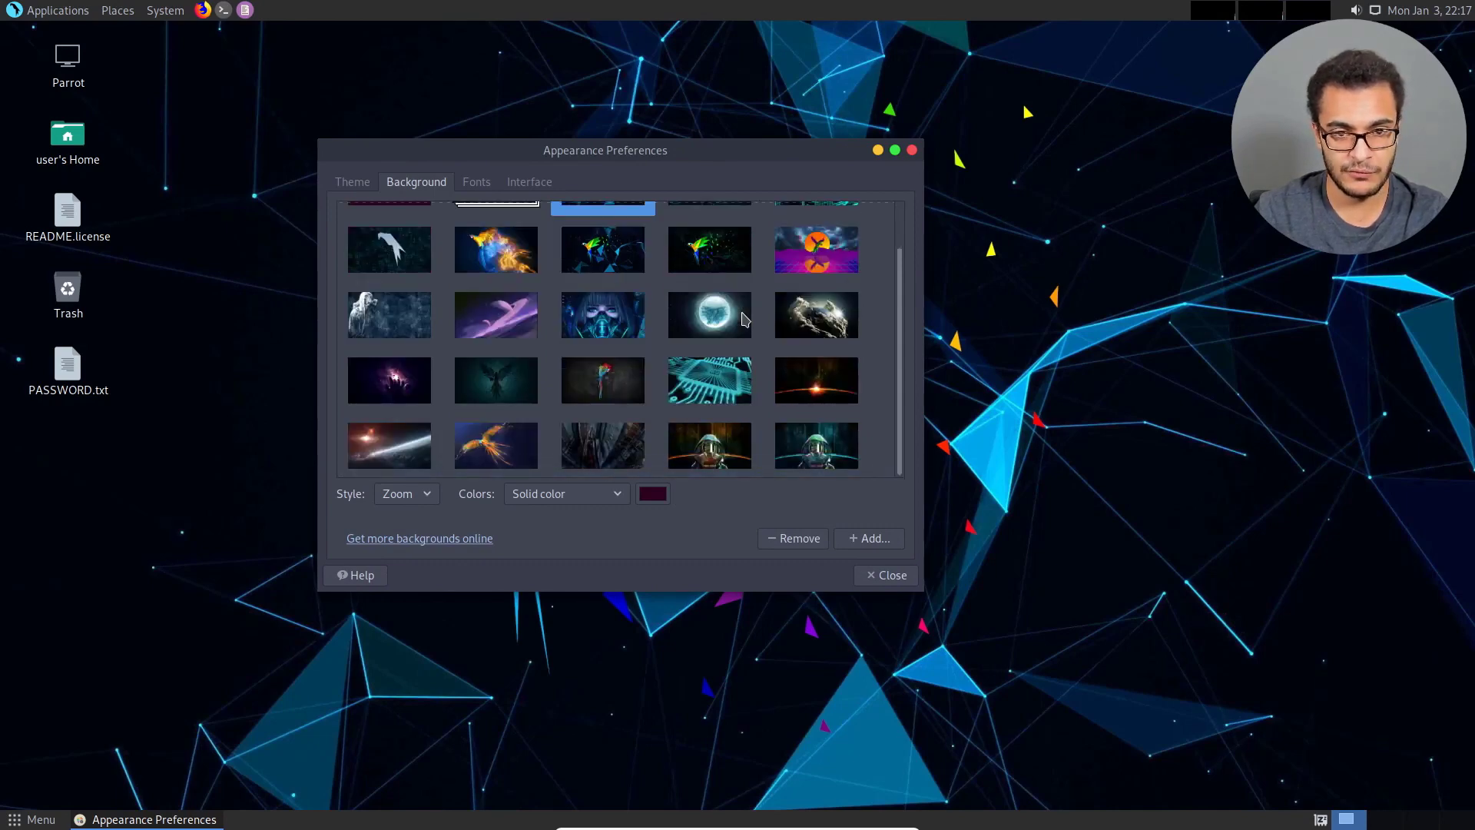
pyautogui.click(400, 254)
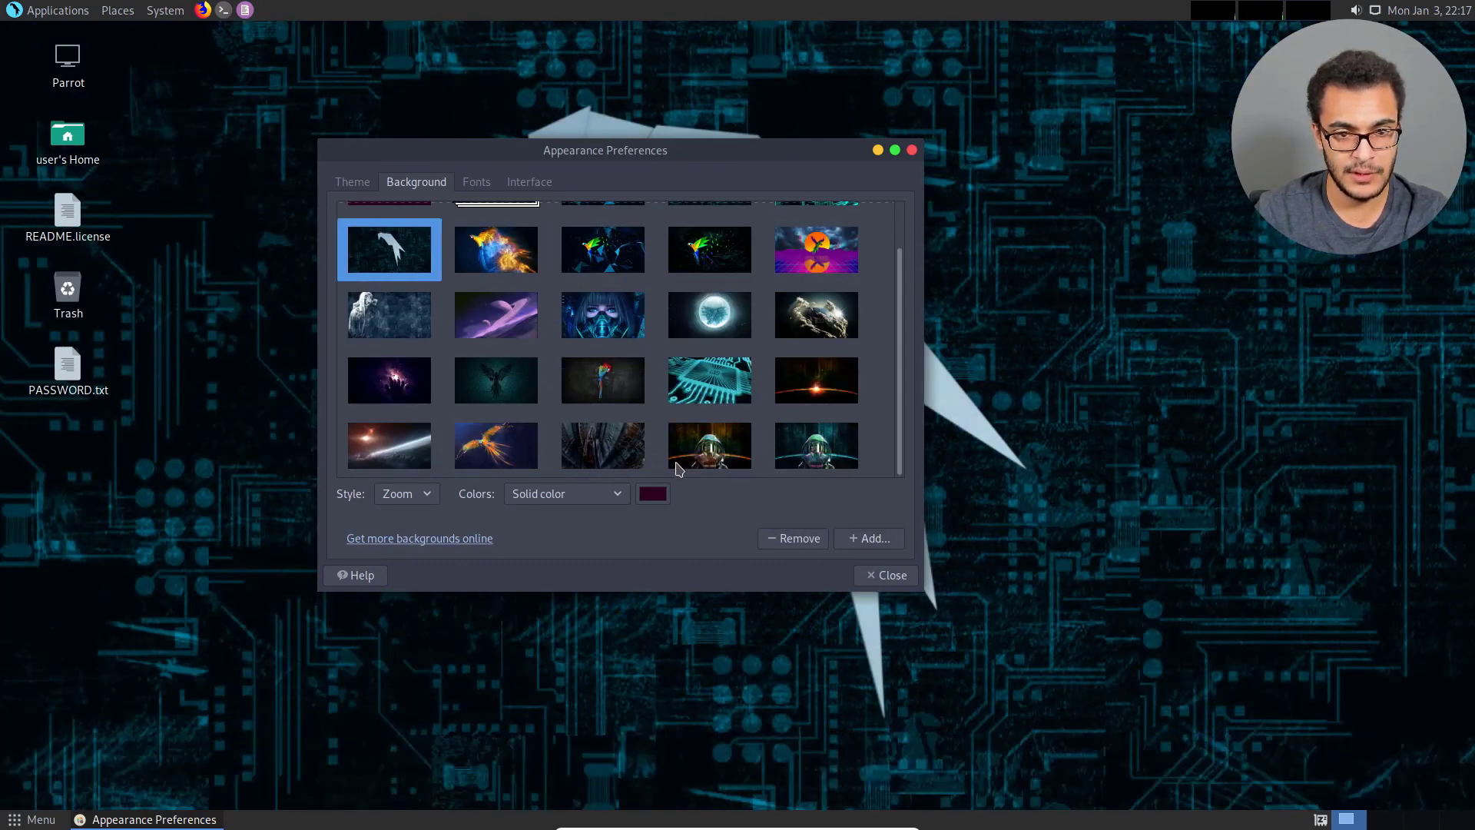
pyautogui.scroll(1, 759, 432)
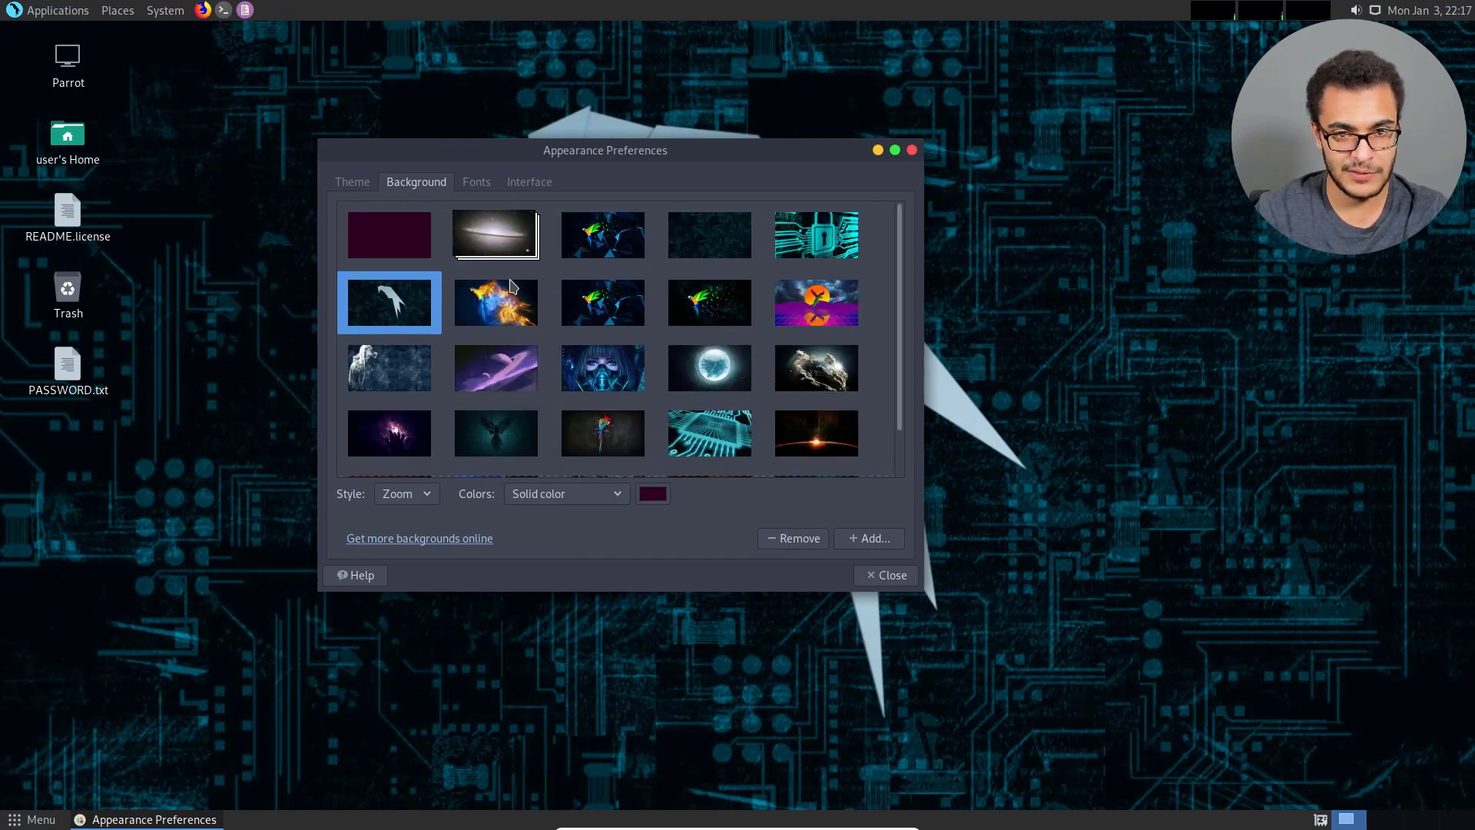
pyautogui.scroll(-1, 723, 318)
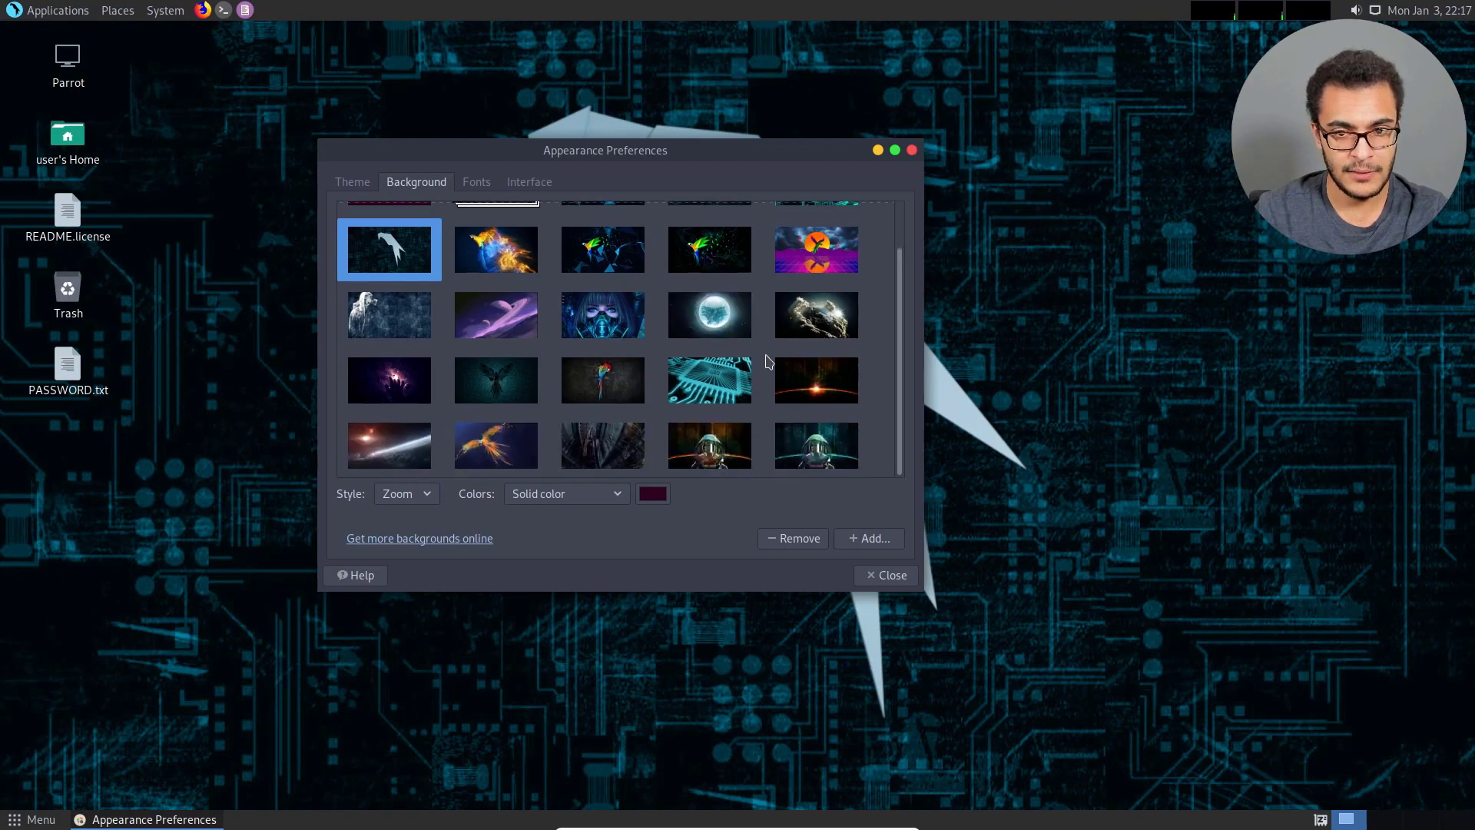
pyautogui.click(629, 432)
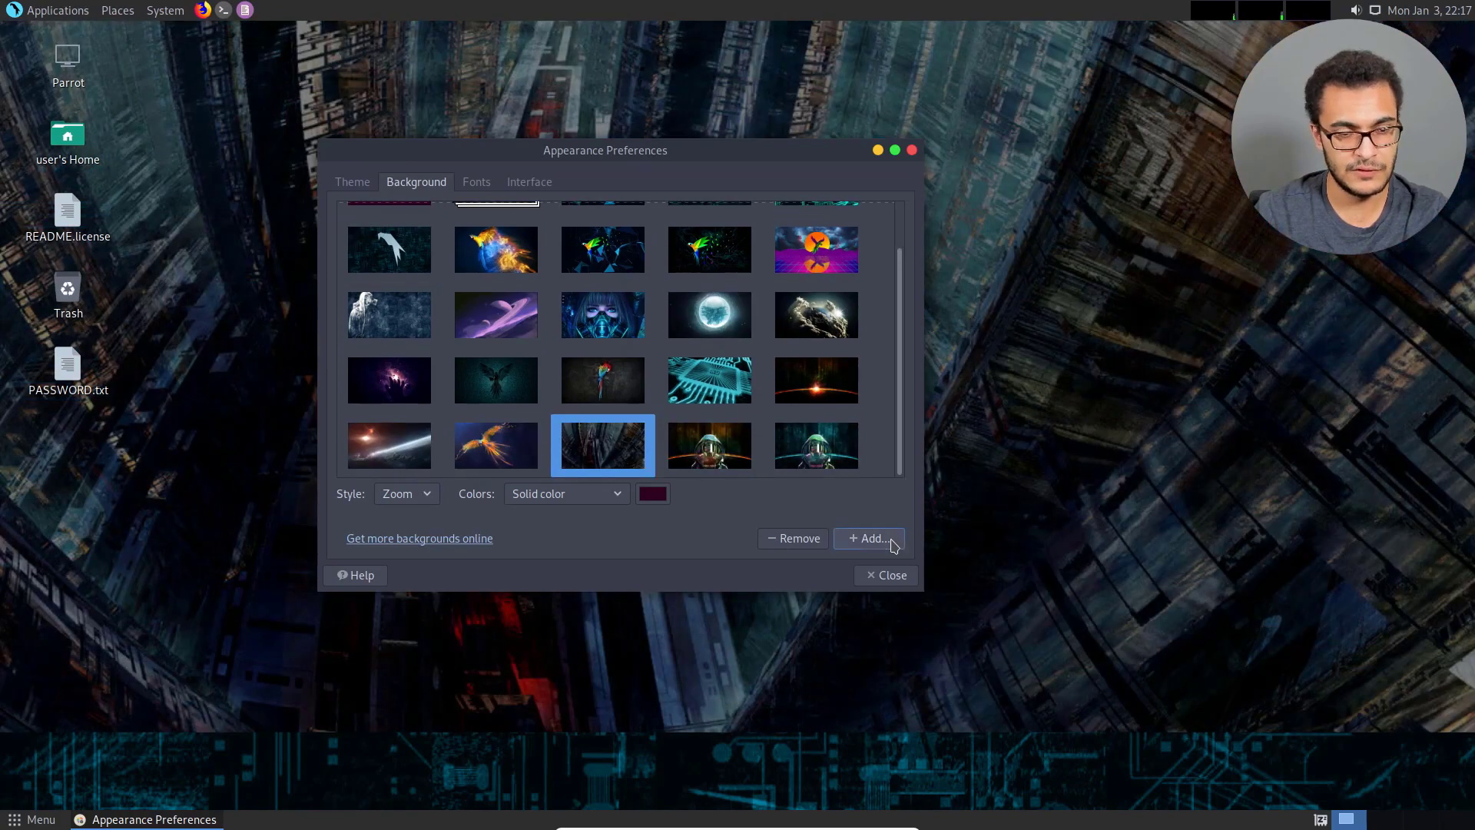
pyautogui.click(893, 577)
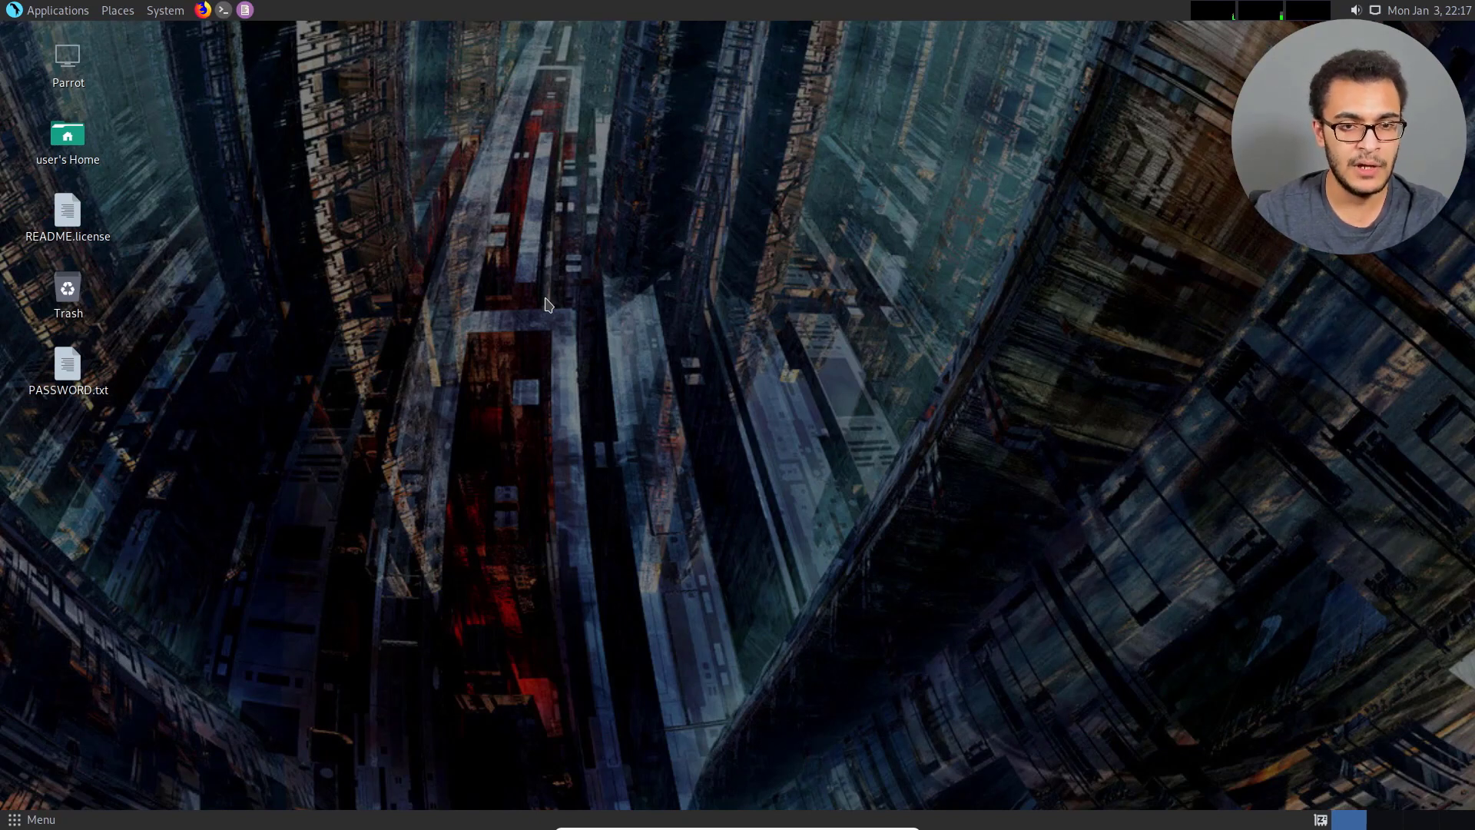
# Open the Appearance Preferences and the customization settings of the current theme.
pyautogui.click(167, 11)
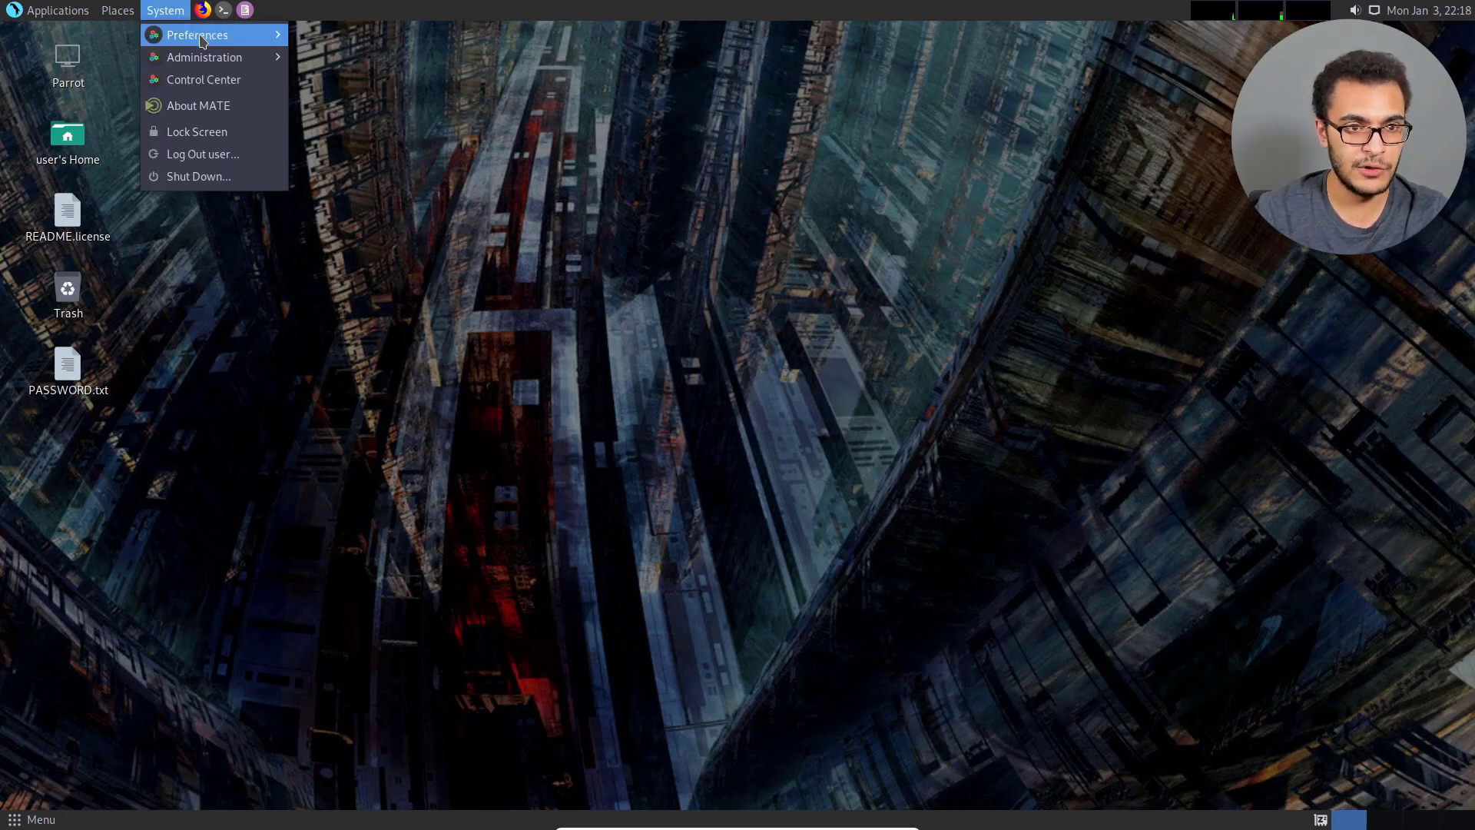
pyautogui.moveTo(231, 39)
pyautogui.moveTo(344, 81)
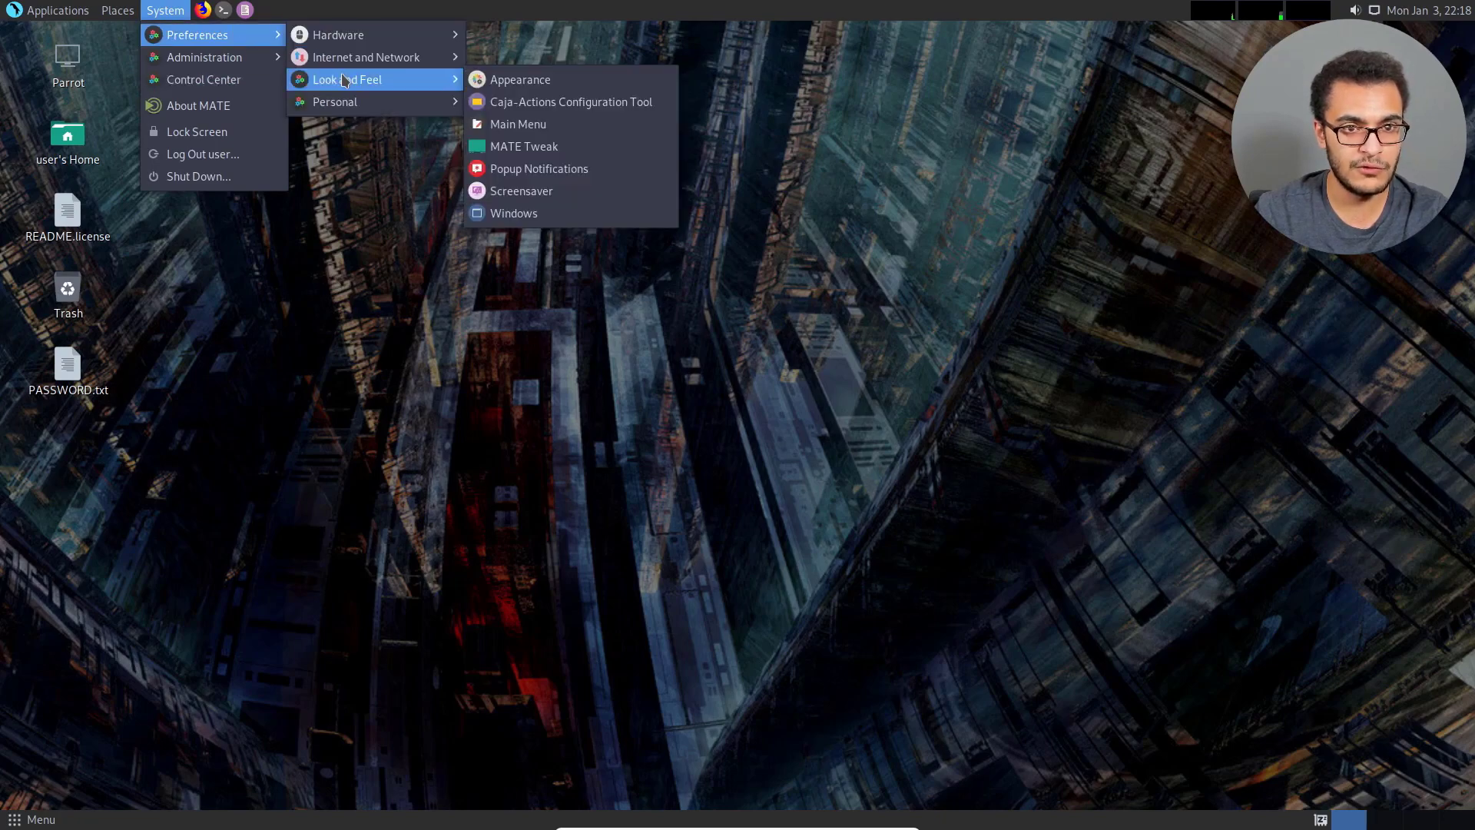
pyautogui.click(538, 79)
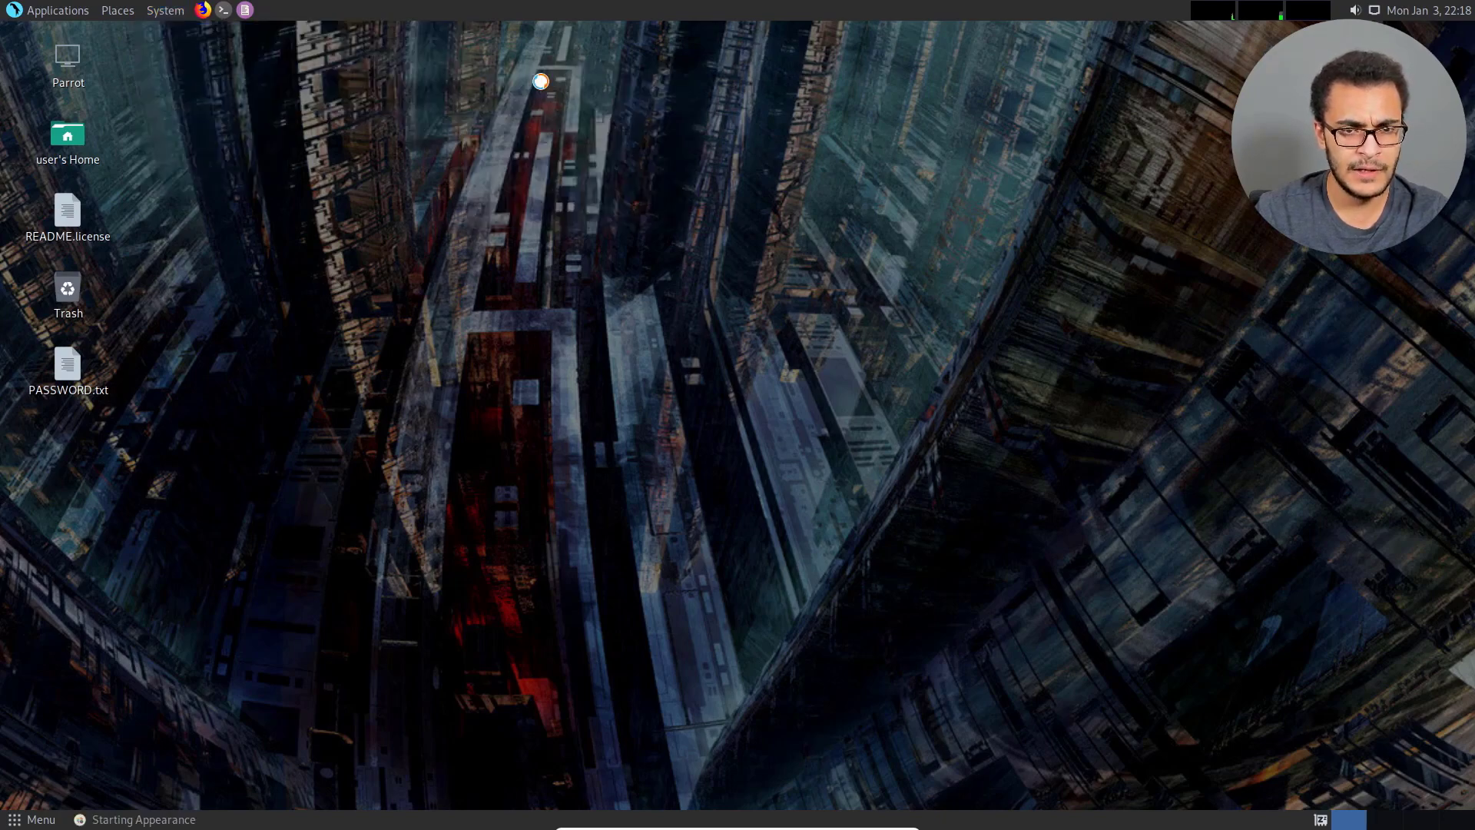
pyautogui.moveTo(615, 146); pyautogui.dragTo(915, 150)
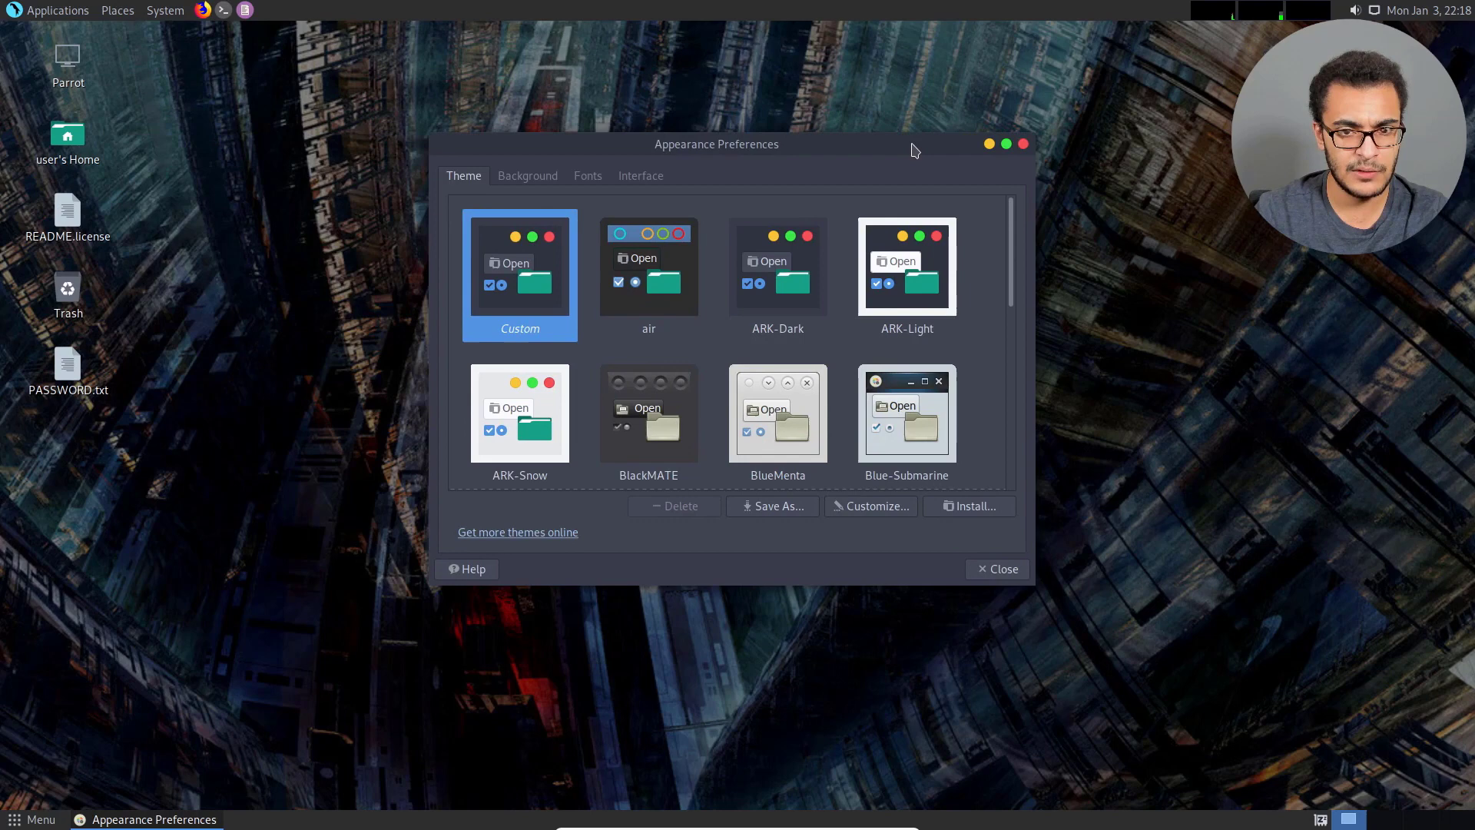
pyautogui.click(883, 504)
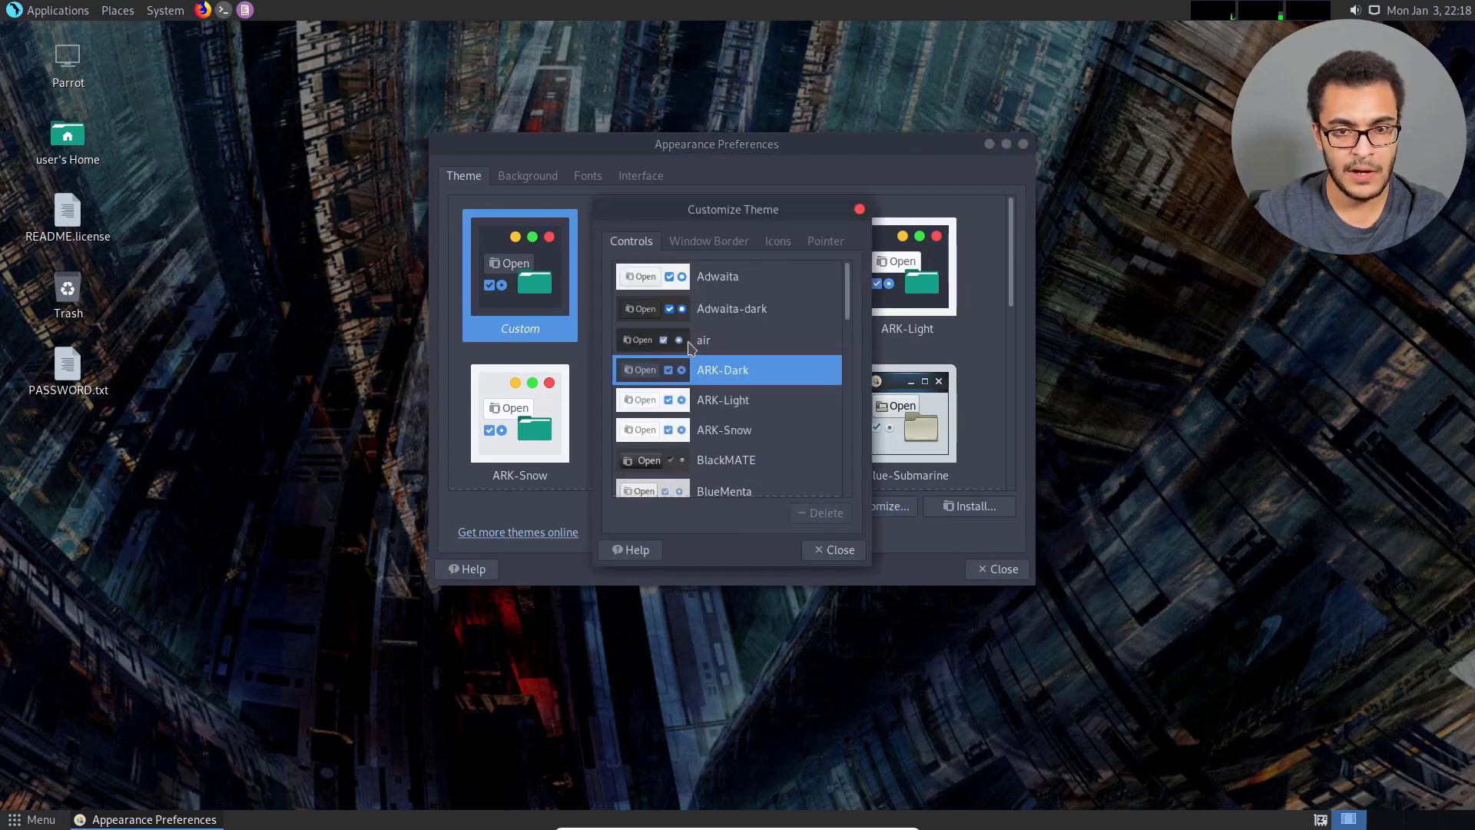
# Browse the window border and icon themes, set the pointer to Adwaita and close the theme customization.
pyautogui.click(709, 240)
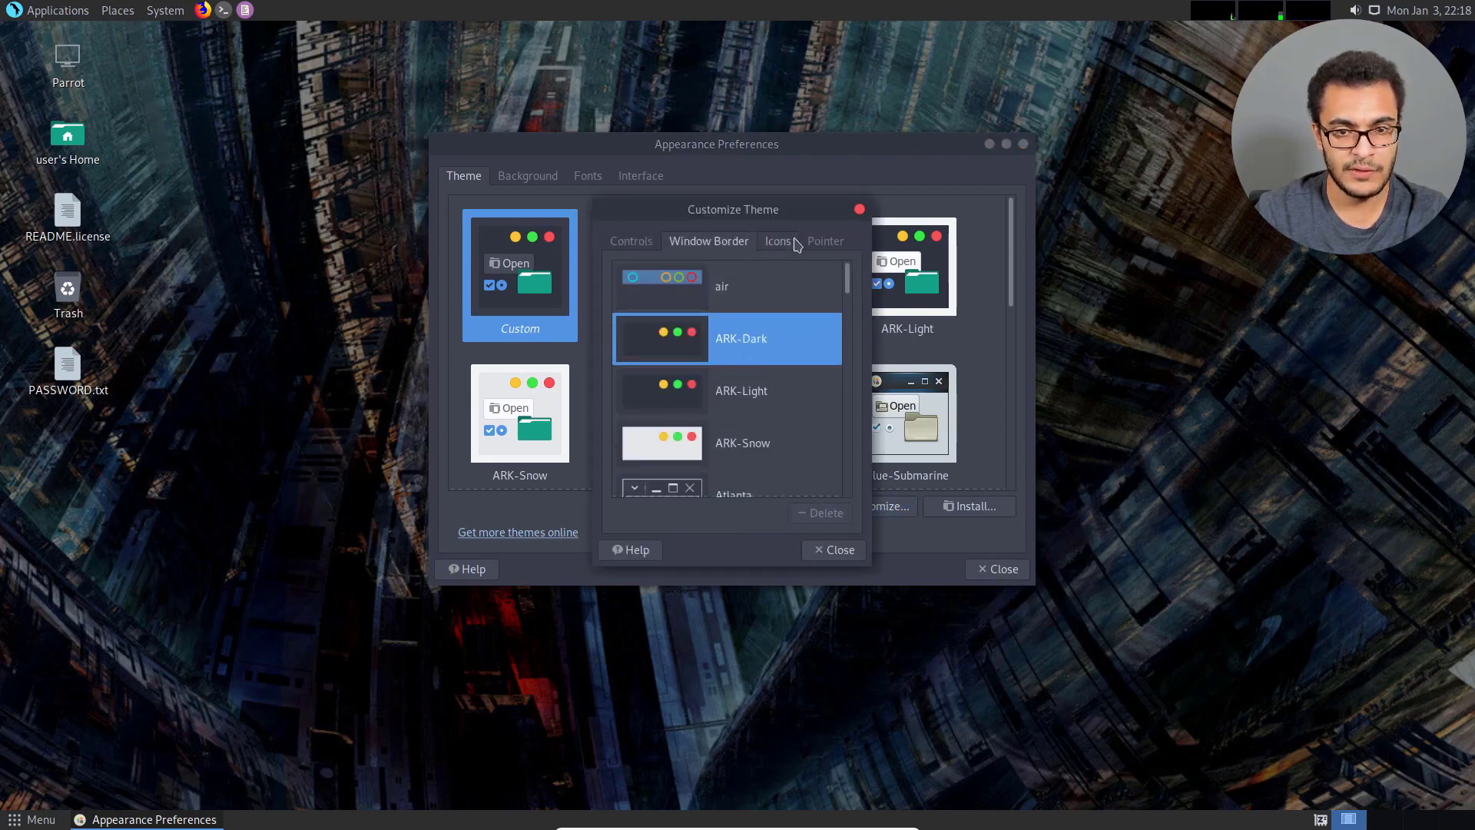
pyautogui.scroll(-10, 722, 408)
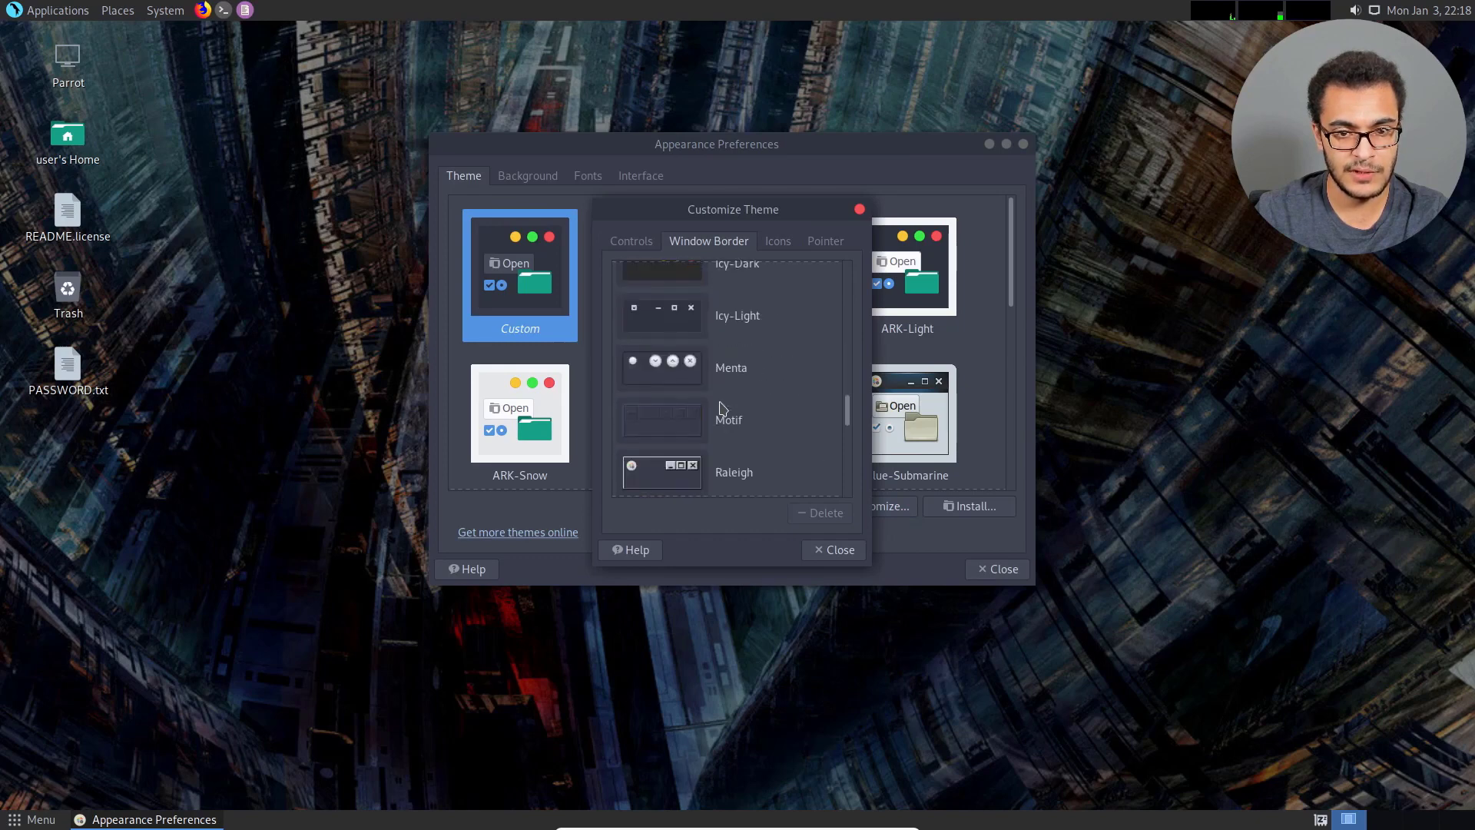
pyautogui.scroll(2, 722, 408)
pyautogui.scroll(2, 757, 369)
pyautogui.click(776, 242)
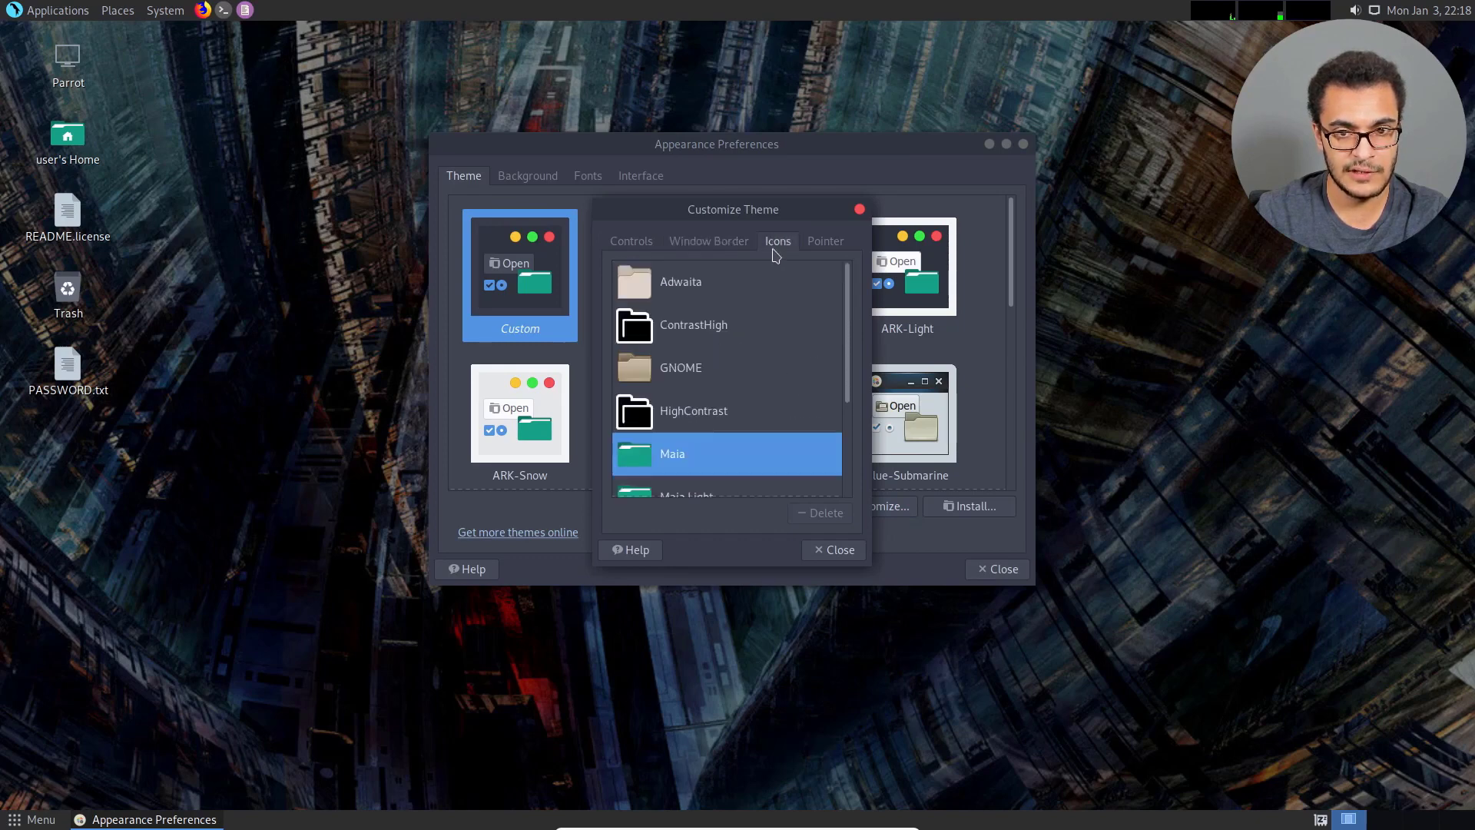
pyautogui.scroll(-3, 751, 378)
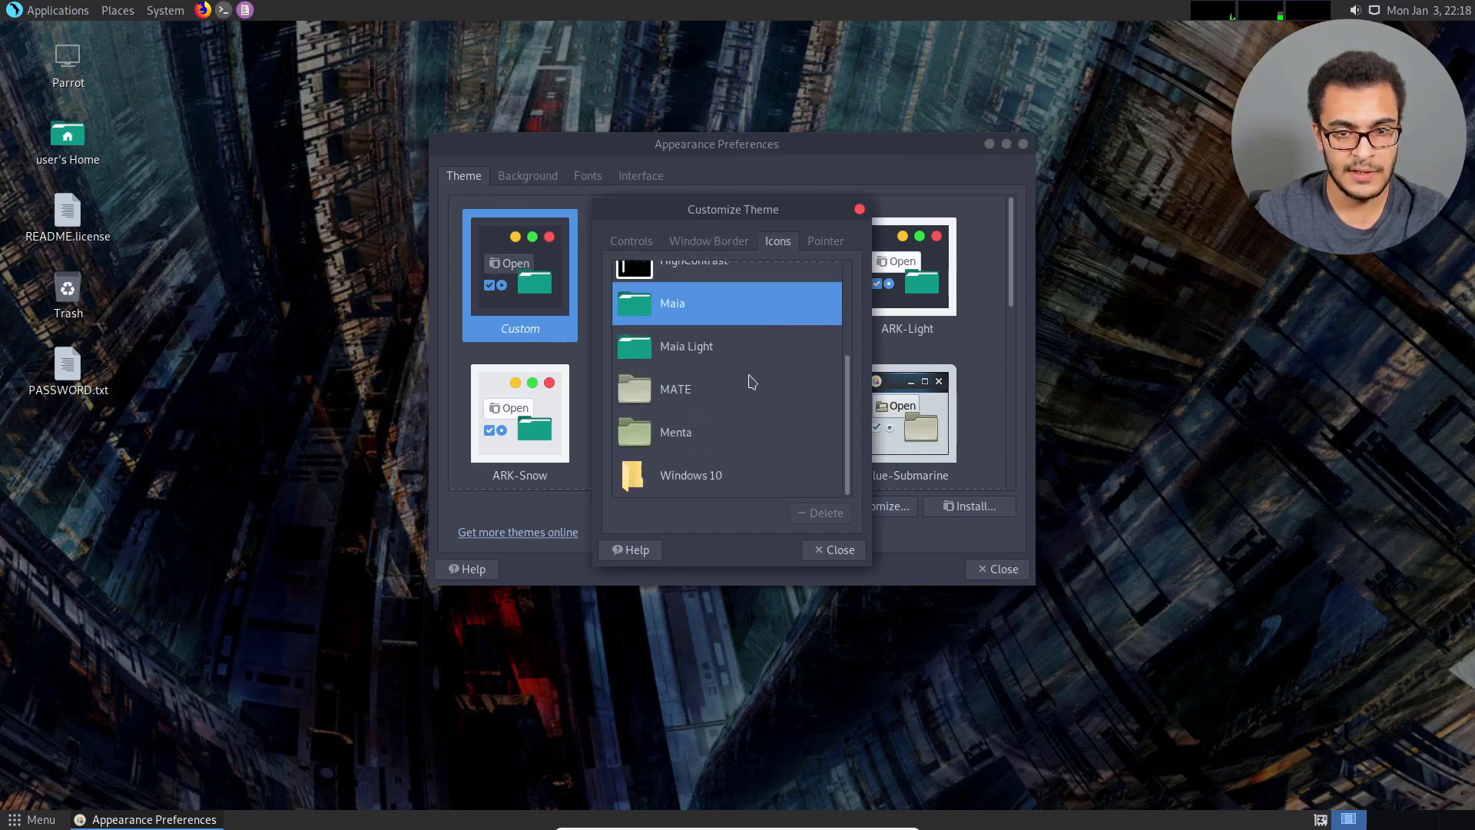
pyautogui.click(817, 242)
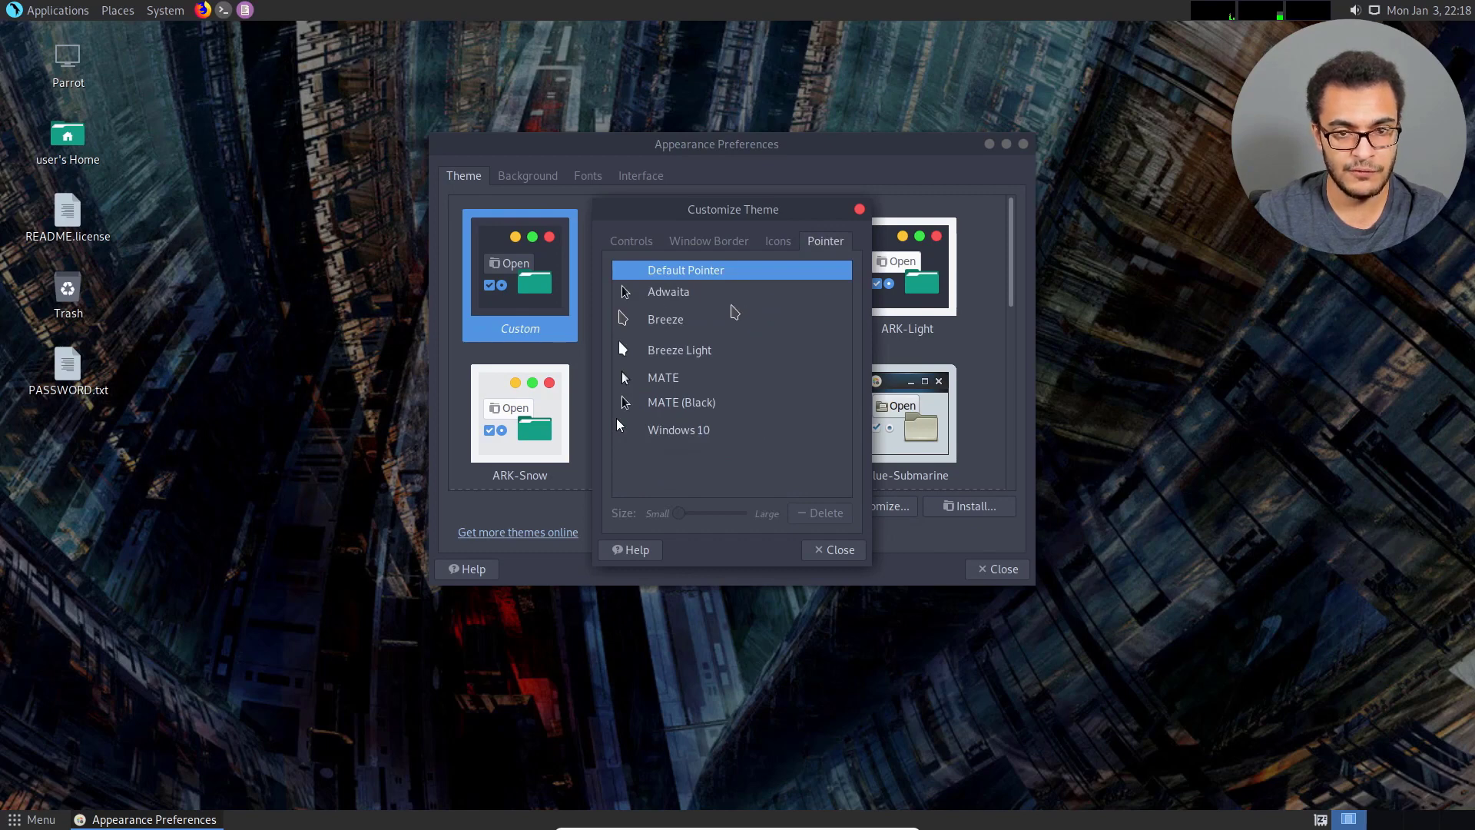
pyautogui.click(718, 296)
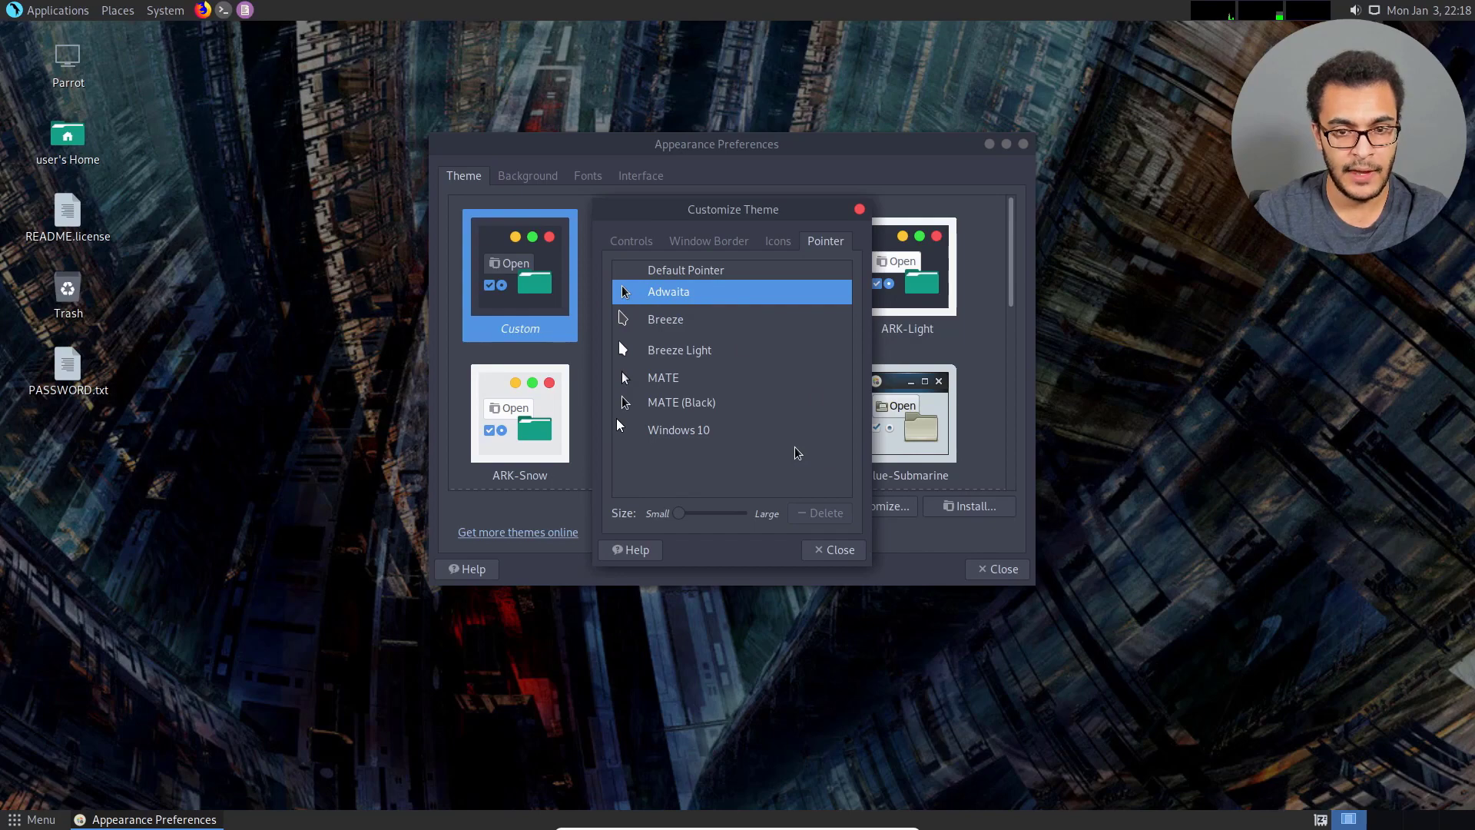
pyautogui.click(836, 550)
# Apply the Windows 10 Dark theme to the desktop.
pyautogui.moveTo(752, 146); pyautogui.dragTo(704, 144)
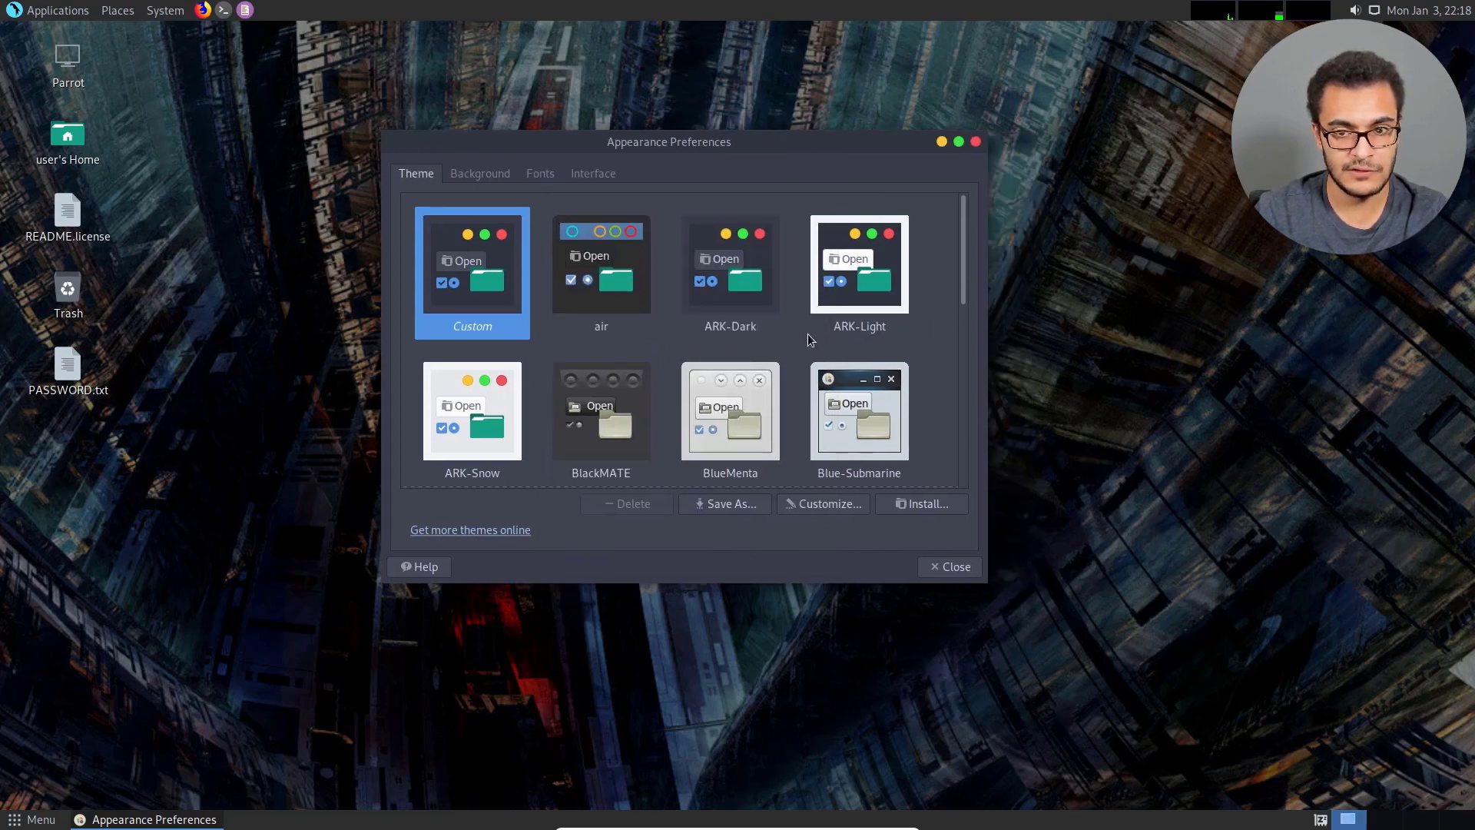
pyautogui.scroll(-10, 808, 333)
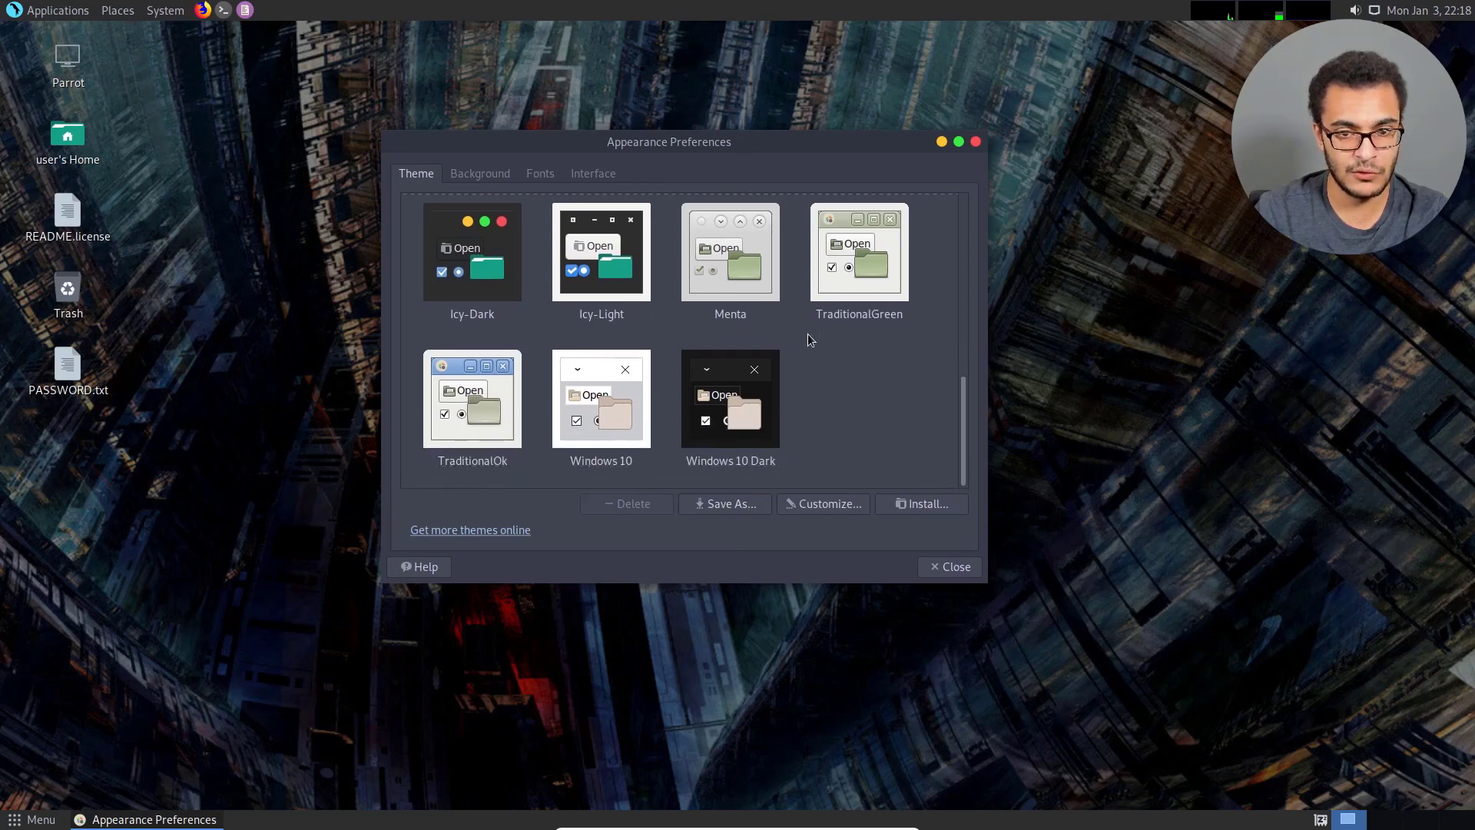
pyautogui.click(735, 394)
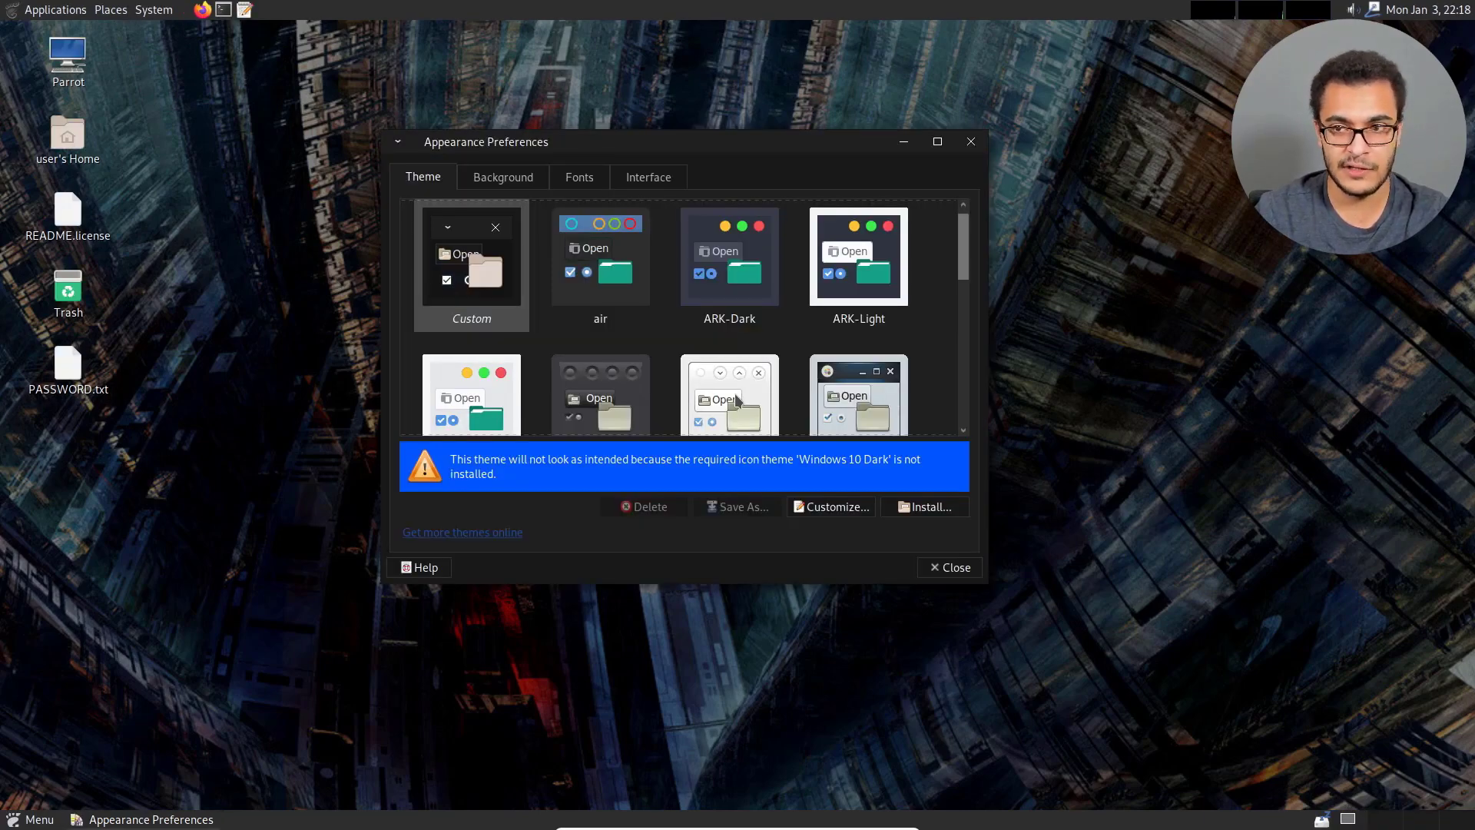
pyautogui.moveTo(738, 146)
pyautogui.mouseDown()
pyautogui.moveTo(852, 145)
pyautogui.moveTo(761, 143)
pyautogui.mouseUp()
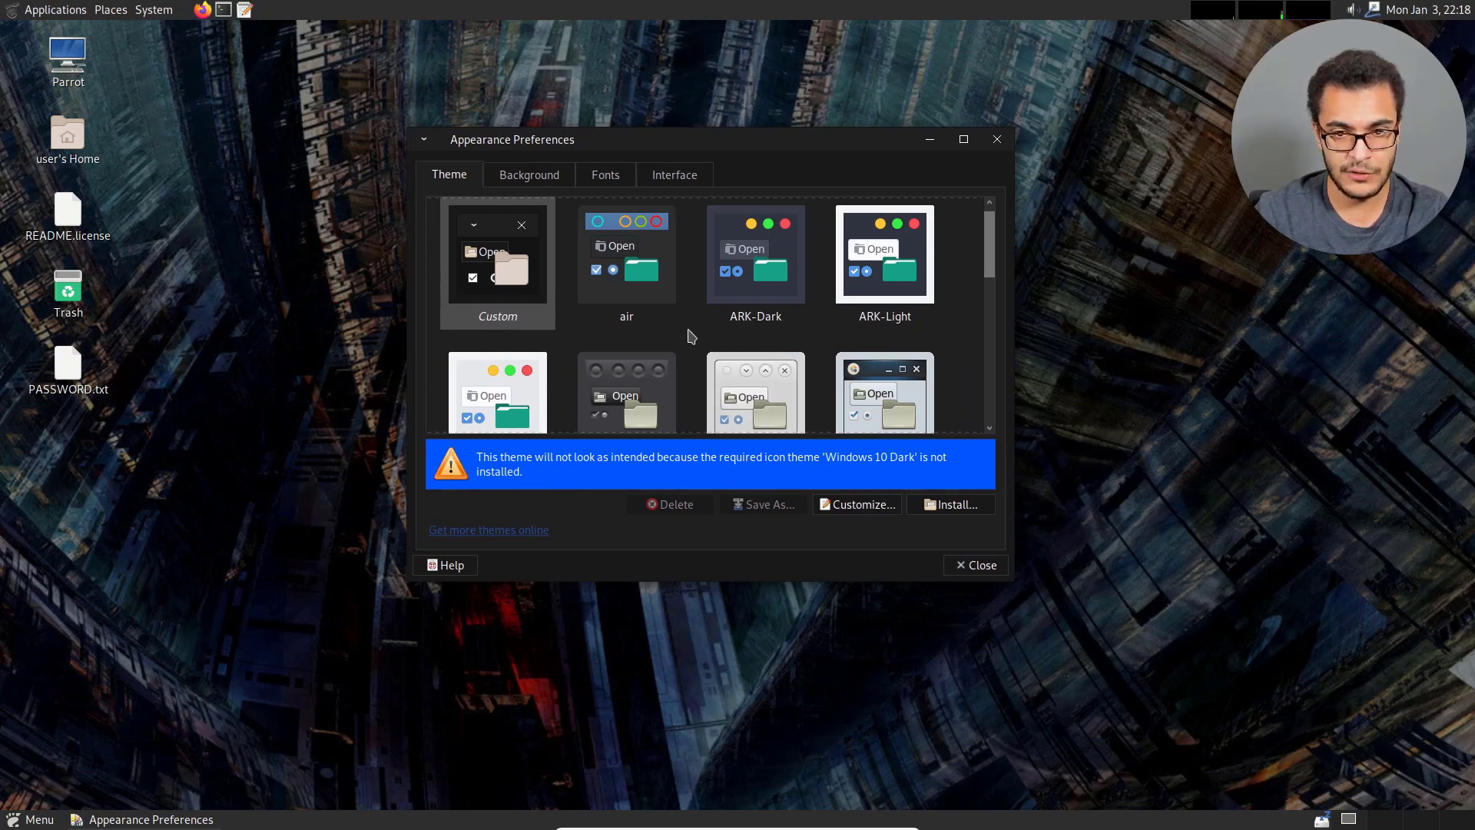
# Apply the Icy-Dark theme to the desktop.
pyautogui.scroll(1, 661, 330)
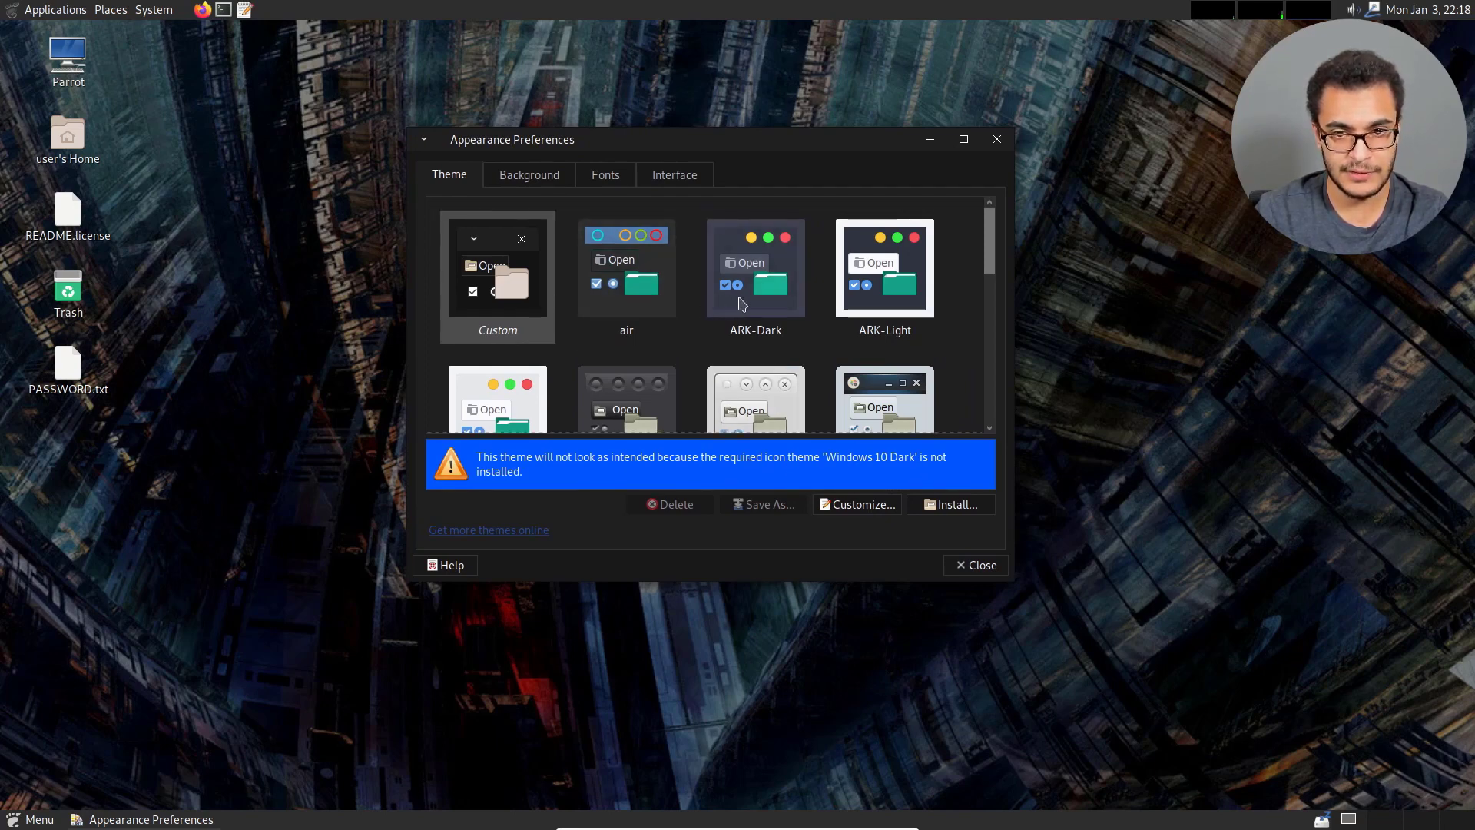
pyautogui.scroll(-10, 730, 303)
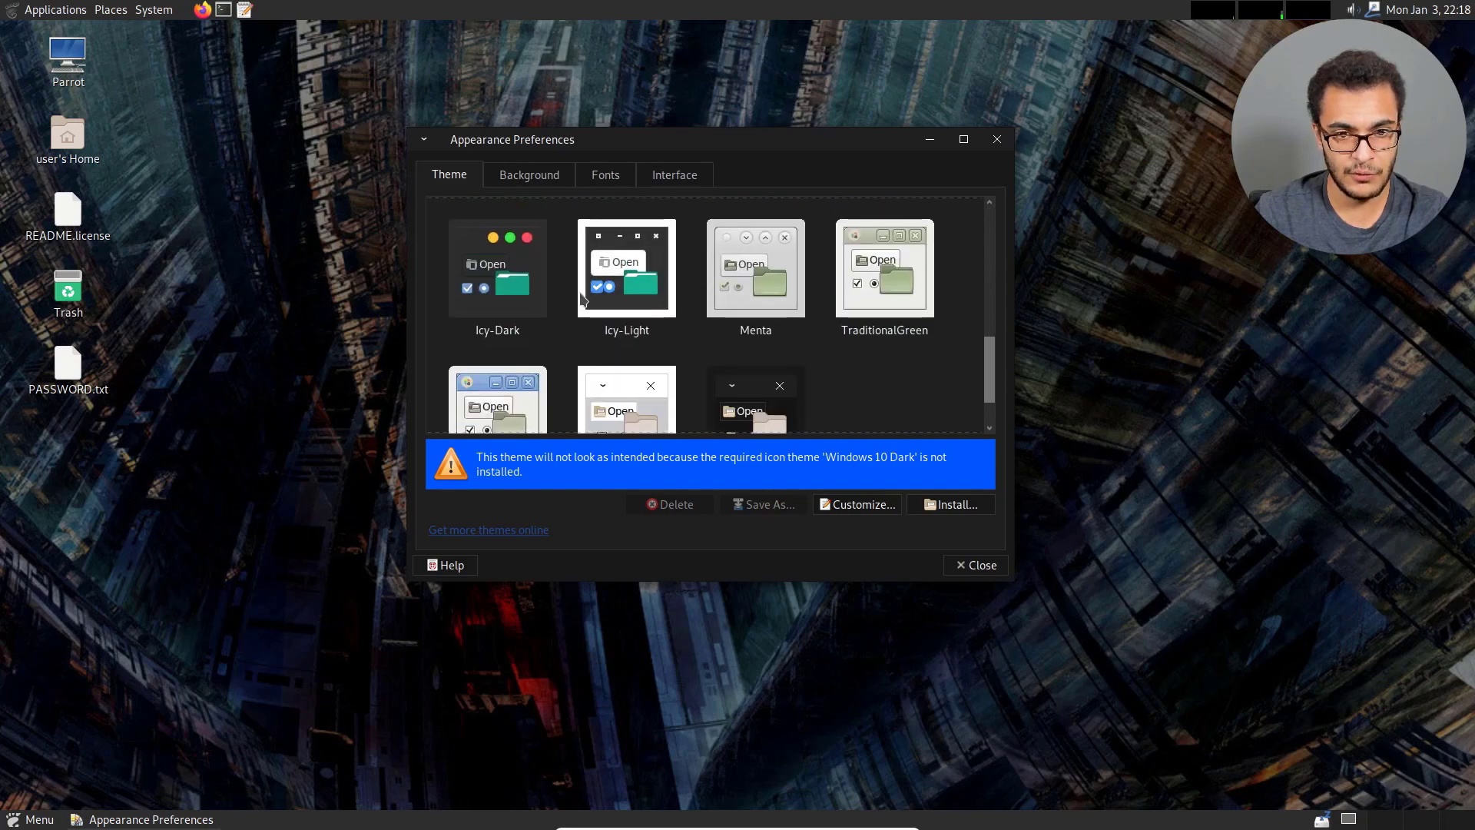
pyautogui.click(510, 298)
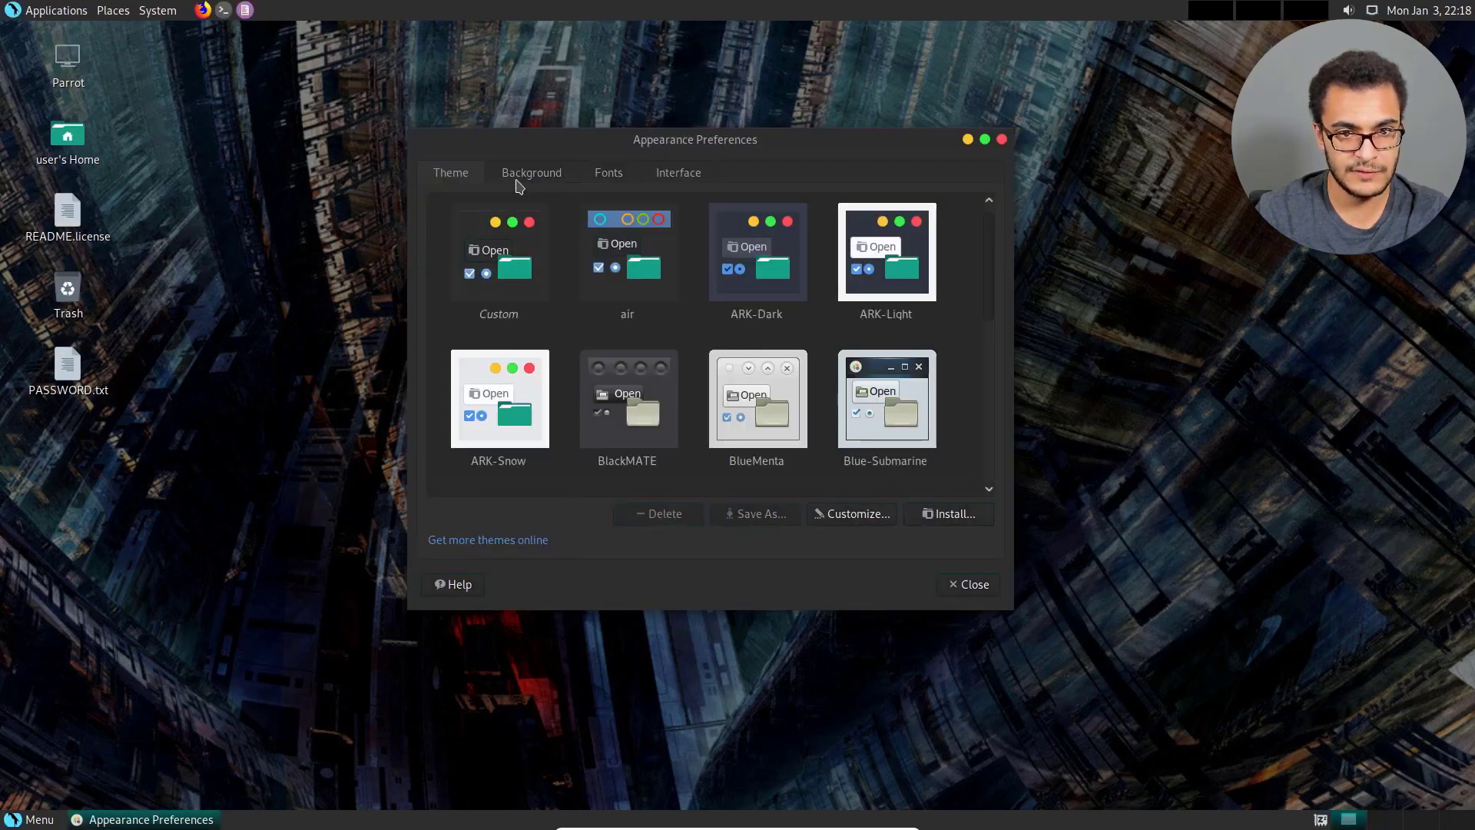
# Look over the font and interface settings and set the Icy-Dark theme's pointer to Adwaita.
pyautogui.click(549, 178)
pyautogui.click(629, 182)
pyautogui.click(700, 180)
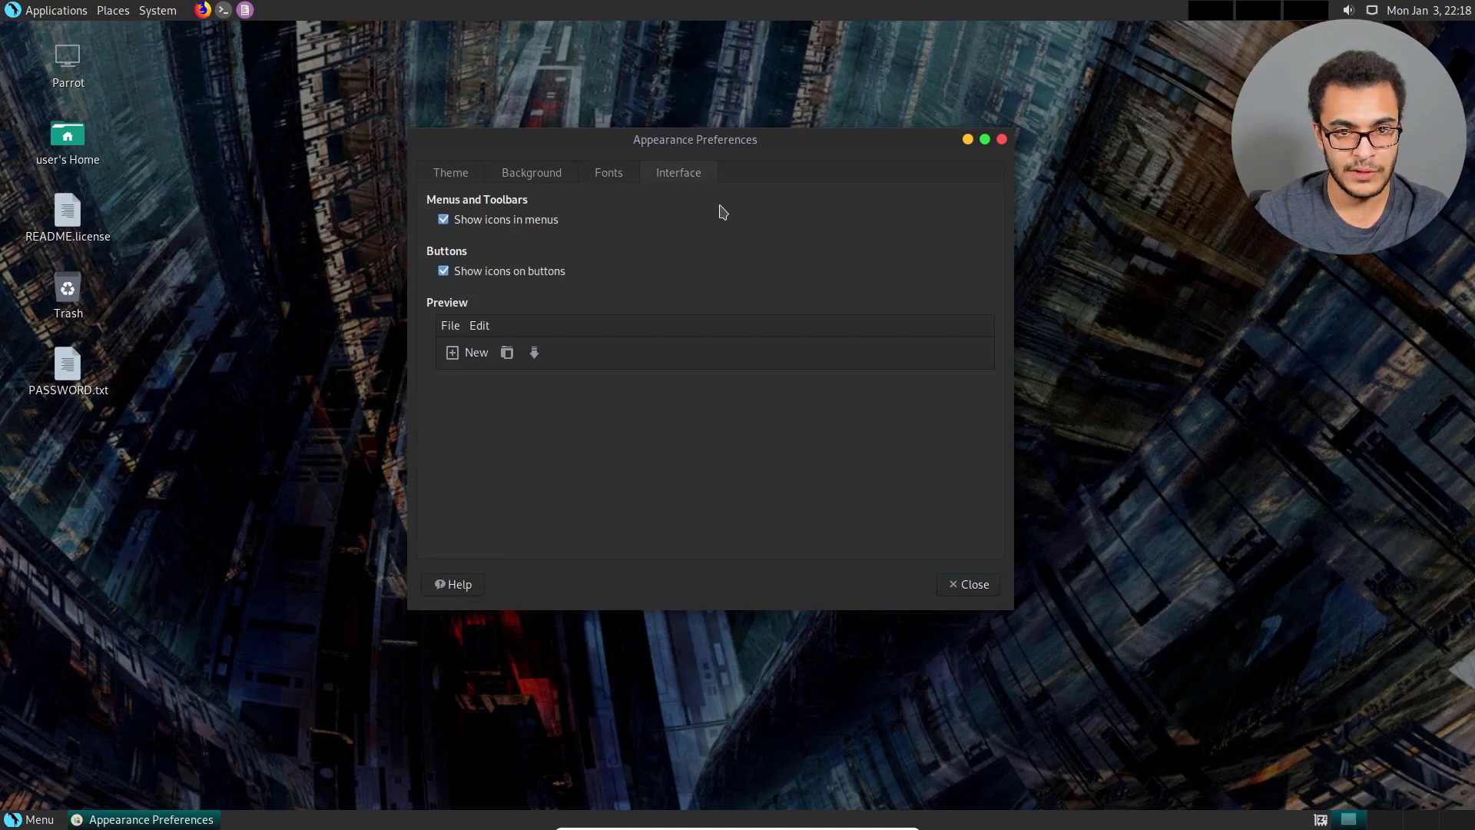
pyautogui.click(492, 180)
pyautogui.click(472, 179)
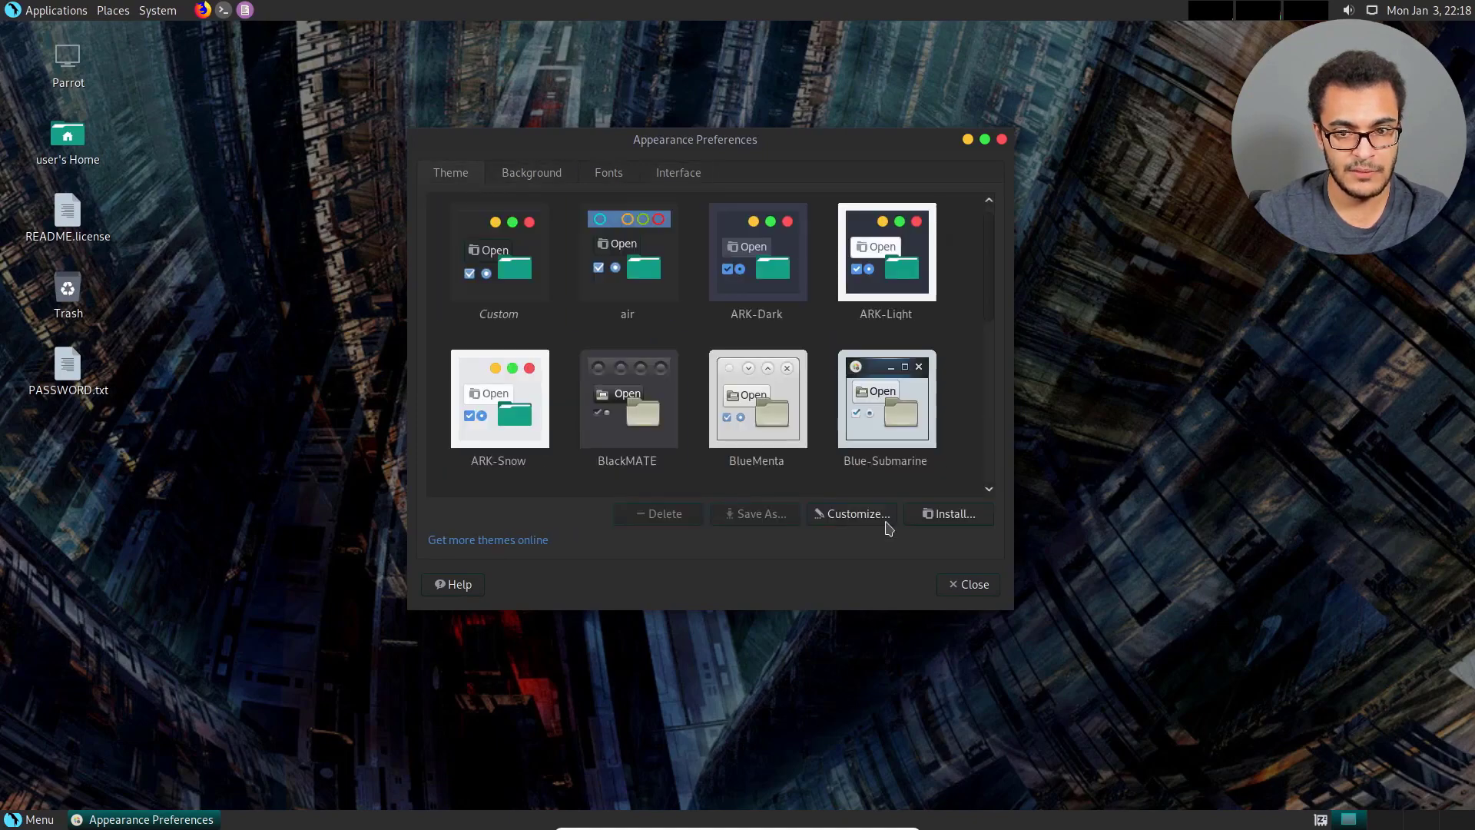
pyautogui.click(876, 515)
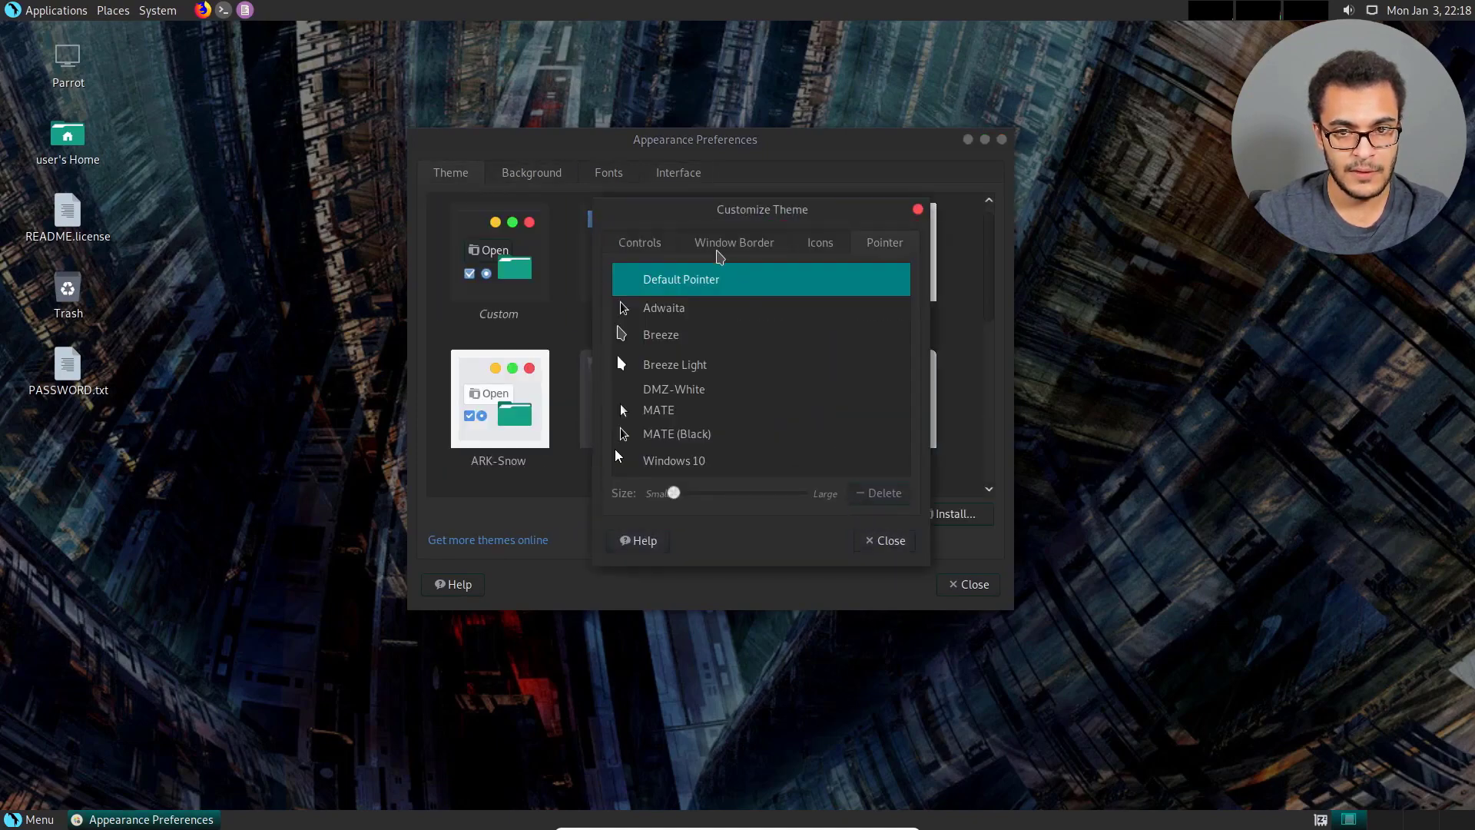
pyautogui.click(696, 311)
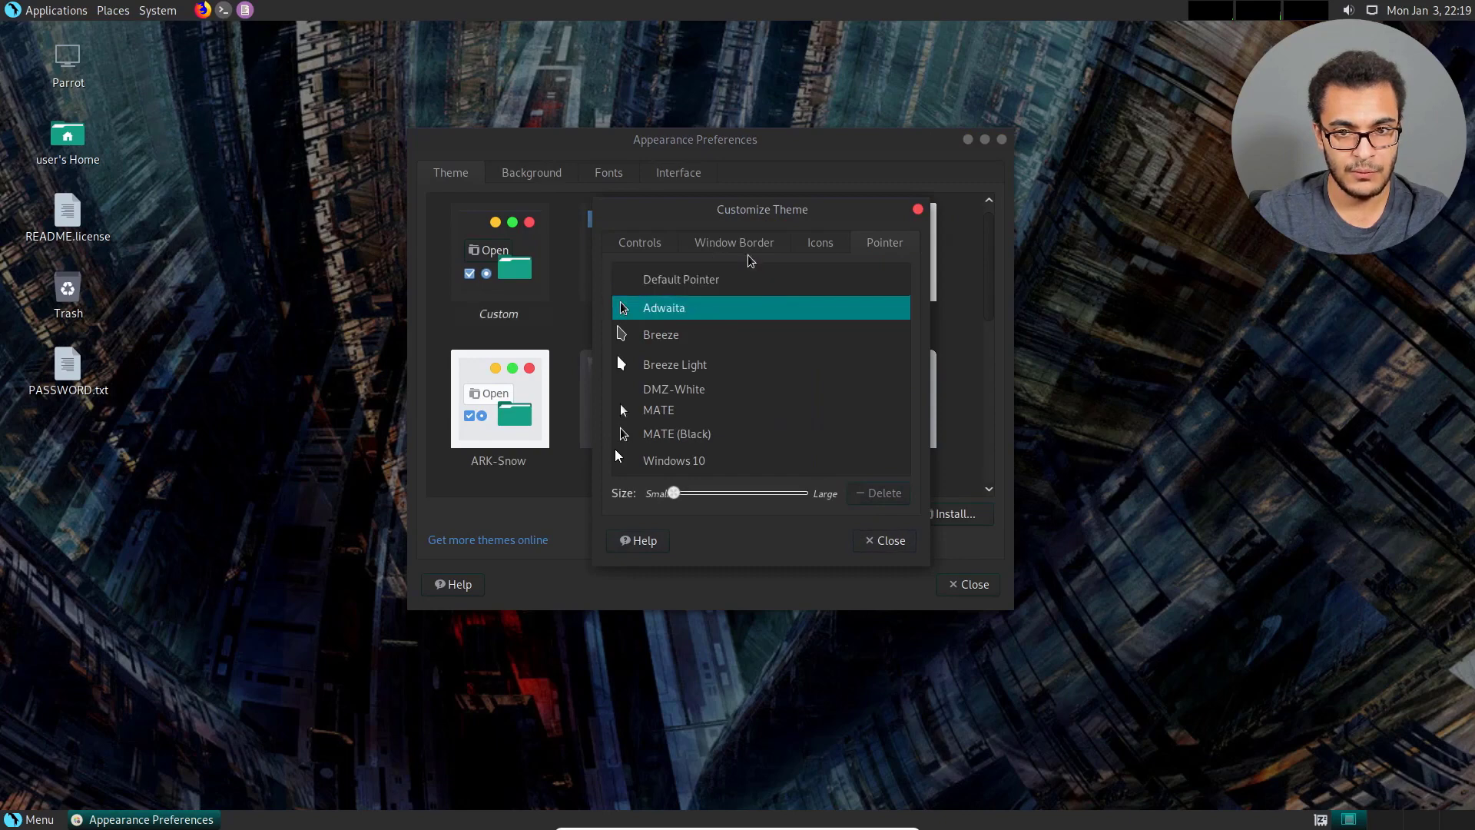
# Set the theme's controls to Windows 10 Dark, and close the theme customization and the appearance preferences.
pyautogui.click(716, 242)
pyautogui.click(652, 245)
pyautogui.scroll(-5, 720, 311)
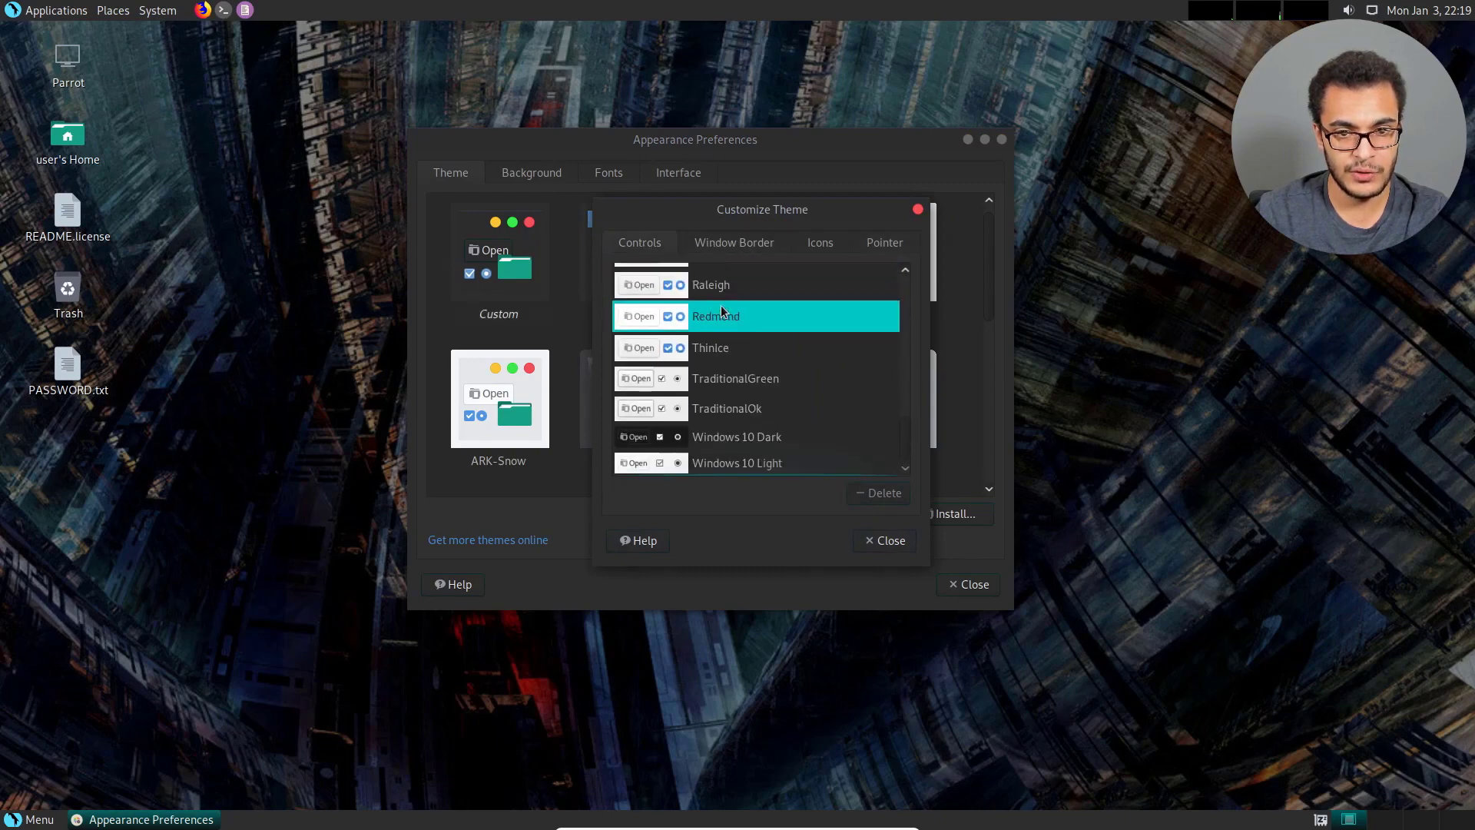
pyautogui.scroll(10, 755, 391)
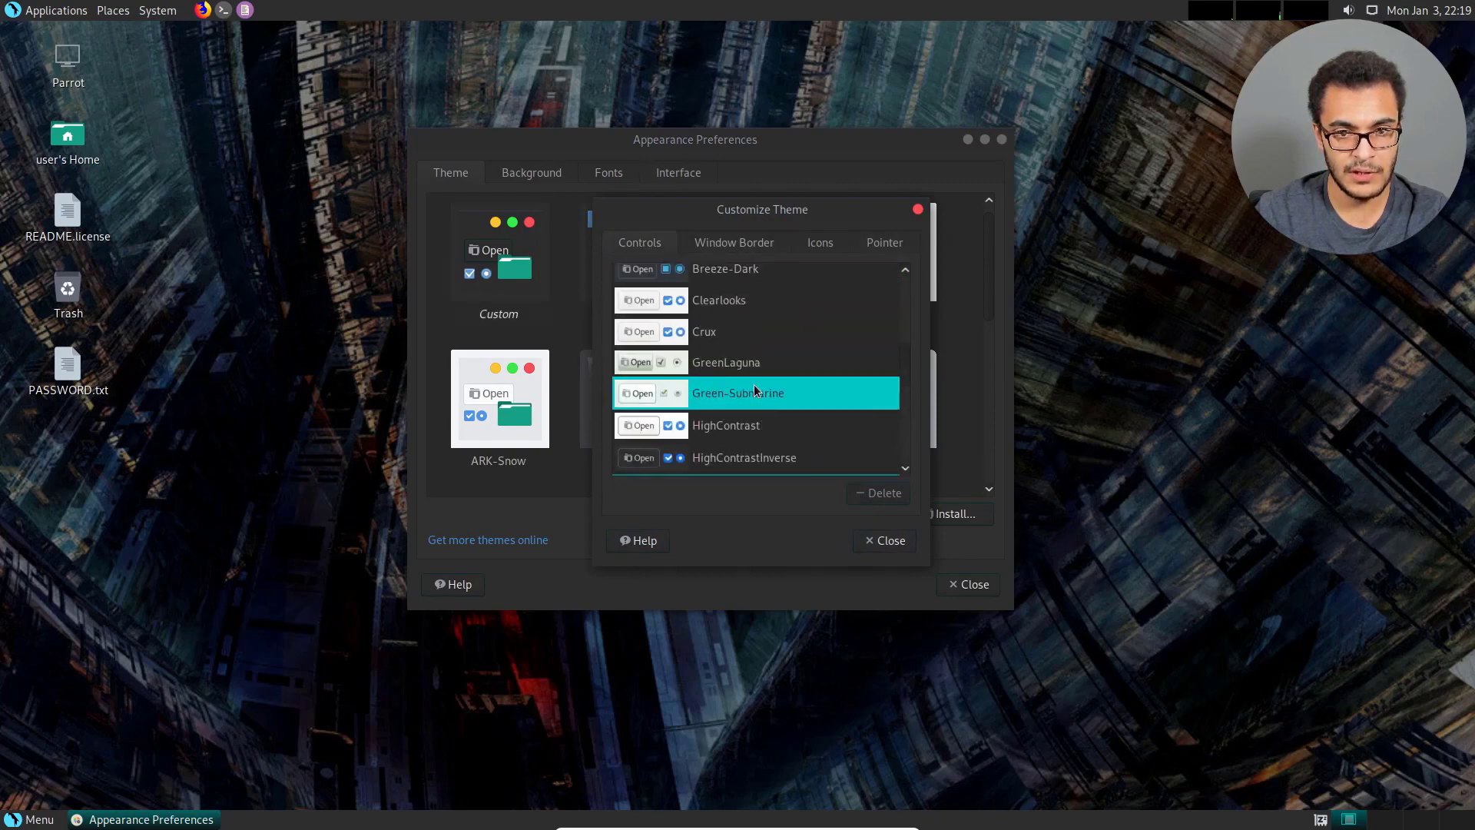
pyautogui.scroll(4, 755, 391)
pyautogui.scroll(-8, 755, 390)
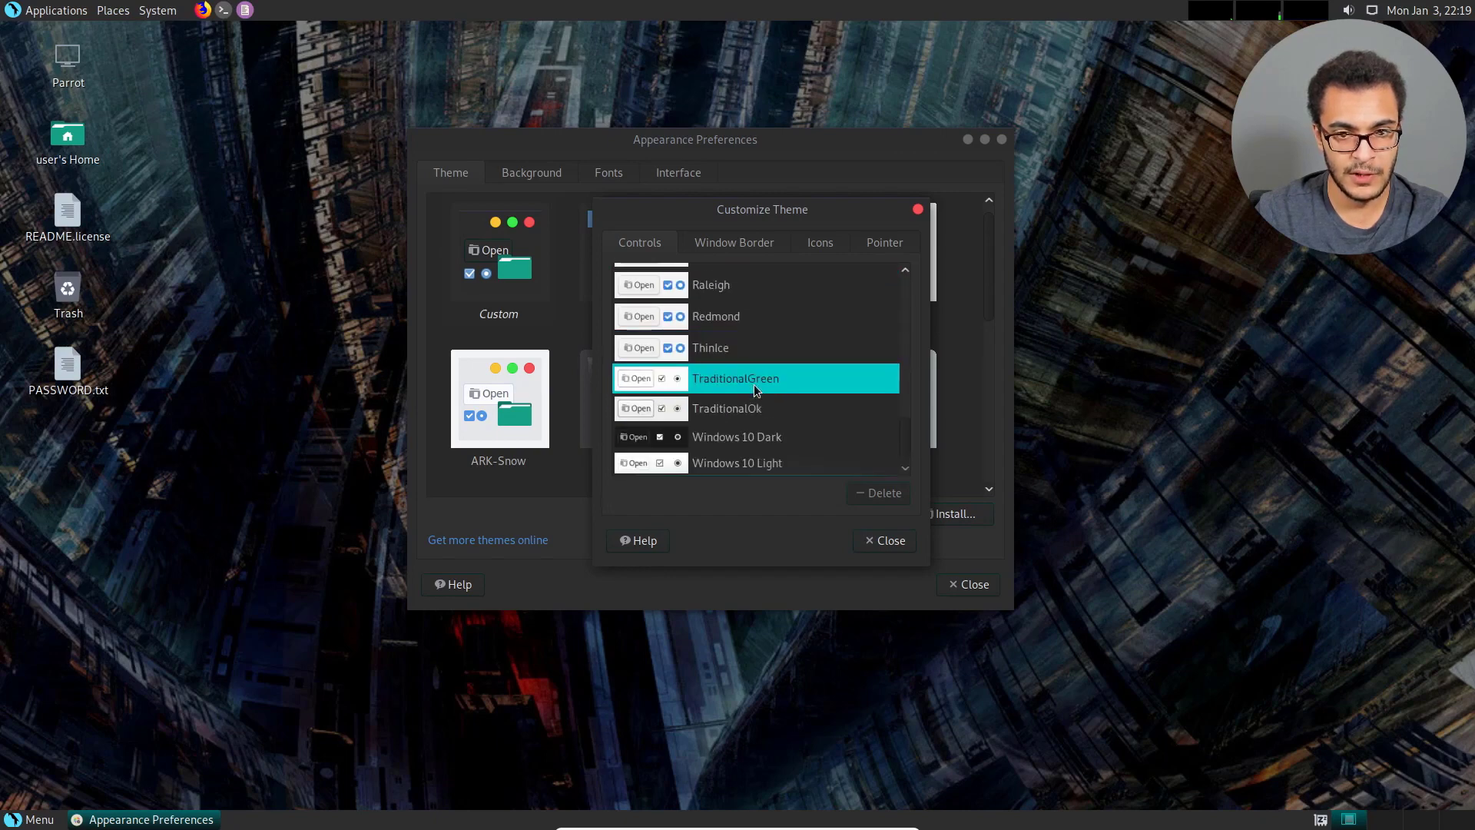
pyautogui.click(746, 435)
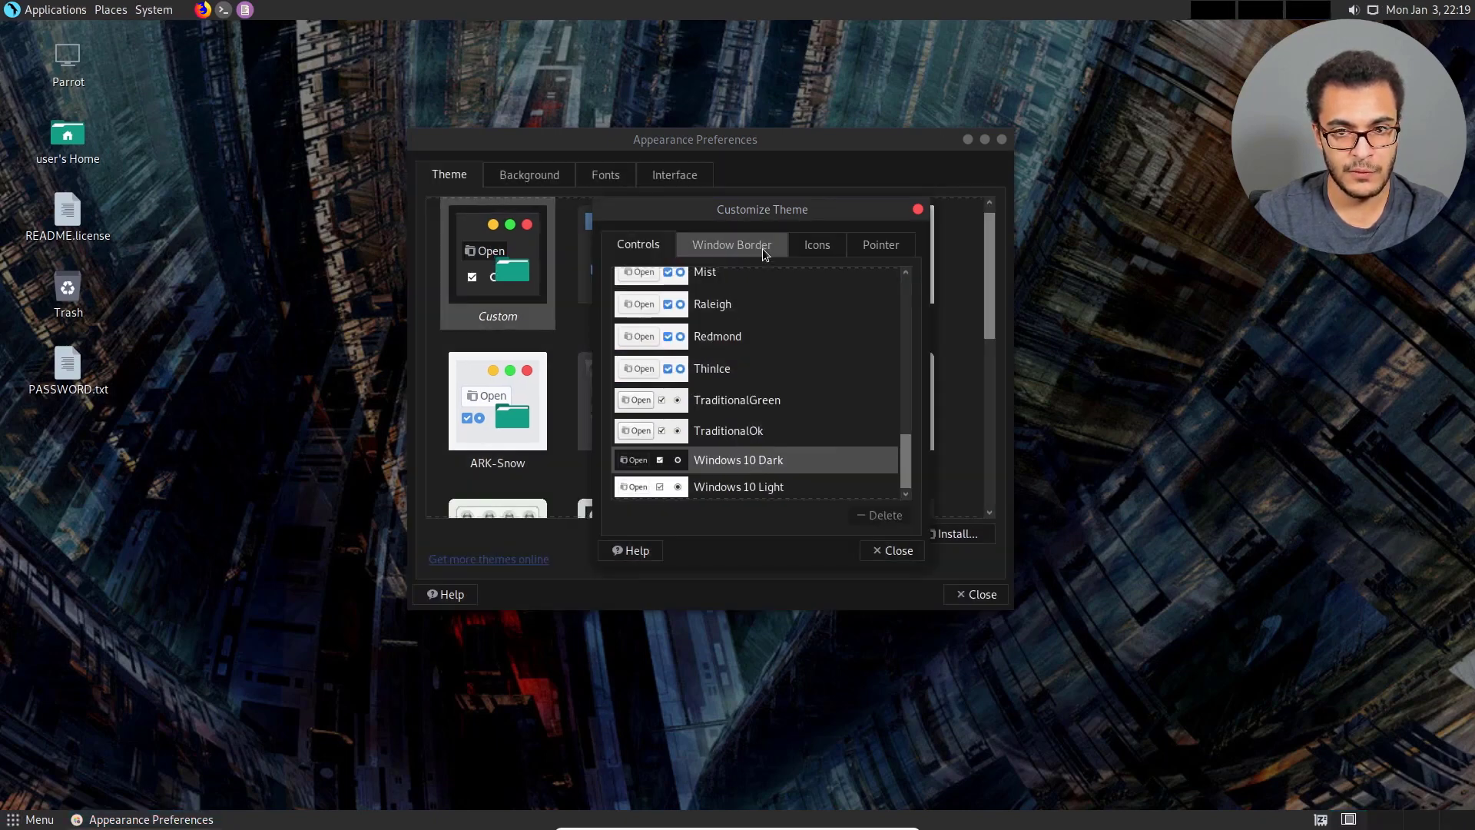
pyautogui.moveTo(769, 218); pyautogui.dragTo(672, 217)
pyautogui.click(821, 210)
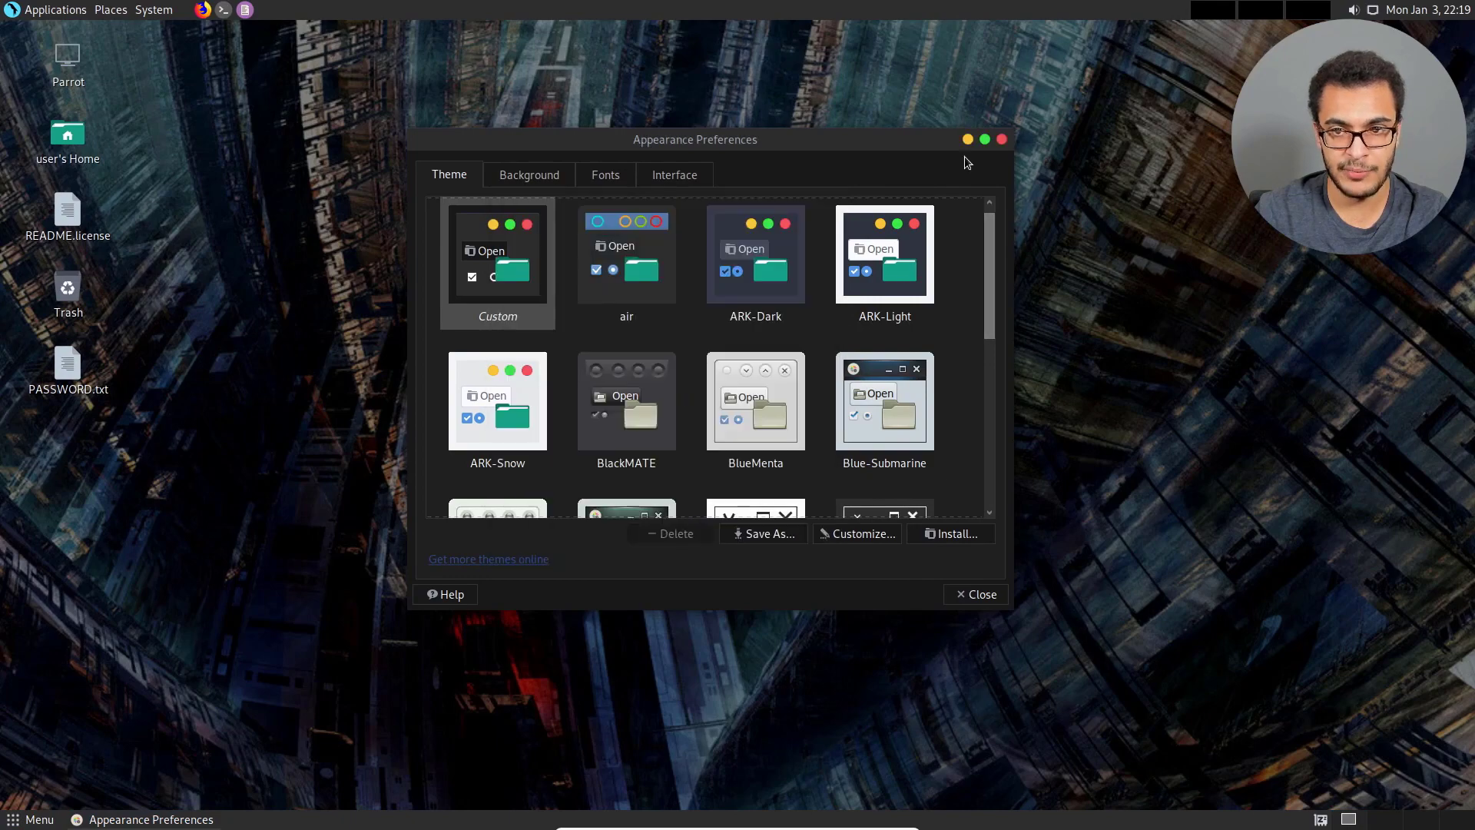
pyautogui.click(1001, 139)
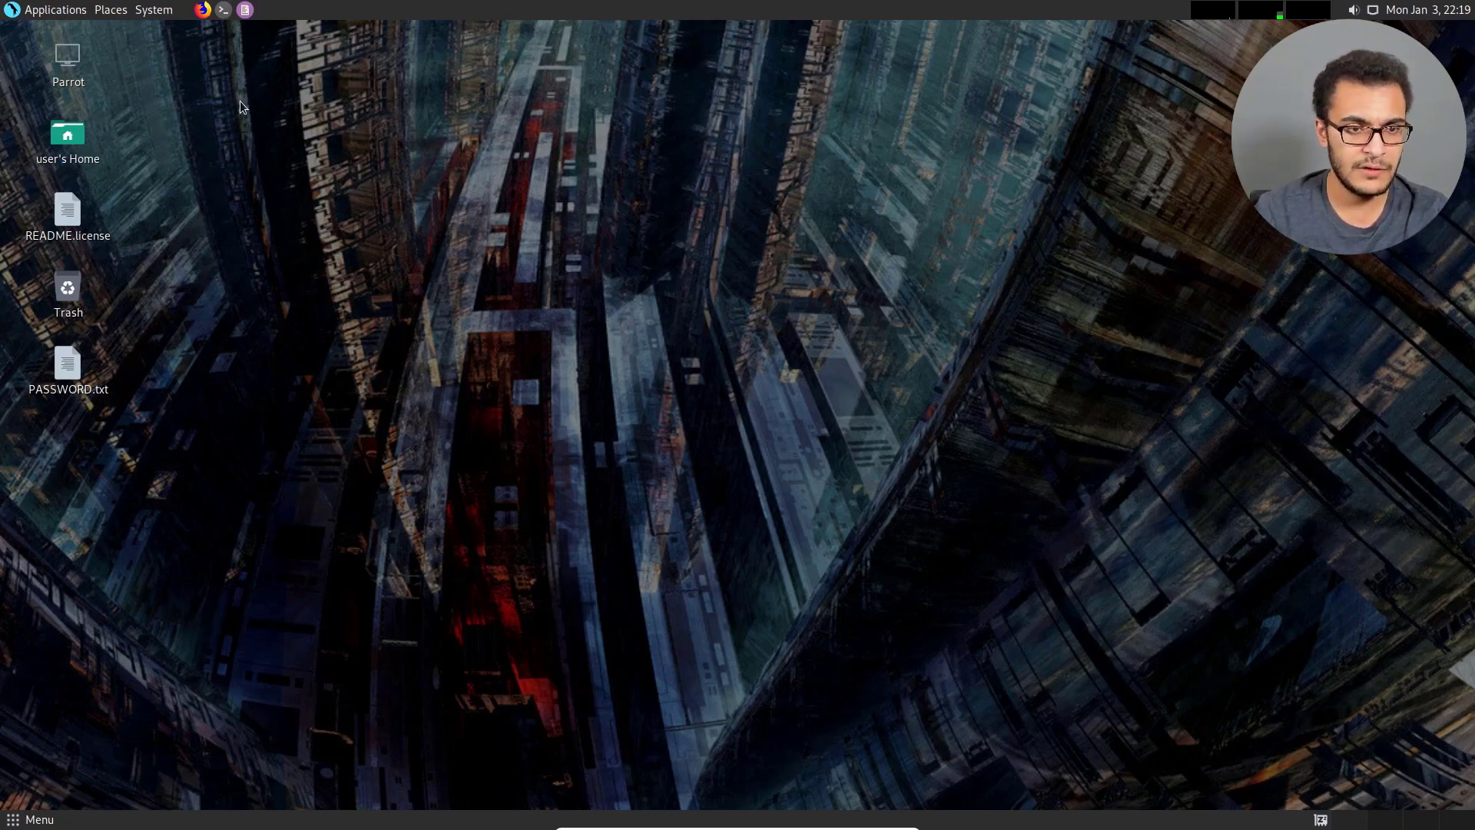
# Open a maximized terminal window and enlarge its text.
pyautogui.click(223, 11)
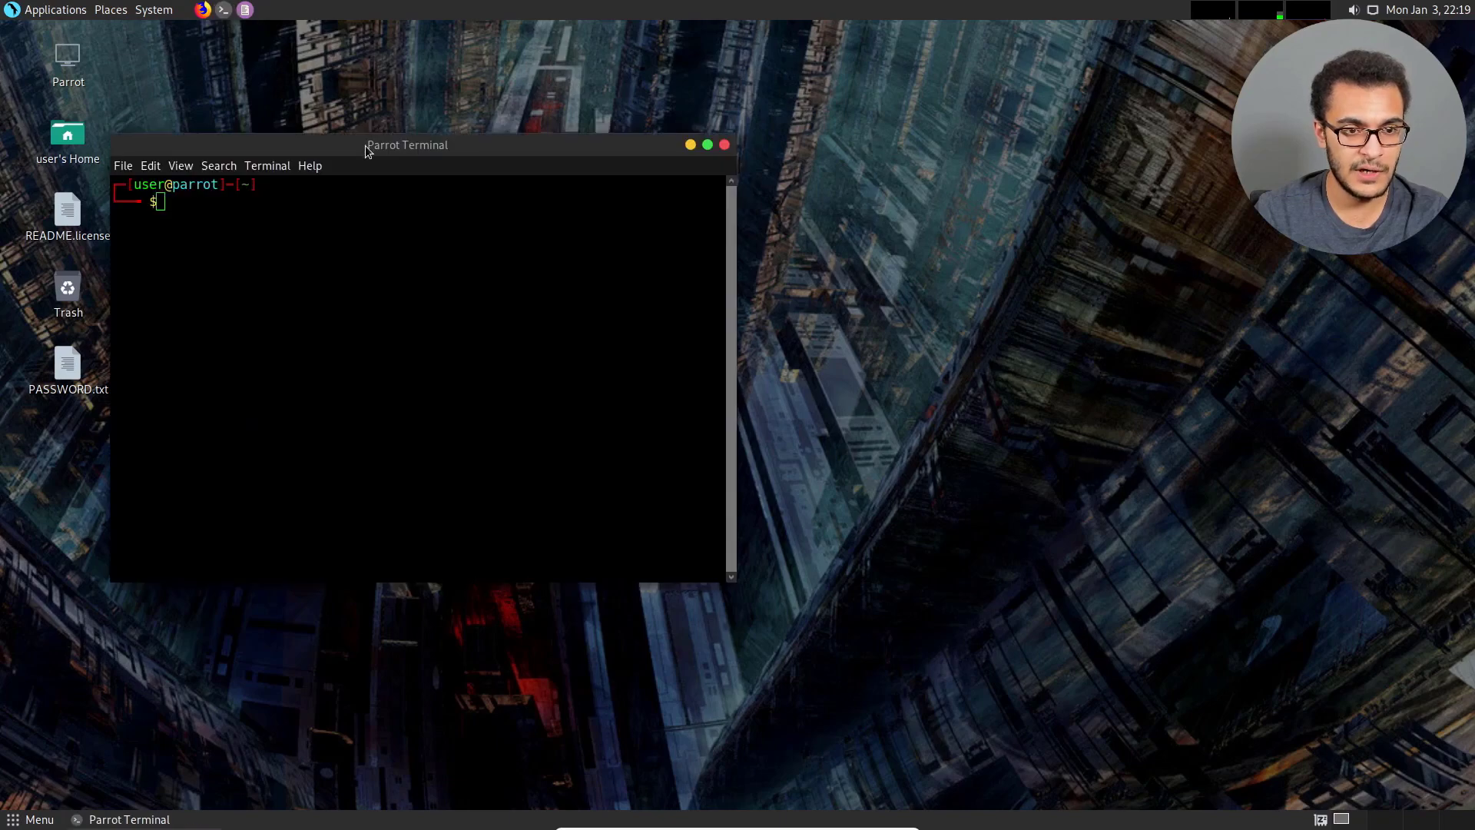
pyautogui.doubleClick(366, 146)
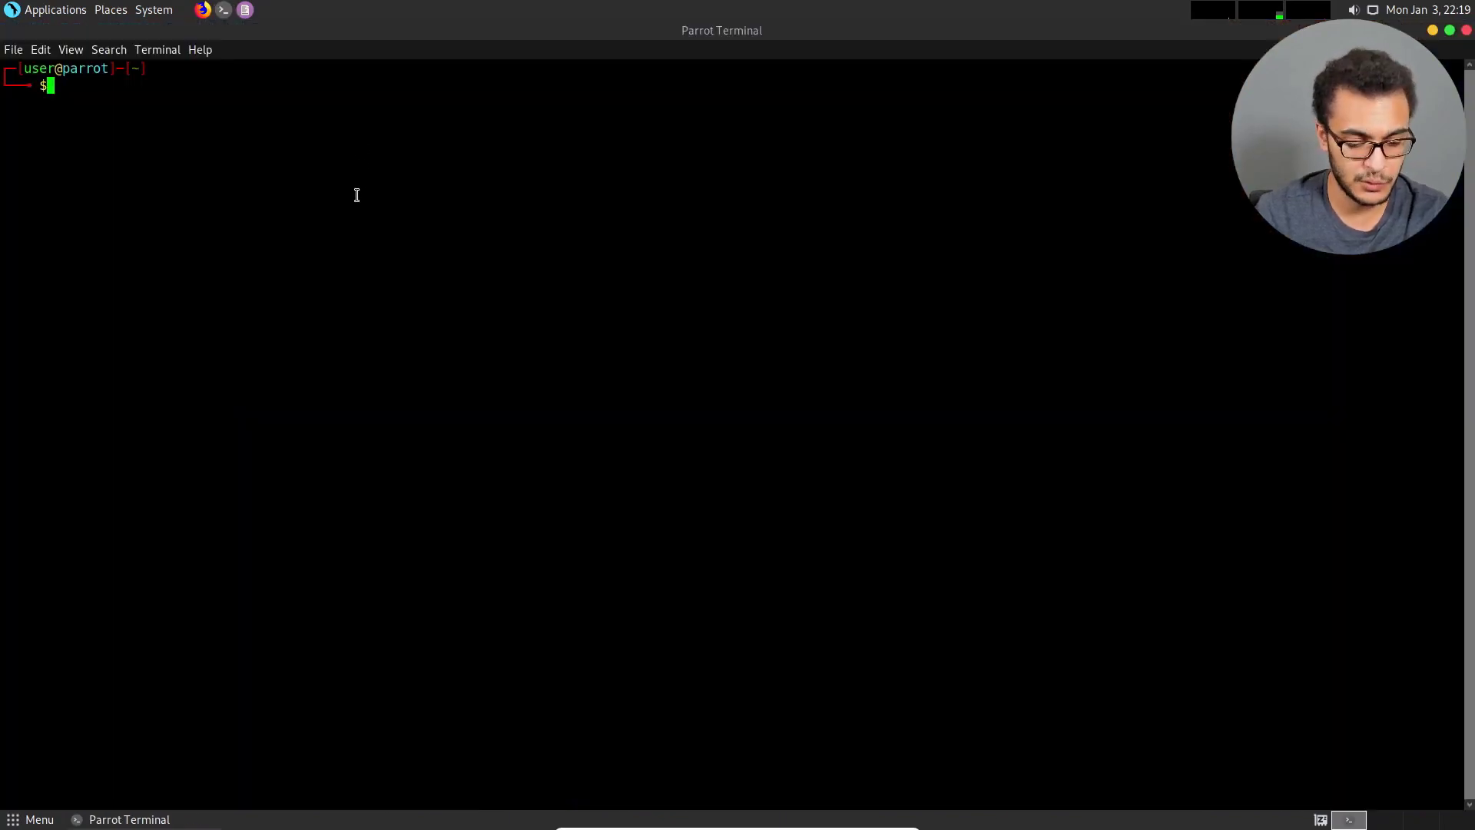
pyautogui.hotkey('ctrl', '+')
pyautogui.hotkey('ctrl', '+')
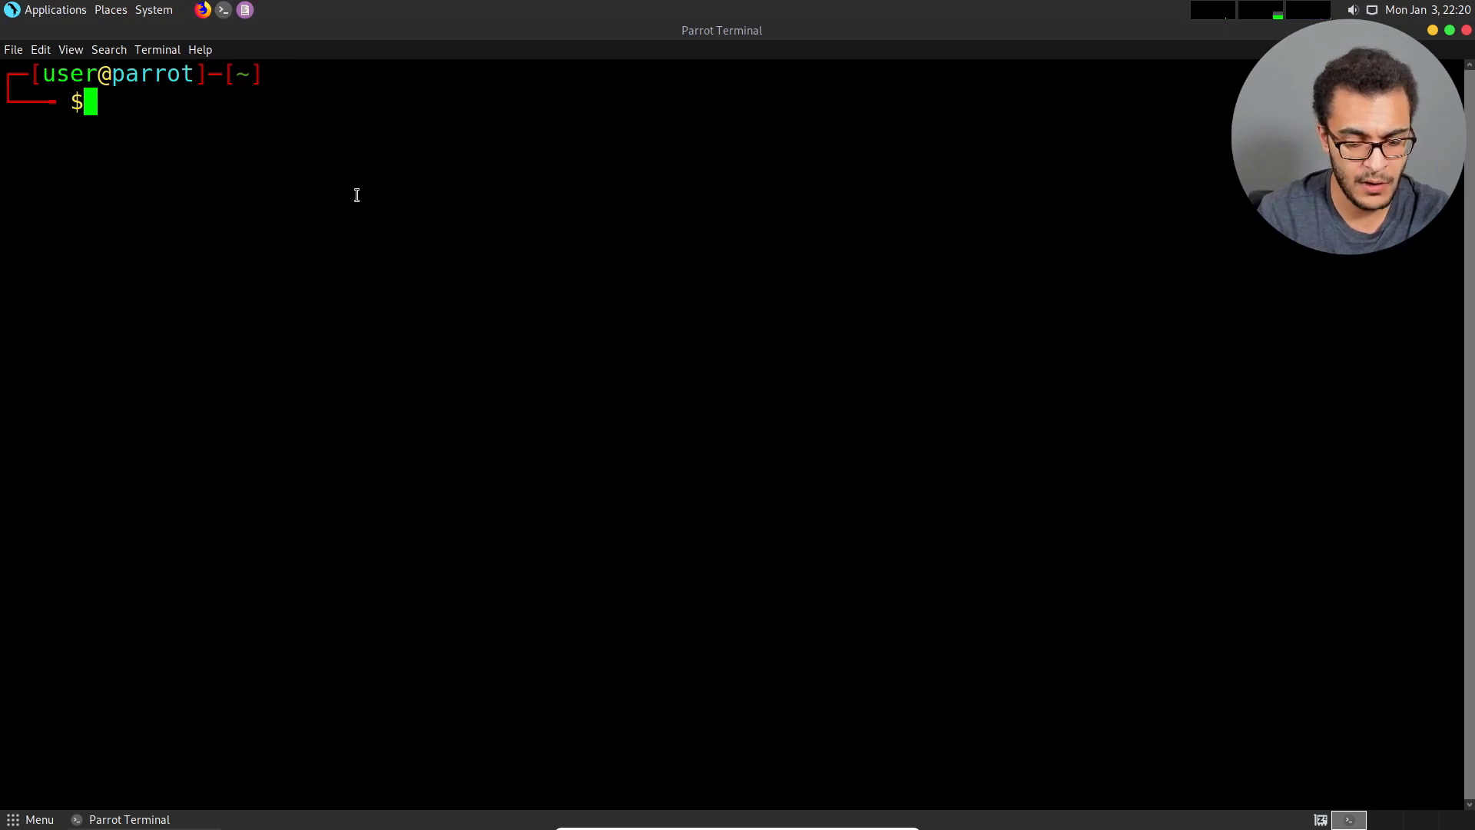
# Refresh the package lists with sudo apt-get update, enter the account password, and clear the terminal.
pyautogui.write('sudo apt-get ')
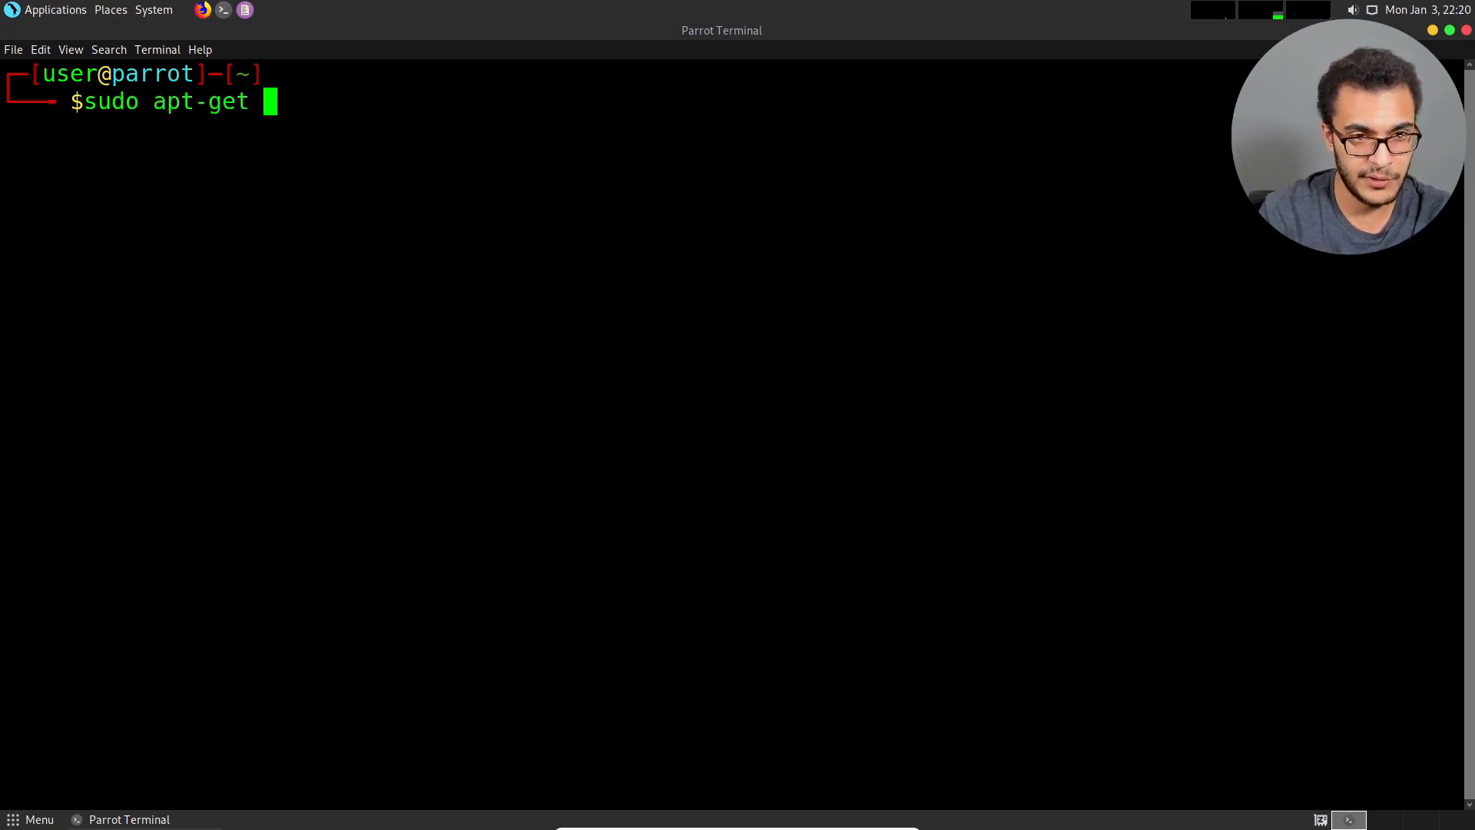
pyautogui.write('update')
pyautogui.press('Return')
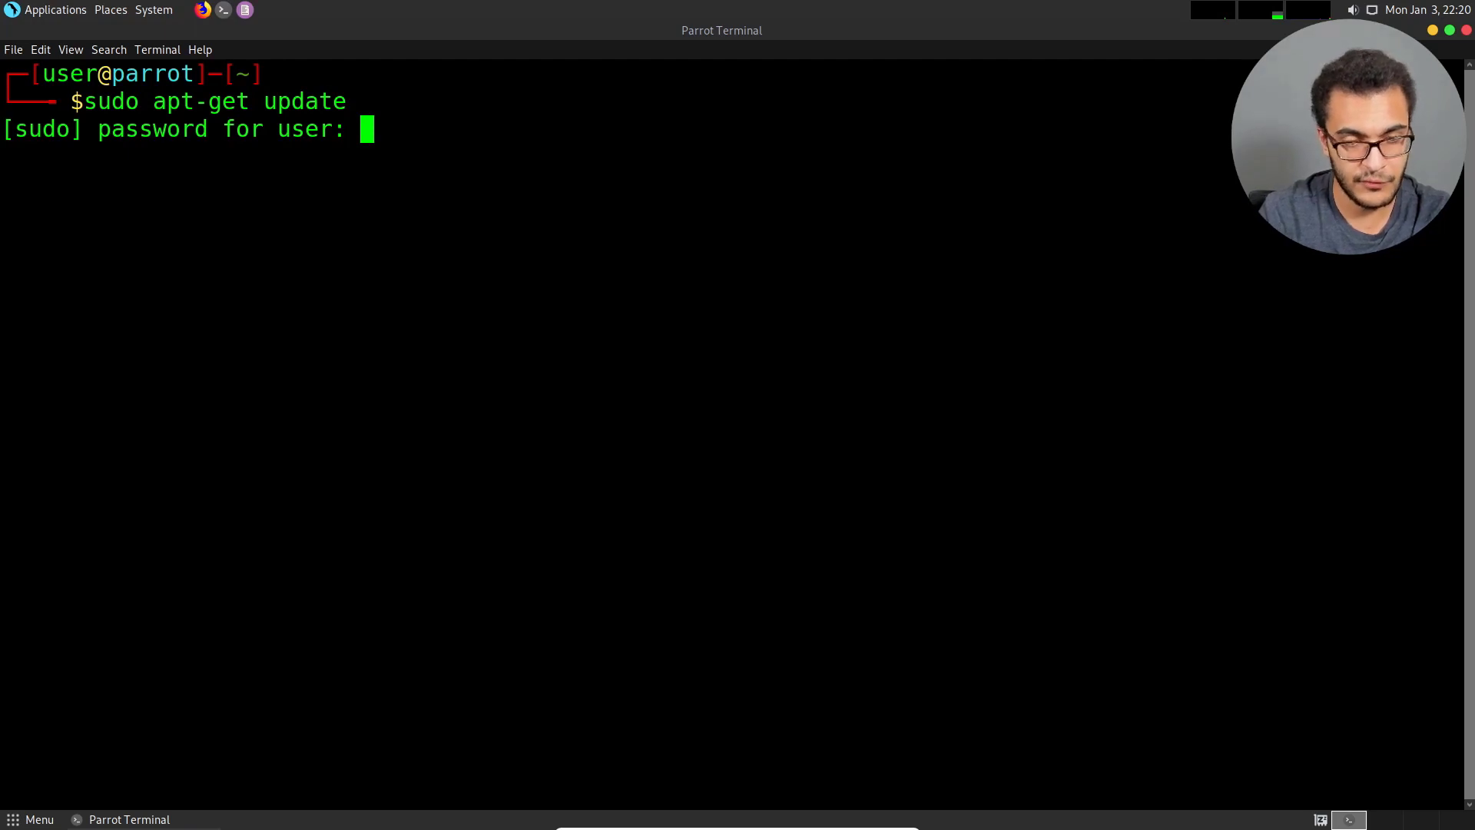
pyautogui.press('Return')
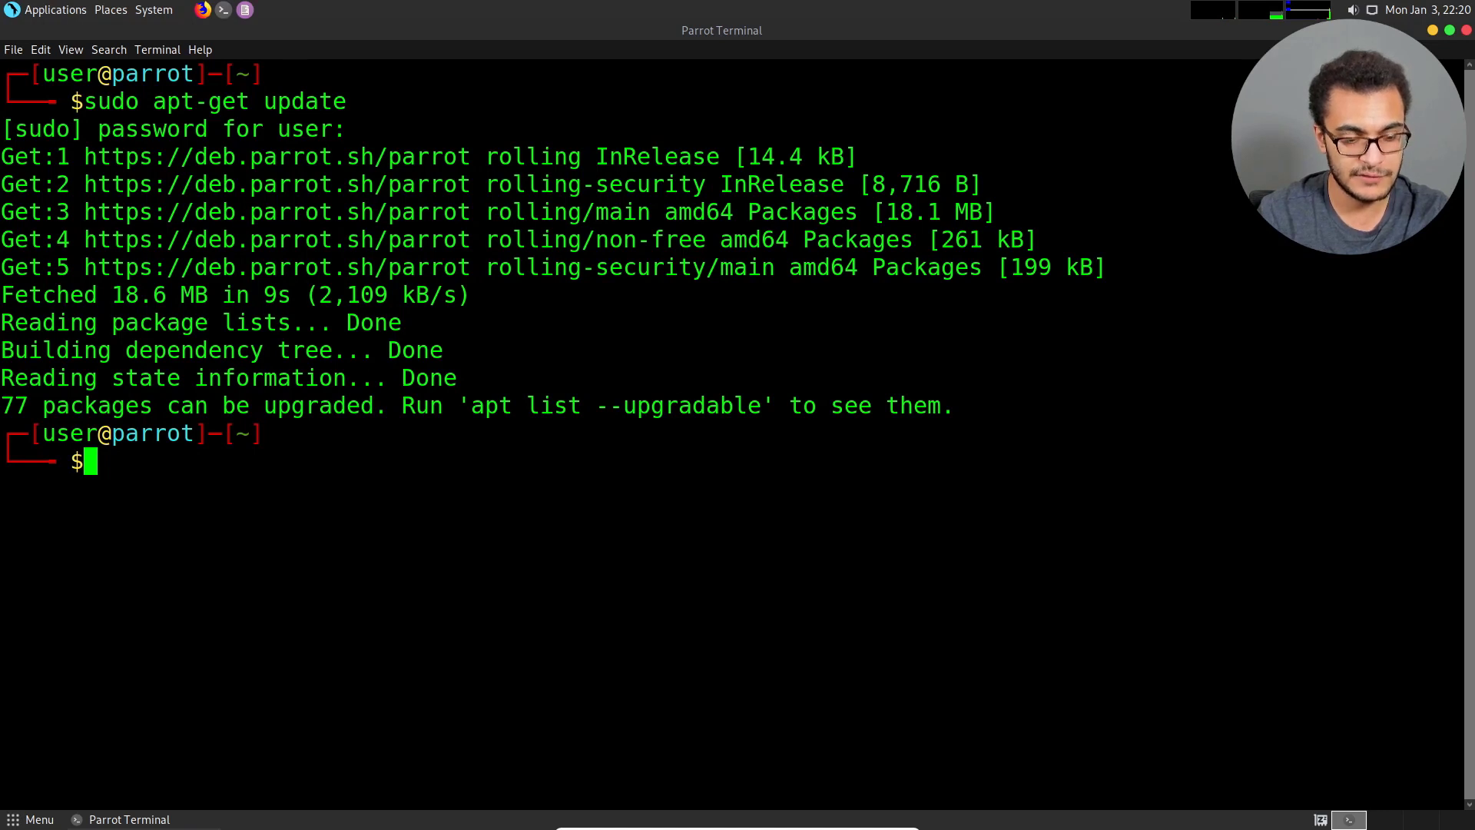
pyautogui.hotkey('ctrl', 'l')
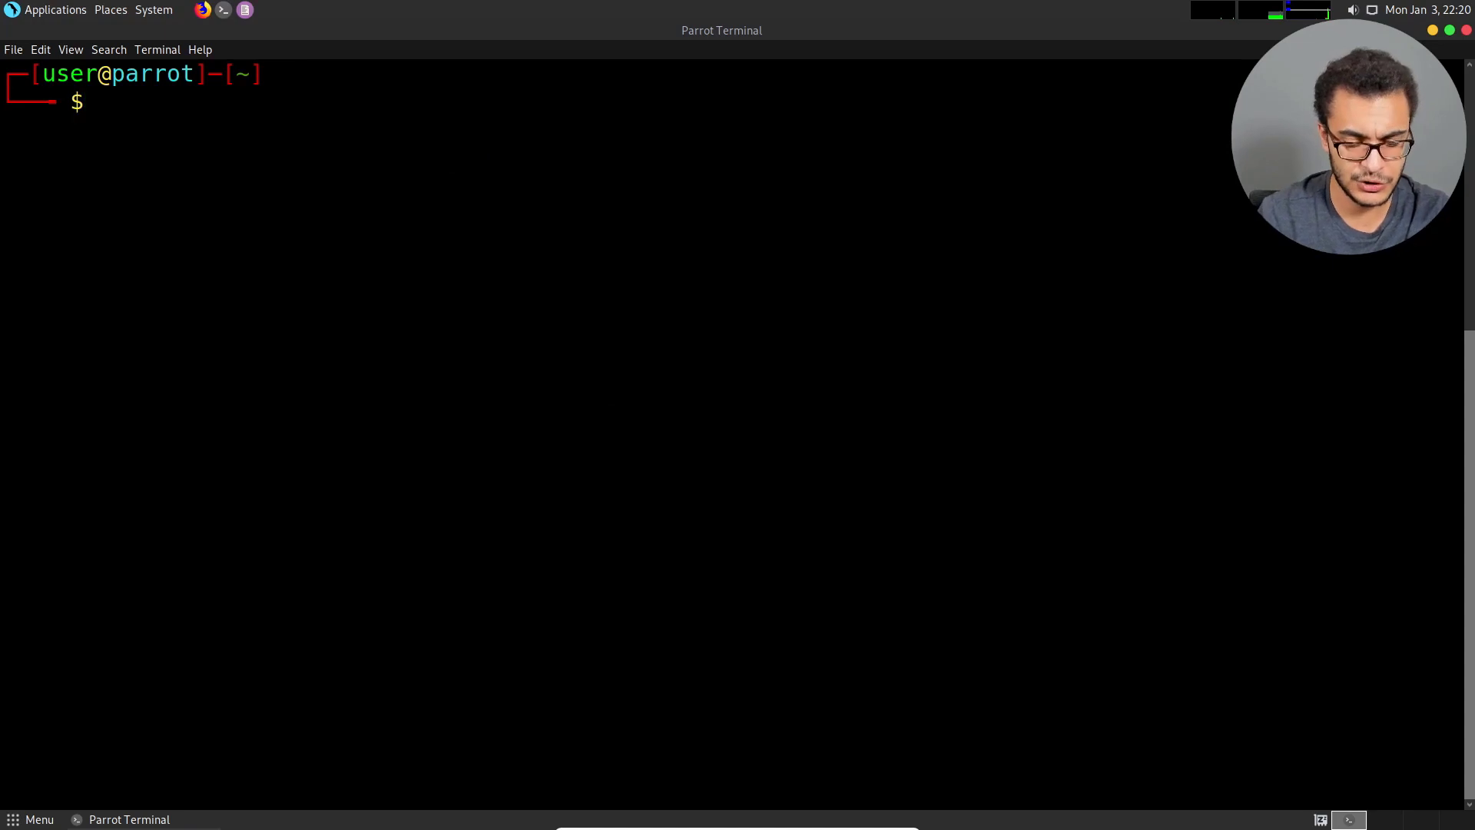
# Write the command sudo apt-get install seclists and erase the package name without running it.
pyautogui.write('sudo apt-get')
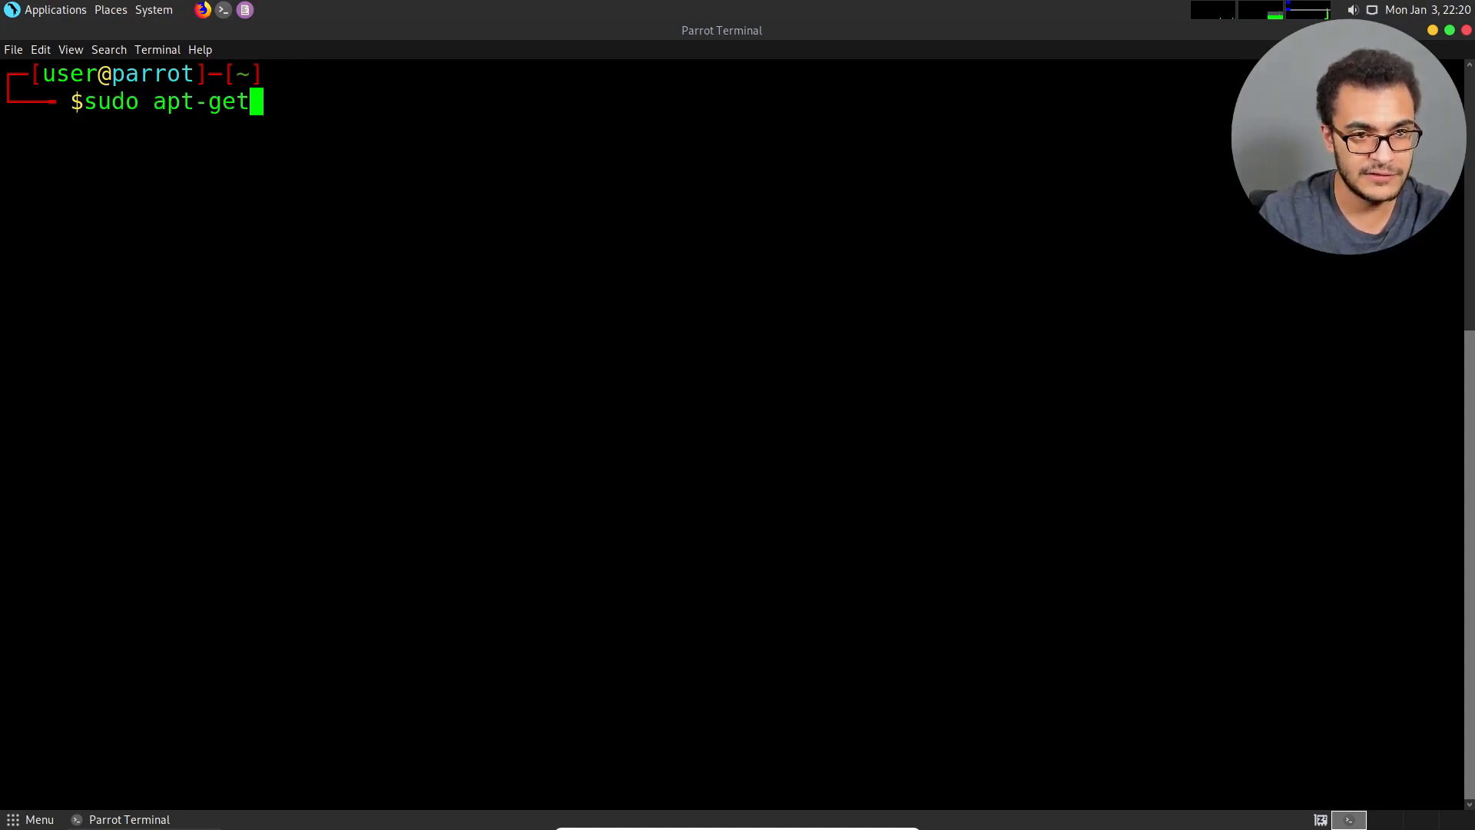
pyautogui.write(' install s')
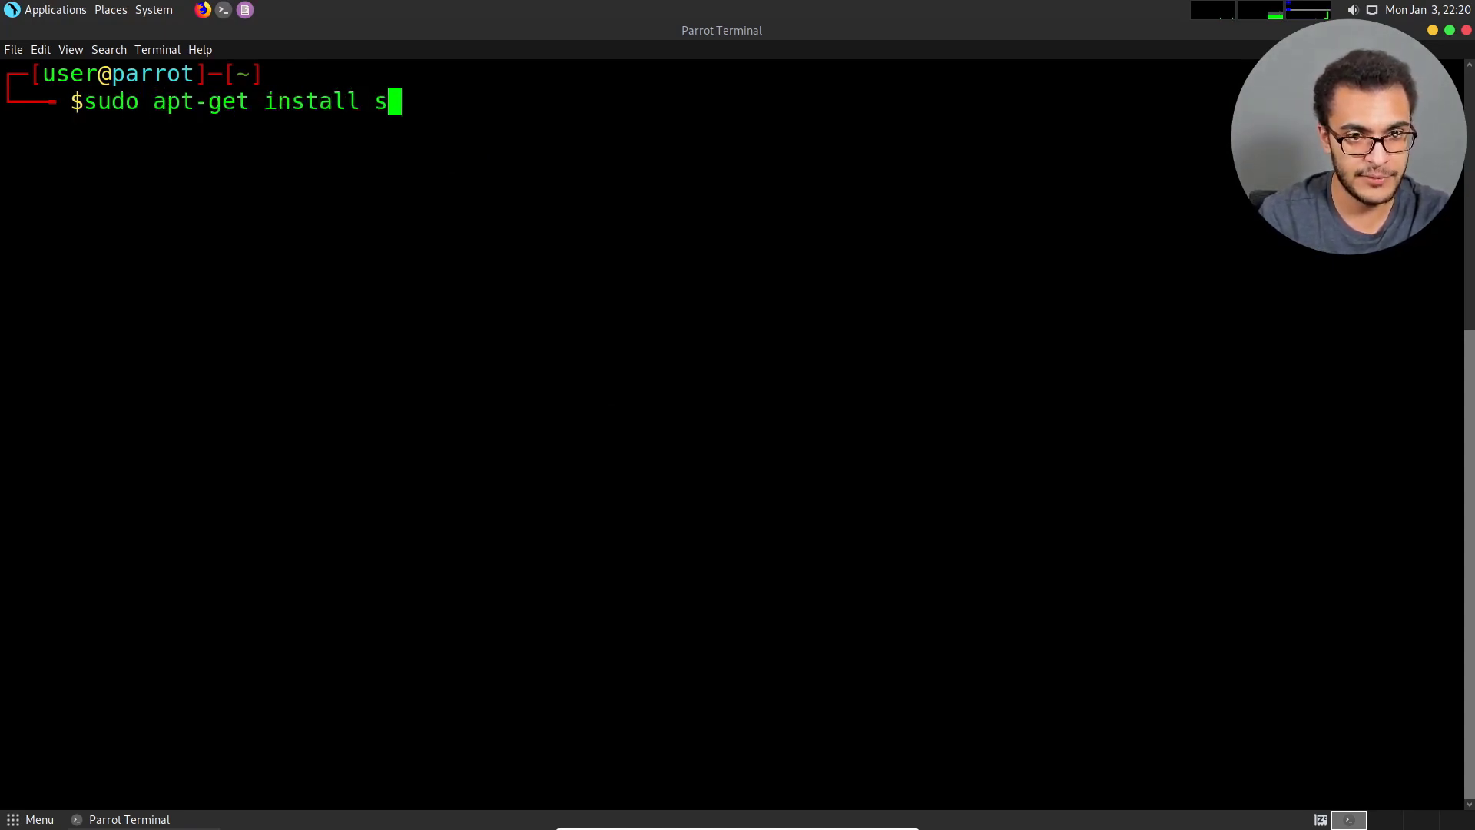
pyautogui.write('eclists')
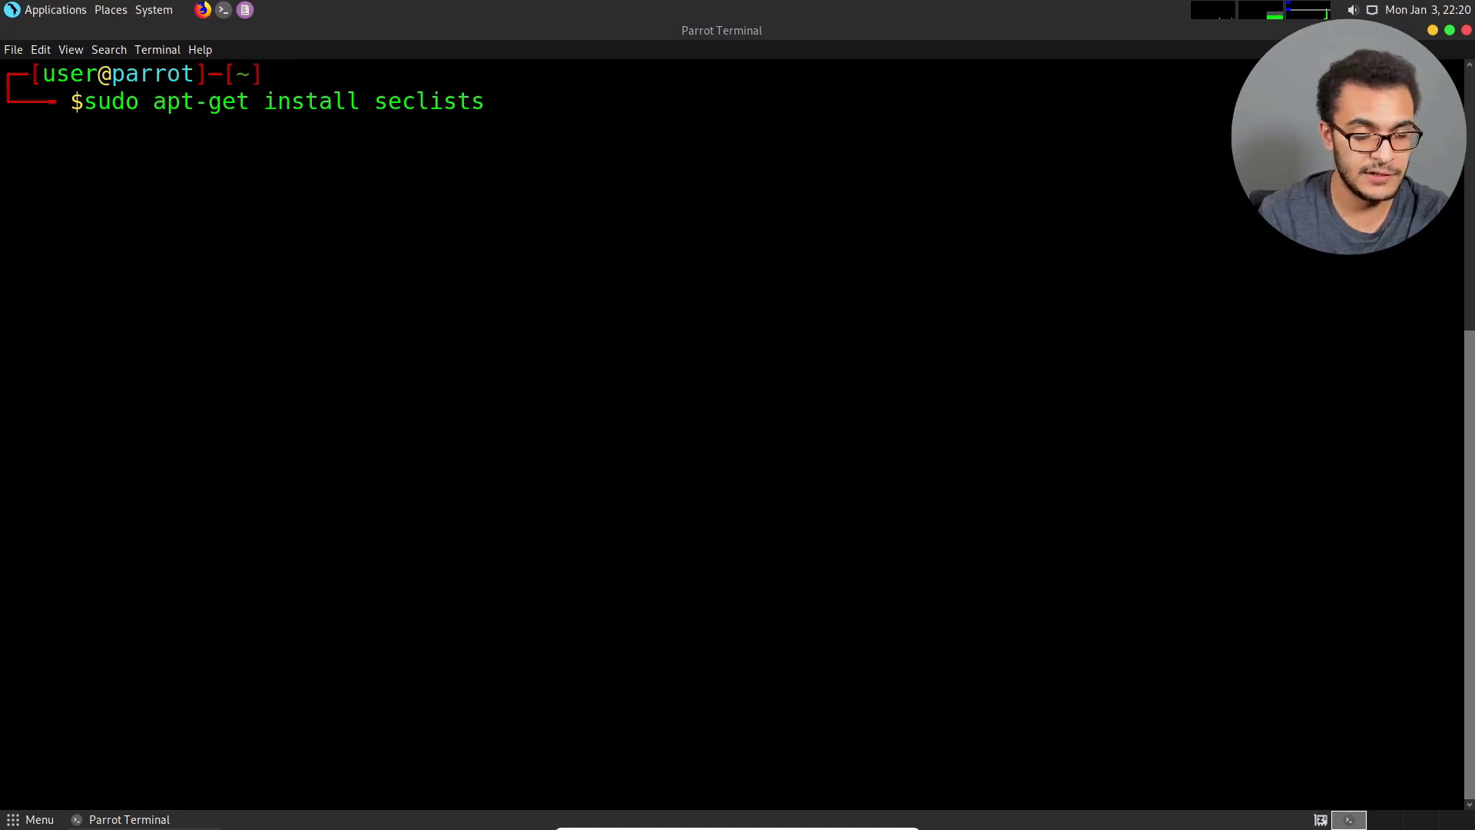
pyautogui.press('BackSpace')
pyautogui.press('BackSpace')
pyautogui.press('BackSpace')
pyautogui.press('BackSpace')
pyautogui.press('BackSpace')
pyautogui.press('BackSpace')
pyautogui.press('BackSpace')
pyautogui.press('BackSpace')
pyautogui.press('BackSpace')
pyautogui.press('BackSpace')
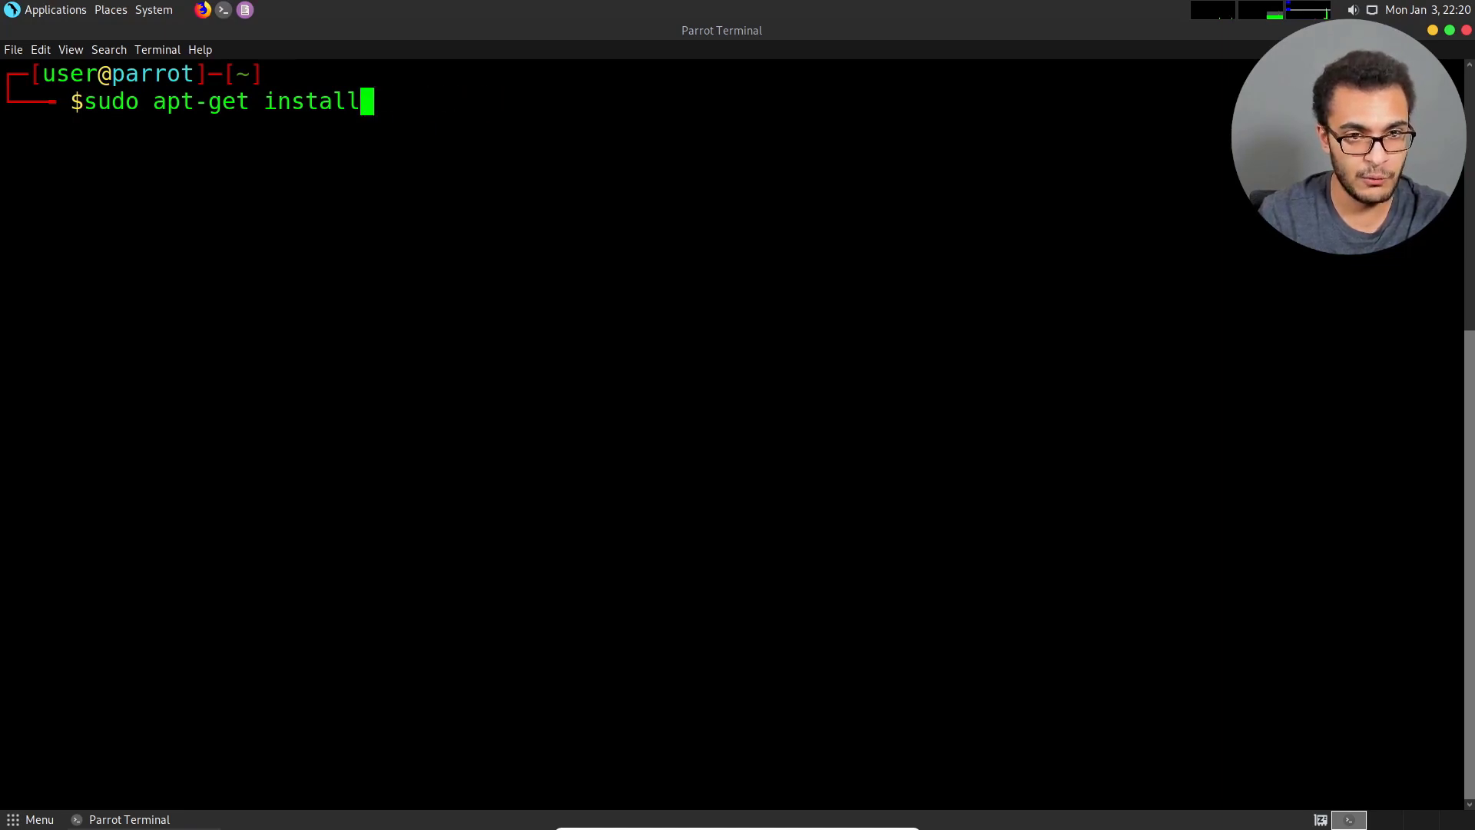
# Complete the install command with the package crackmapexec, run it, and accept the additional packages.
pyautogui.write('crackm')
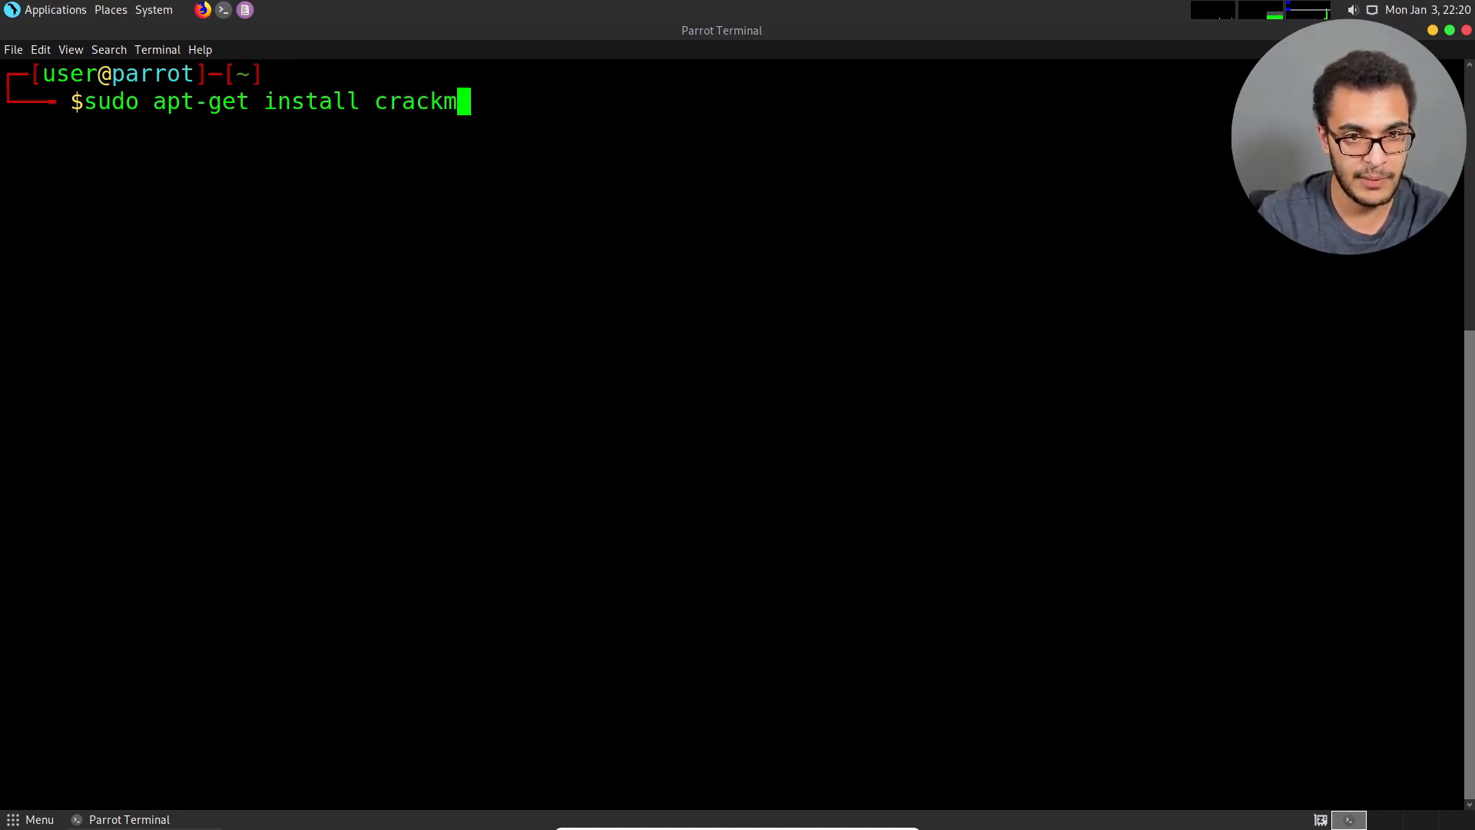
pyautogui.write('apexec')
pyautogui.press('Return')
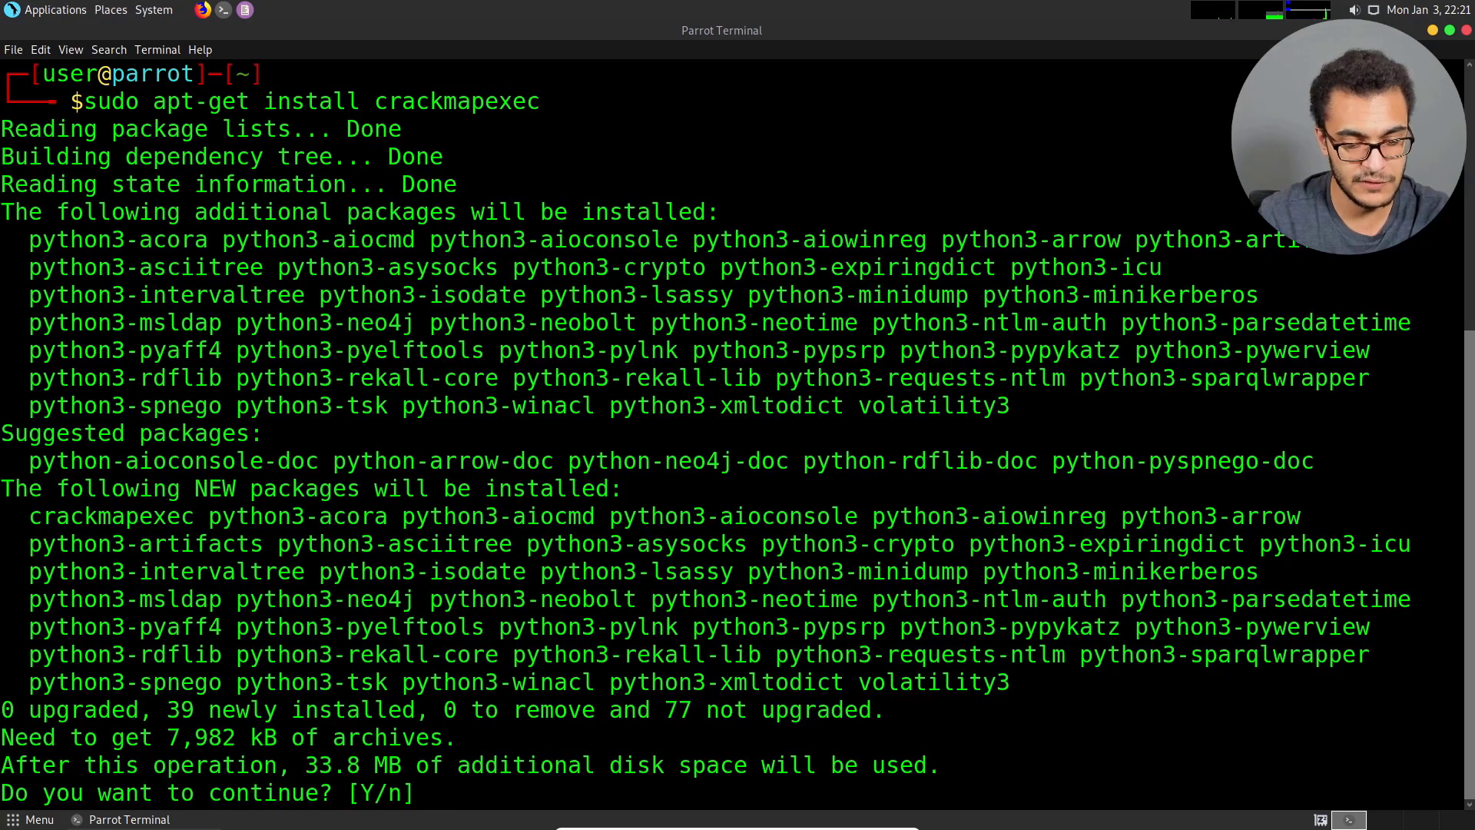
pyautogui.write('y')
pyautogui.press('Return')
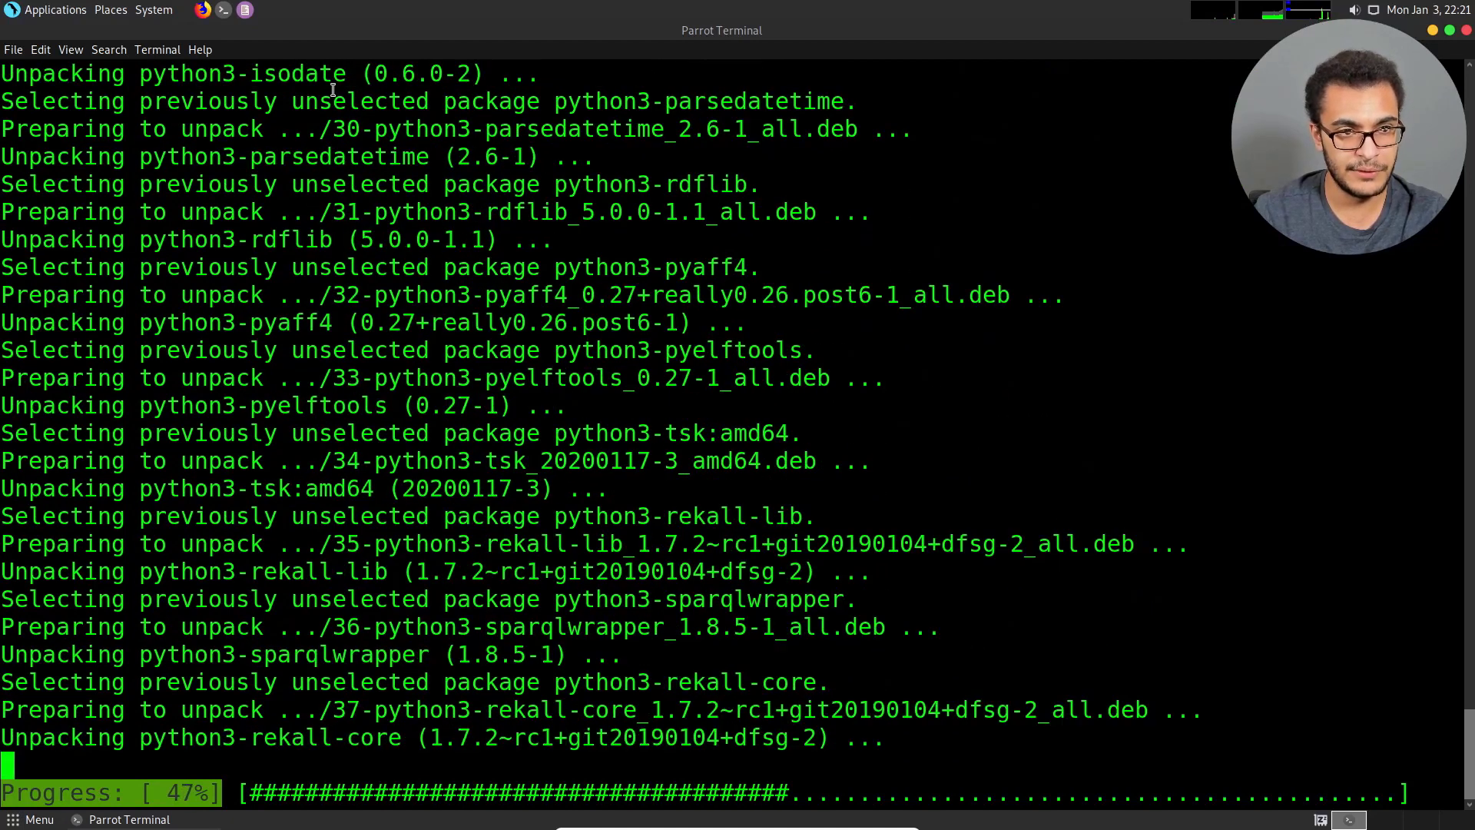
# Open a second terminal tab and enlarge its text to match the first one.
pyautogui.click(13, 49)
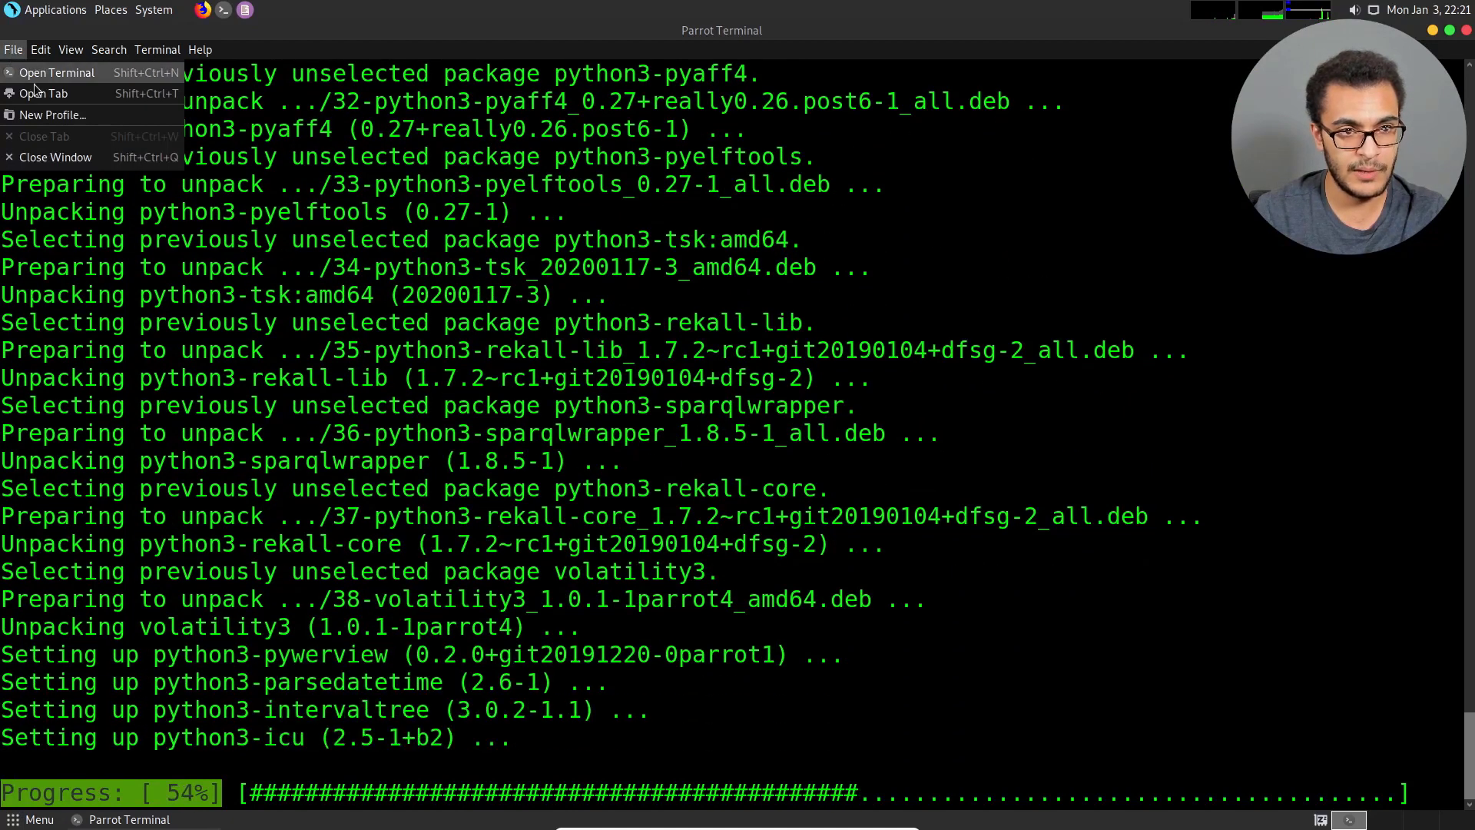
pyautogui.click(35, 92)
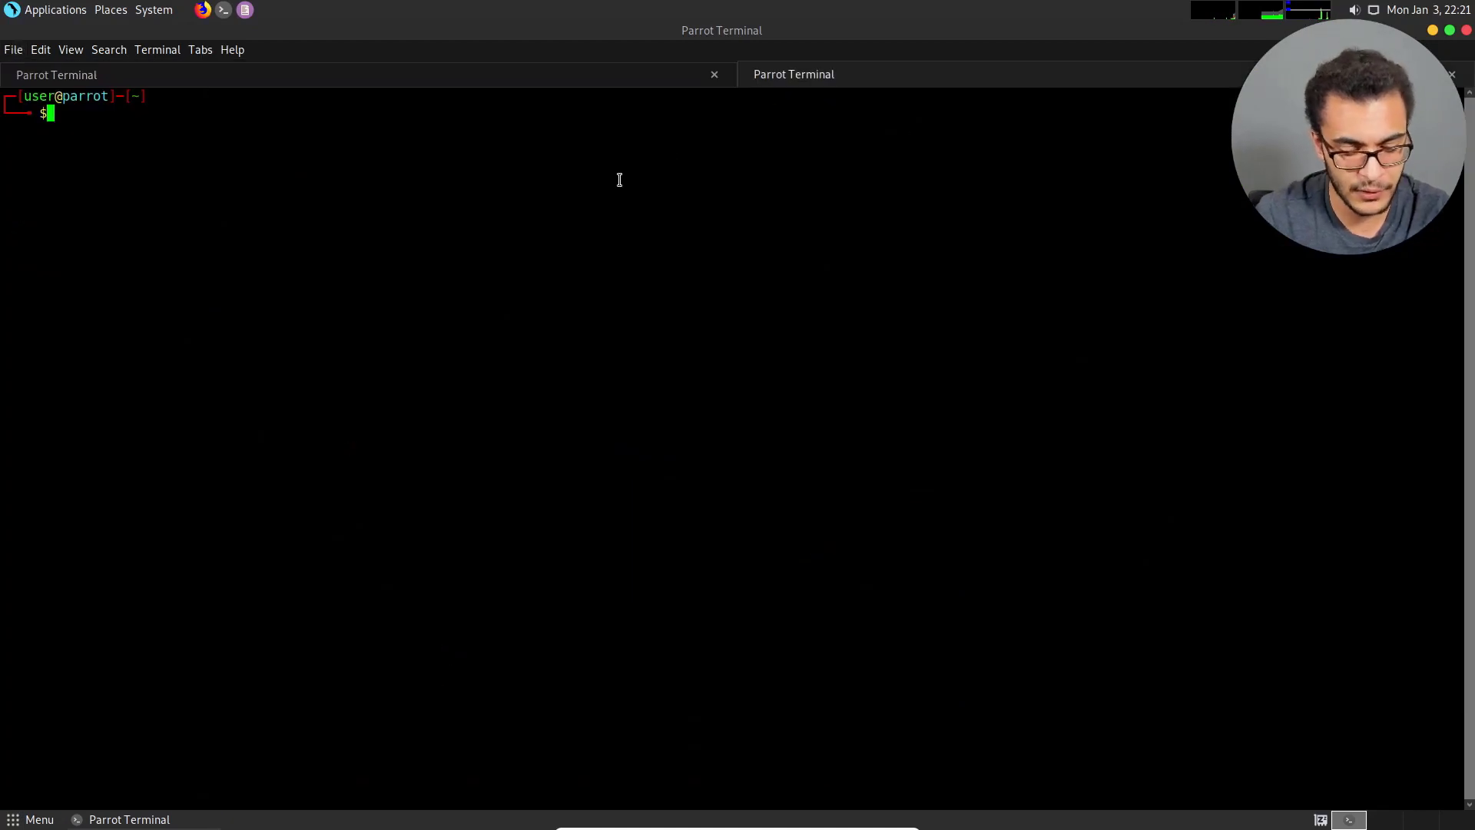
pyautogui.hotkey('ctrl', '+')
pyautogui.hotkey('ctrl', '+')
pyautogui.hotkey('ctrl', '+')
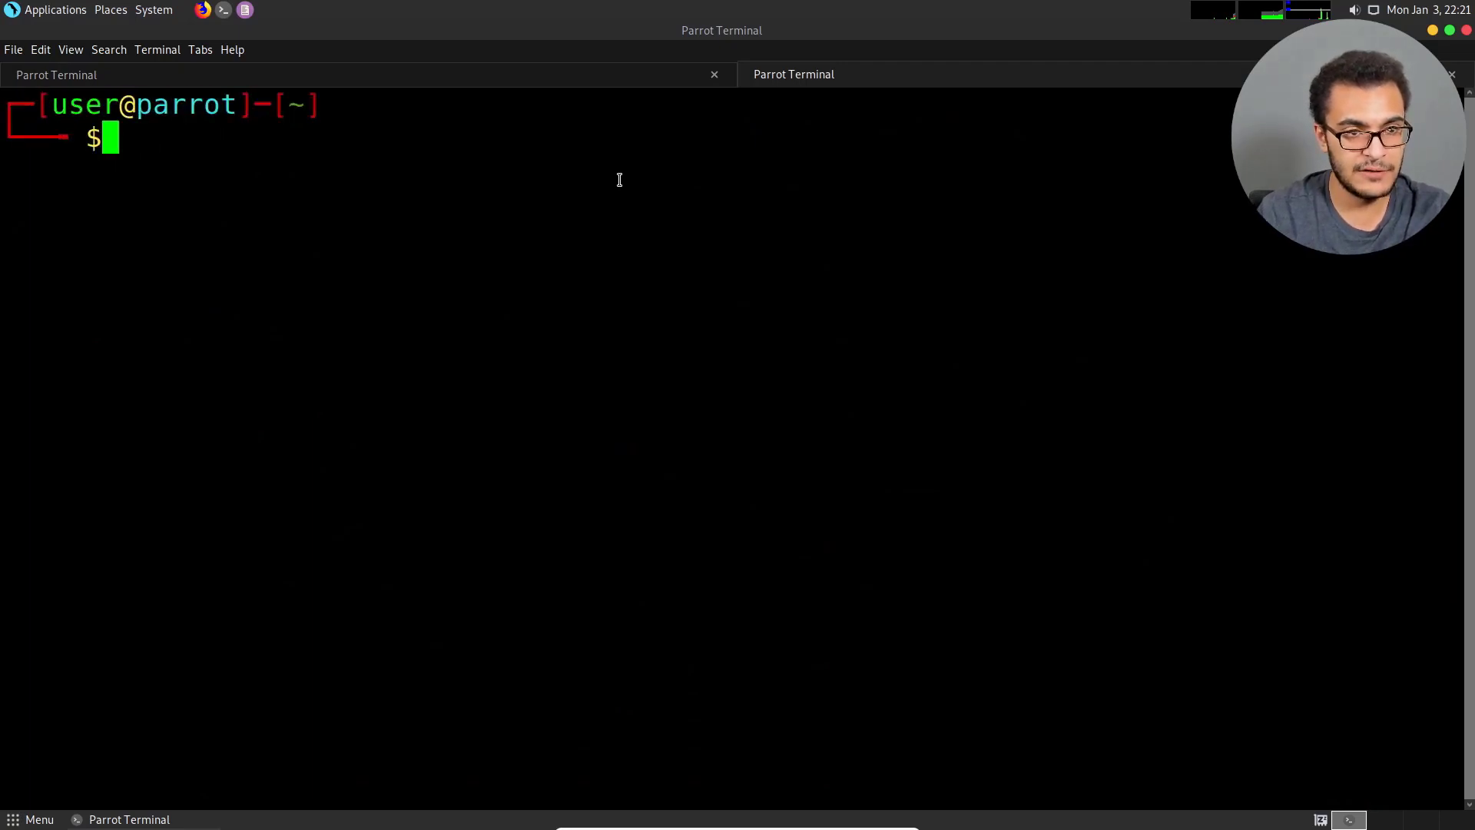
pyautogui.hotkey('ctrl', '-')
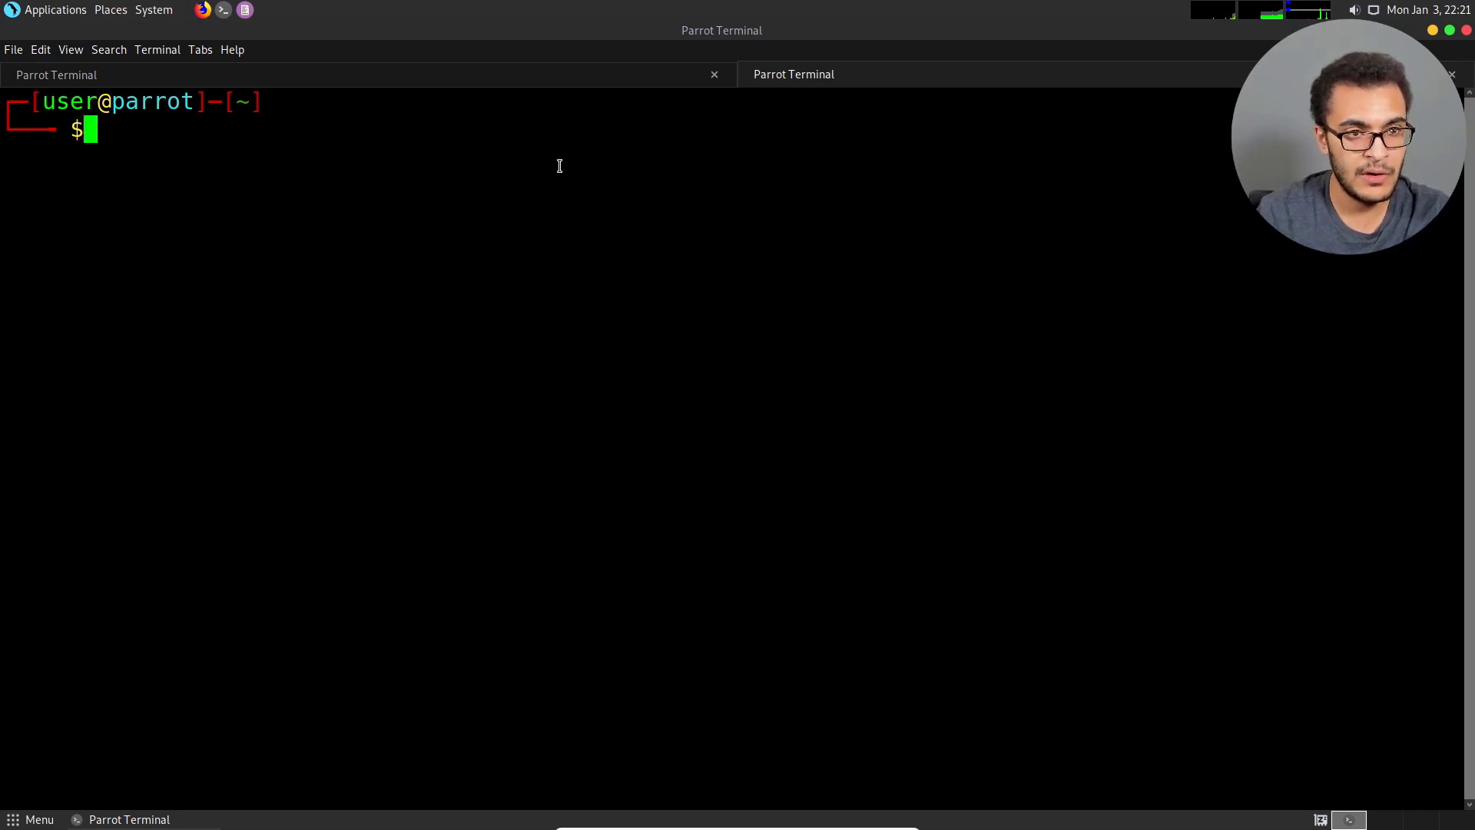
# Switch to Firefox and open the HackerSploit founder's profile page on github.com.
pyautogui.click(203, 9)
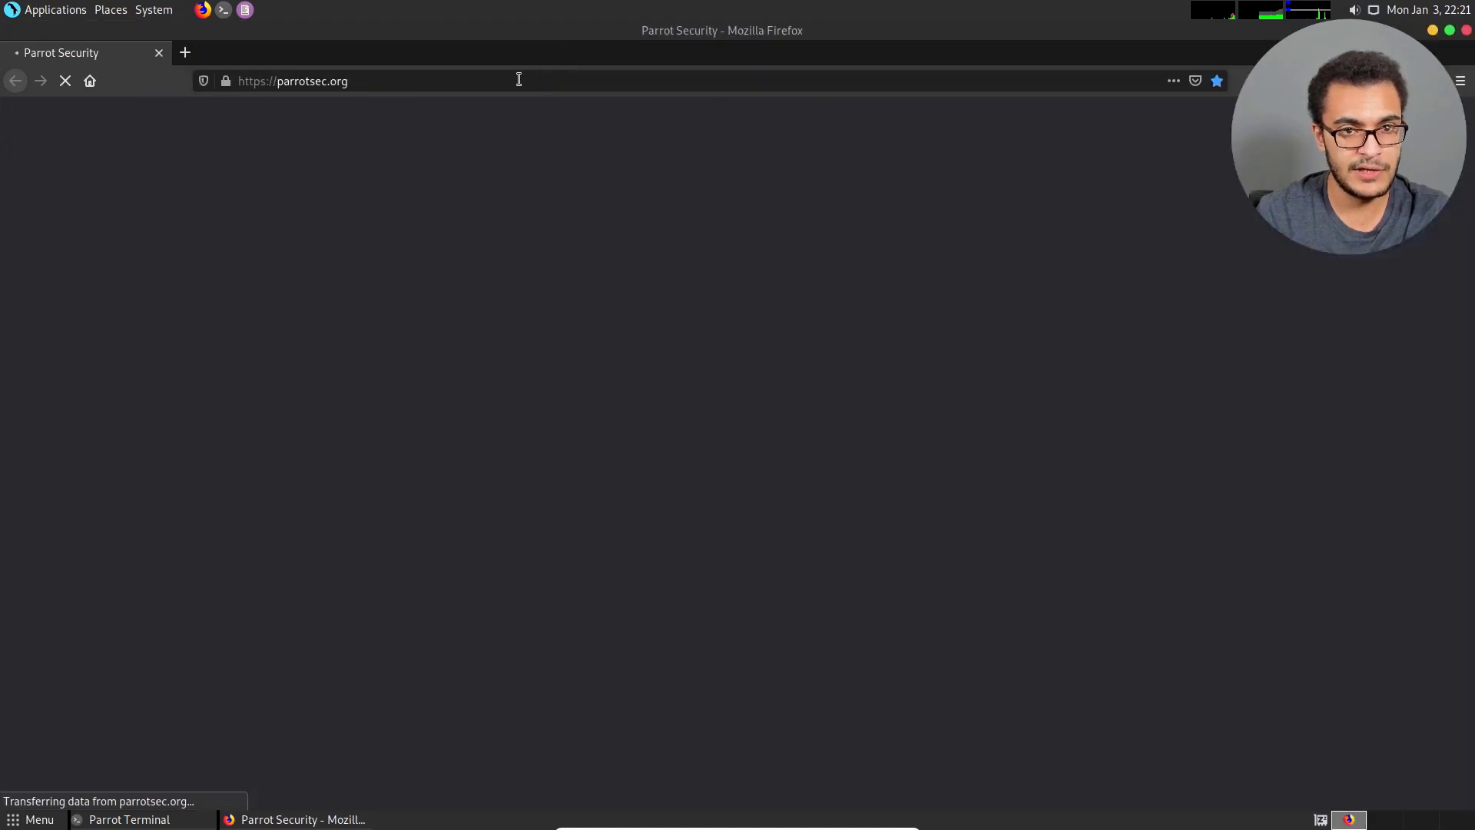
pyautogui.click(517, 79)
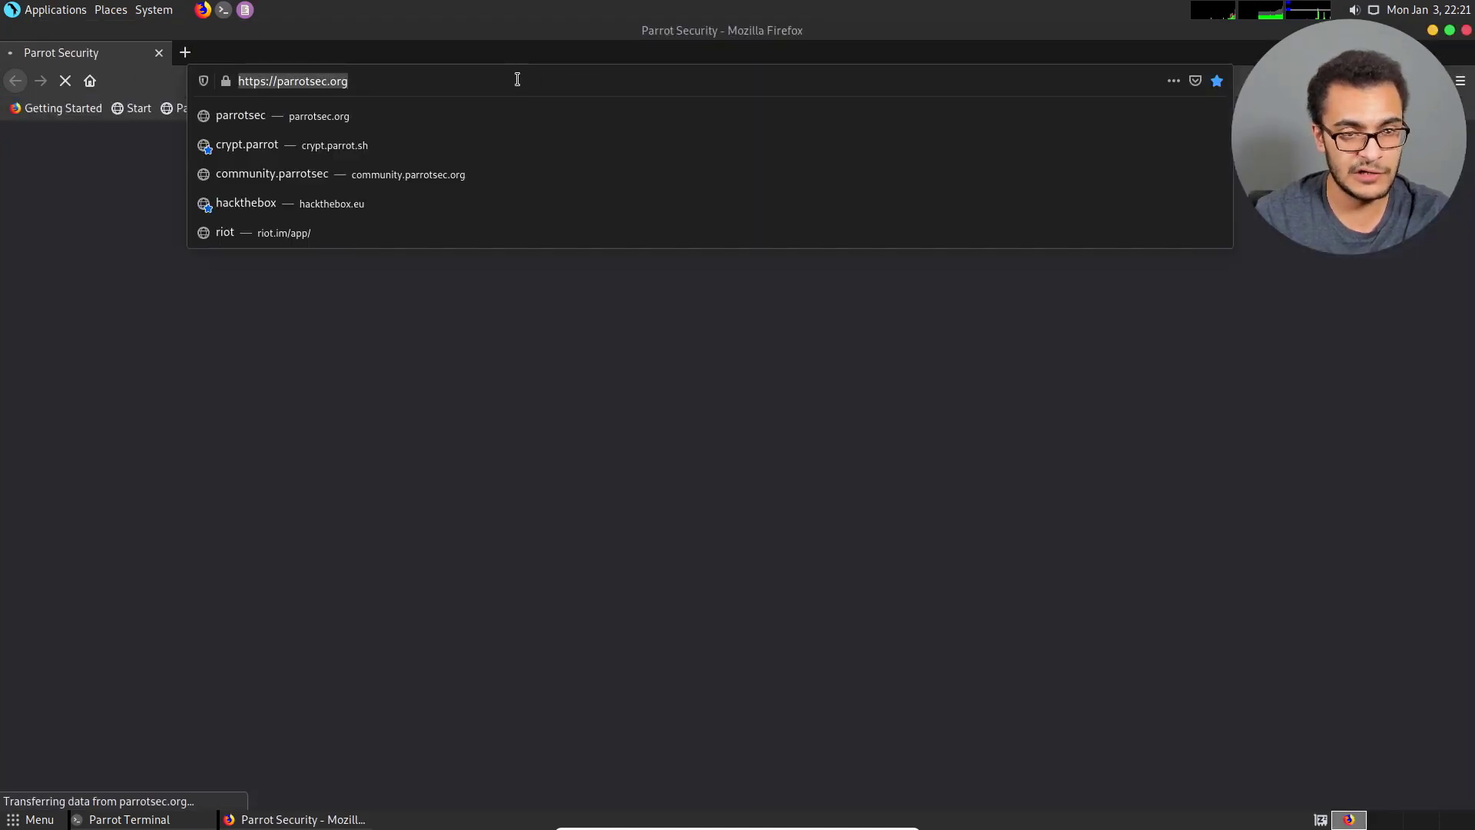
pyautogui.write('githi')
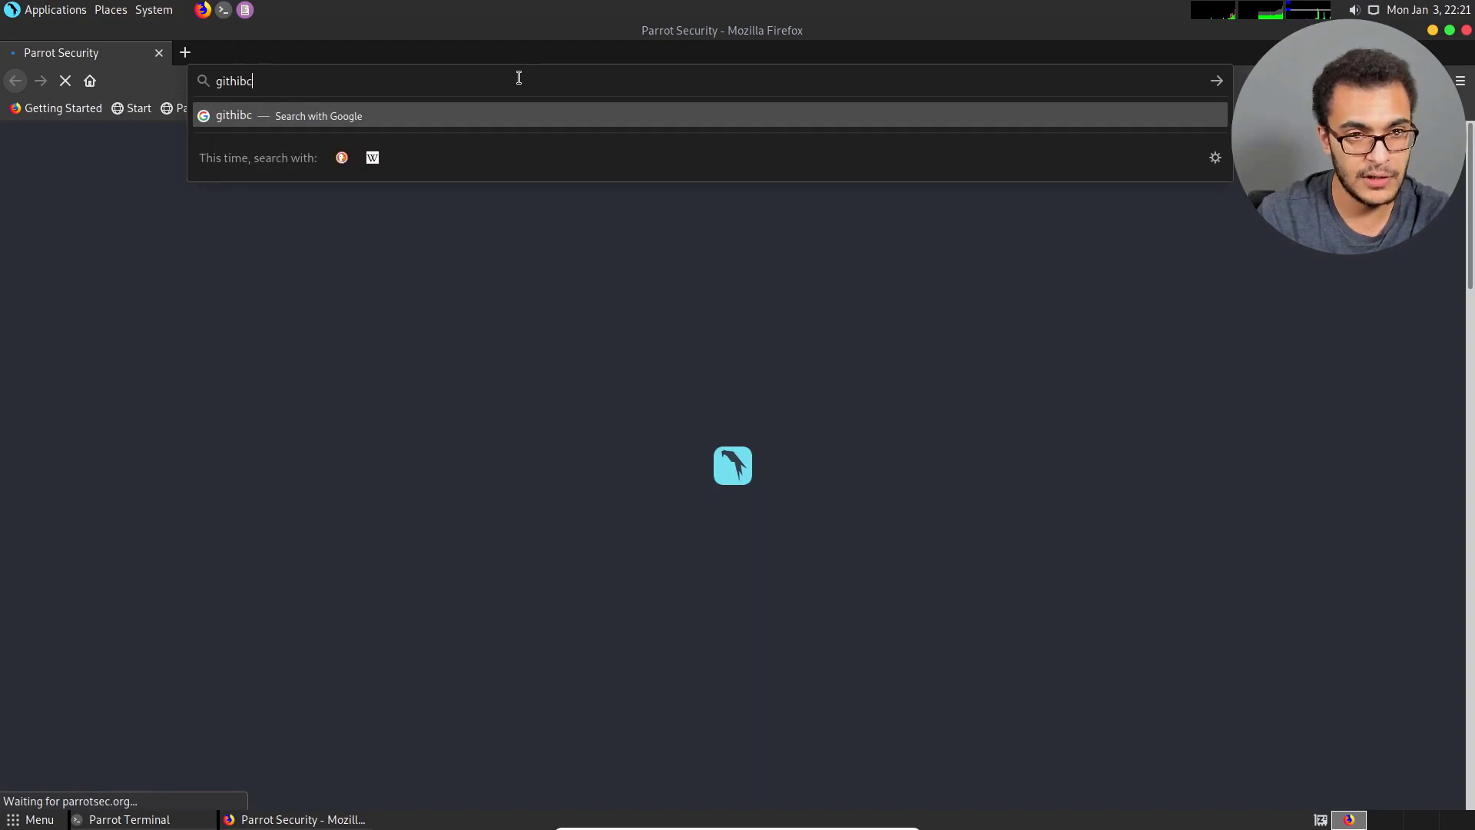
pyautogui.press('BackSpace')
pyautogui.write('ub.com/')
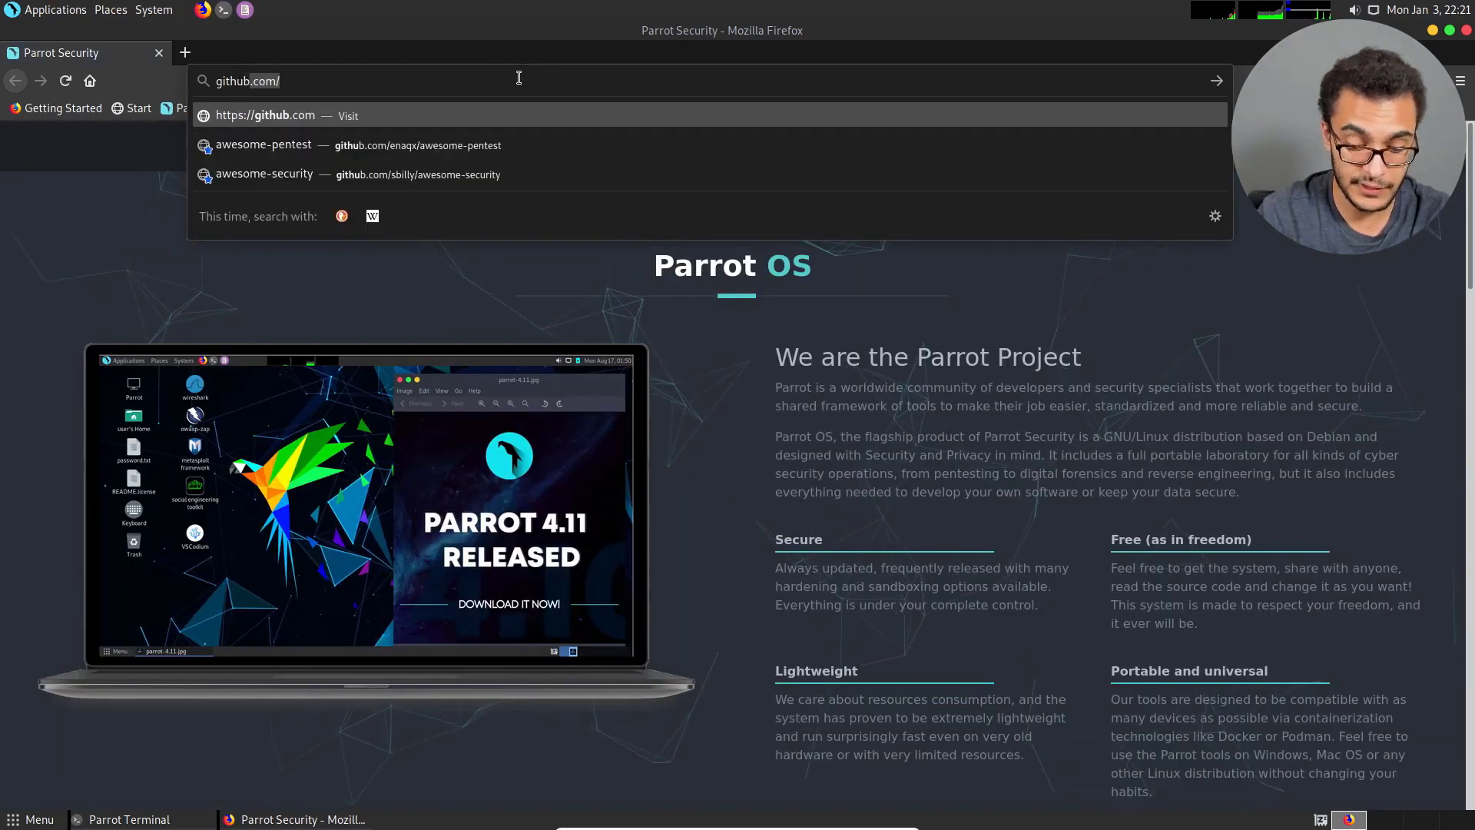
pyautogui.write('Alex')
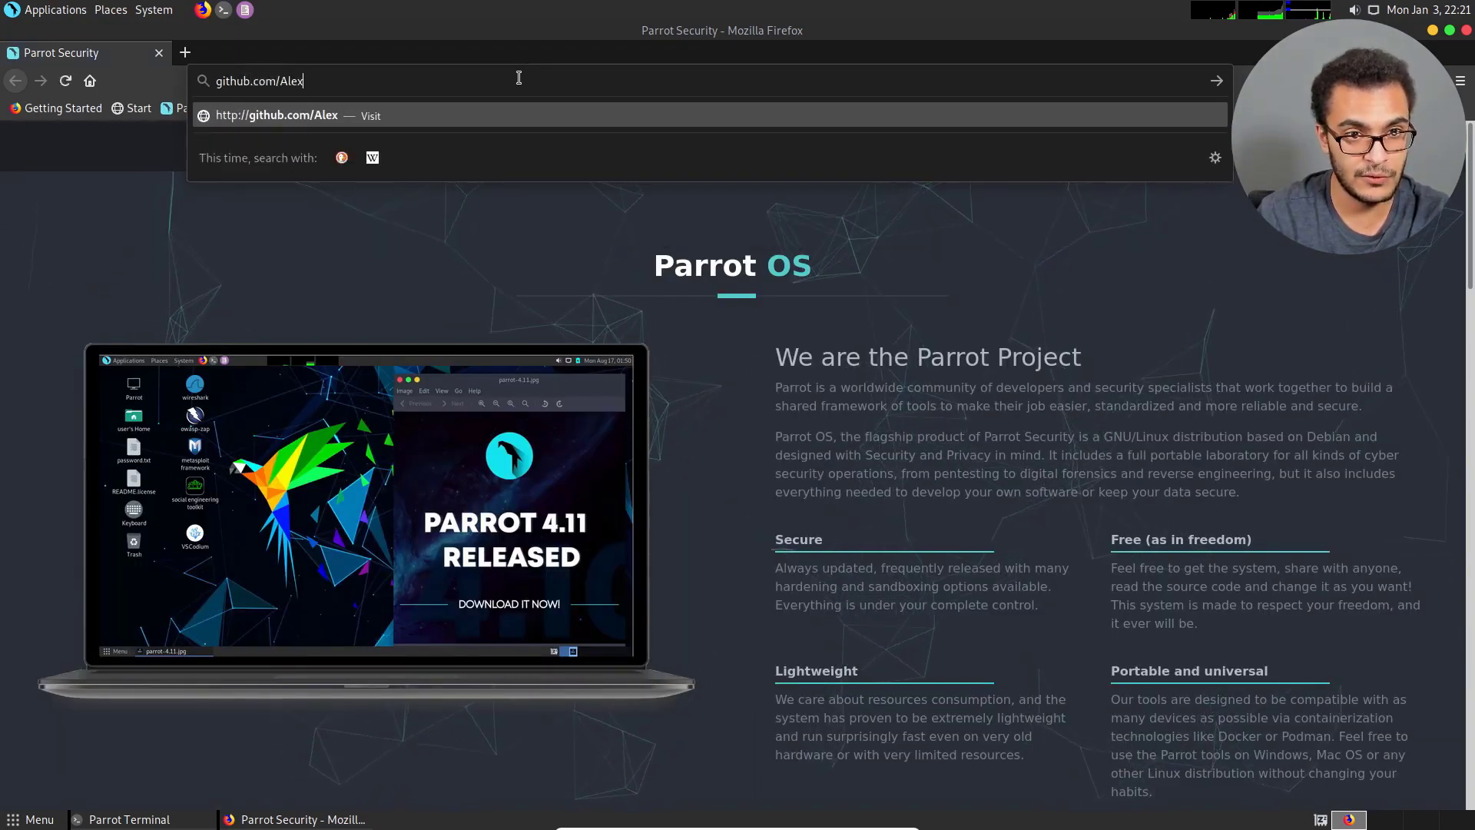
pyautogui.write('isAhmed')
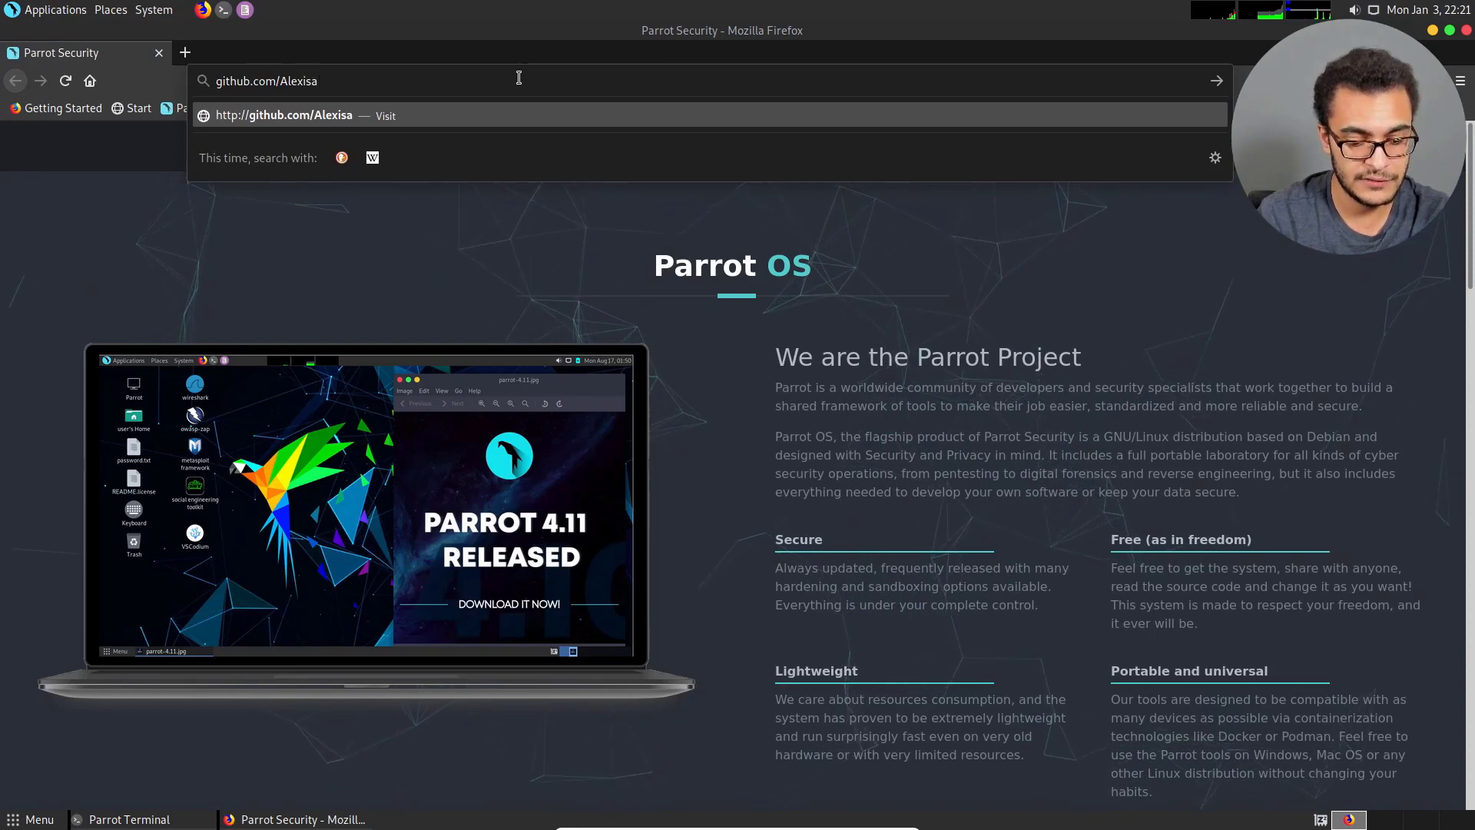
pyautogui.press('Return')
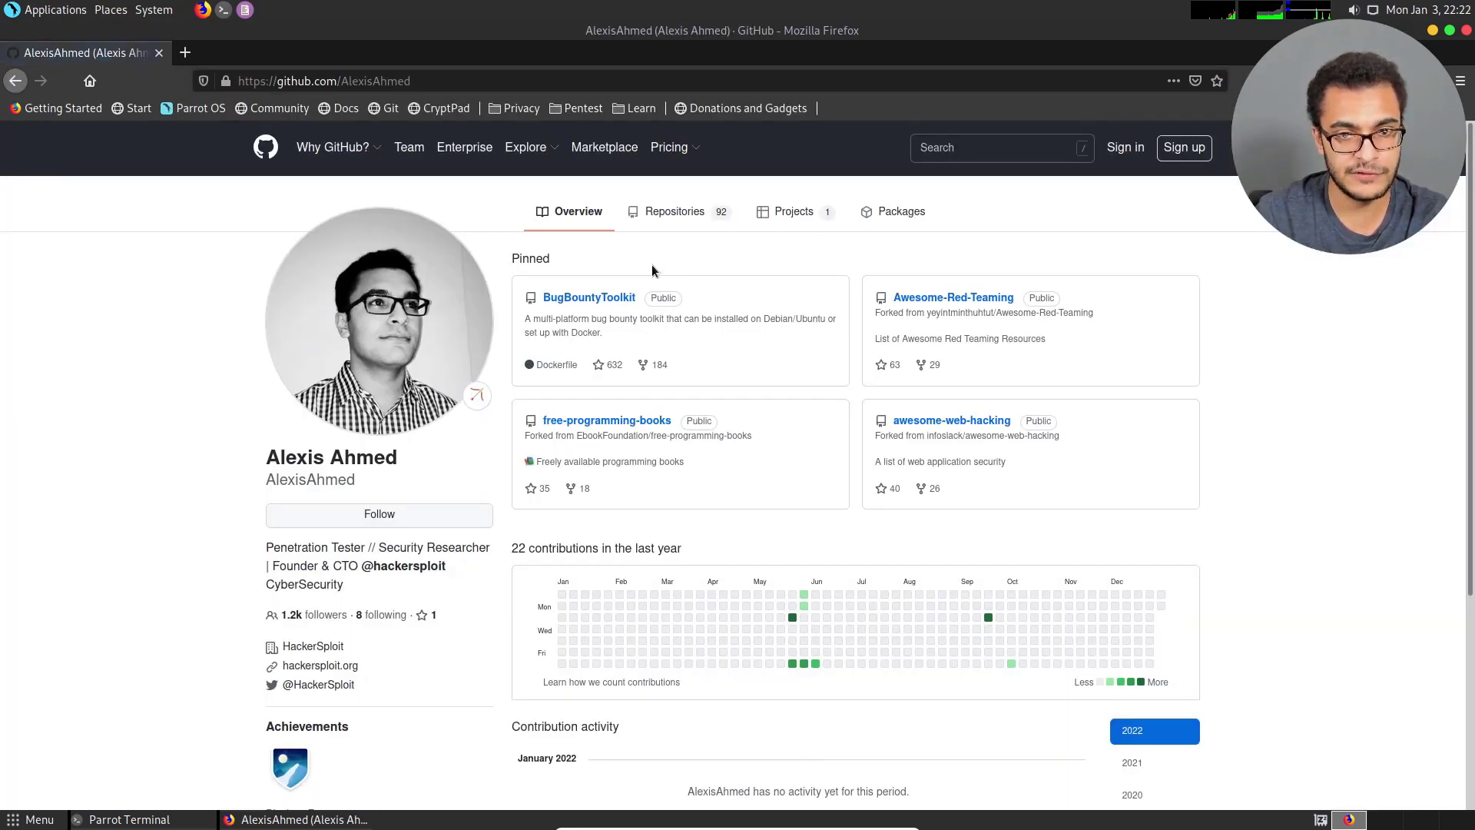
# Open the dotfiles repository from the profile's repositories and find the parrot_configure.sh script in its file list.
pyautogui.click(666, 213)
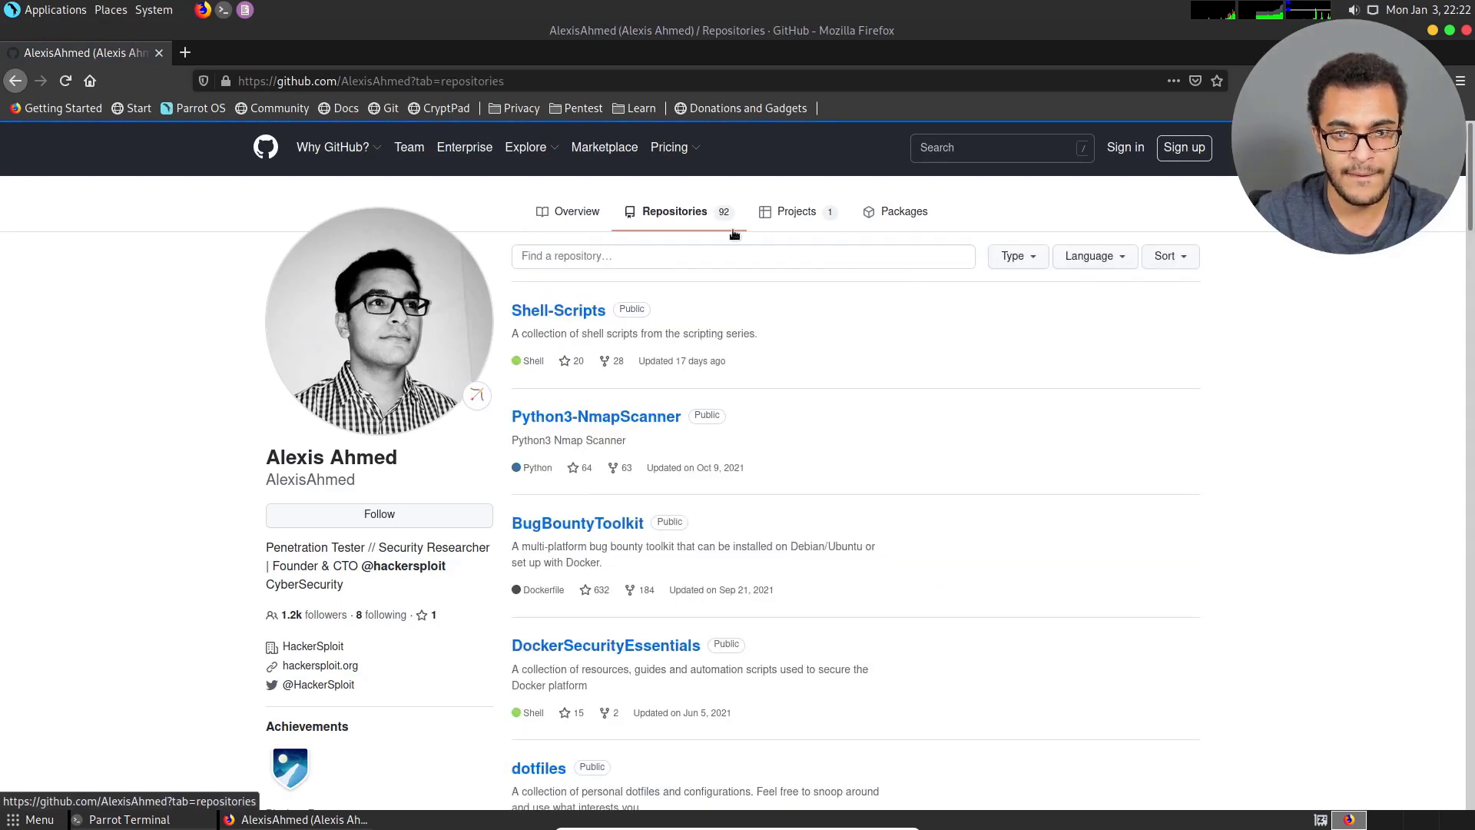
pyautogui.scroll(-2, 540, 616)
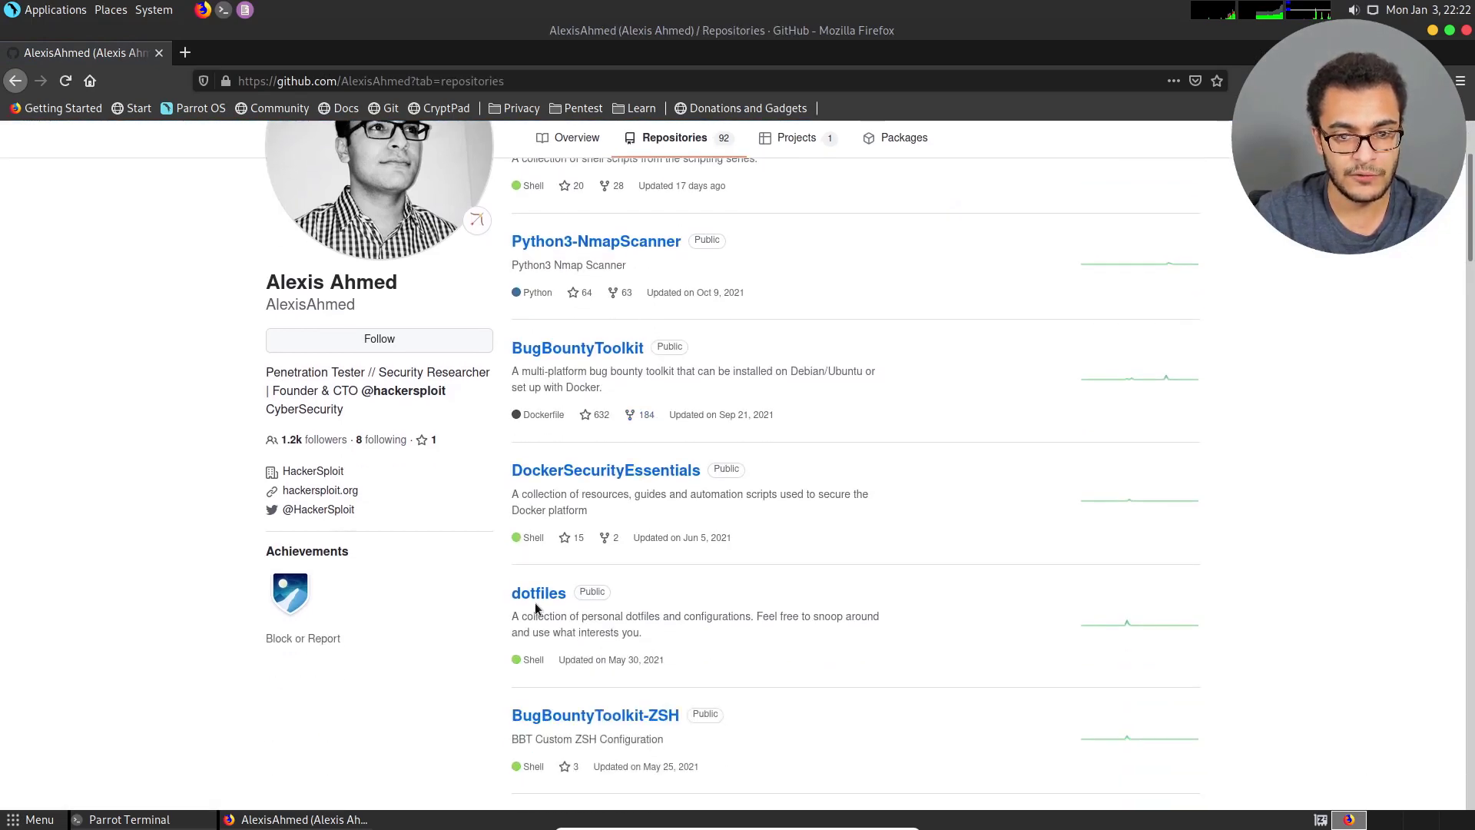
pyautogui.click(559, 593)
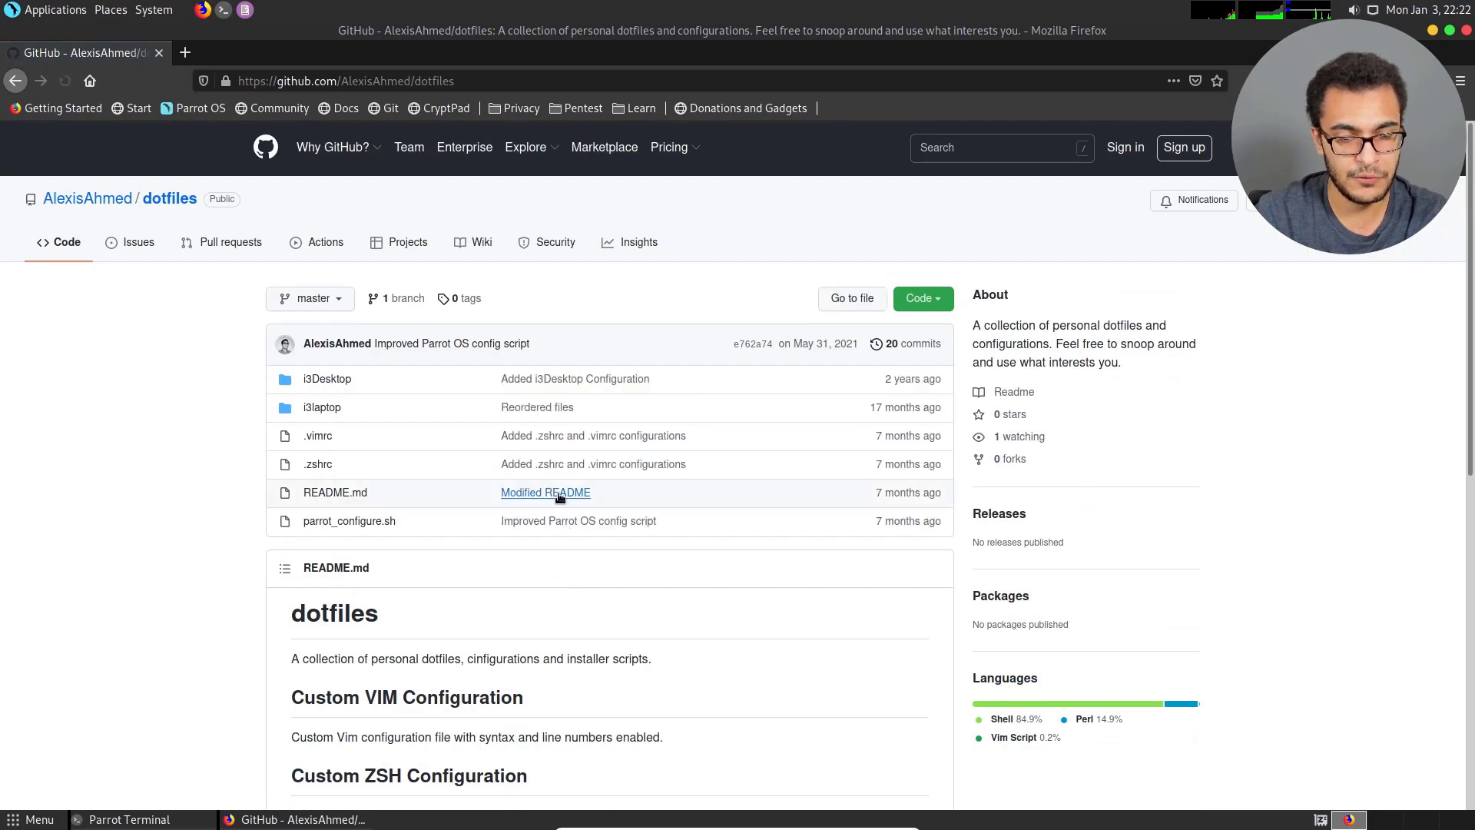
pyautogui.scroll(-2, 489, 455)
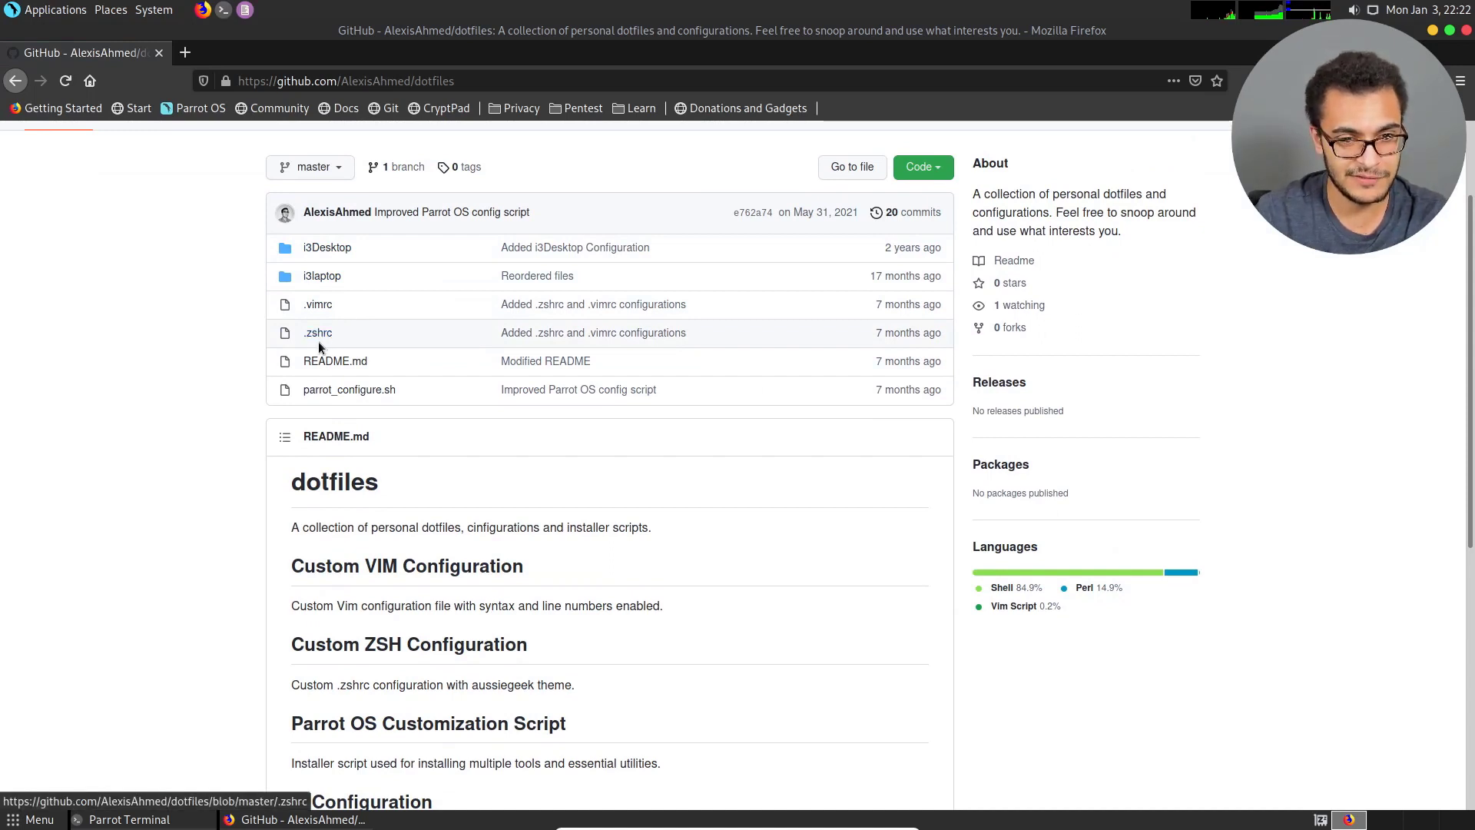
# Open parrot_configure.sh and review its sections for essentials, Chromium, Docker, the SecLists download command, .vimrc, oh-my-zsh and .zshrc.
pyautogui.click(380, 394)
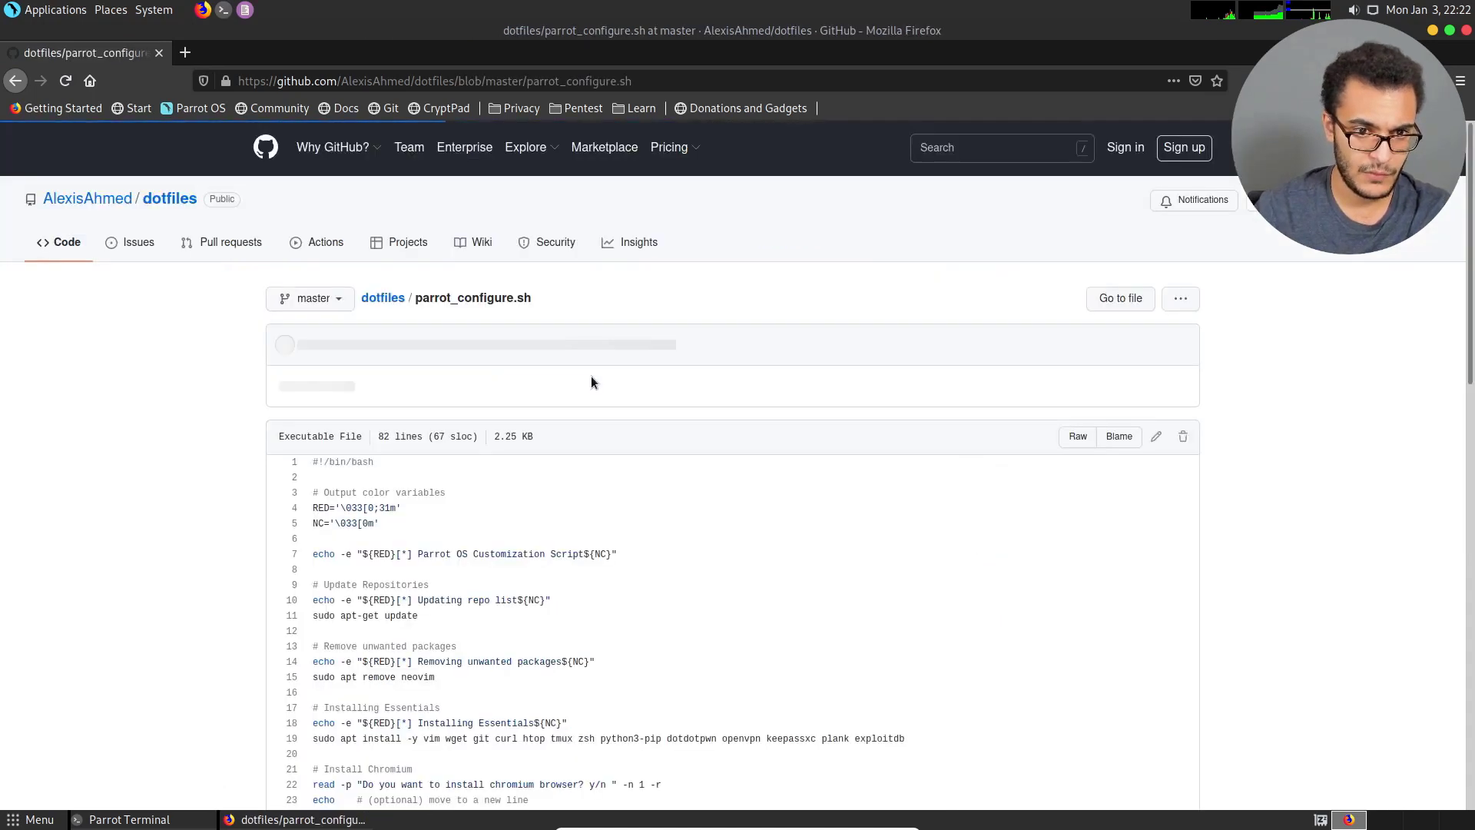
pyautogui.scroll(-3, 588, 376)
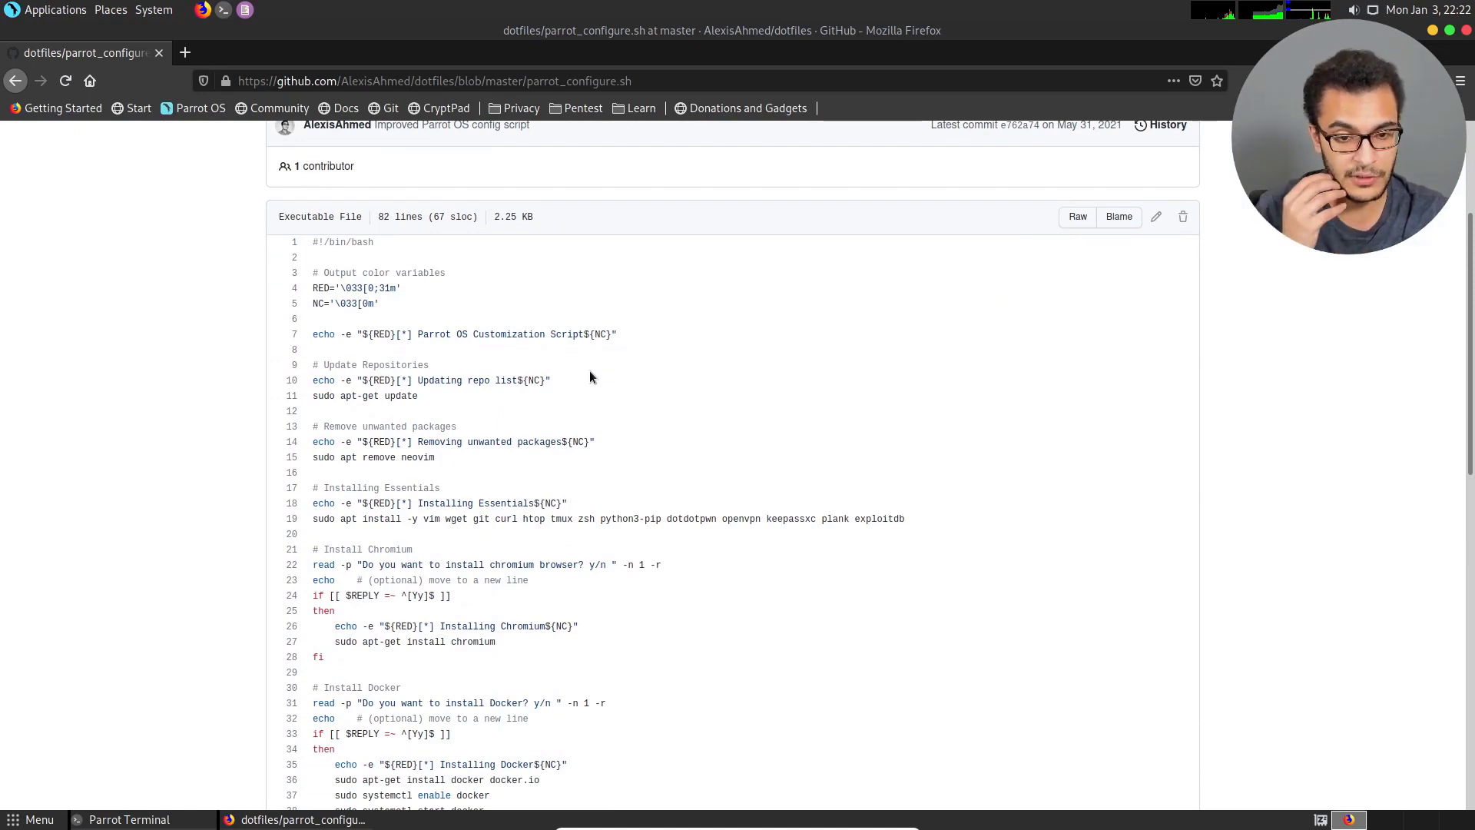
pyautogui.scroll(-4, 581, 413)
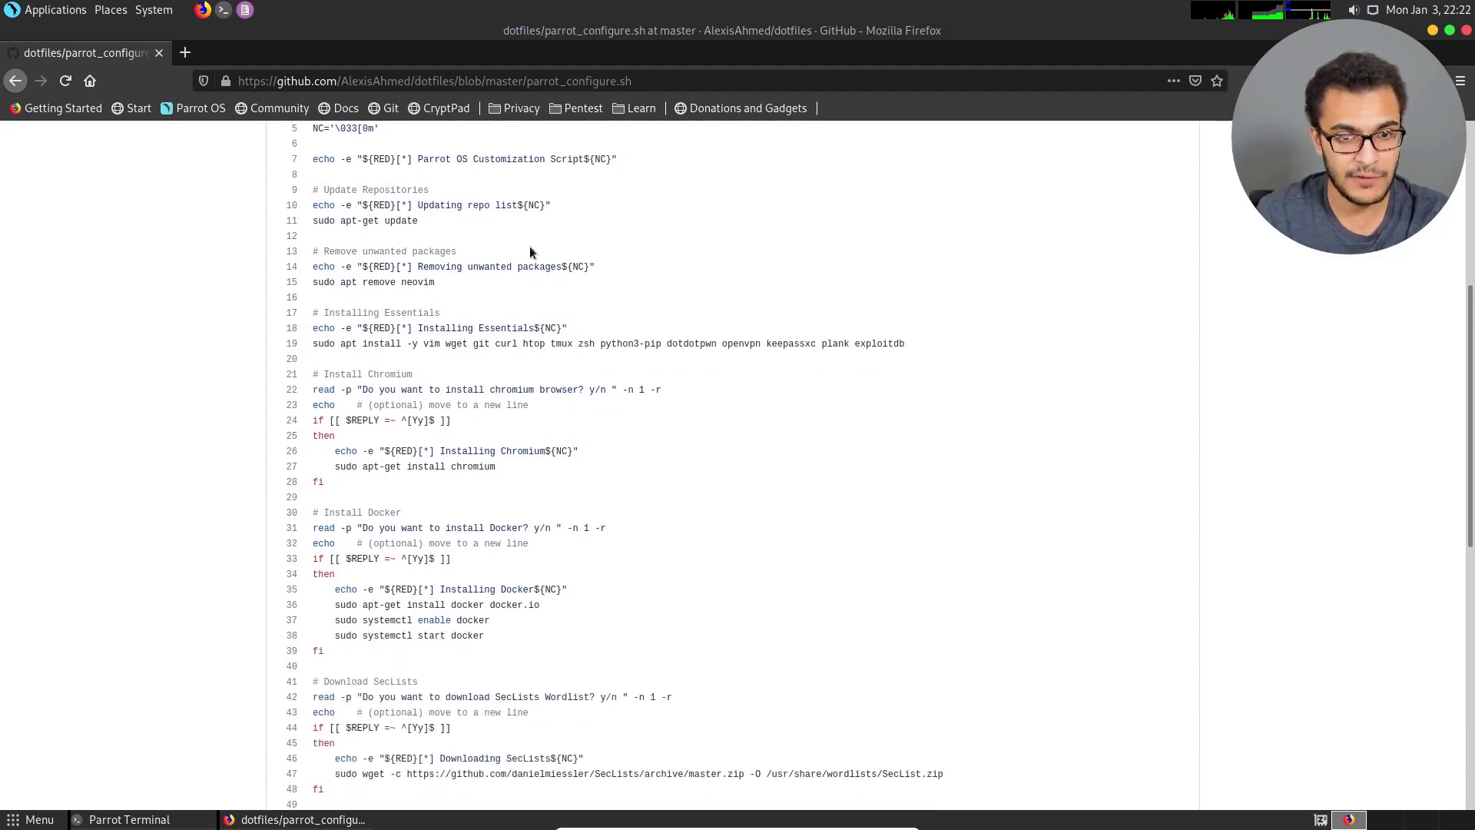
pyautogui.scroll(-9, 531, 315)
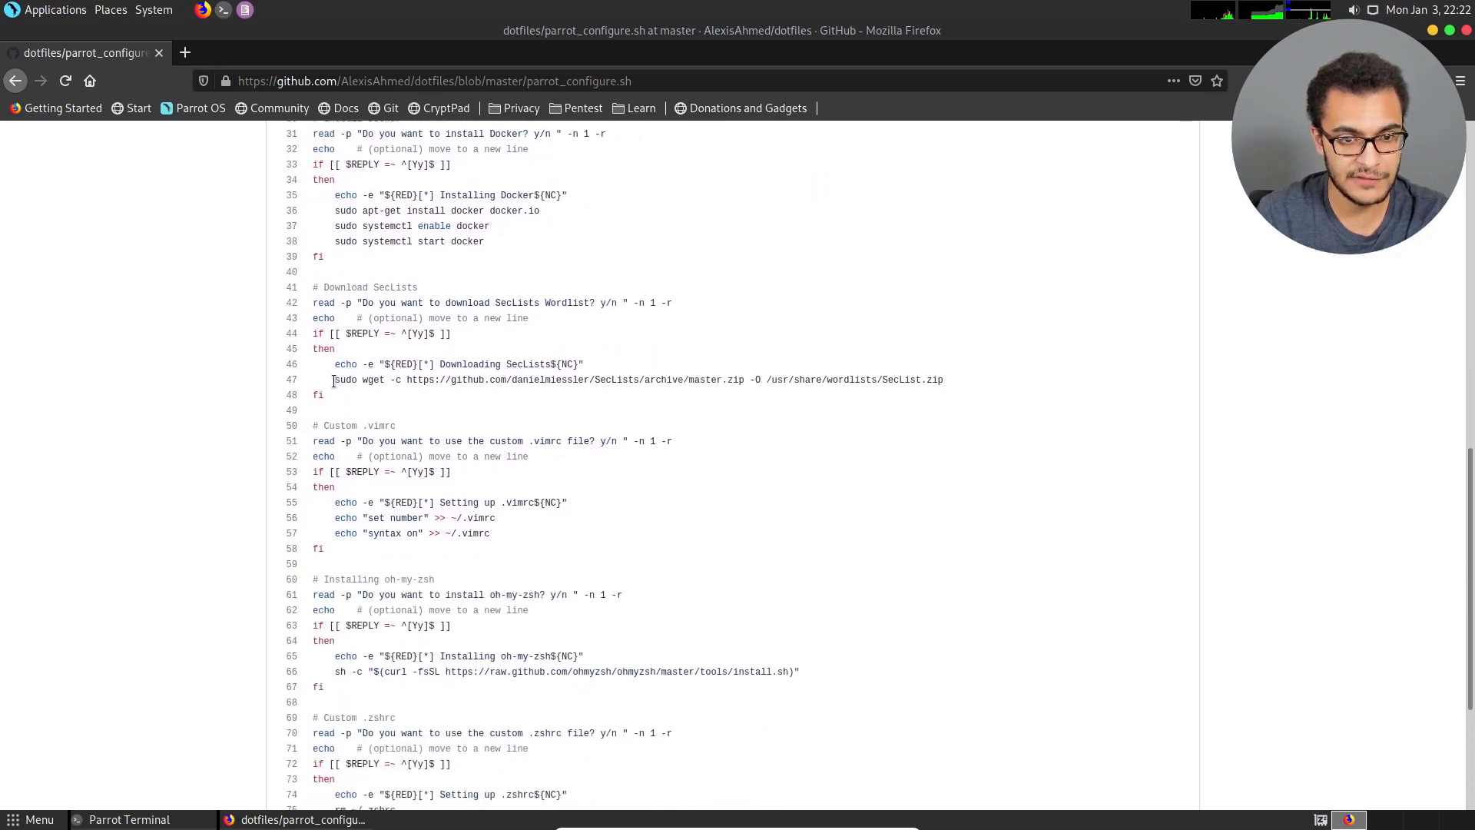
pyautogui.moveTo(332, 381); pyautogui.dragTo(837, 385)
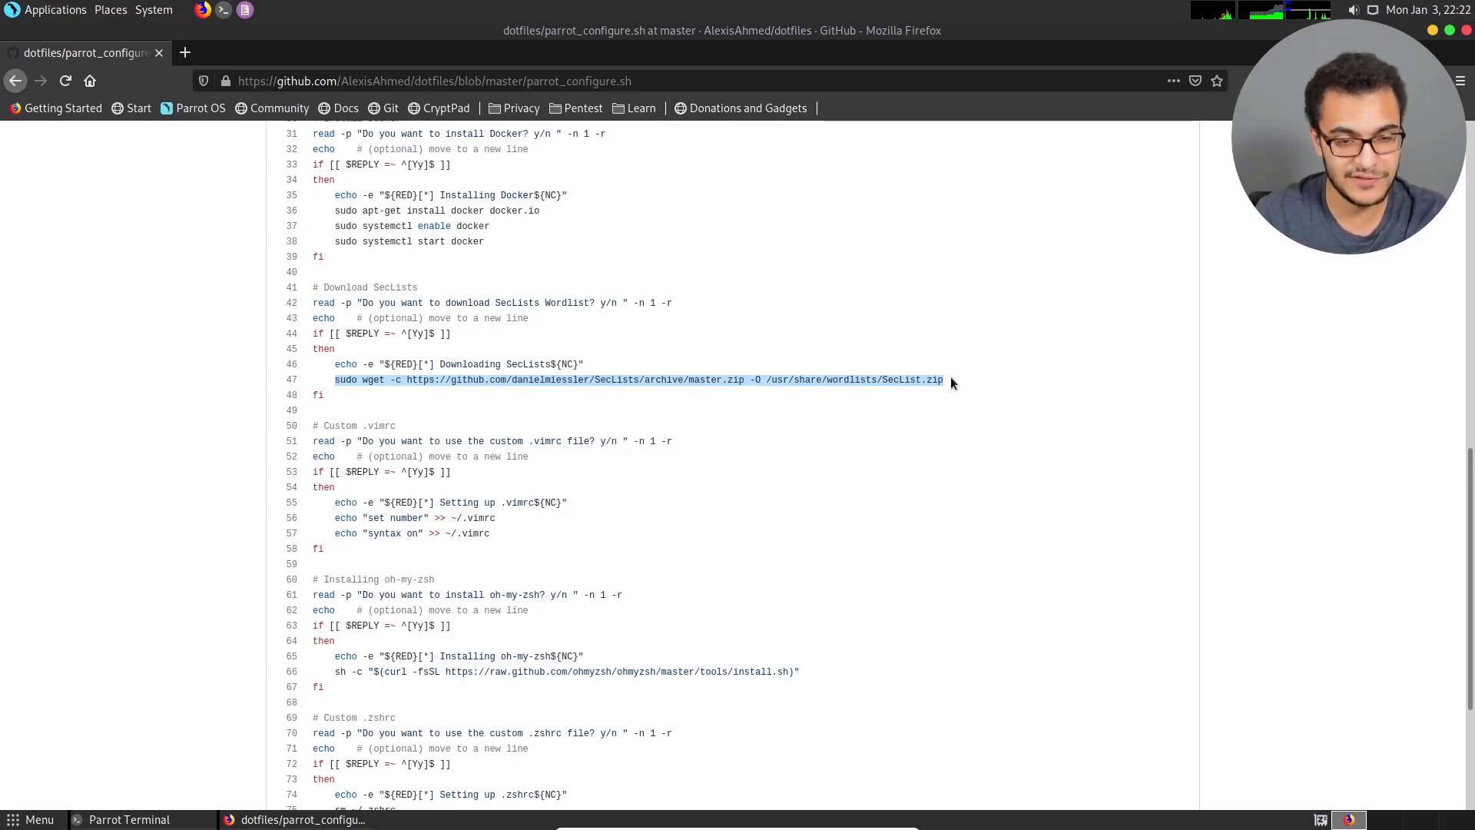
pyautogui.scroll(-5, 947, 378)
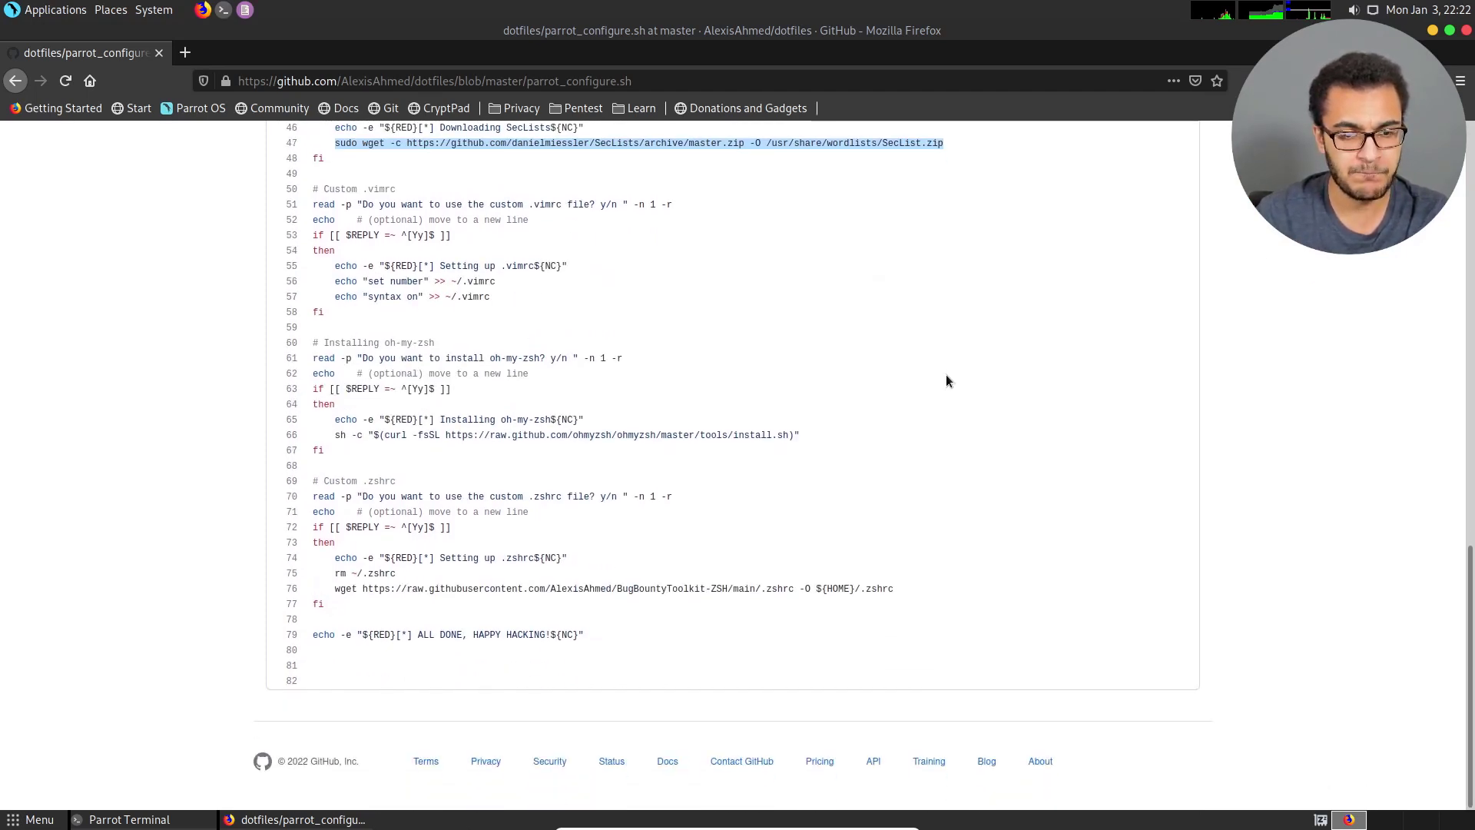
pyautogui.scroll(3, 884, 396)
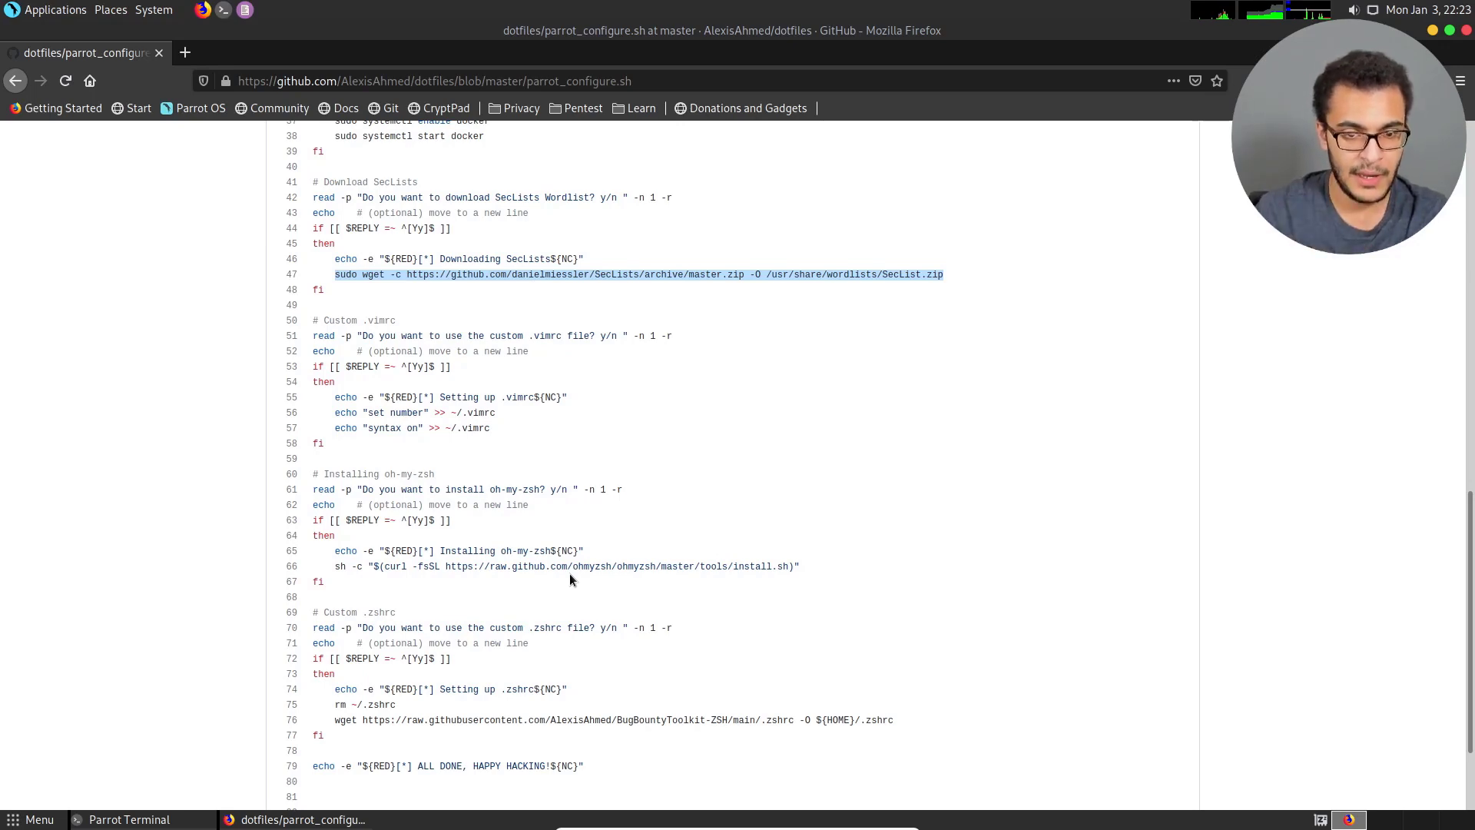
pyautogui.scroll(5, 566, 550)
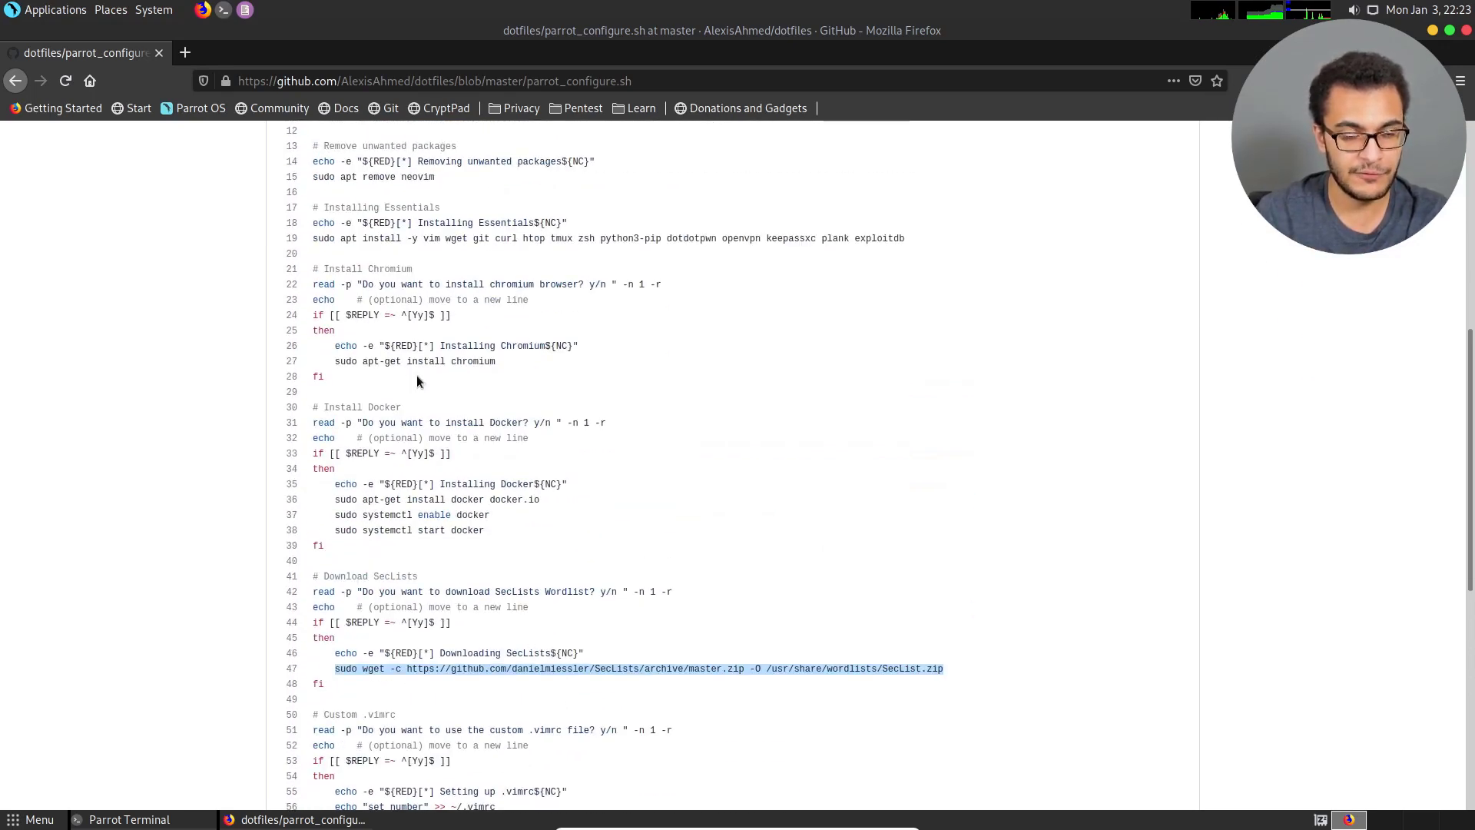
# Switch to the Parrot Terminal and check the crackmapexec installation output in the first tab.
pyautogui.click(129, 816)
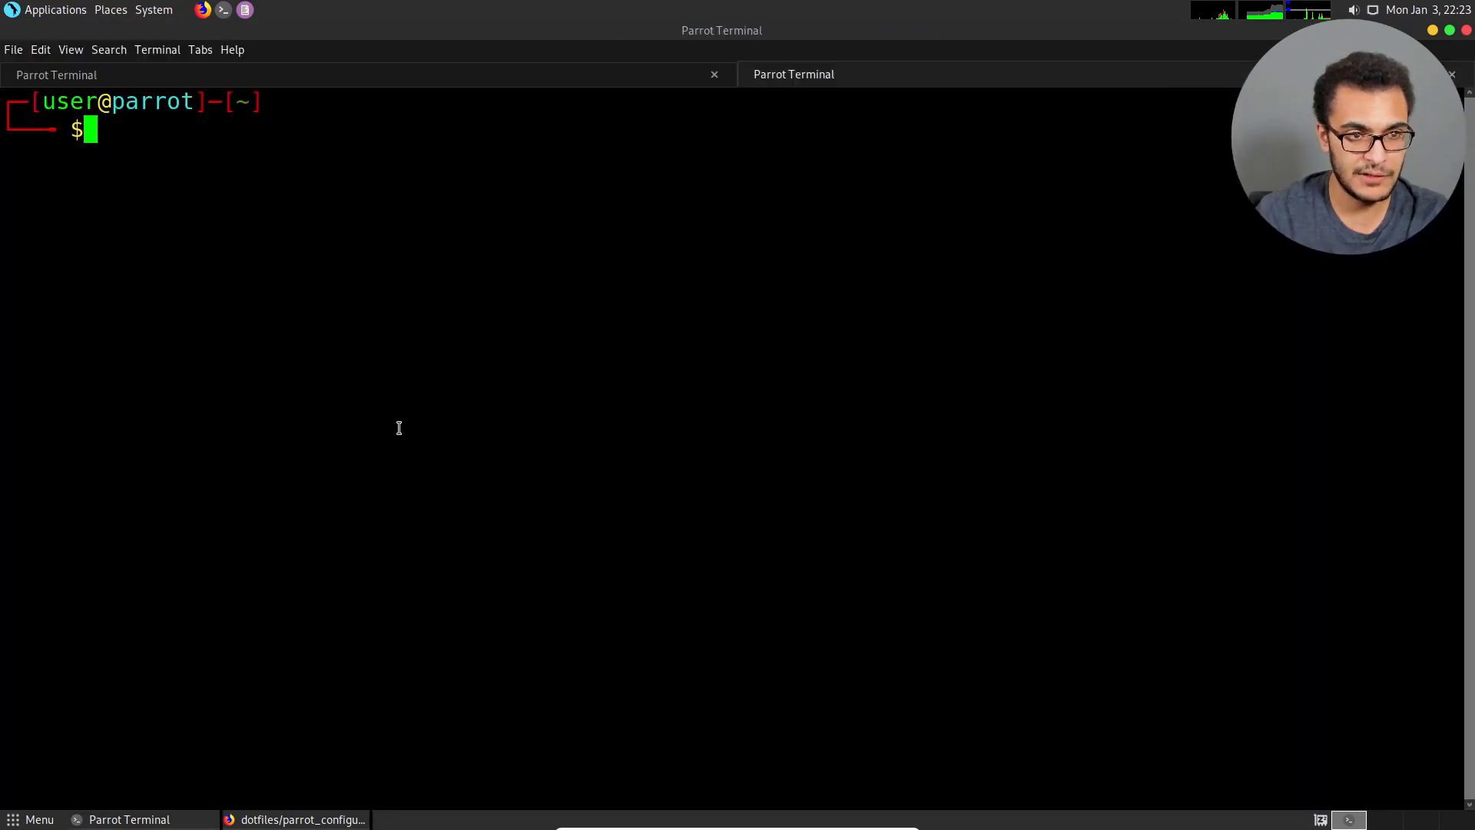
pyautogui.click(392, 75)
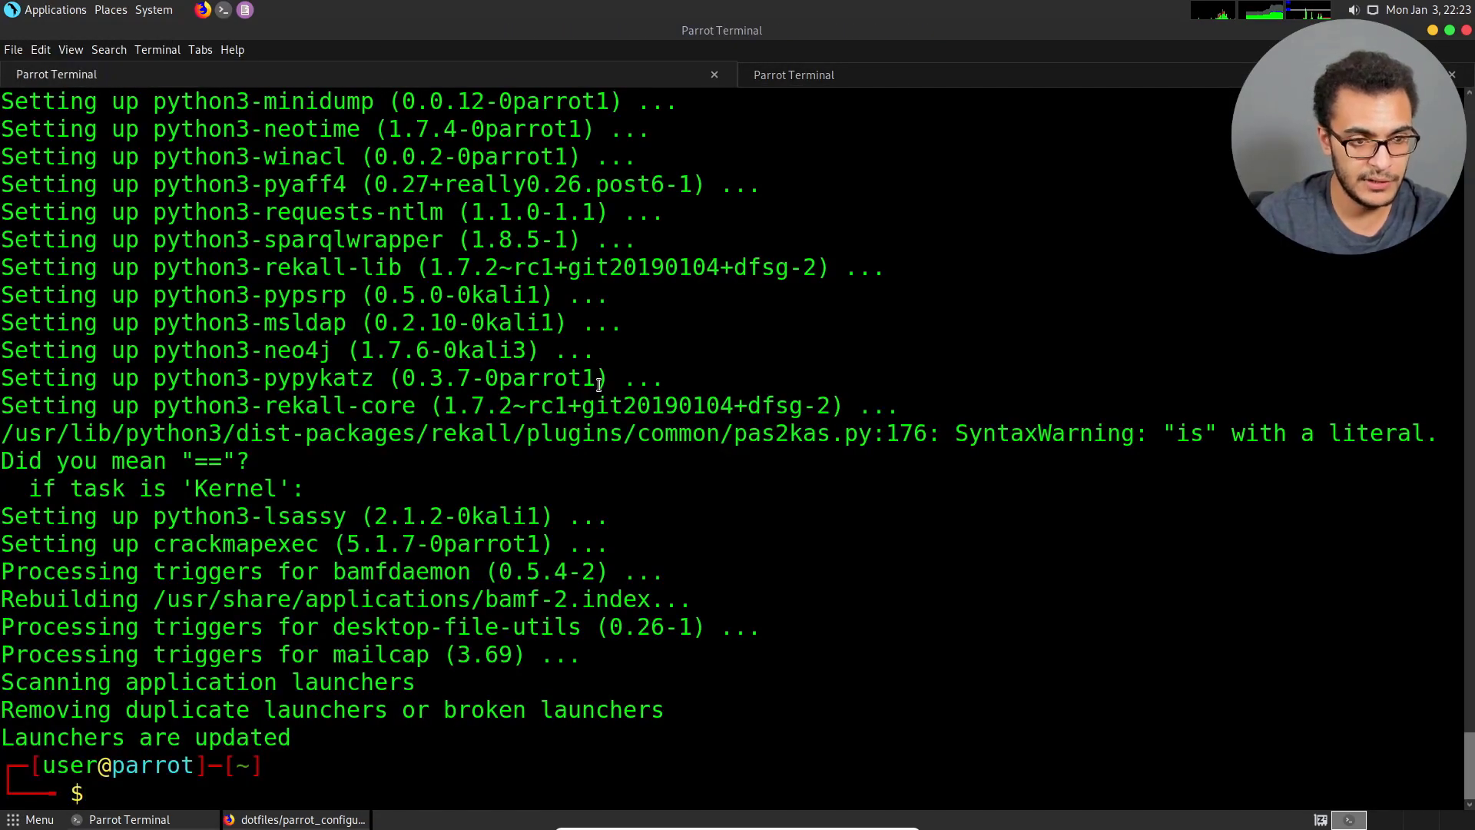
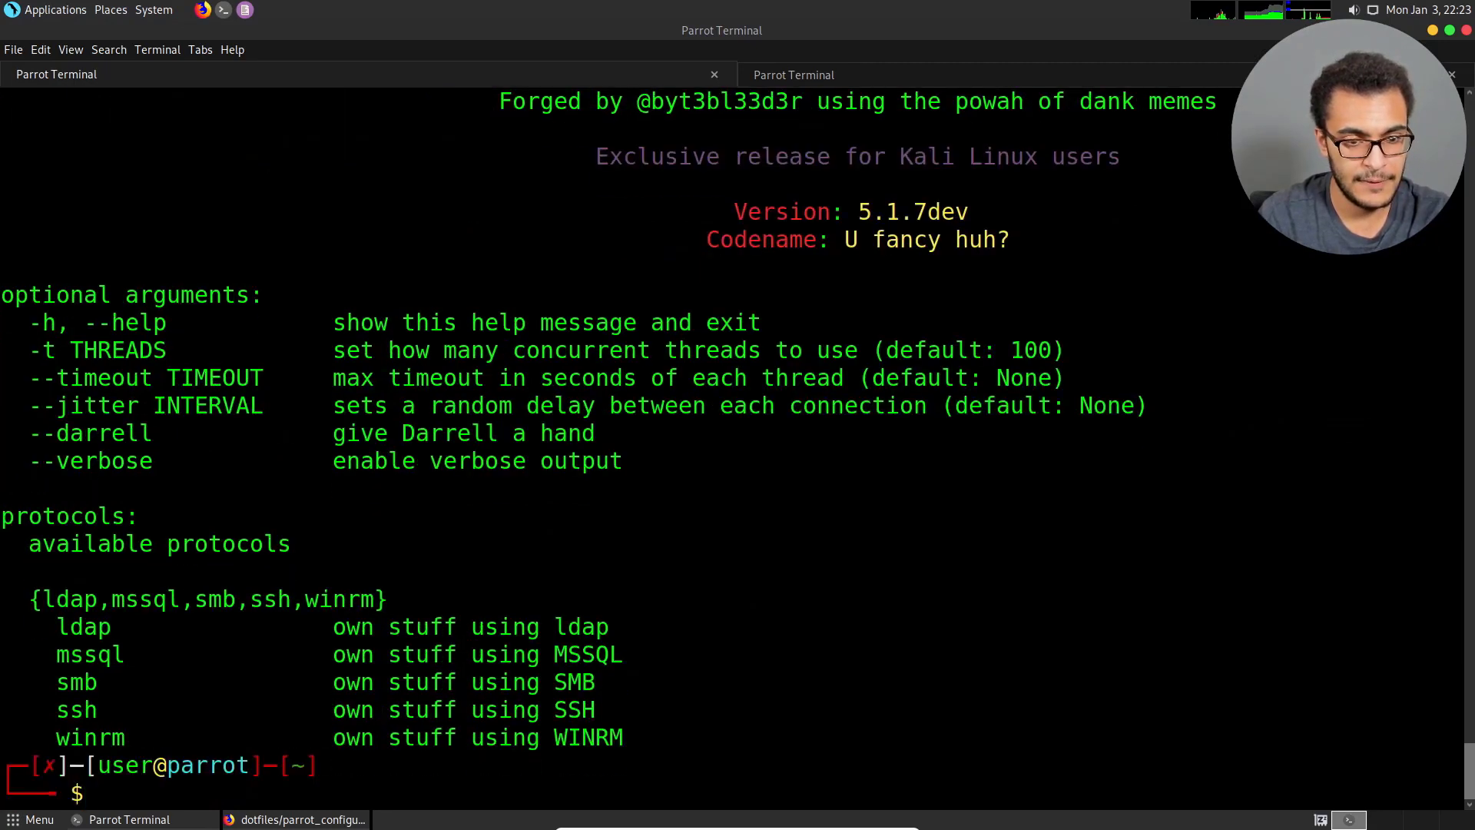
# Clear the terminal and remove the neovim package with apt-get, agreeing to continue.
pyautogui.hotkey('ctrl', 'l')
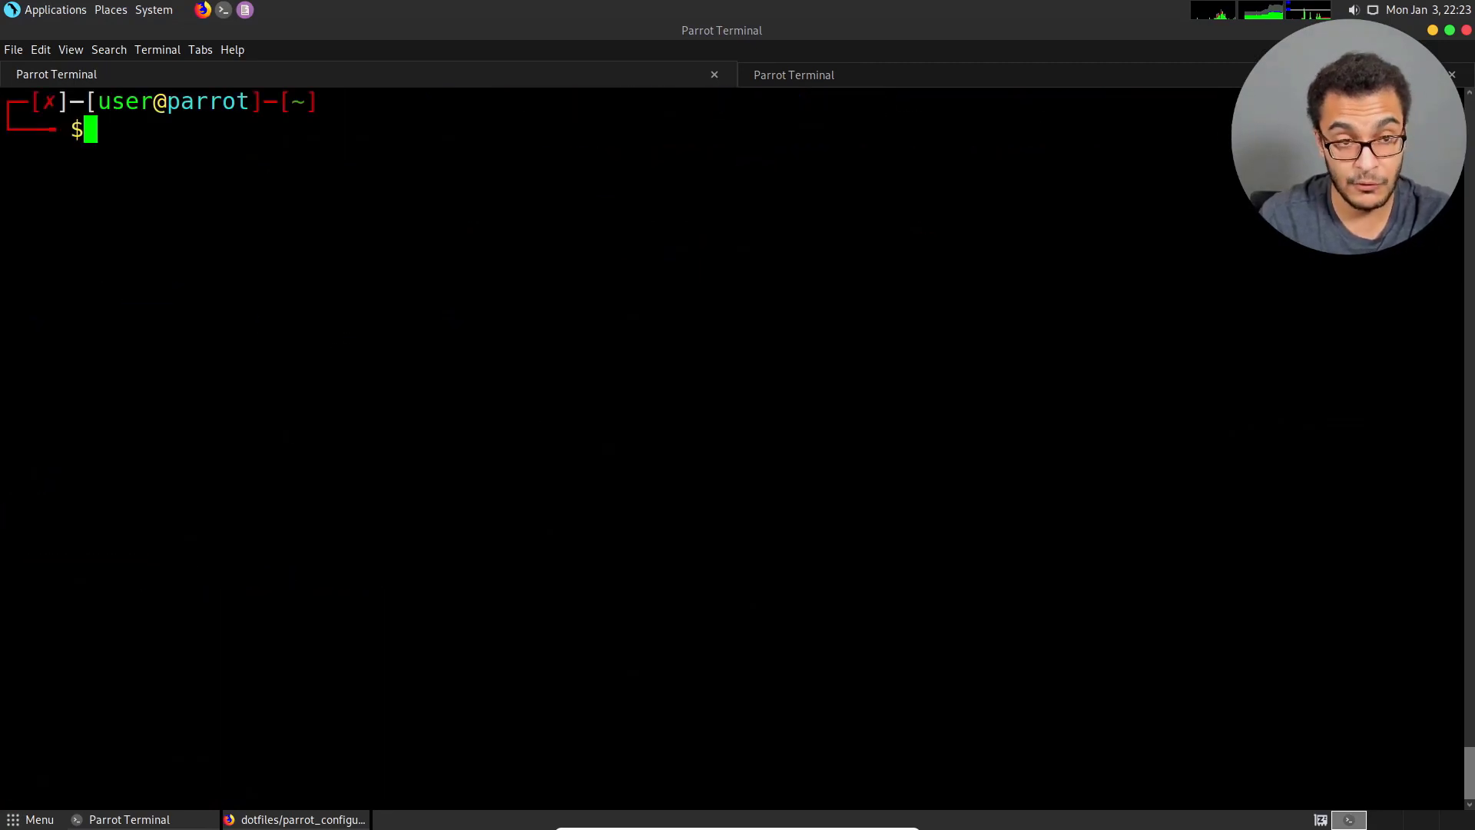
pyautogui.write('sudo apt-ge')
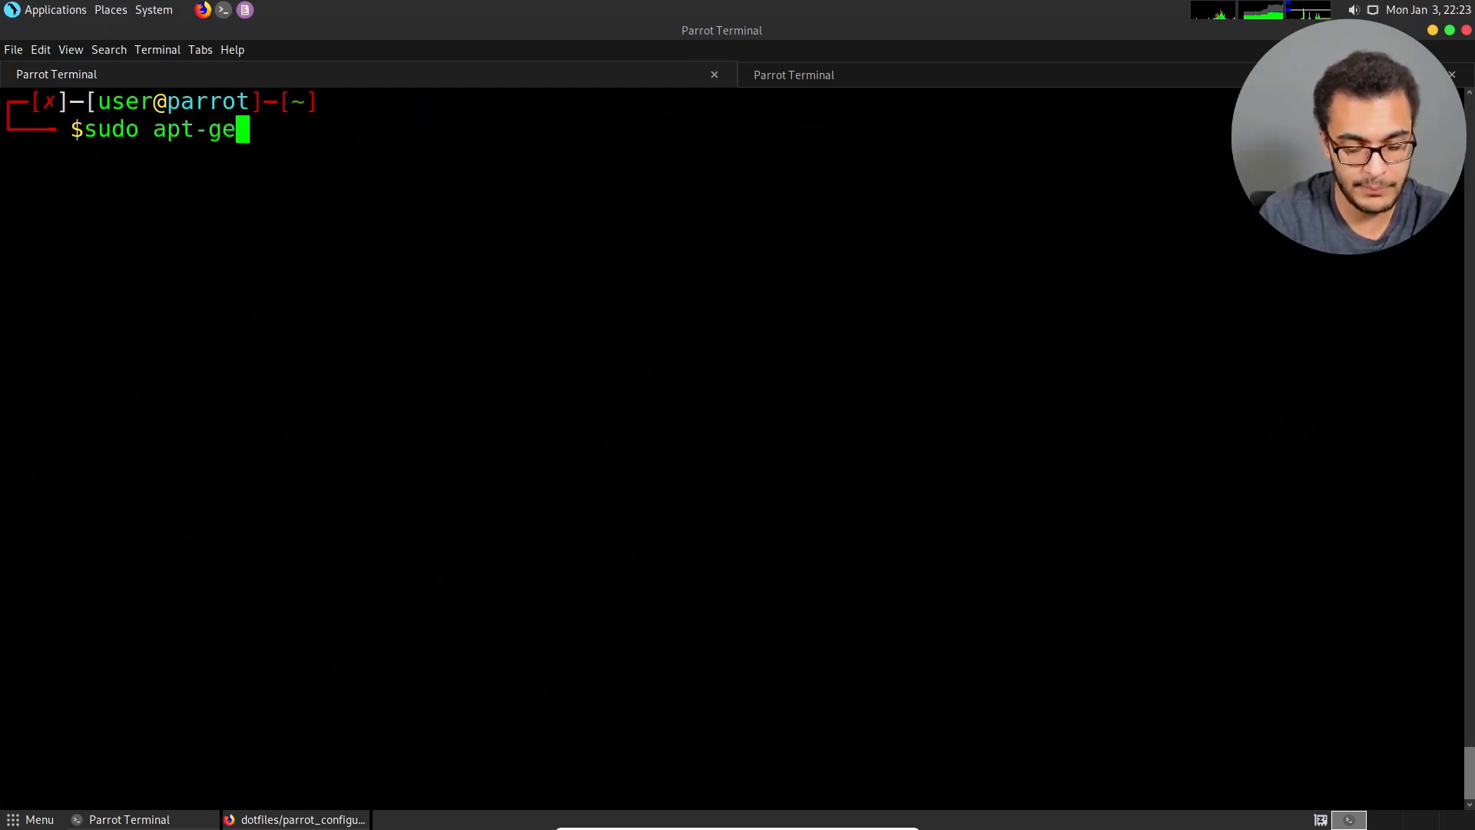
pyautogui.write('t remove neovim')
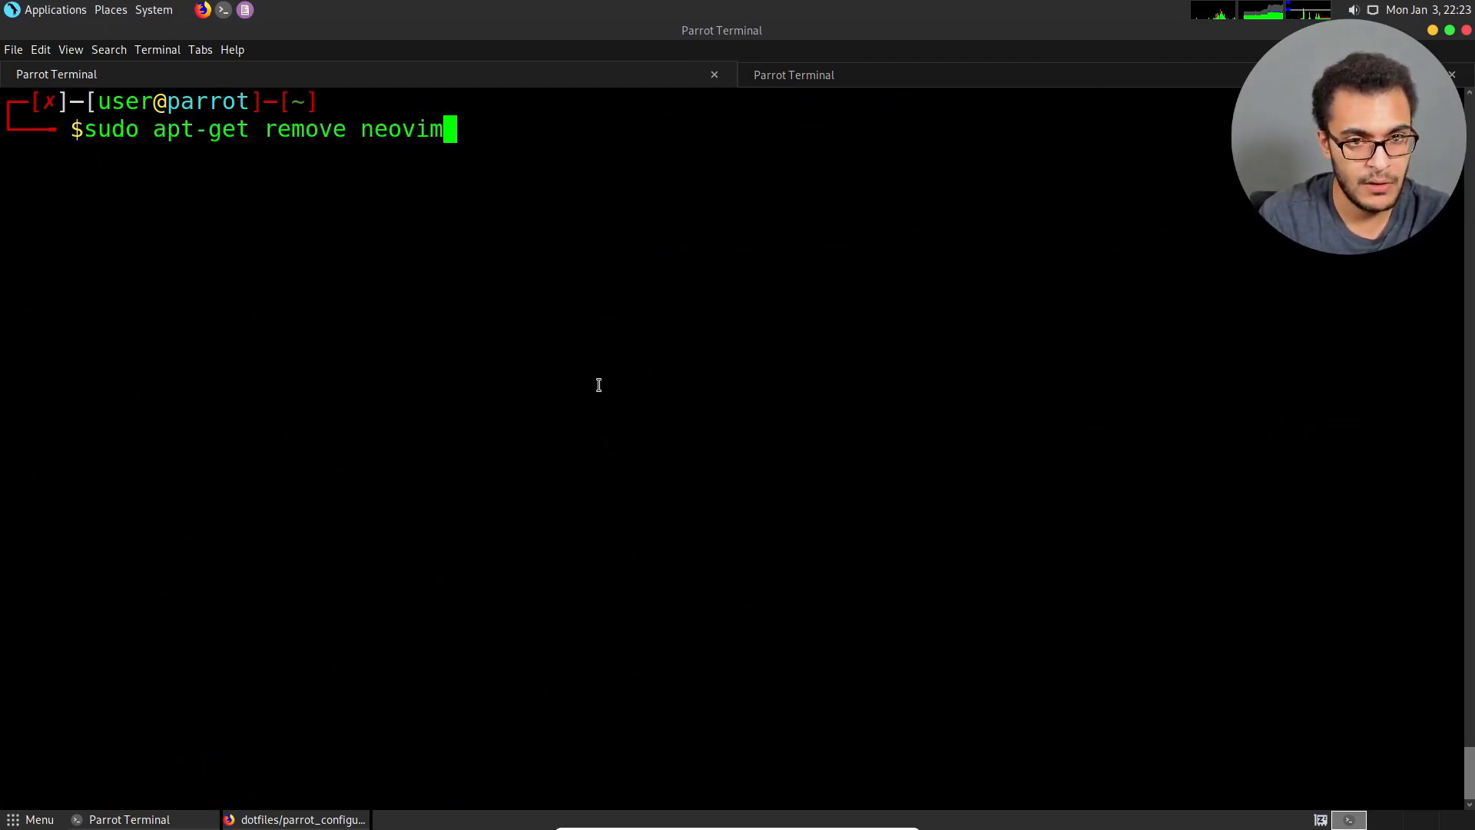
pyautogui.press('Return')
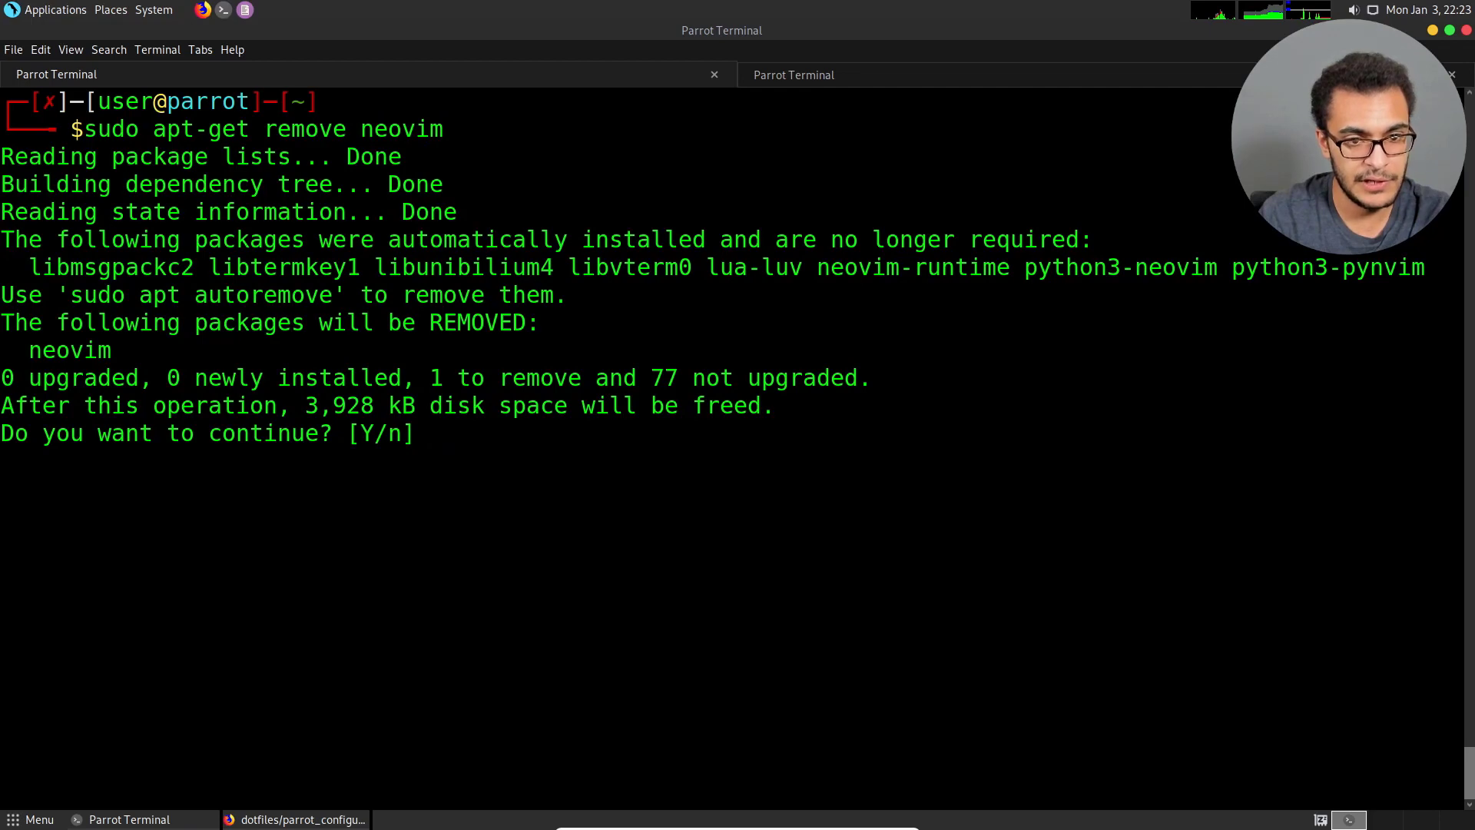
pyautogui.write('y')
pyautogui.press('Return')
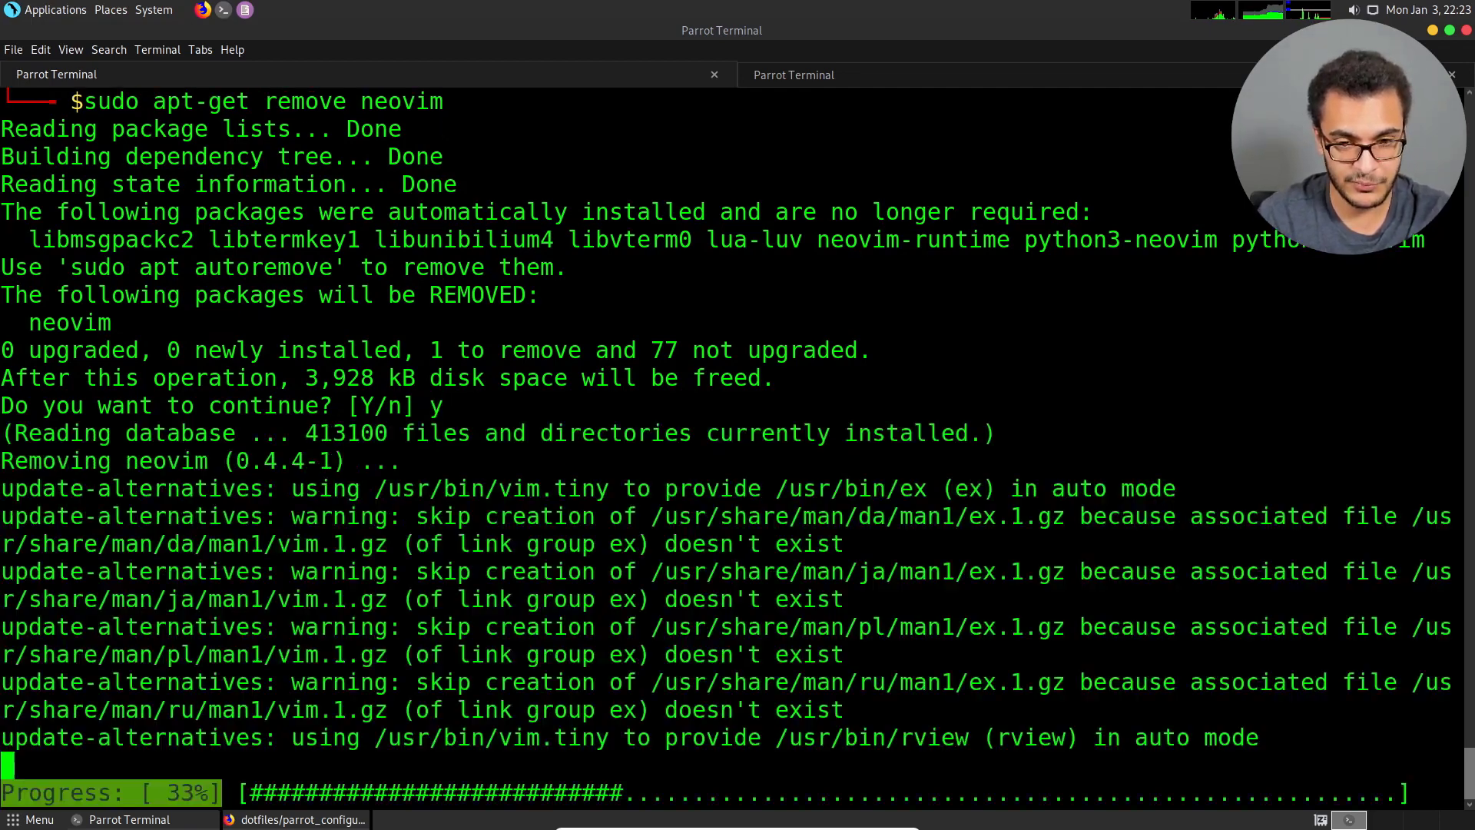
# Install the vim package with apt-get, agreeing to the additional packages and upgrades.
pyautogui.write('sud')
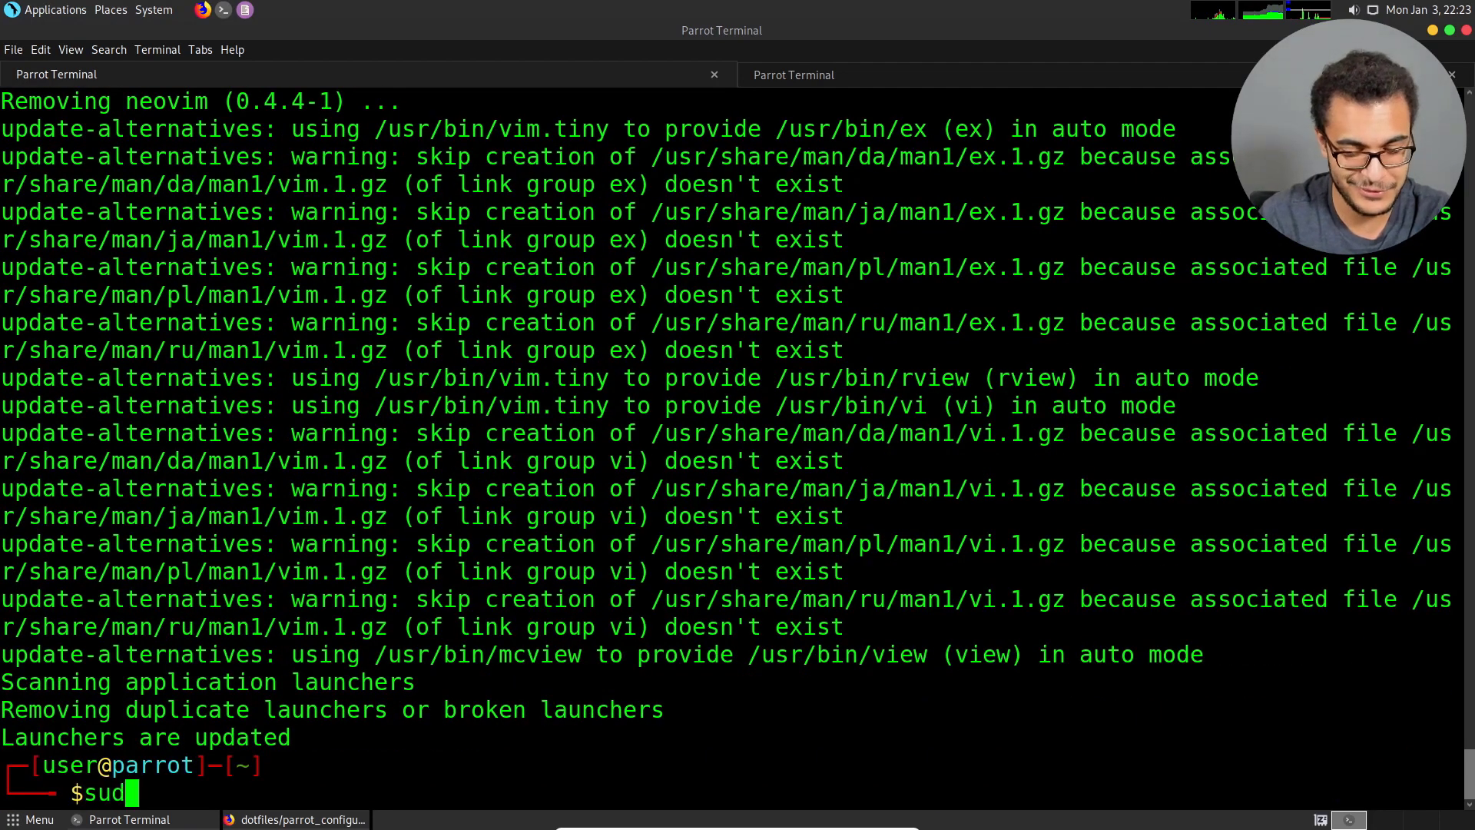
pyautogui.write('o apt-get install vim')
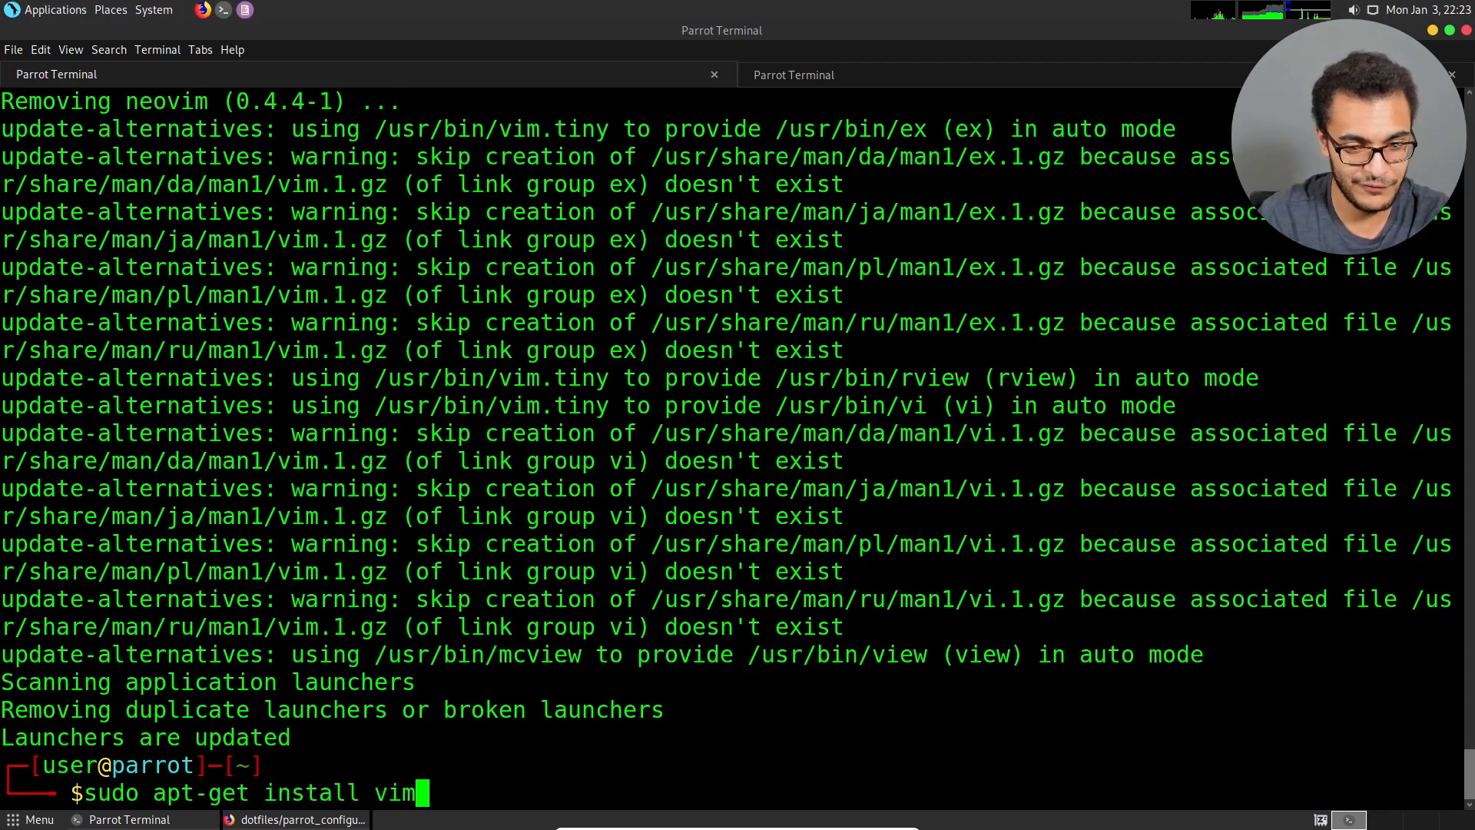
pyautogui.press('Return')
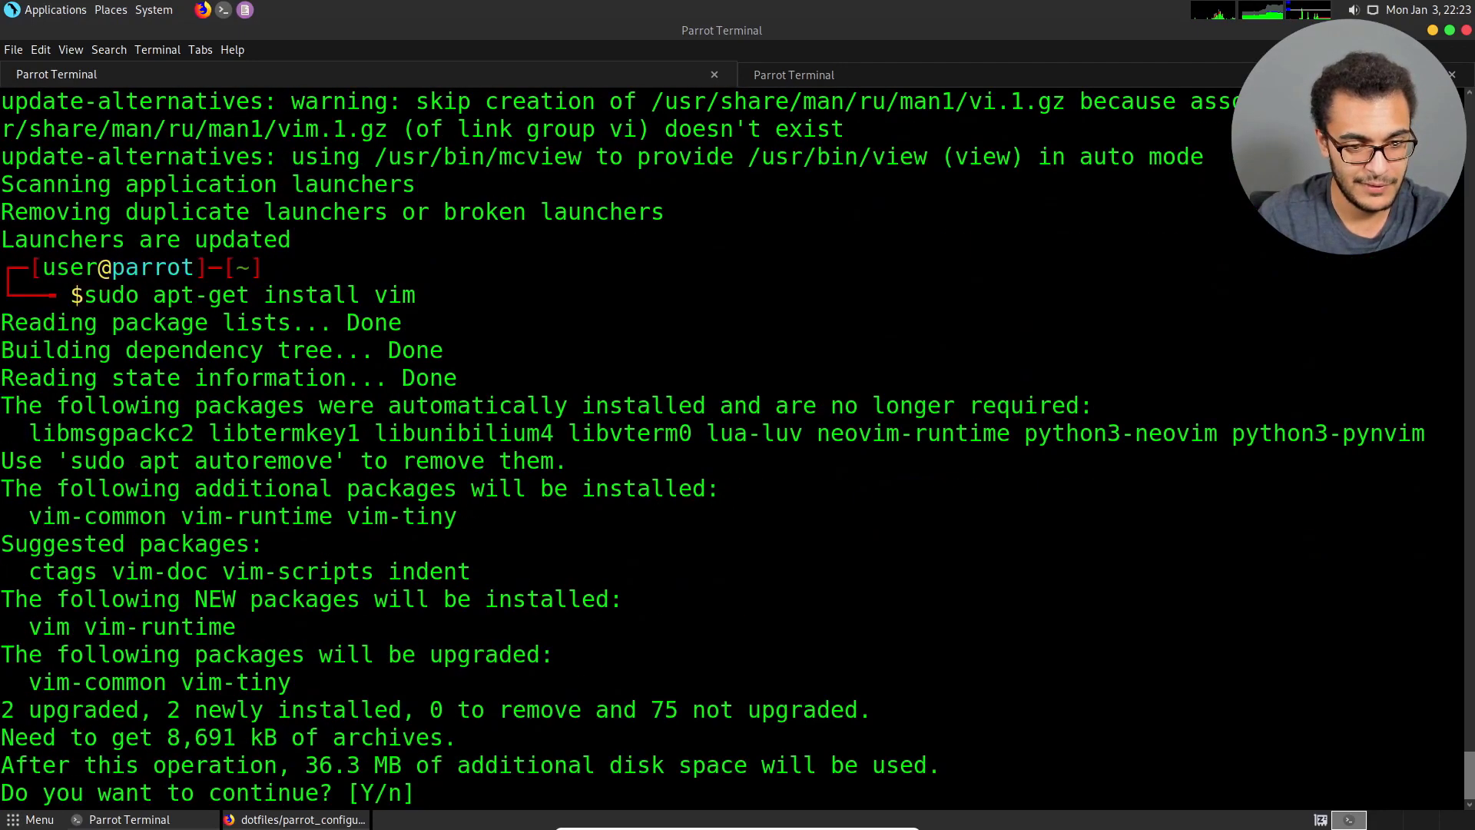
pyautogui.write('y')
pyautogui.press('Return')
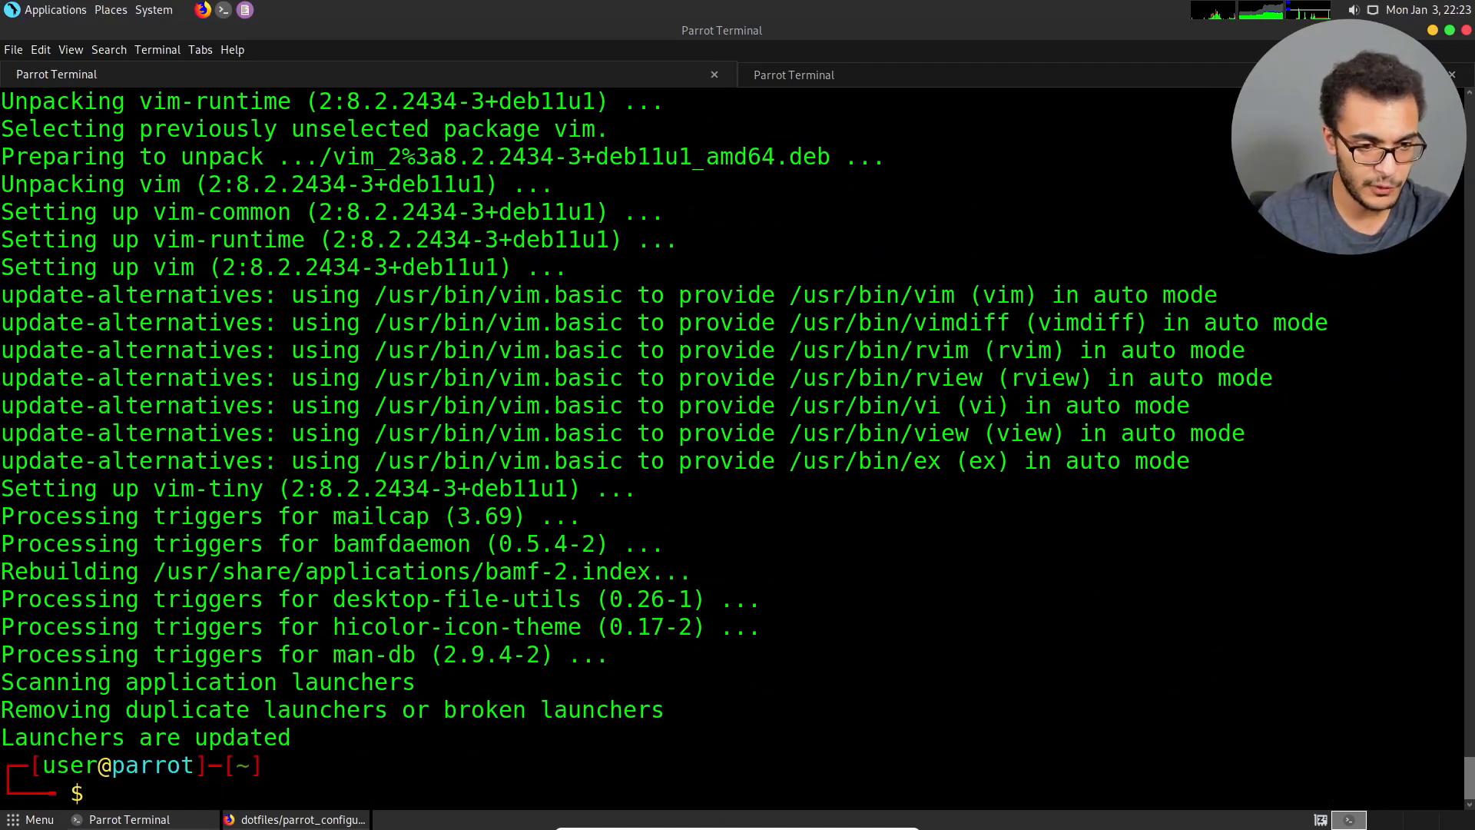
# Open ~/.vimrc in vim and delete the tabstop, nu, ruler, mouse and list setting lines.
pyautogui.write('vim ~/.')
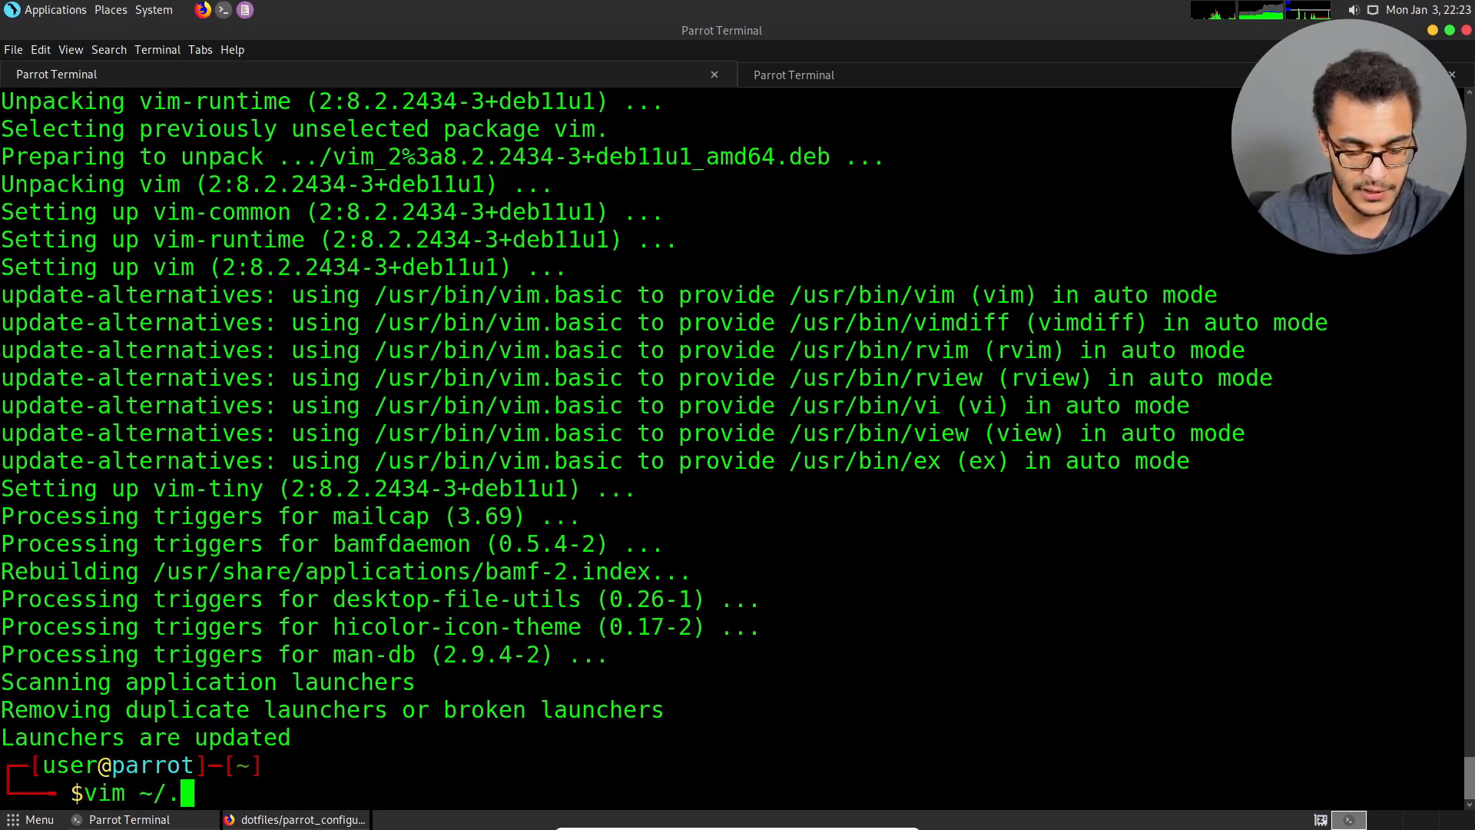
pyautogui.write('vimrc')
pyautogui.press('Return')
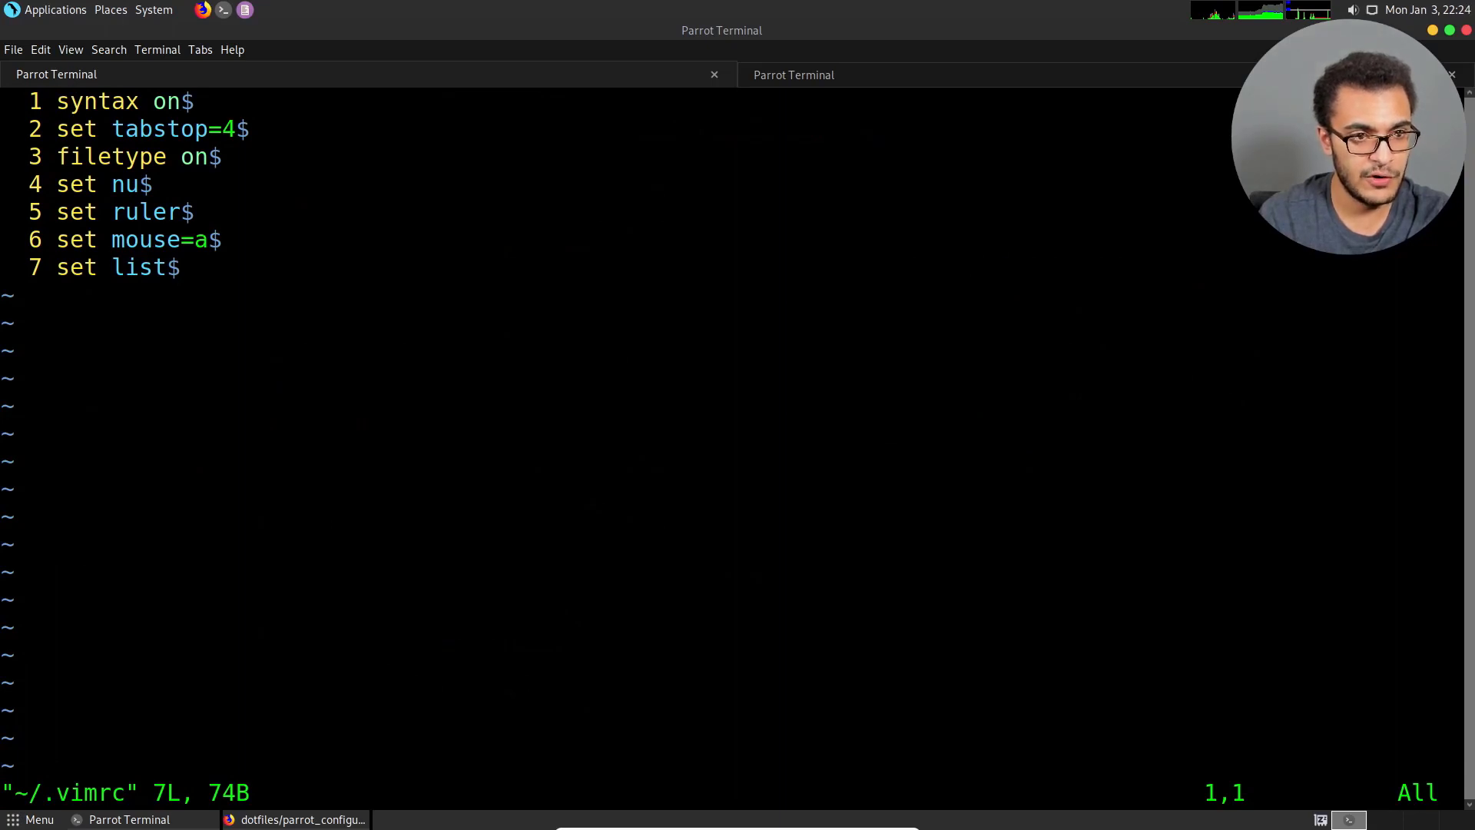
pyautogui.press('j')
pyautogui.press('j')
pyautogui.press('k')
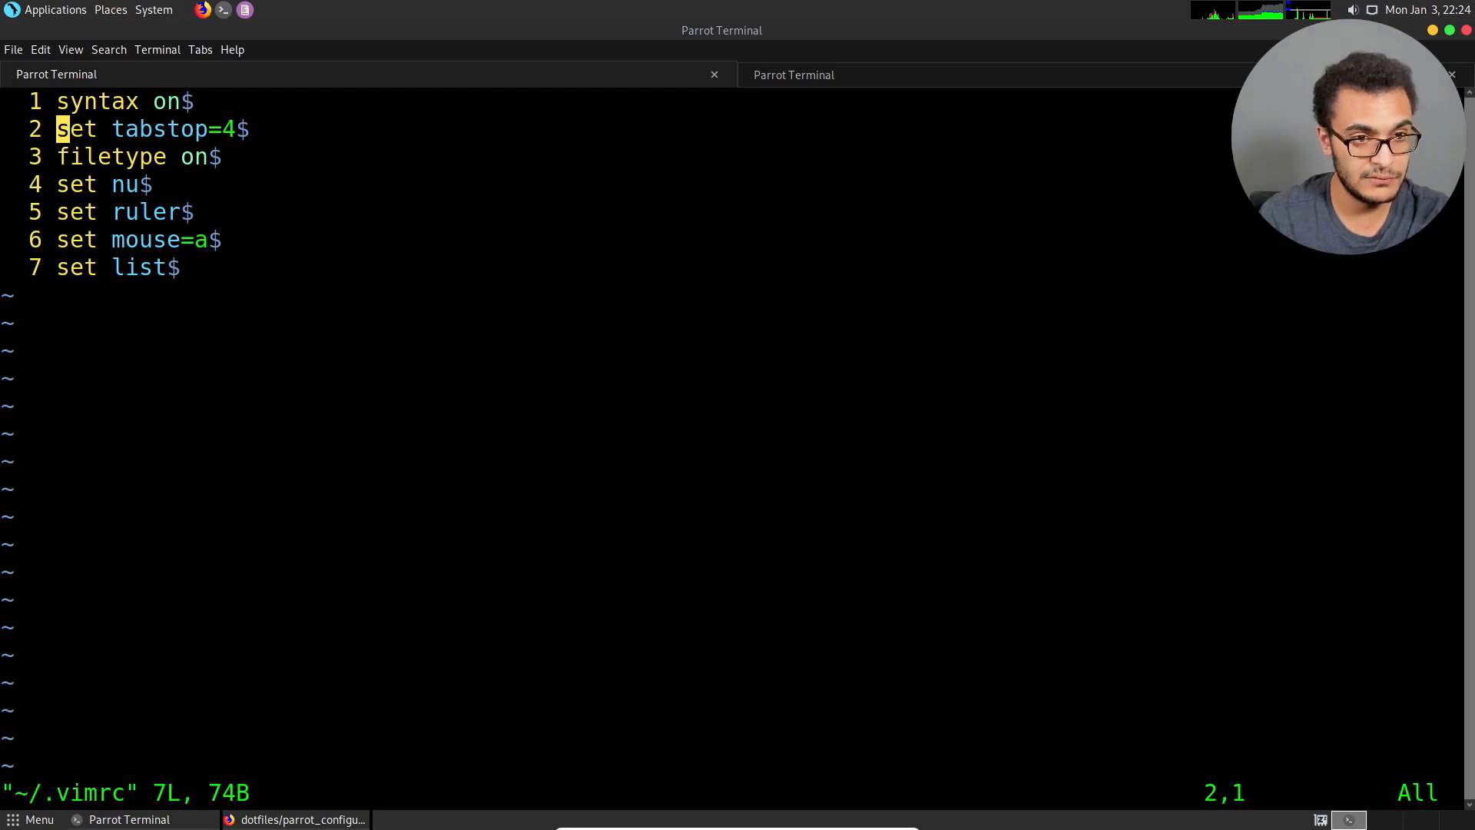
pyautogui.press('d')
pyautogui.press('d')
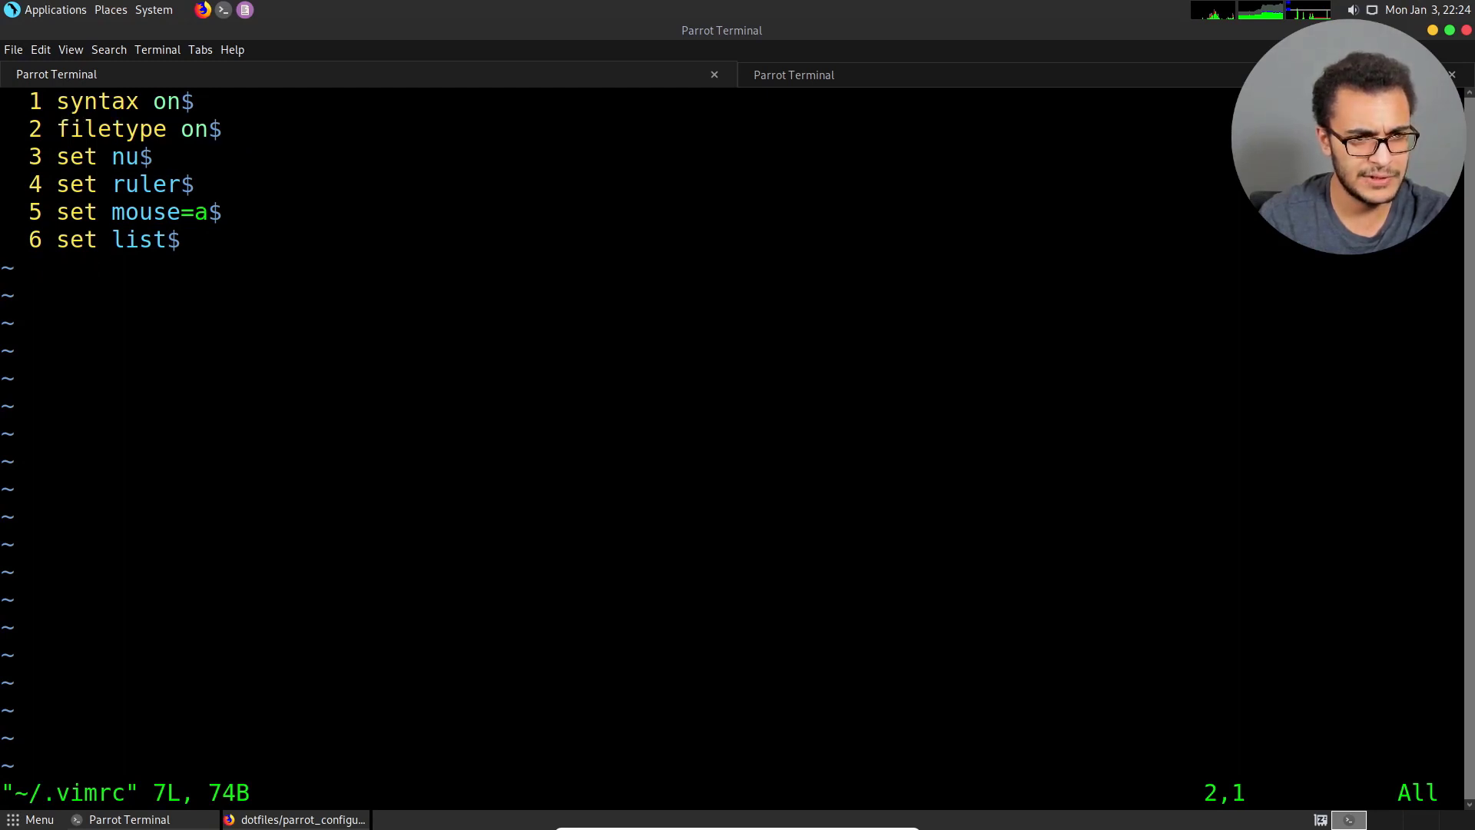
pyautogui.press('j')
pyautogui.press('d')
pyautogui.press('d')
pyautogui.press('j')
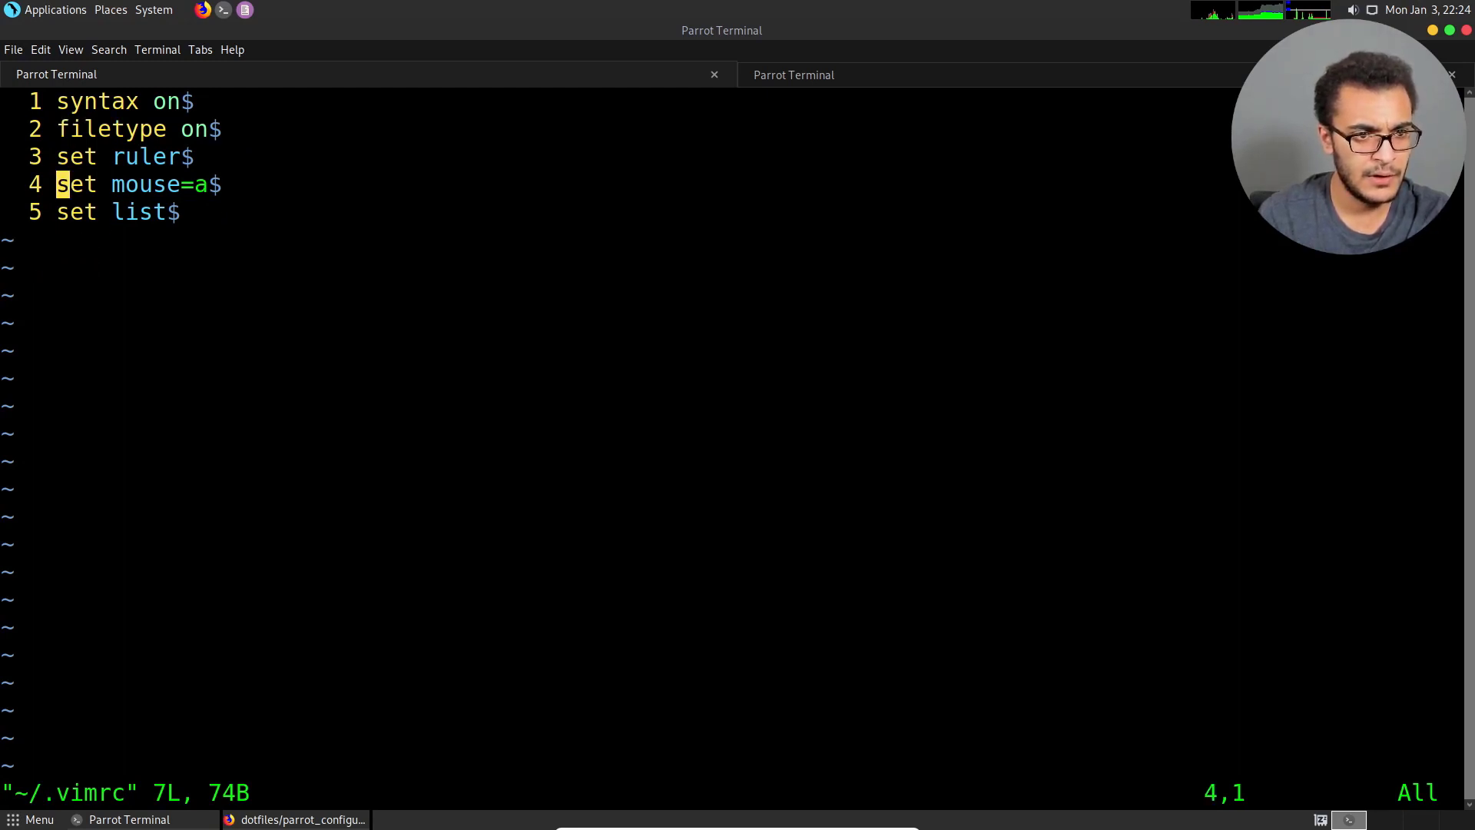
pyautogui.press('k')
pyautogui.press('d')
pyautogui.press('d')
pyautogui.press('d')
pyautogui.press('d')
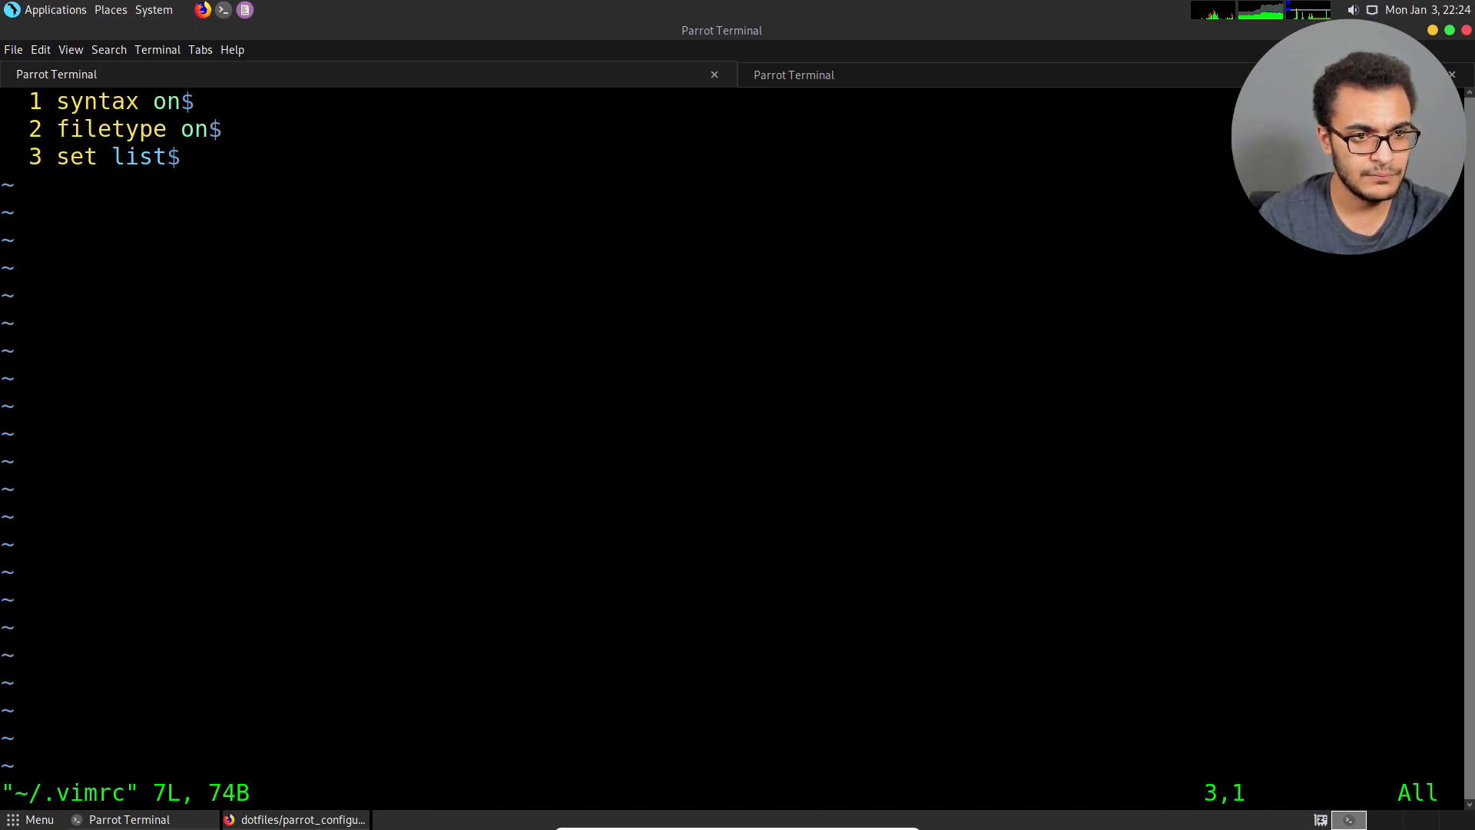
pyautogui.press('d')
pyautogui.press('d')
# Add a "set number" line below "filetype on" in .vimrc, then save the file and quit vim.
pyautogui.press('l')
pyautogui.press('l')
pyautogui.press('l')
pyautogui.press('l')
pyautogui.press('l')
pyautogui.press('l')
pyautogui.press('l')
pyautogui.press('l')
pyautogui.press('l')
pyautogui.press('l')
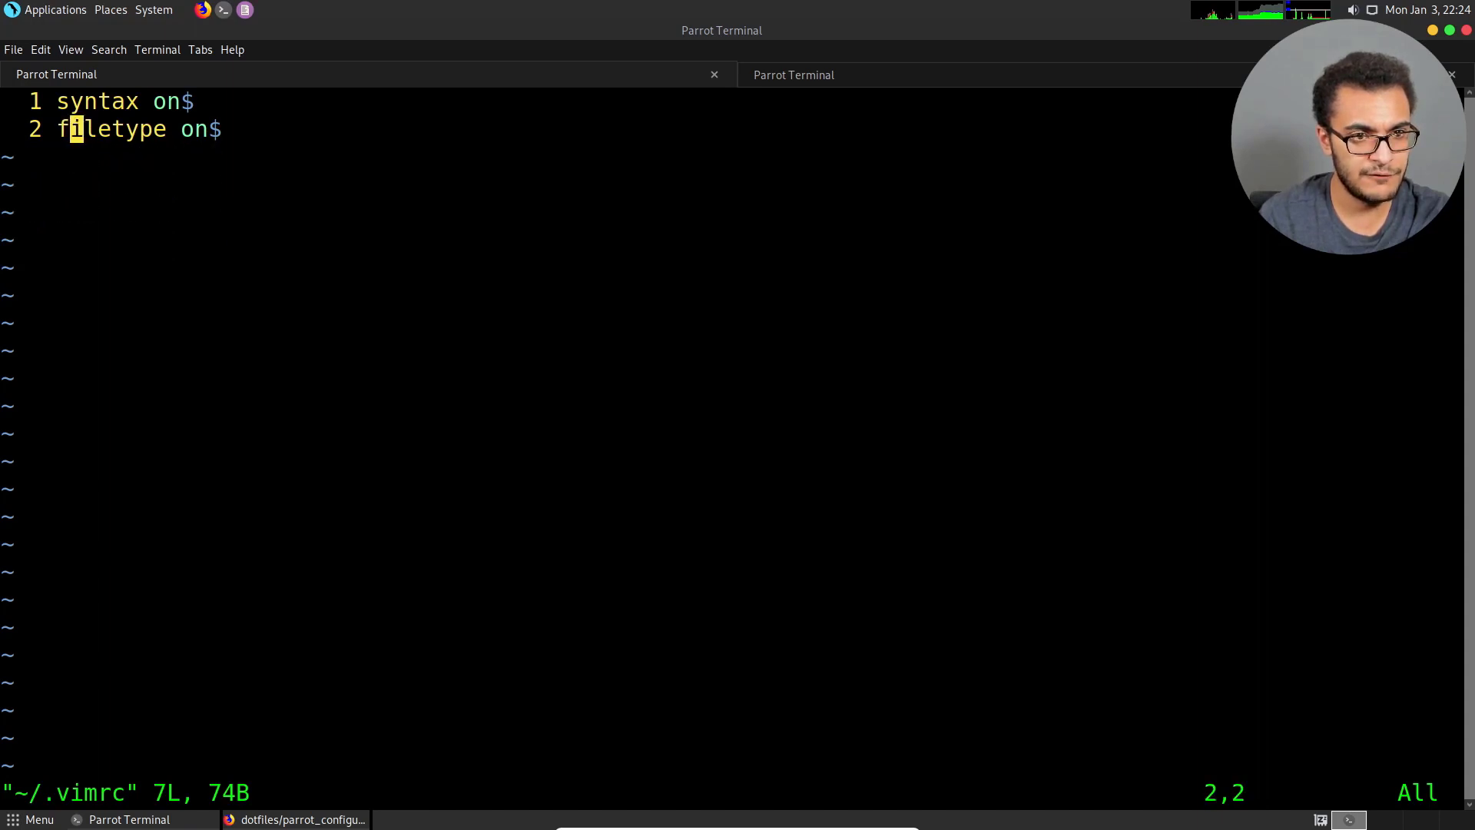
pyautogui.press('a')
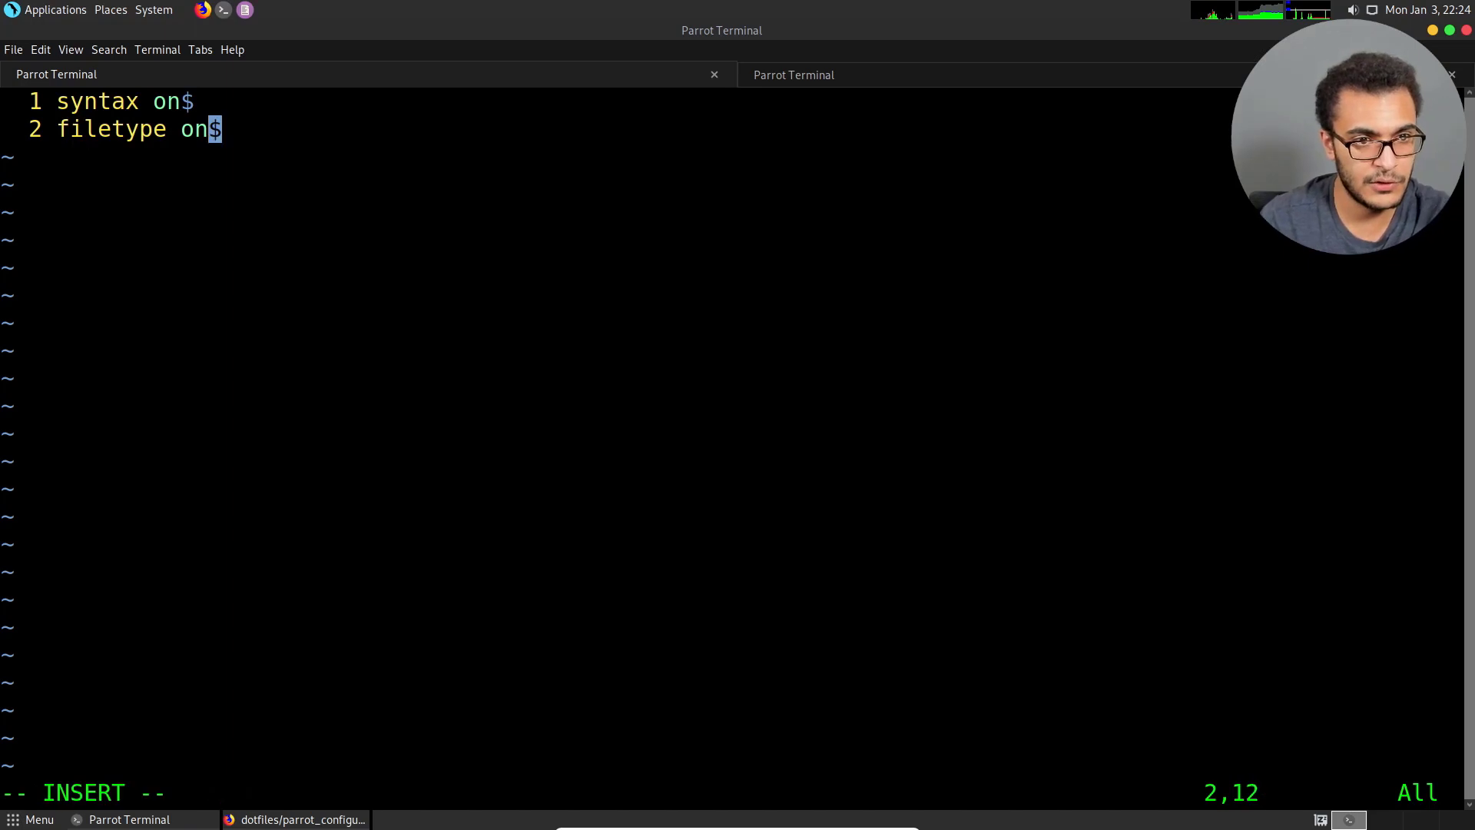
pyautogui.press('Return')
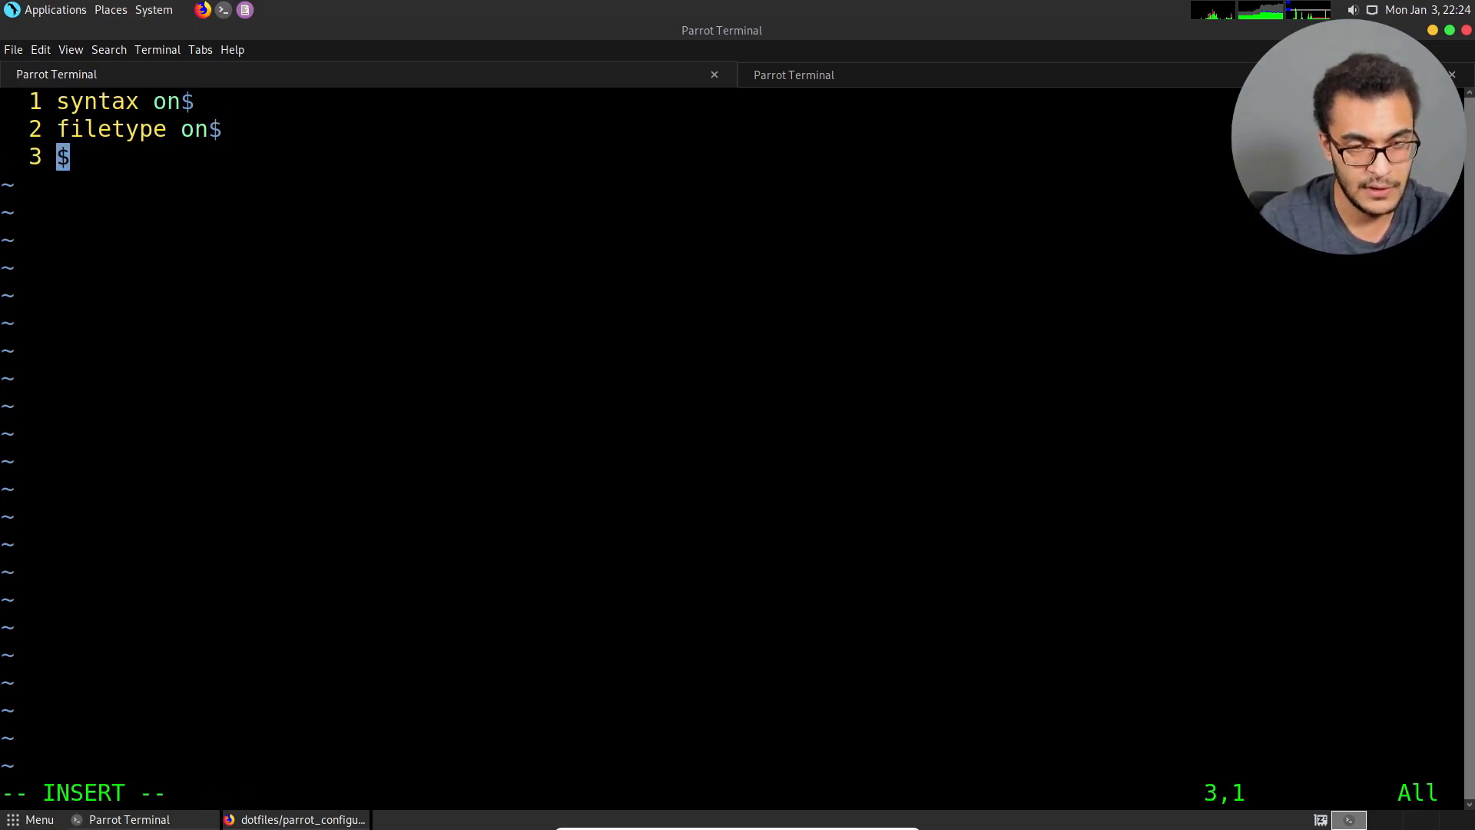
pyautogui.write('set number')
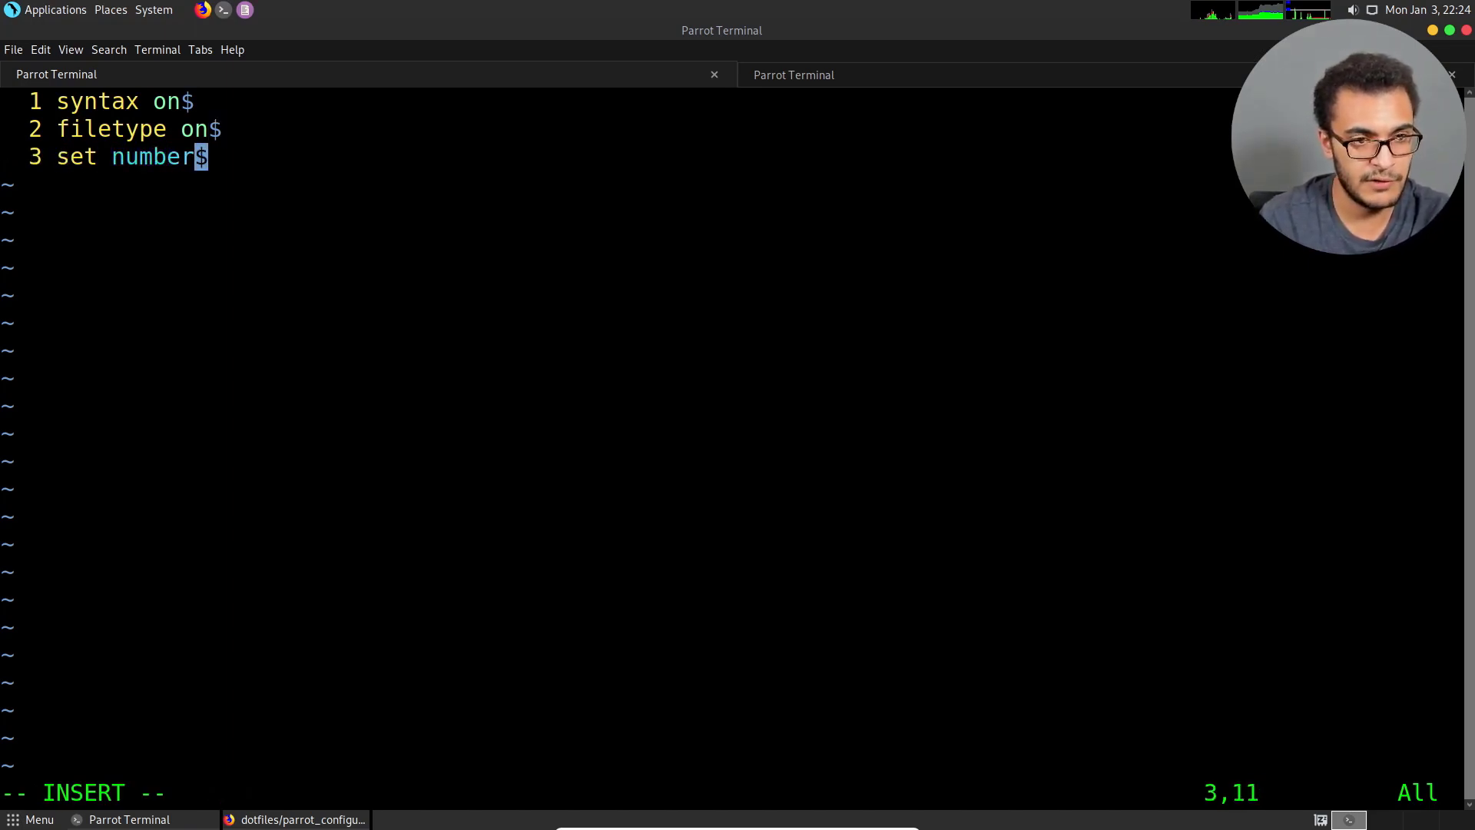
pyautogui.press('BackSpace')
pyautogui.write('r')
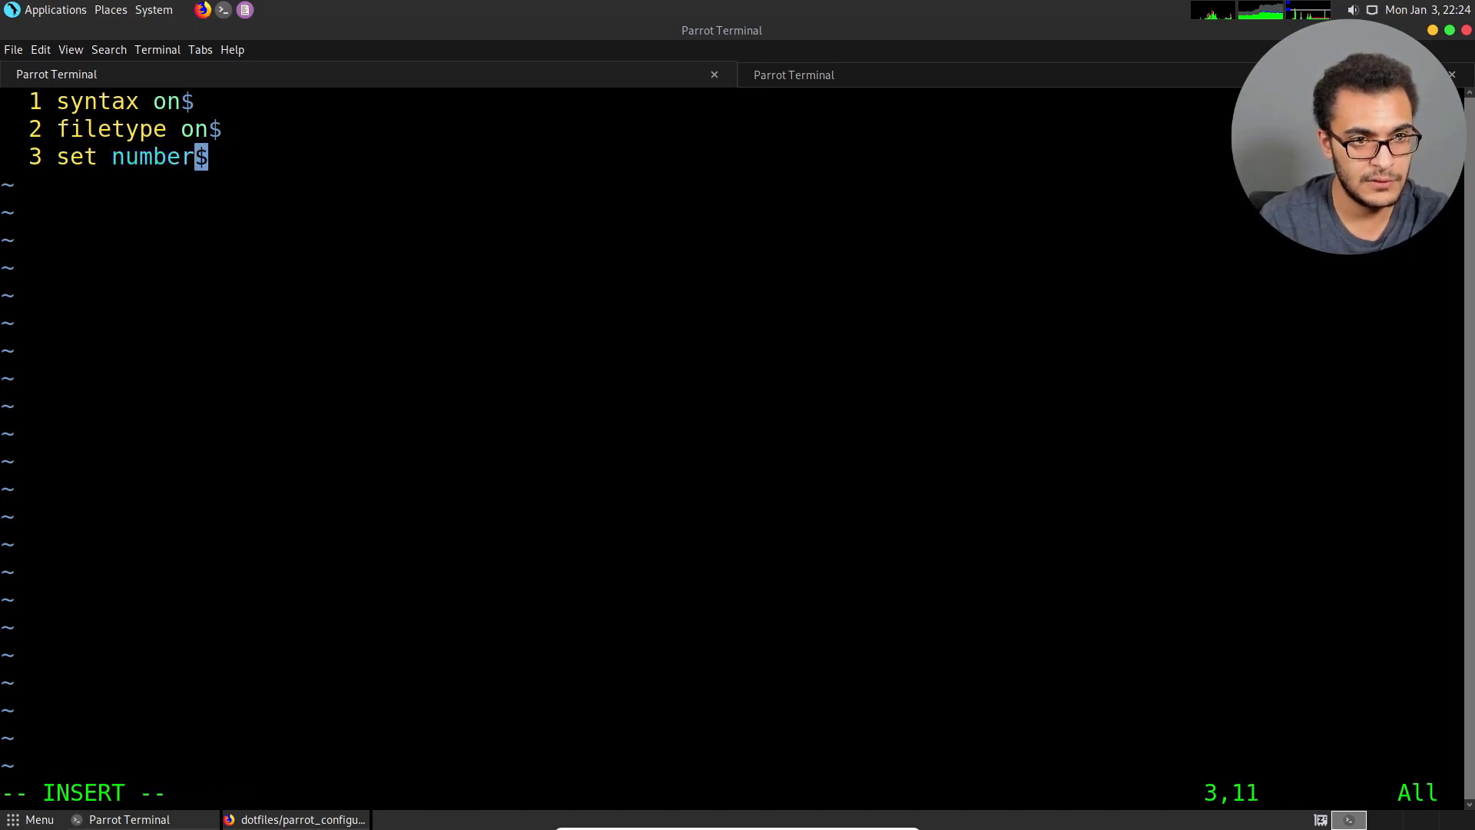
pyautogui.press('Escape')
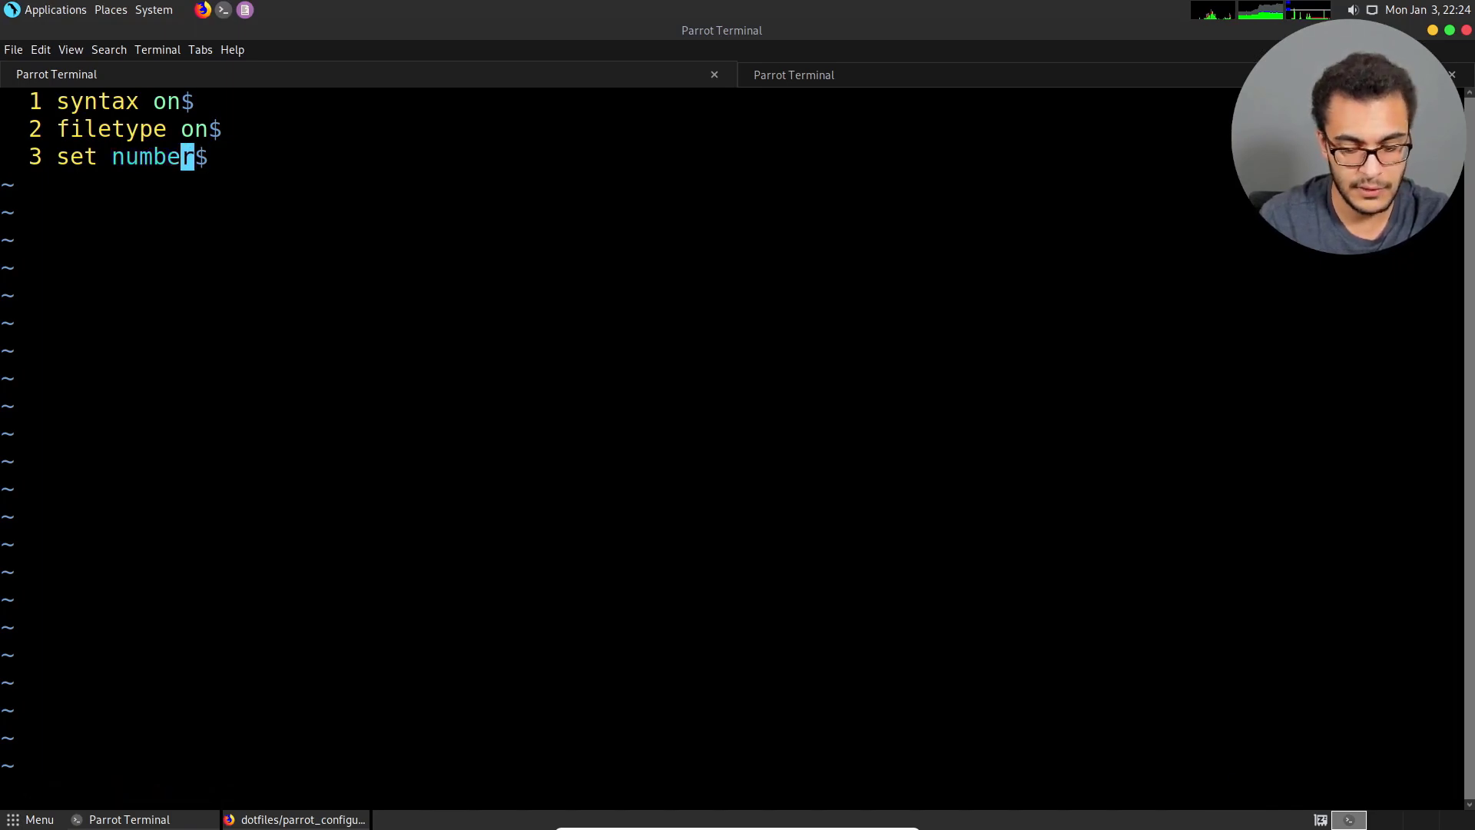
pyautogui.write(':wq')
pyautogui.press('Return')
# Reopen ~/.vimrc in vim to check the saved configuration.
pyautogui.write('vim ')
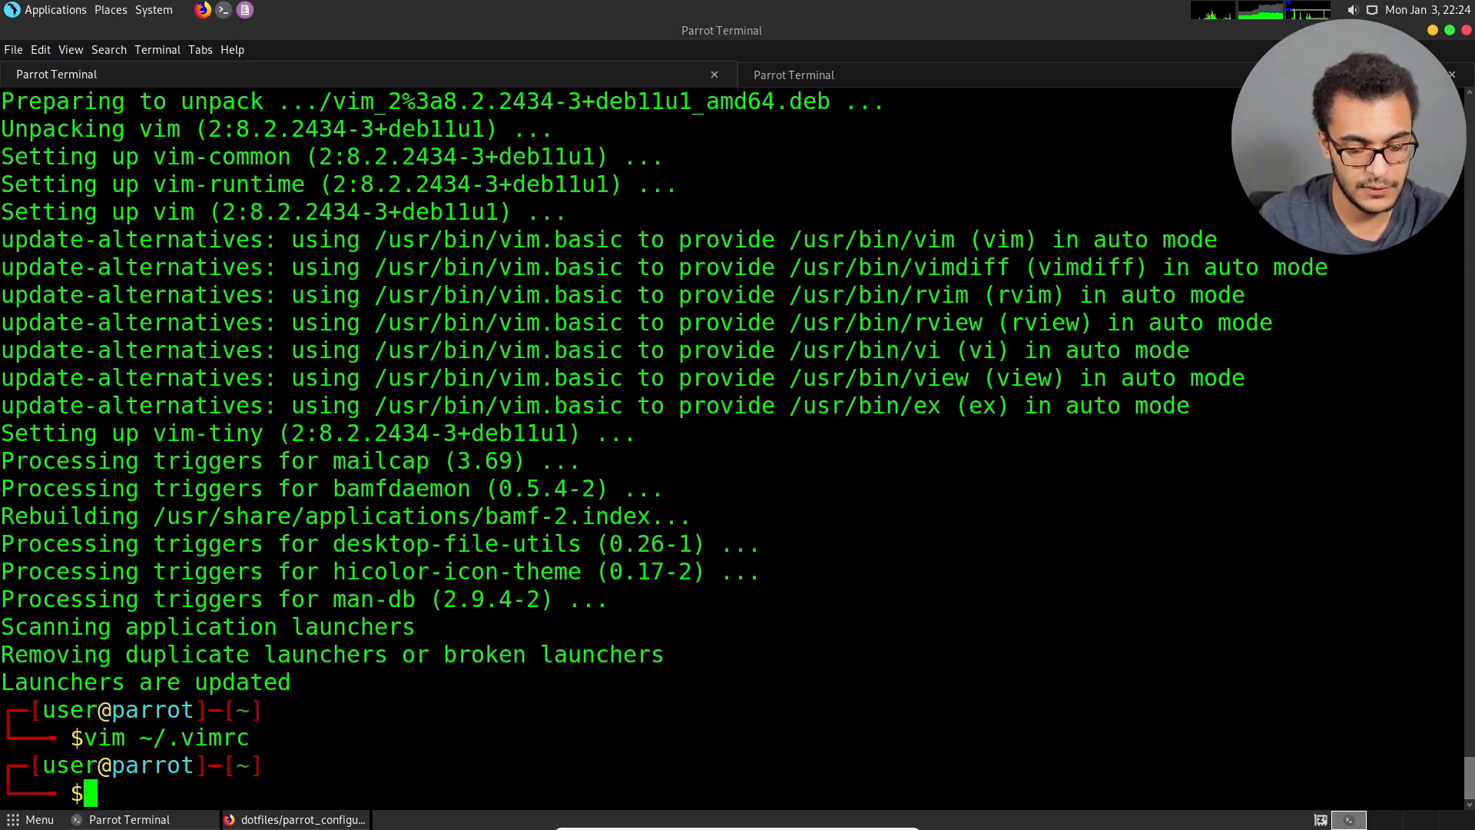
pyautogui.write('~/.vom')
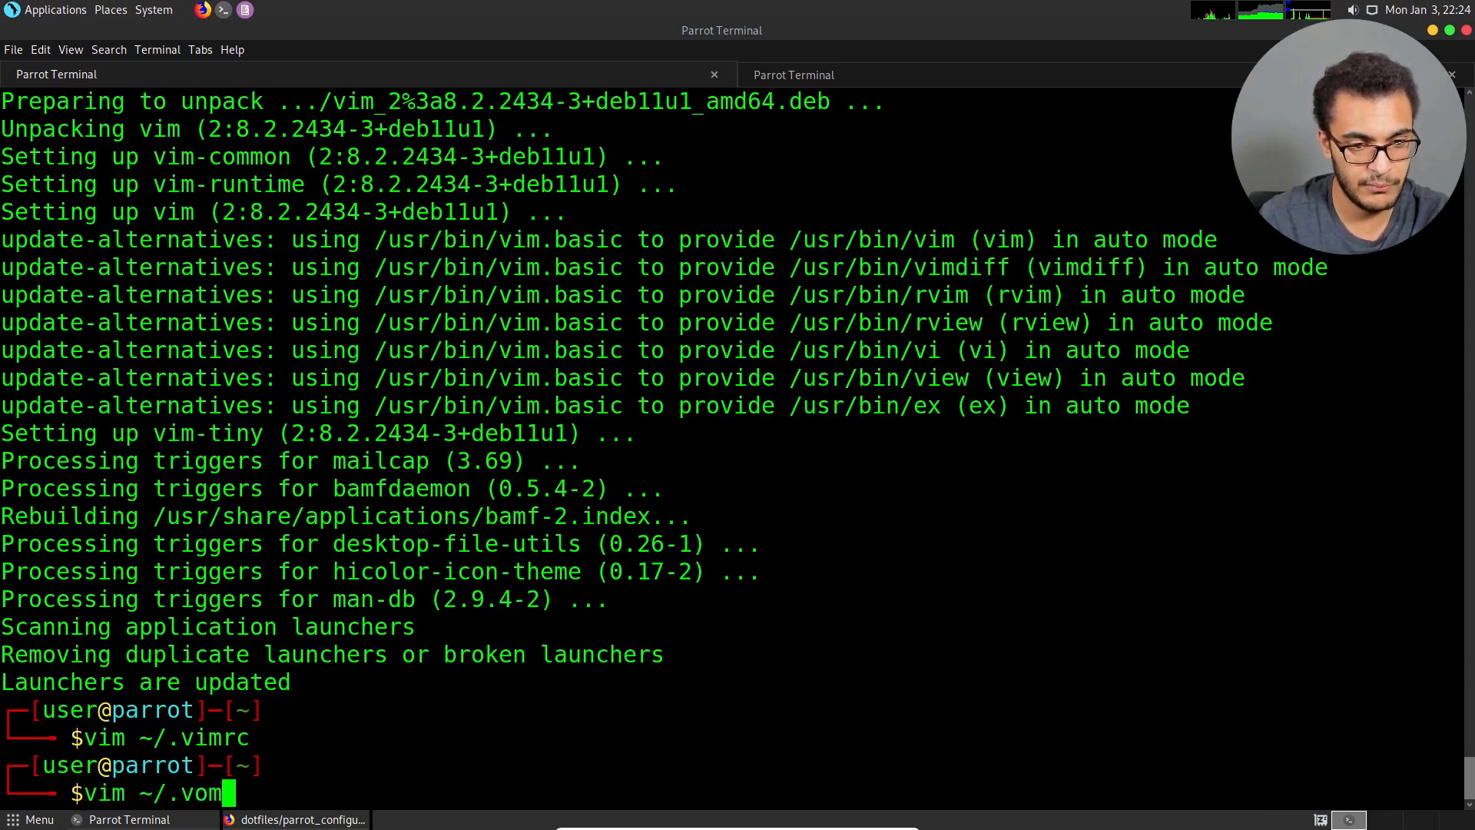
pyautogui.press('BackSpace')
pyautogui.press('BackSpace')
pyautogui.write('im')
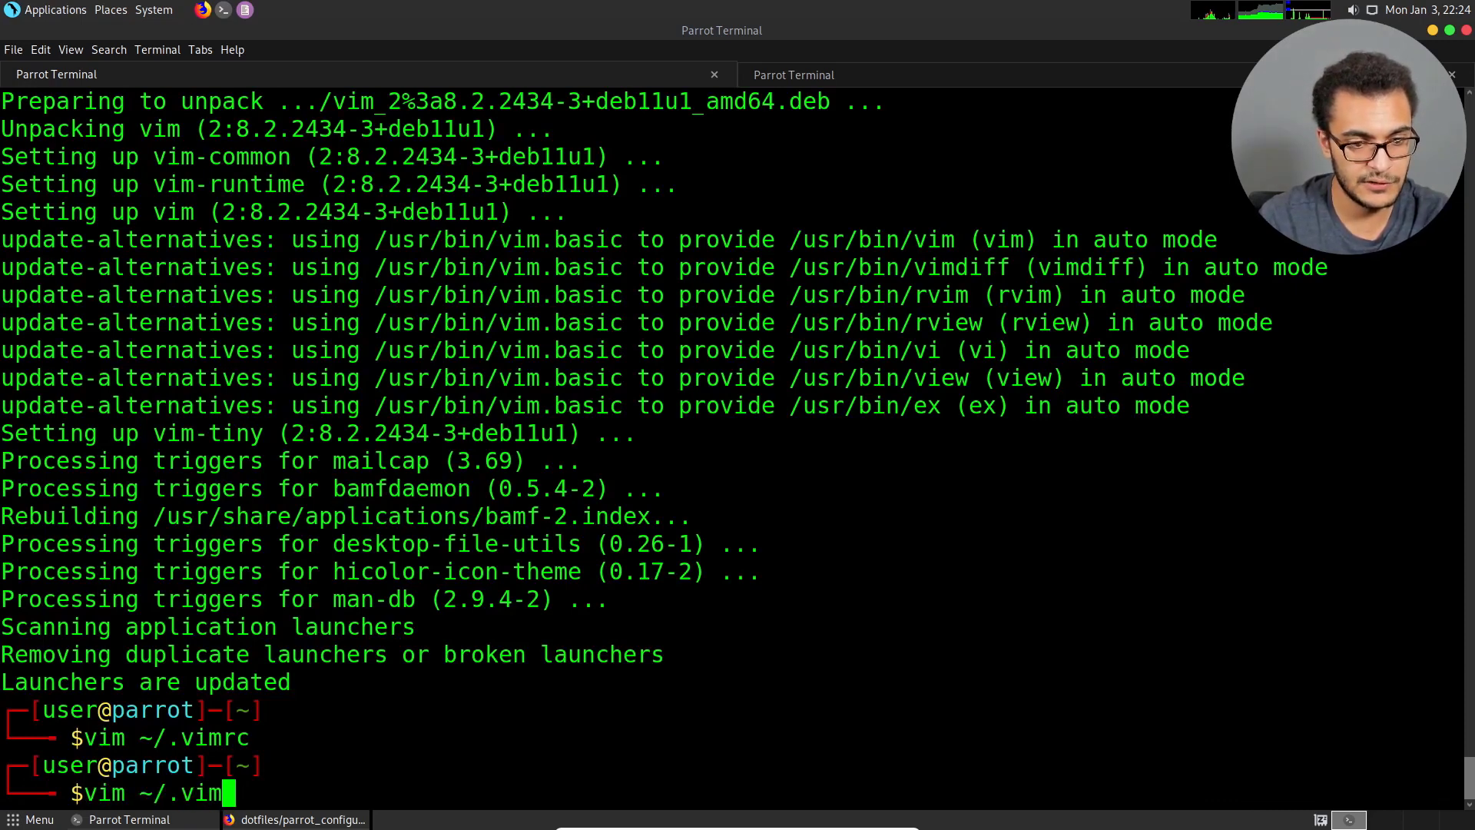
pyautogui.press('Tab')
pyautogui.press('Tab')
pyautogui.press('Tab')
pyautogui.write('rc')
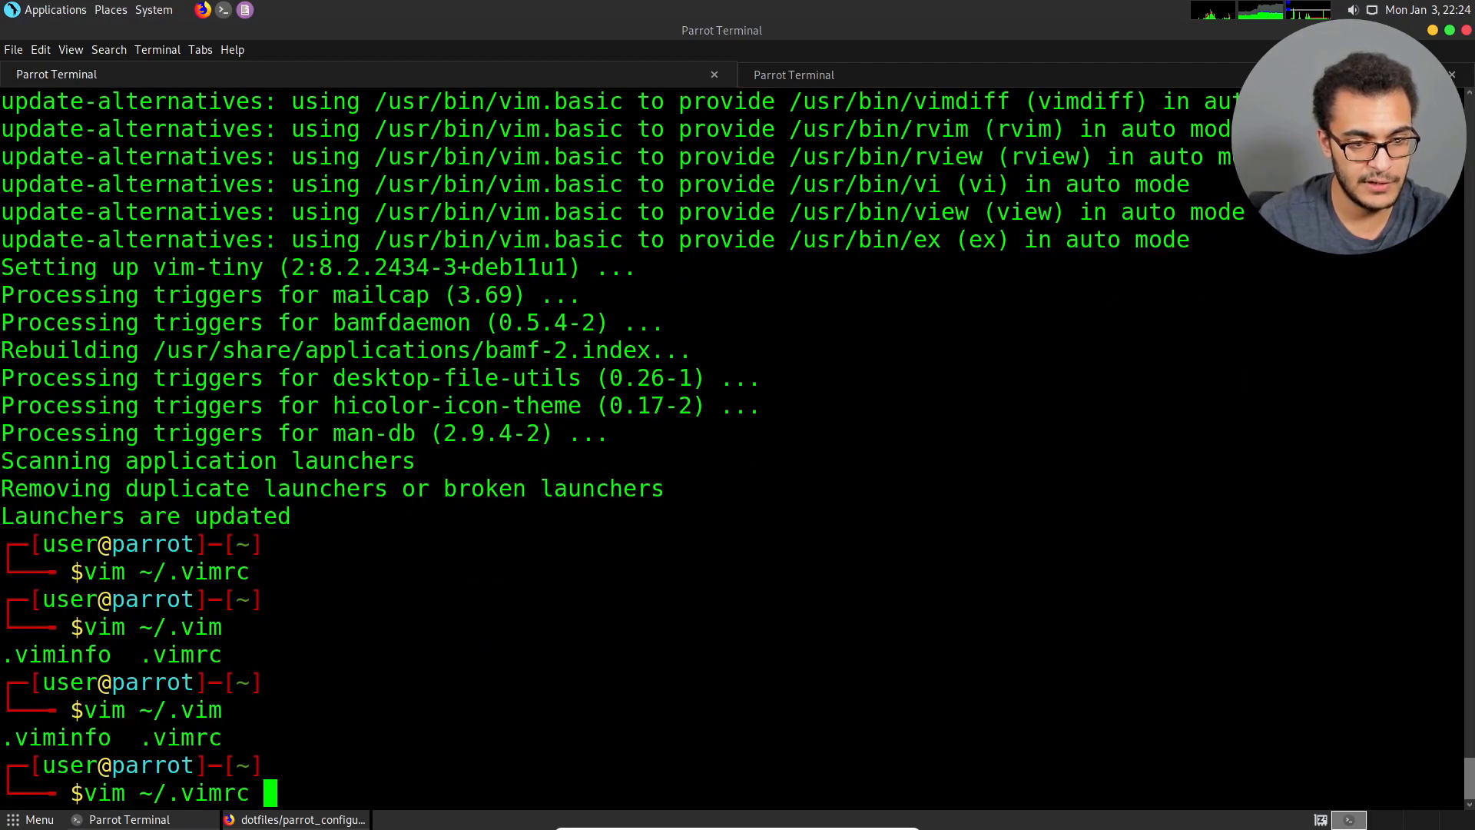
pyautogui.press('Return')
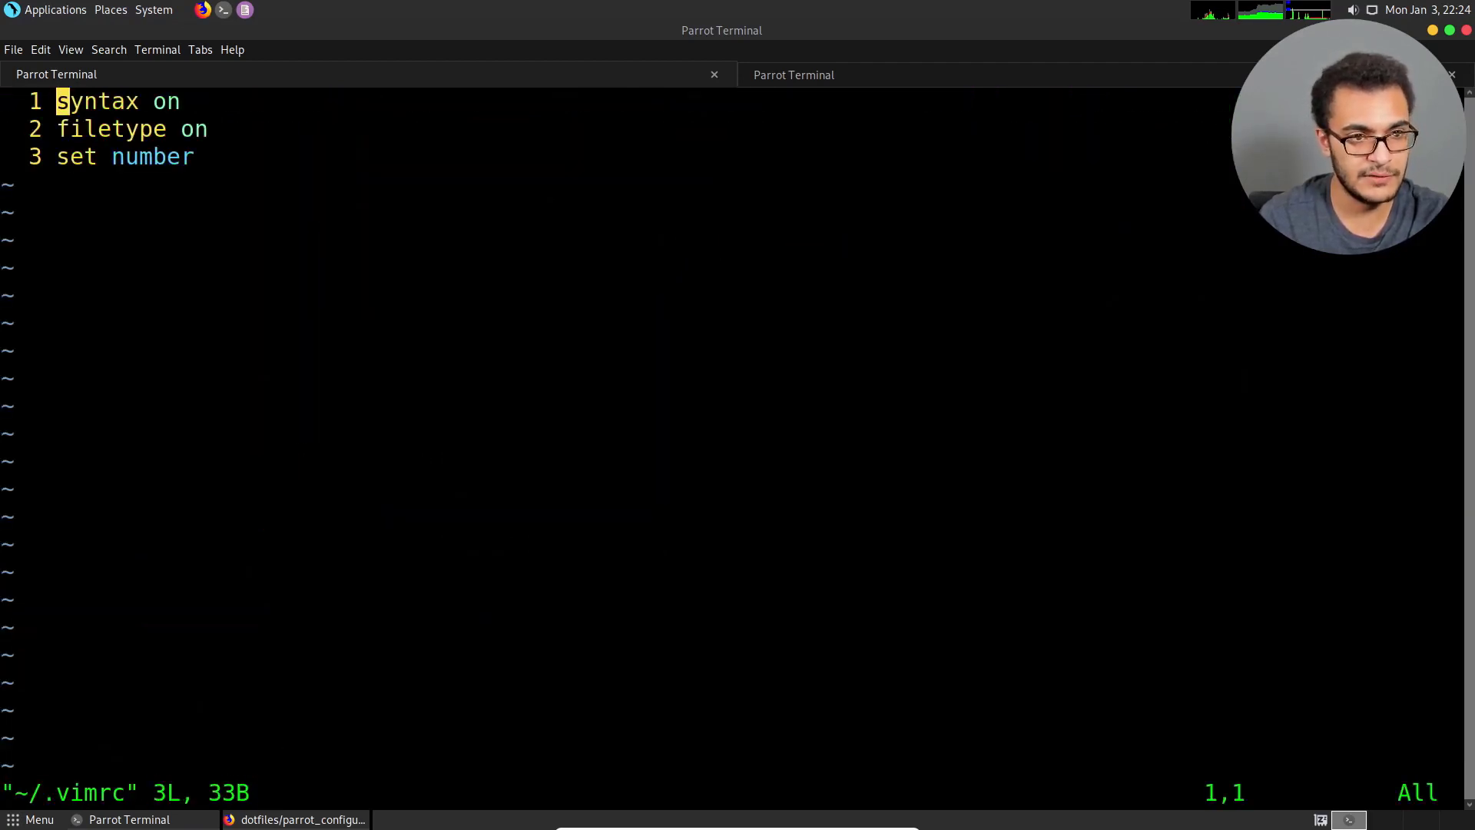
# Move through the syntax, filetype and number lines of .vimrc to review them, and quit vim without saving.
pyautogui.press('j')
pyautogui.press('j')
pyautogui.press('k')
pyautogui.press('k')
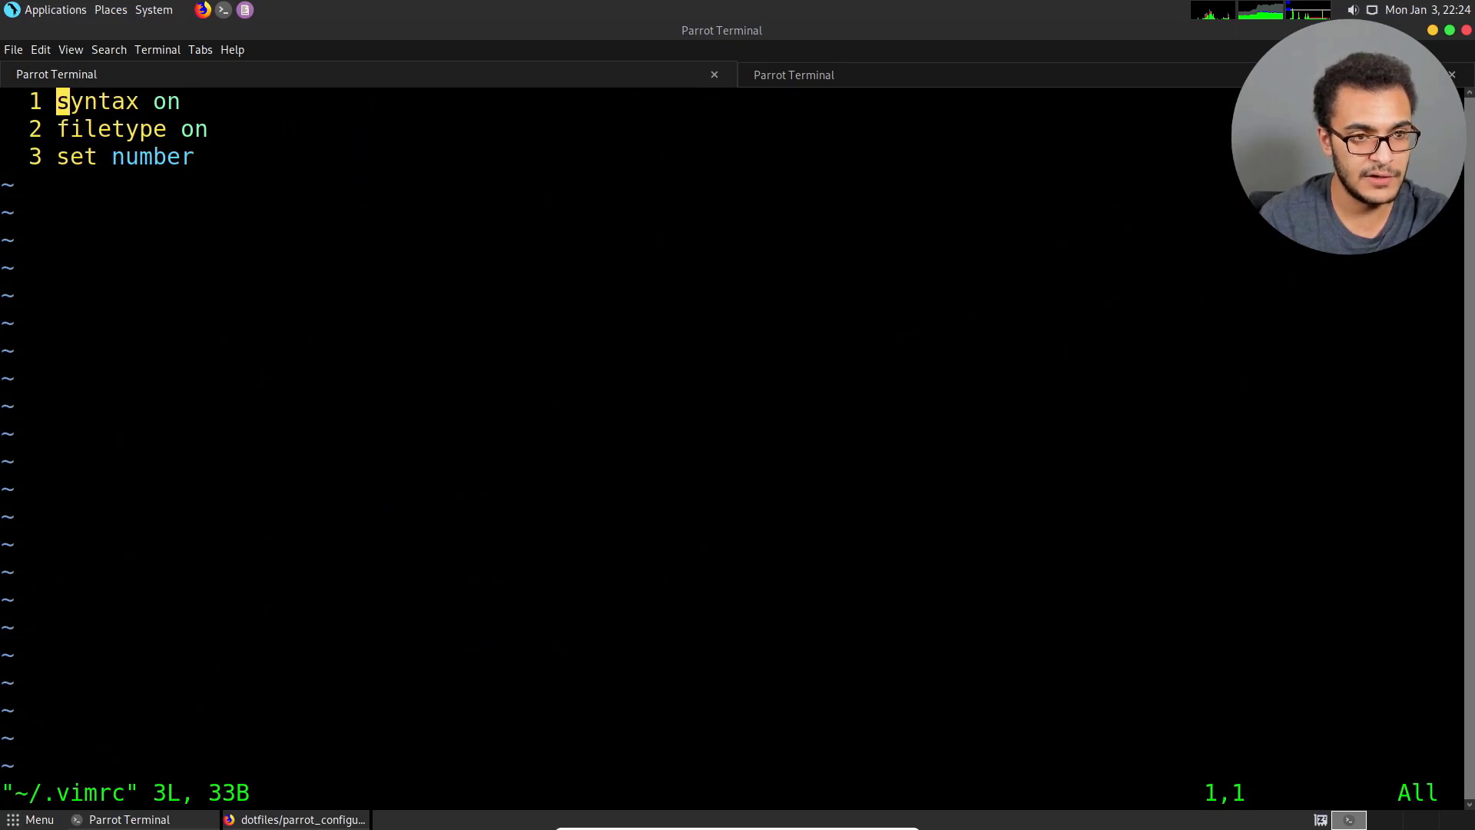
pyautogui.press('j')
pyautogui.press('j')
pyautogui.press('k')
pyautogui.press('k')
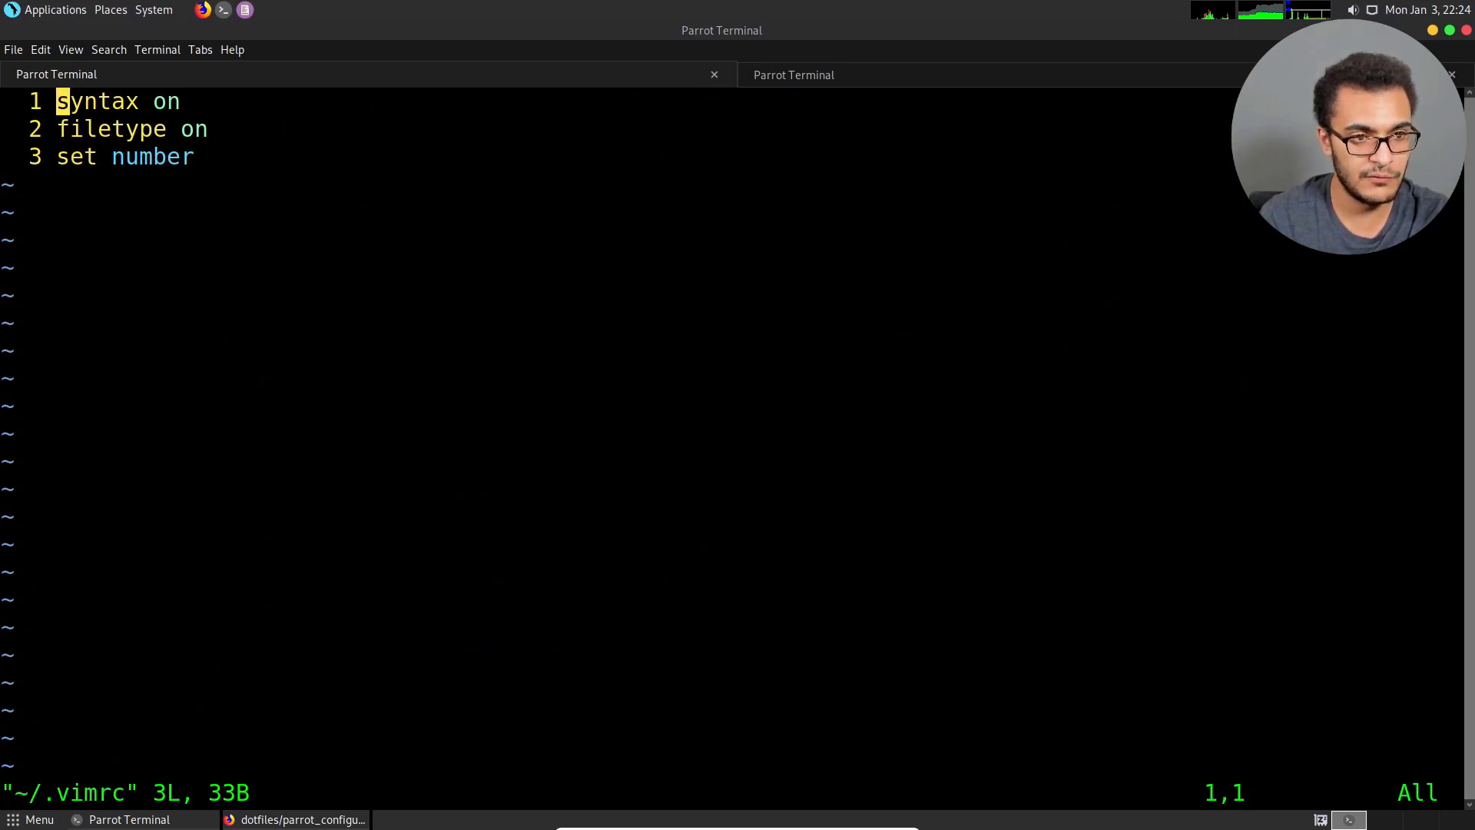
pyautogui.press('j')
pyautogui.press('j')
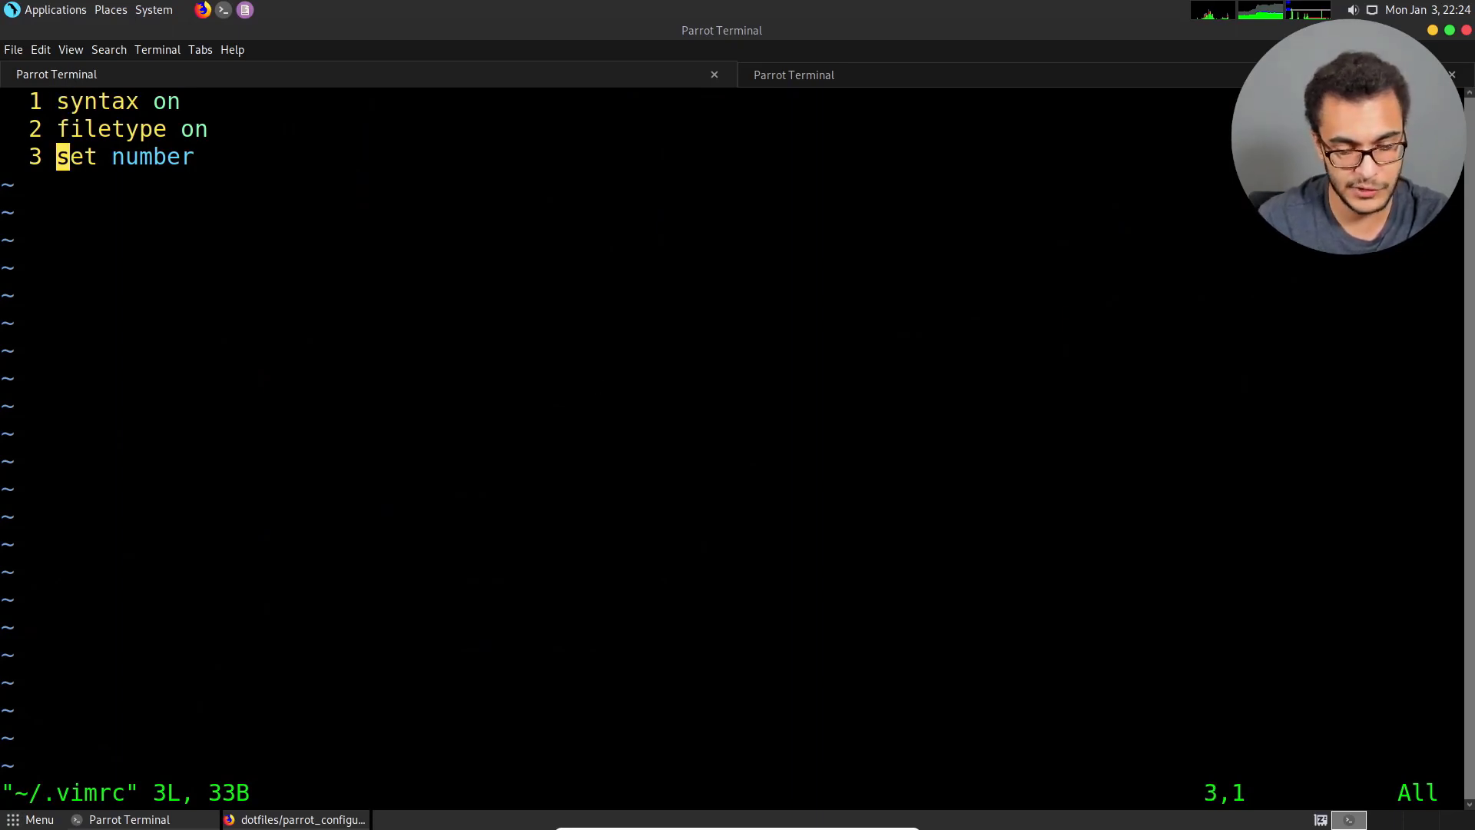
pyautogui.write(':q!')
pyautogui.press('Return')
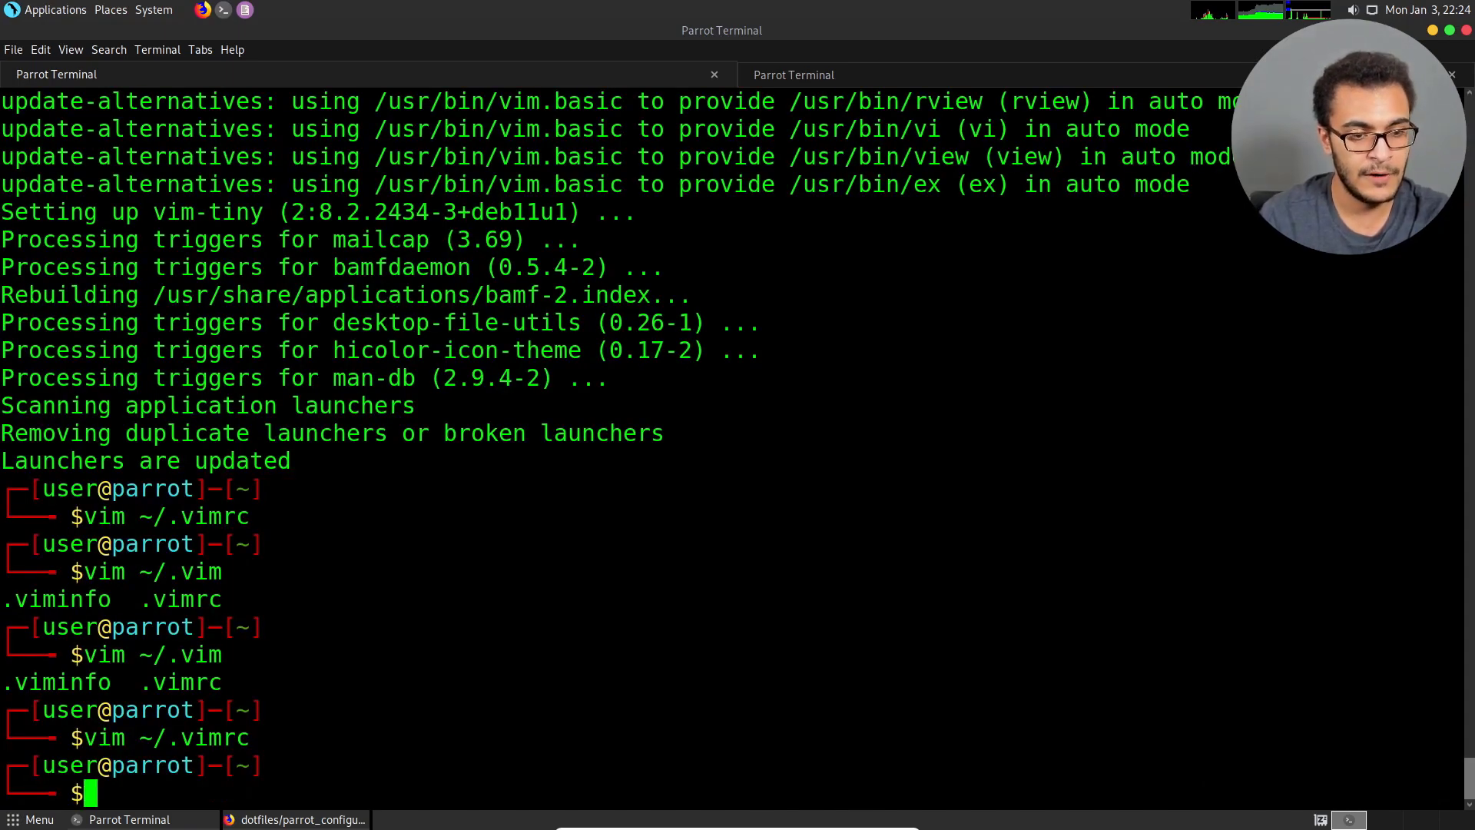
# Clear the terminal output and close the second terminal tab.
pyautogui.hotkey('ctrl', 'l')
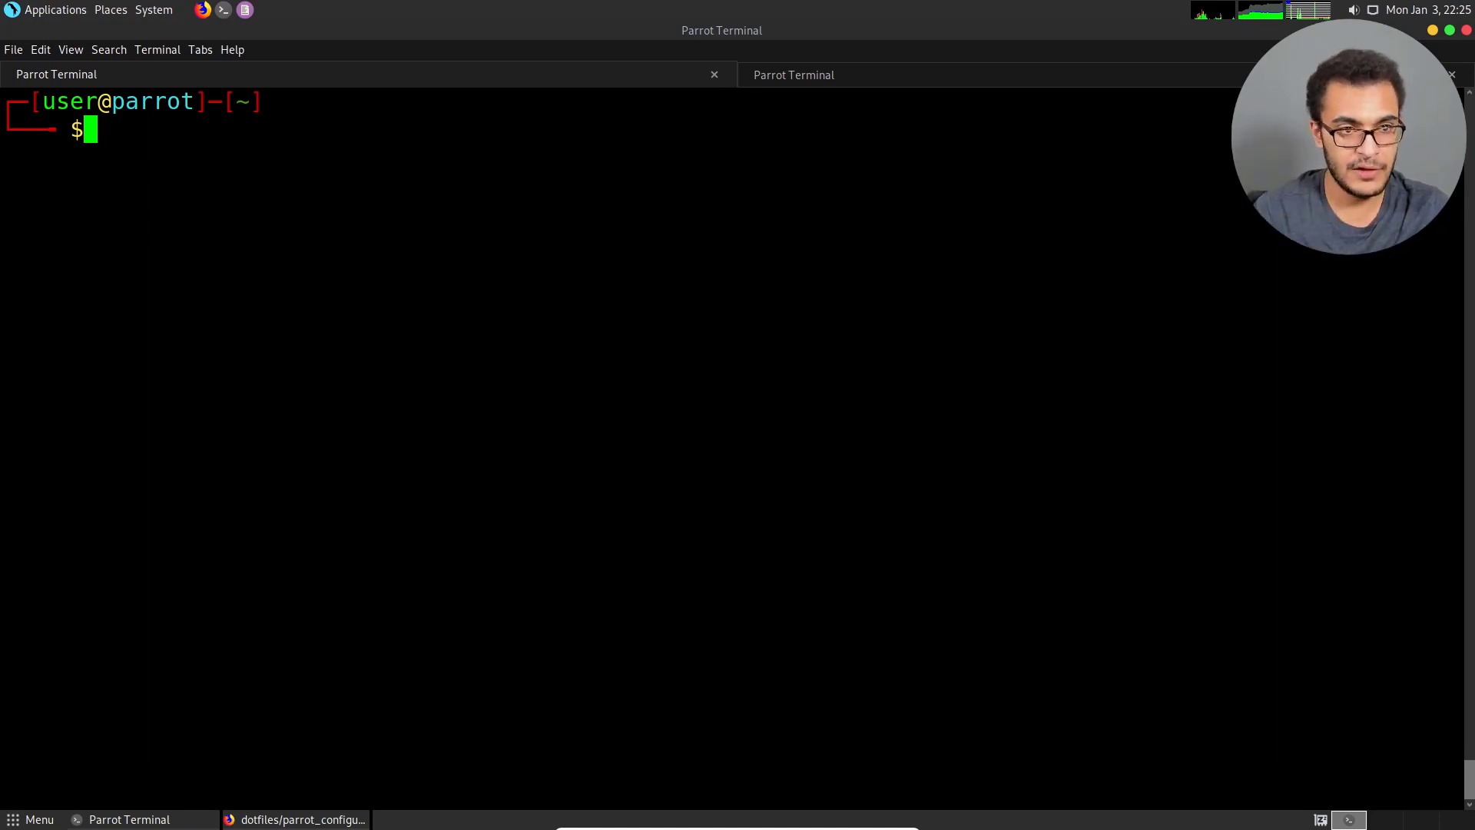
pyautogui.click(817, 85)
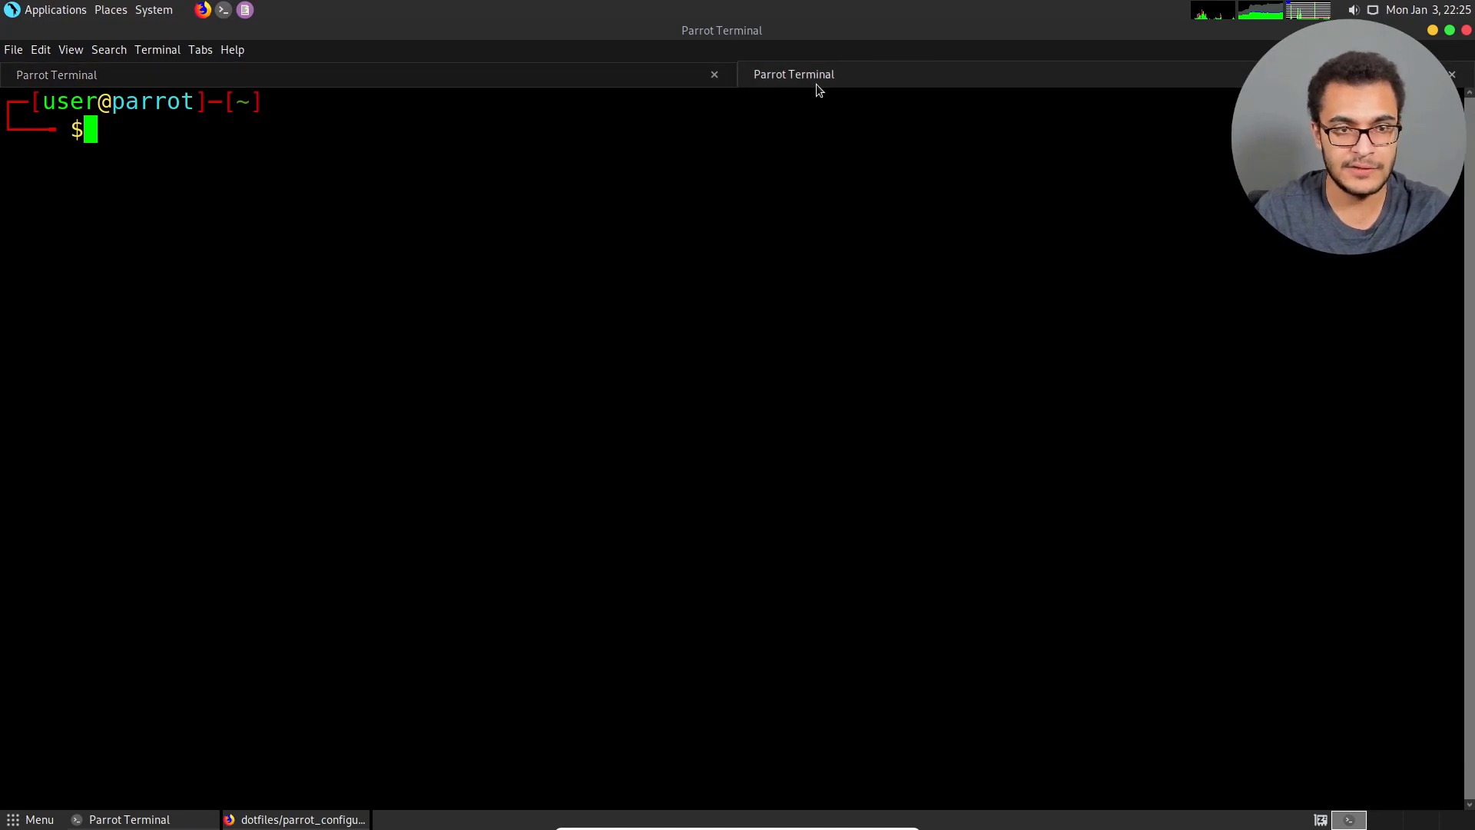
pyautogui.click(1451, 74)
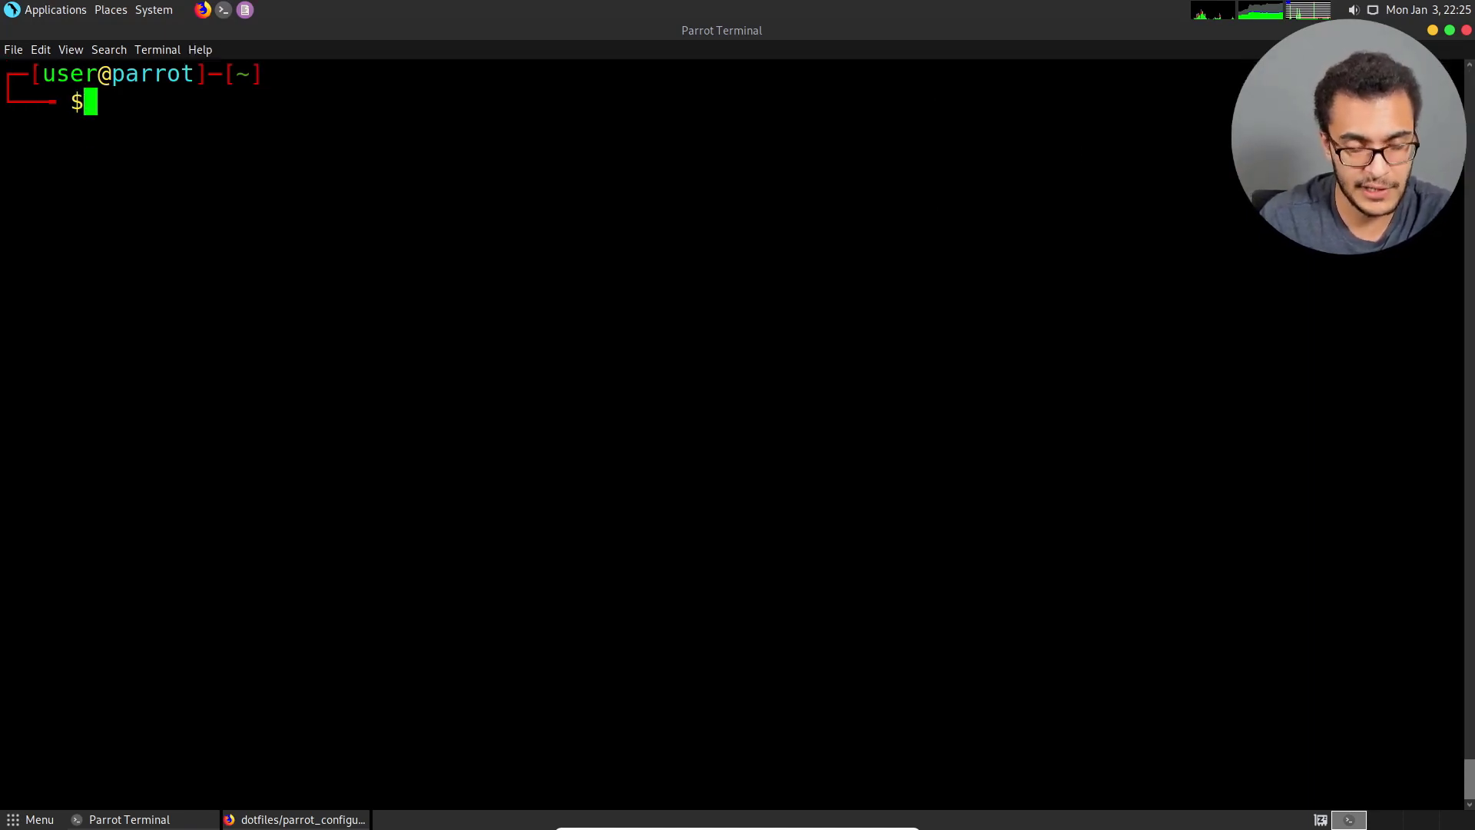
# Display the contents of /usr/share/windows-resources/ by completing the path in an ls -al command.
pyautogui.write('ls -al /')
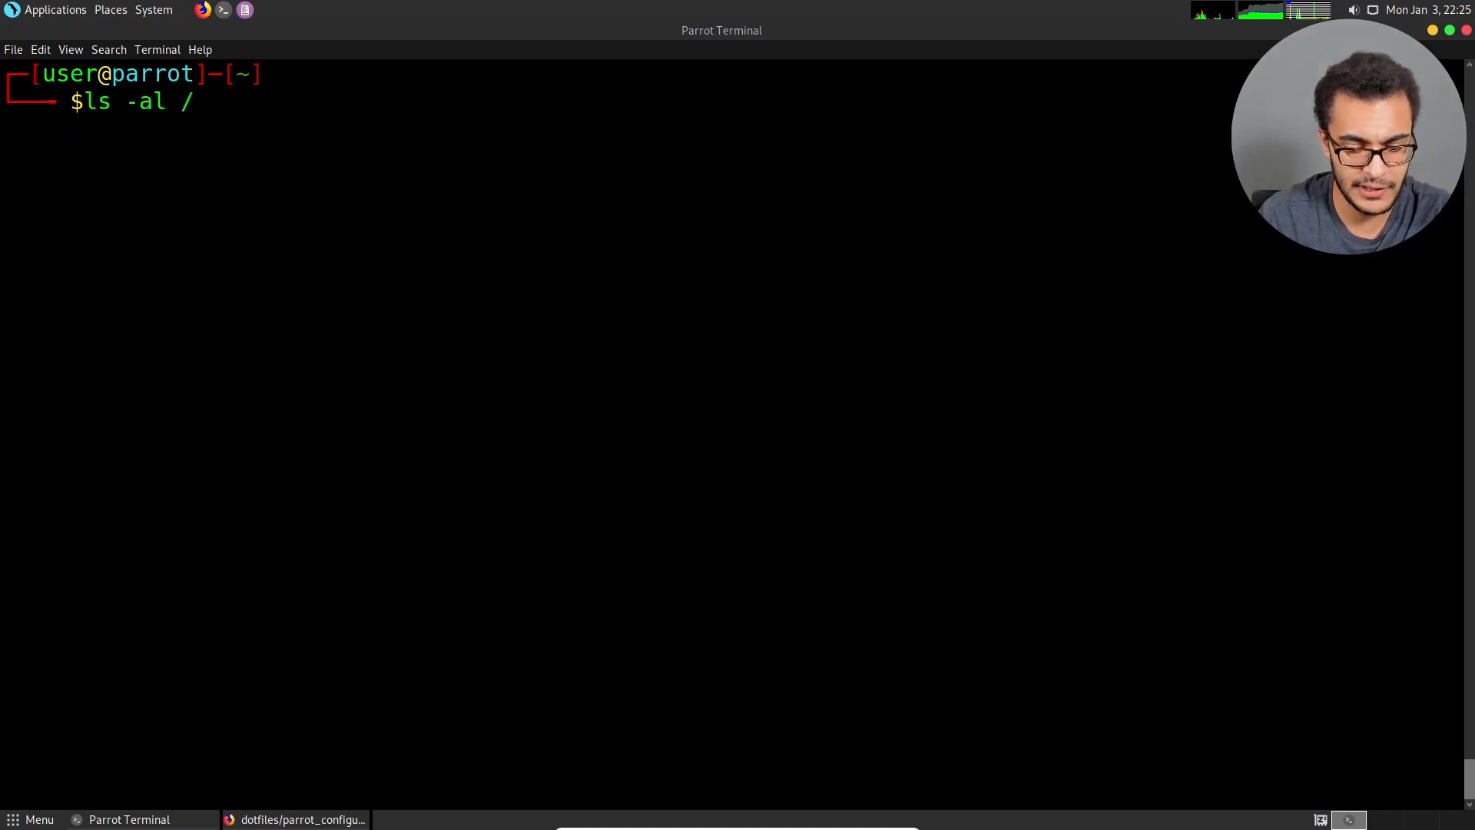
pyautogui.write('usr/sh')
pyautogui.press('Tab')
pyautogui.write('win')
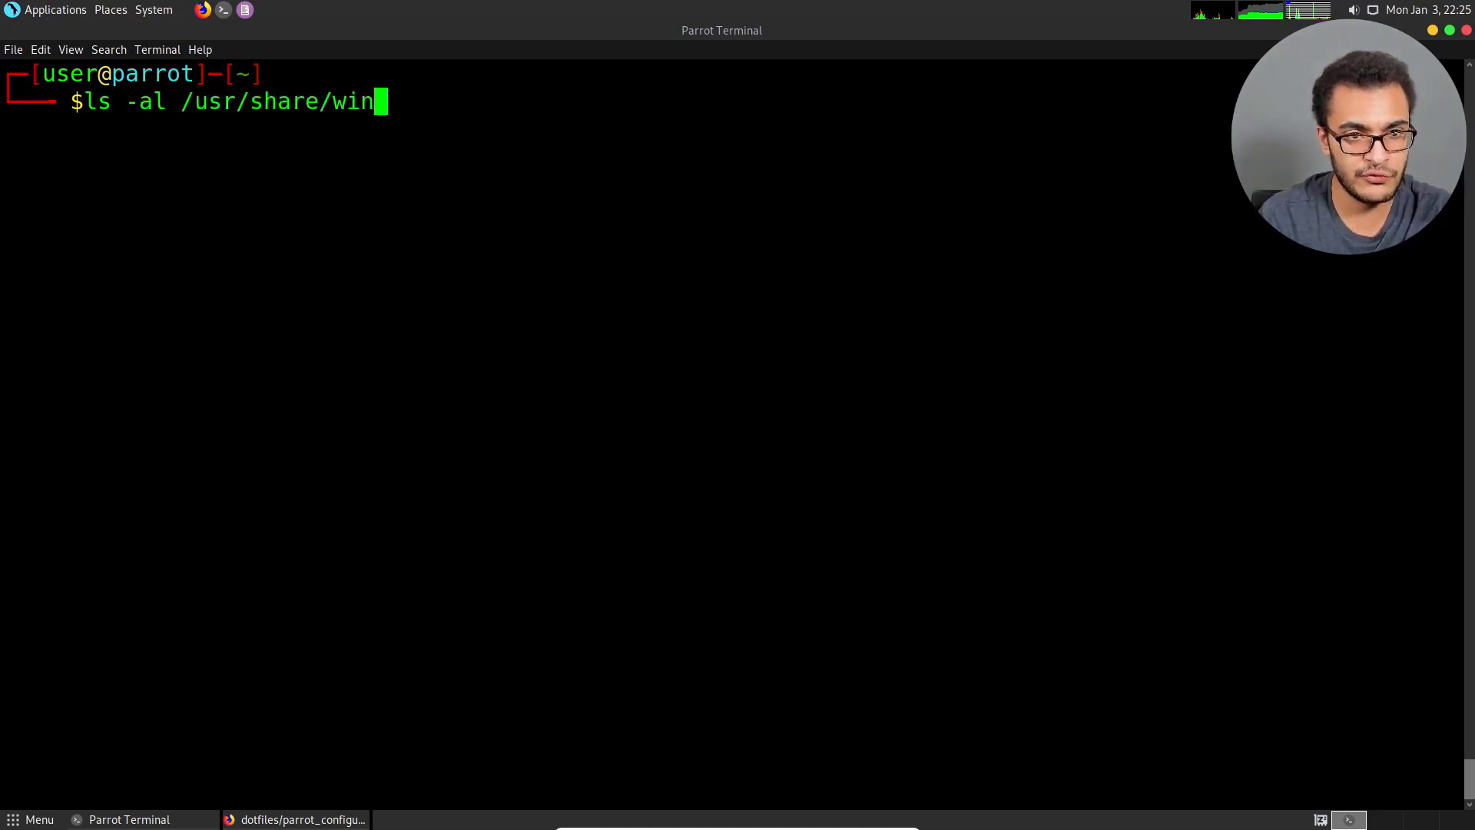
pyautogui.press('Tab')
pyautogui.press('Tab')
pyautogui.press('Tab')
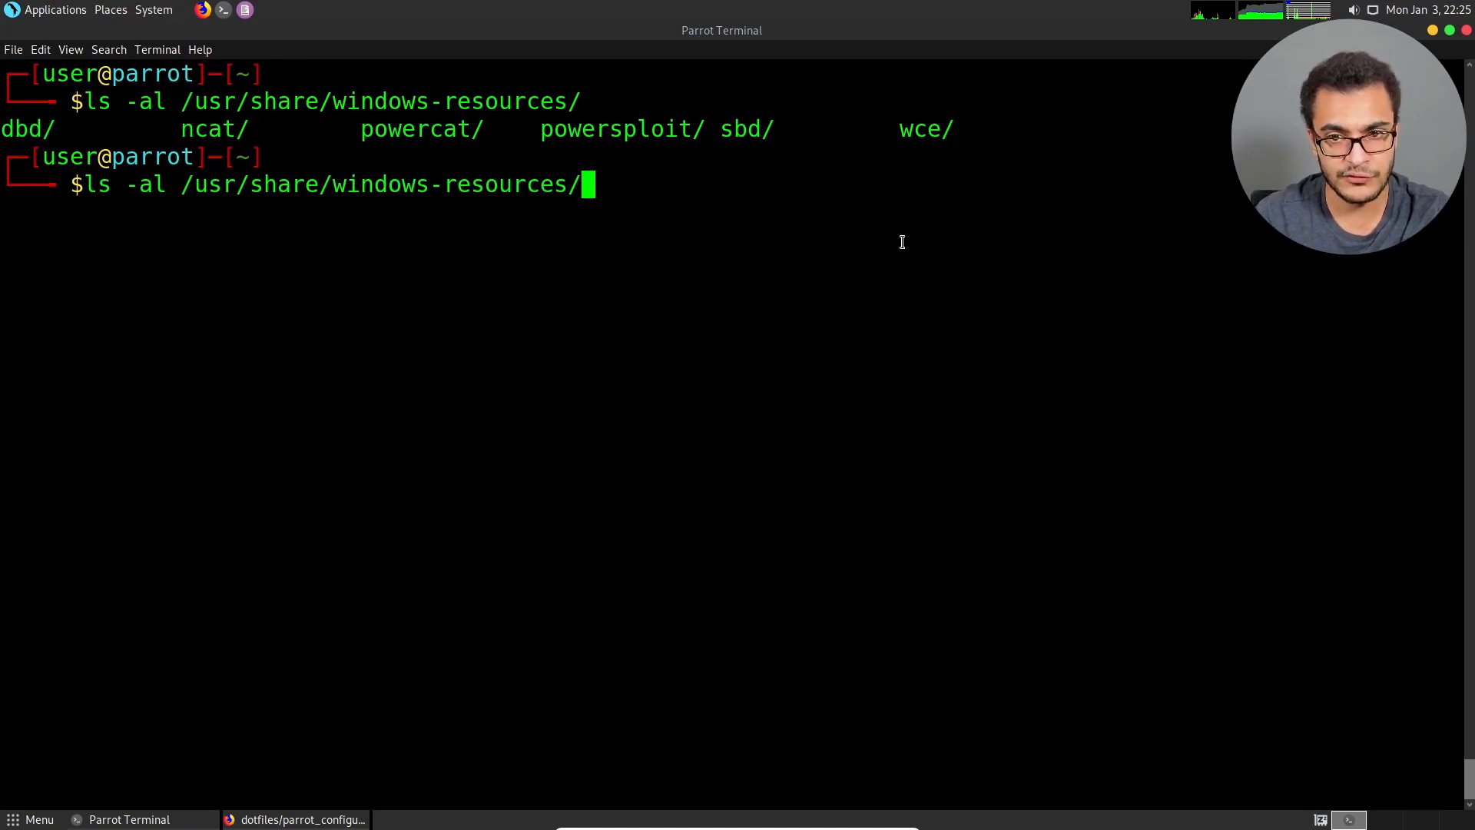
# Shorten the path back to /usr/share/ and look up the entries whose names begin with "mim".
pyautogui.press('BackSpace')
pyautogui.press('BackSpace')
pyautogui.press('BackSpace')
pyautogui.press('BackSpace')
pyautogui.press('BackSpace')
pyautogui.press('BackSpace')
pyautogui.press('BackSpace')
pyautogui.press('BackSpace')
pyautogui.press('BackSpace')
pyautogui.press('BackSpace')
pyautogui.press('BackSpace')
pyautogui.press('BackSpace')
pyautogui.press('BackSpace')
pyautogui.press('BackSpace')
pyautogui.press('BackSpace')
pyautogui.press('BackSpace')
pyautogui.press('BackSpace')
pyautogui.press('BackSpace')
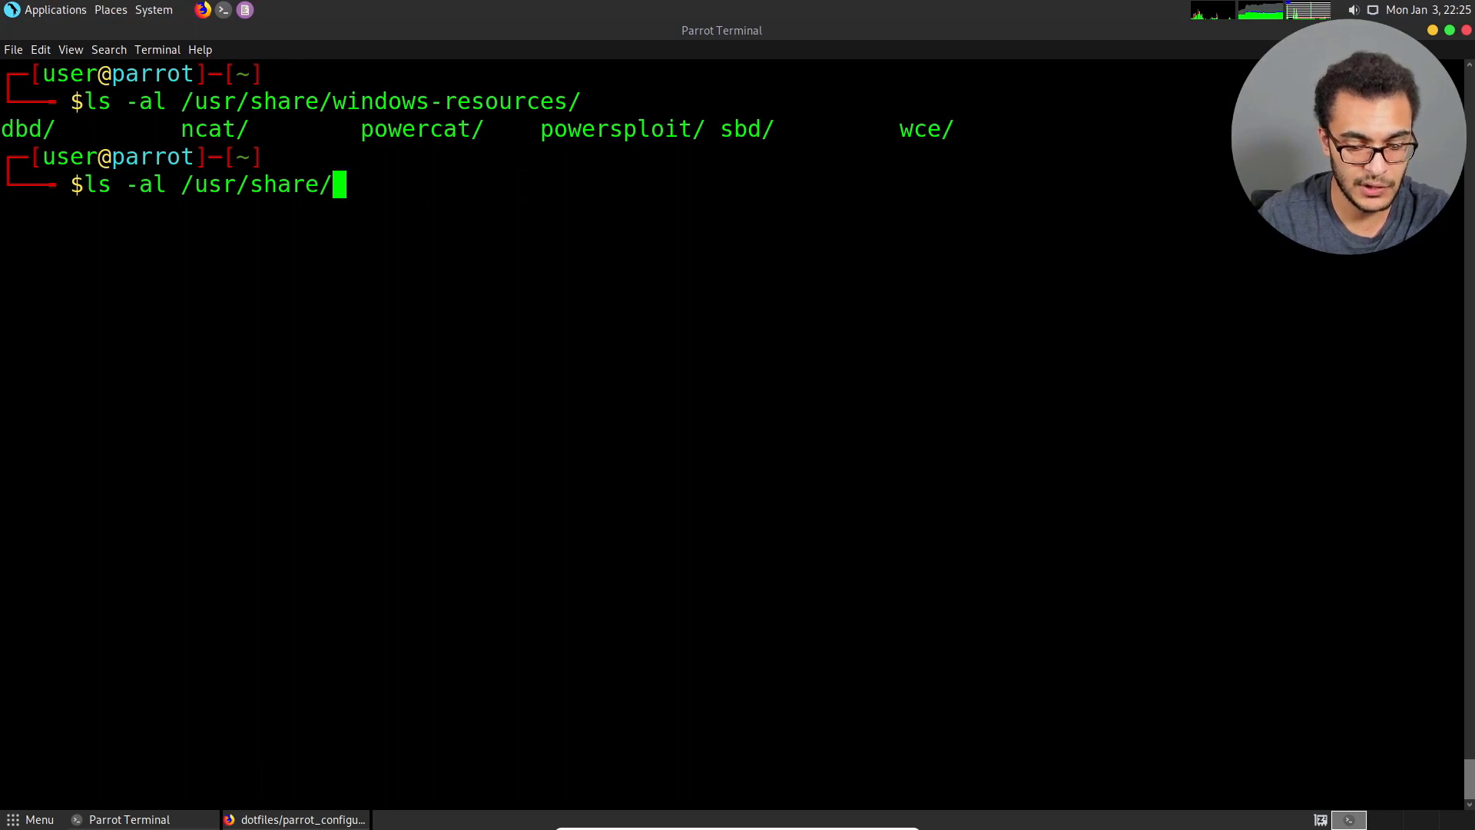
pyautogui.write('mim')
pyautogui.press('Tab')
pyautogui.press('Tab')
pyautogui.press('Tab')
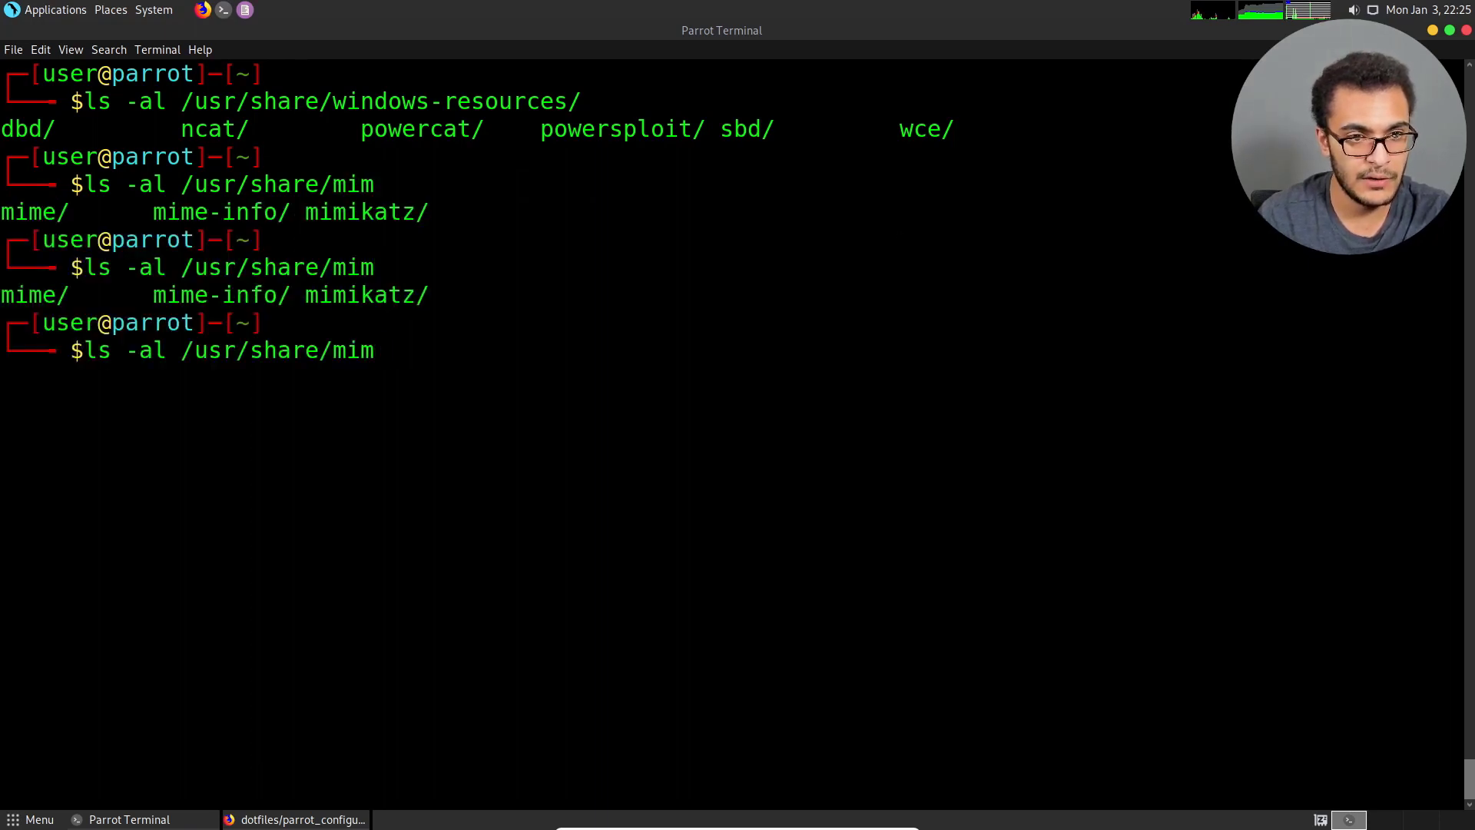
# Complete the path to /usr/share/mimikatz/ and display the entries it contains.
pyautogui.write('k')
pyautogui.press('BackSpace')
pyautogui.press('BackSpace')
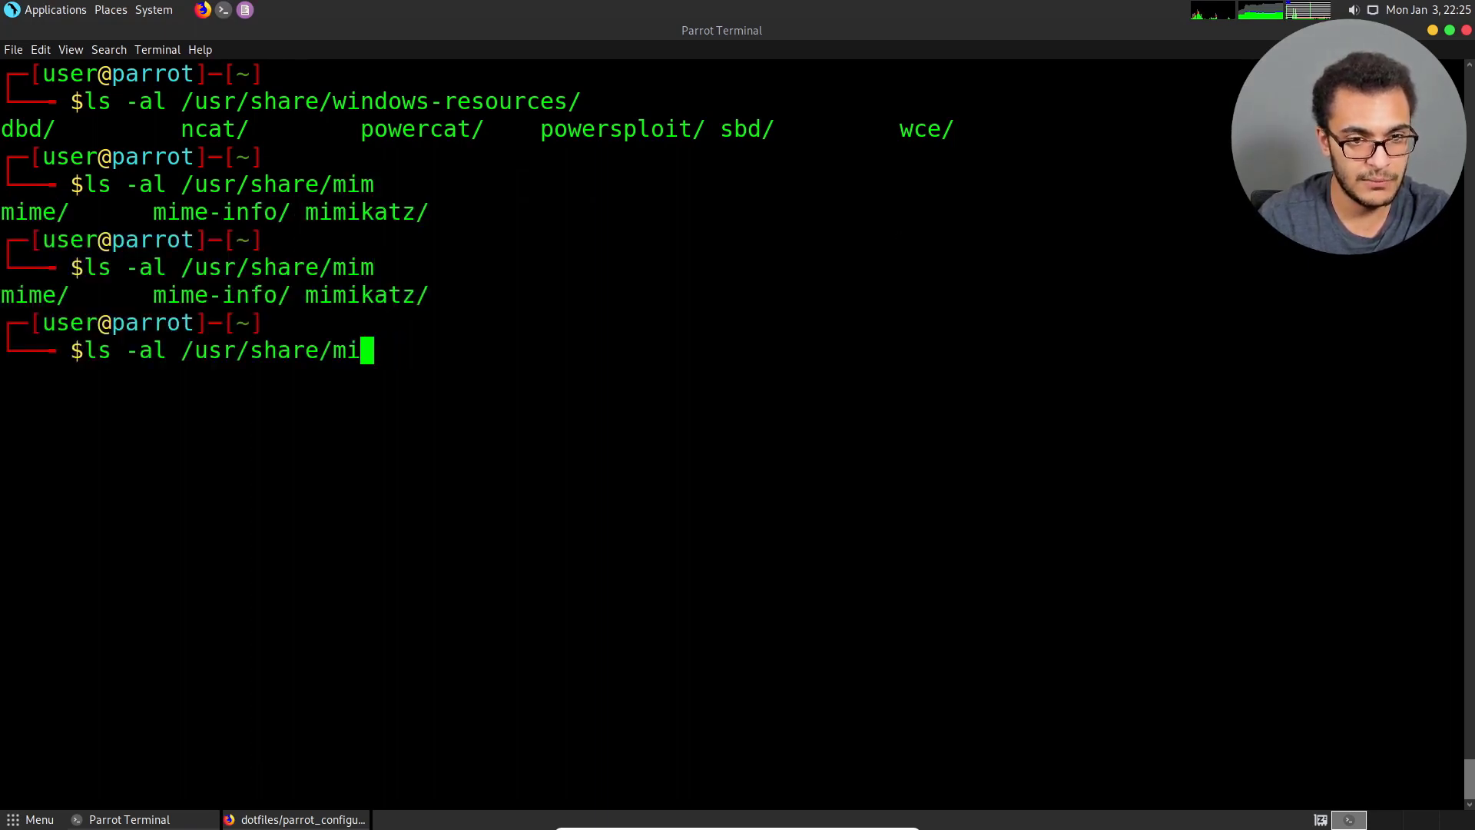
pyautogui.write('mi')
pyautogui.press('Tab')
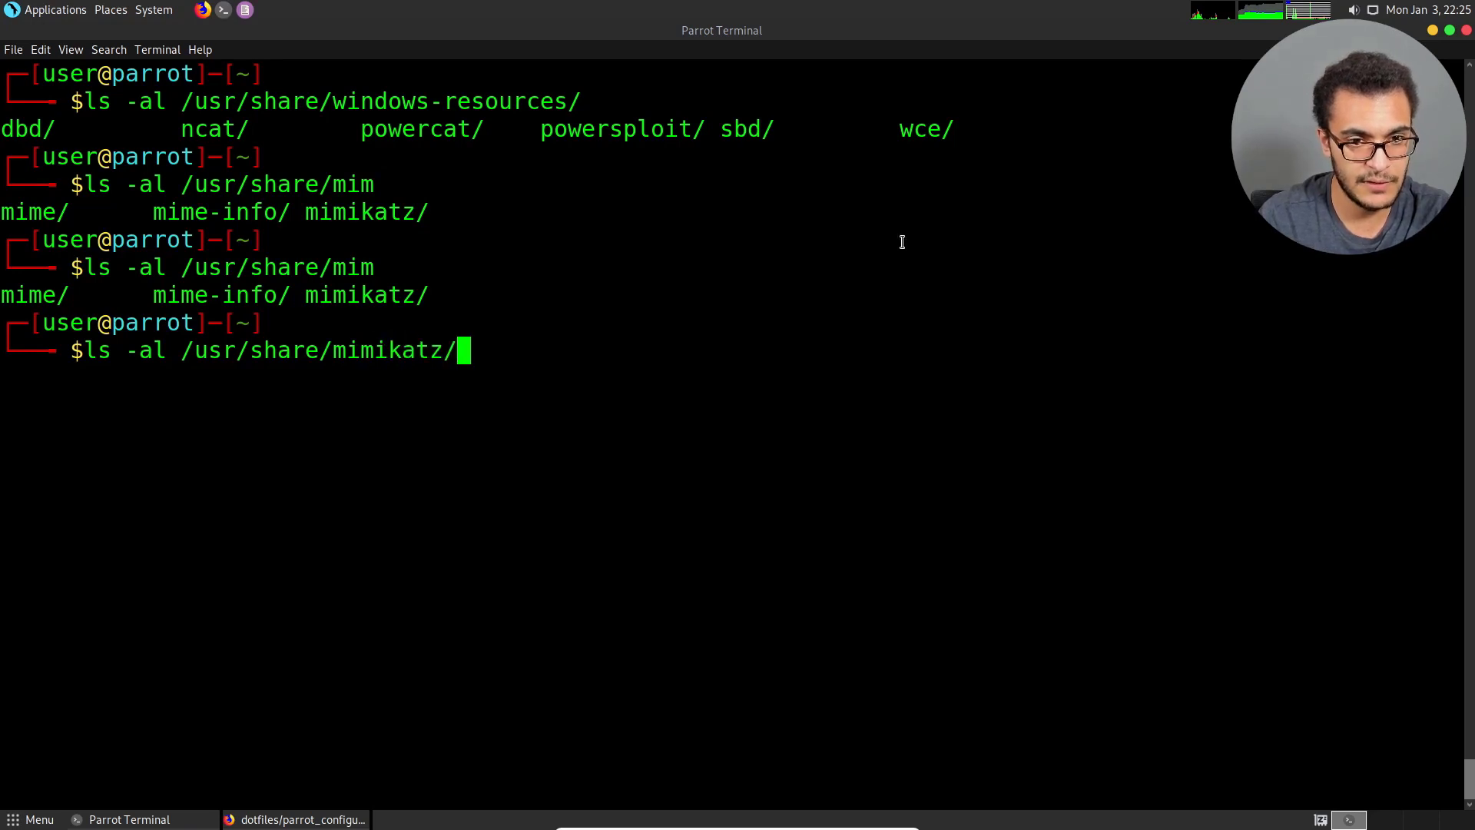
pyautogui.press('Tab')
pyautogui.press('Tab')
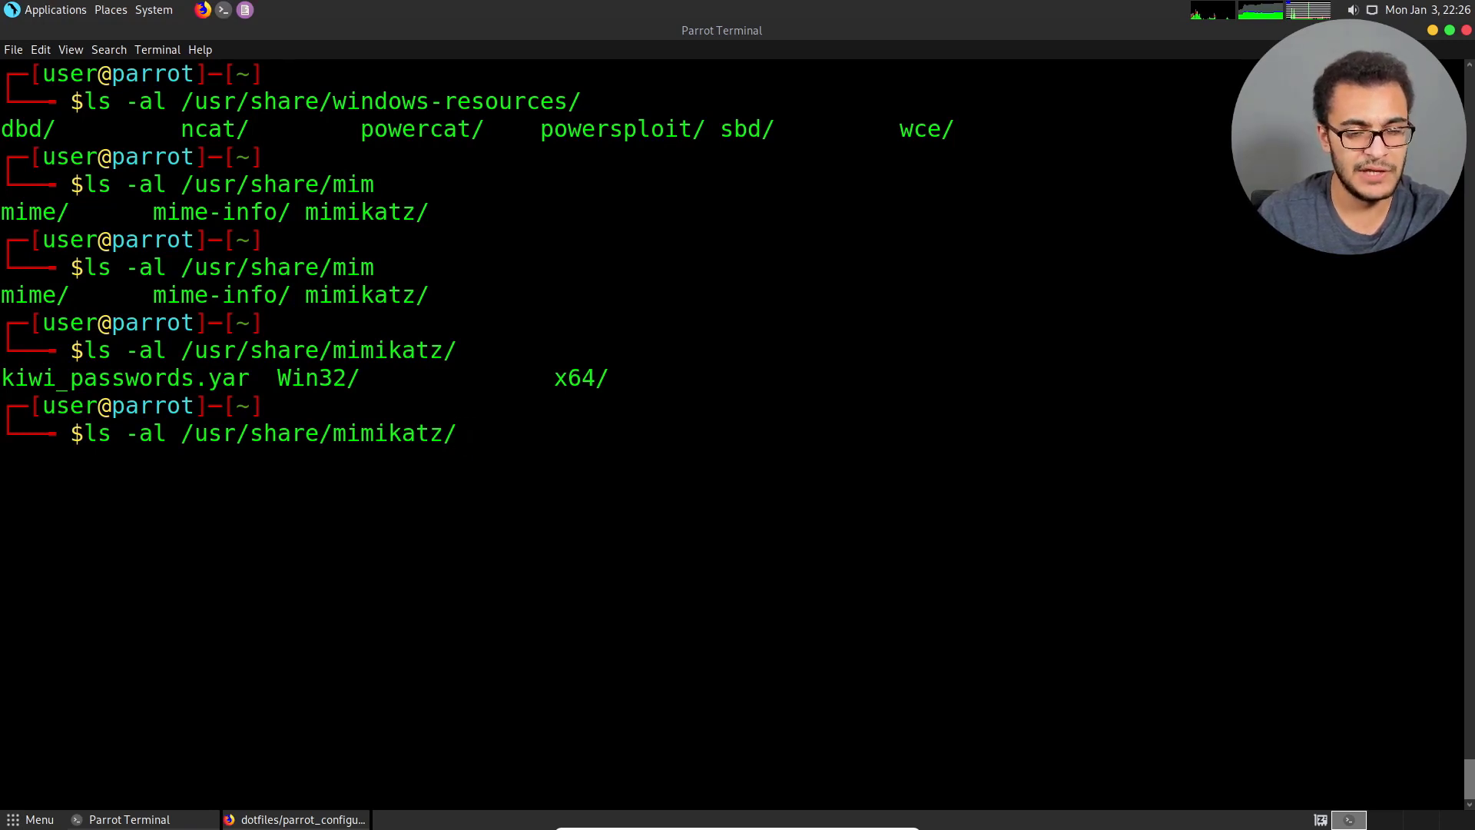
# Discard the pending command, list /usr/share/wordlists/ with ls -al, and clear the terminal output.
pyautogui.press('BackSpace')
pyautogui.press('BackSpace')
pyautogui.press('BackSpace')
pyautogui.press('BackSpace')
pyautogui.press('BackSpace')
pyautogui.press('BackSpace')
pyautogui.press('BackSpace')
pyautogui.press('BackSpace')
pyautogui.press('BackSpace')
pyautogui.press('BackSpace')
pyautogui.press('BackSpace')
pyautogui.press('BackSpace')
pyautogui.press('BackSpace')
pyautogui.press('BackSpace')
pyautogui.press('BackSpace')
pyautogui.press('BackSpace')
pyautogui.press('BackSpace')
pyautogui.press('BackSpace')
pyautogui.press('BackSpace')
pyautogui.press('BackSpace')
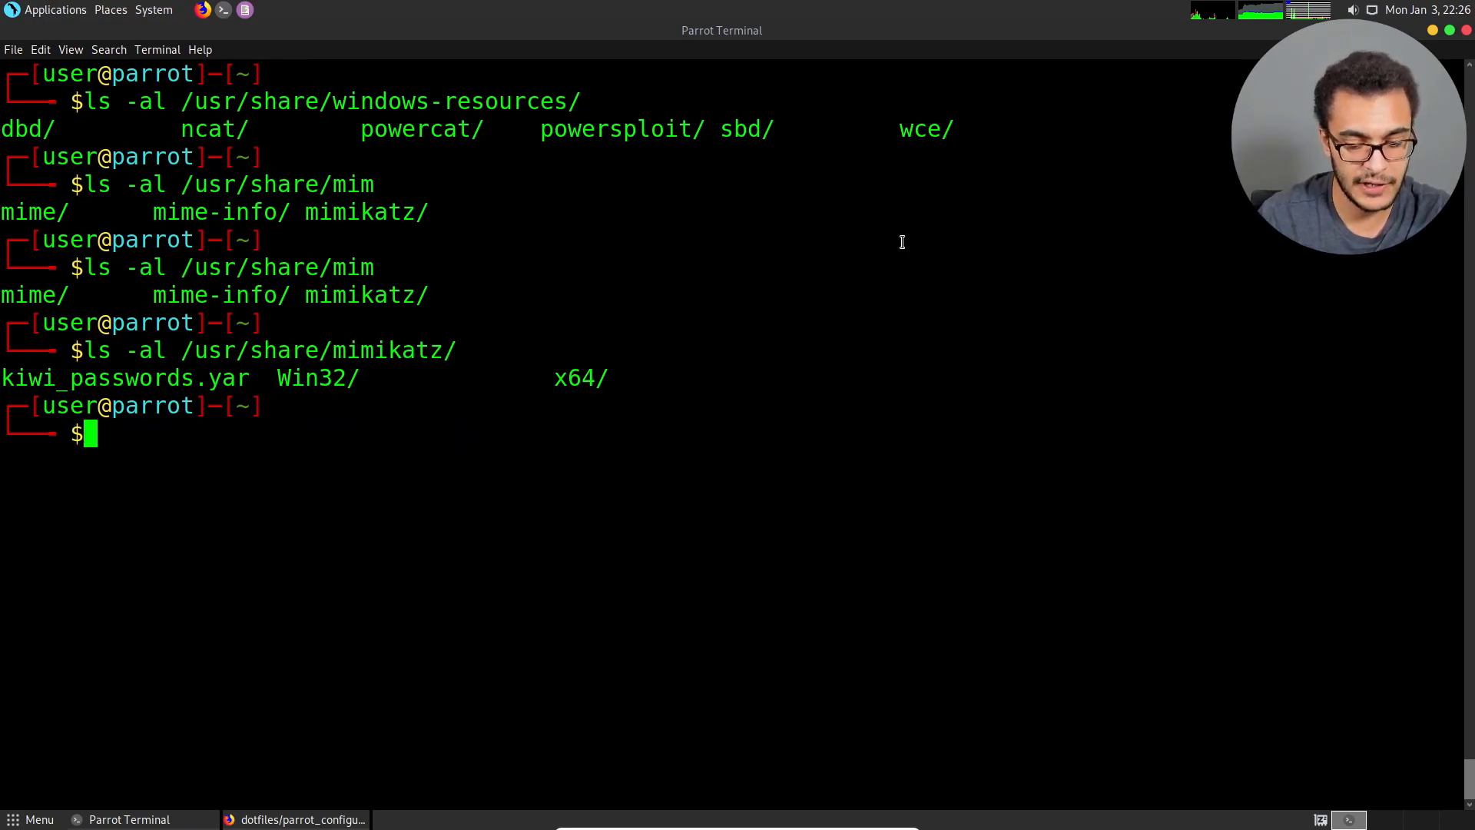
pyautogui.write('ls -al /')
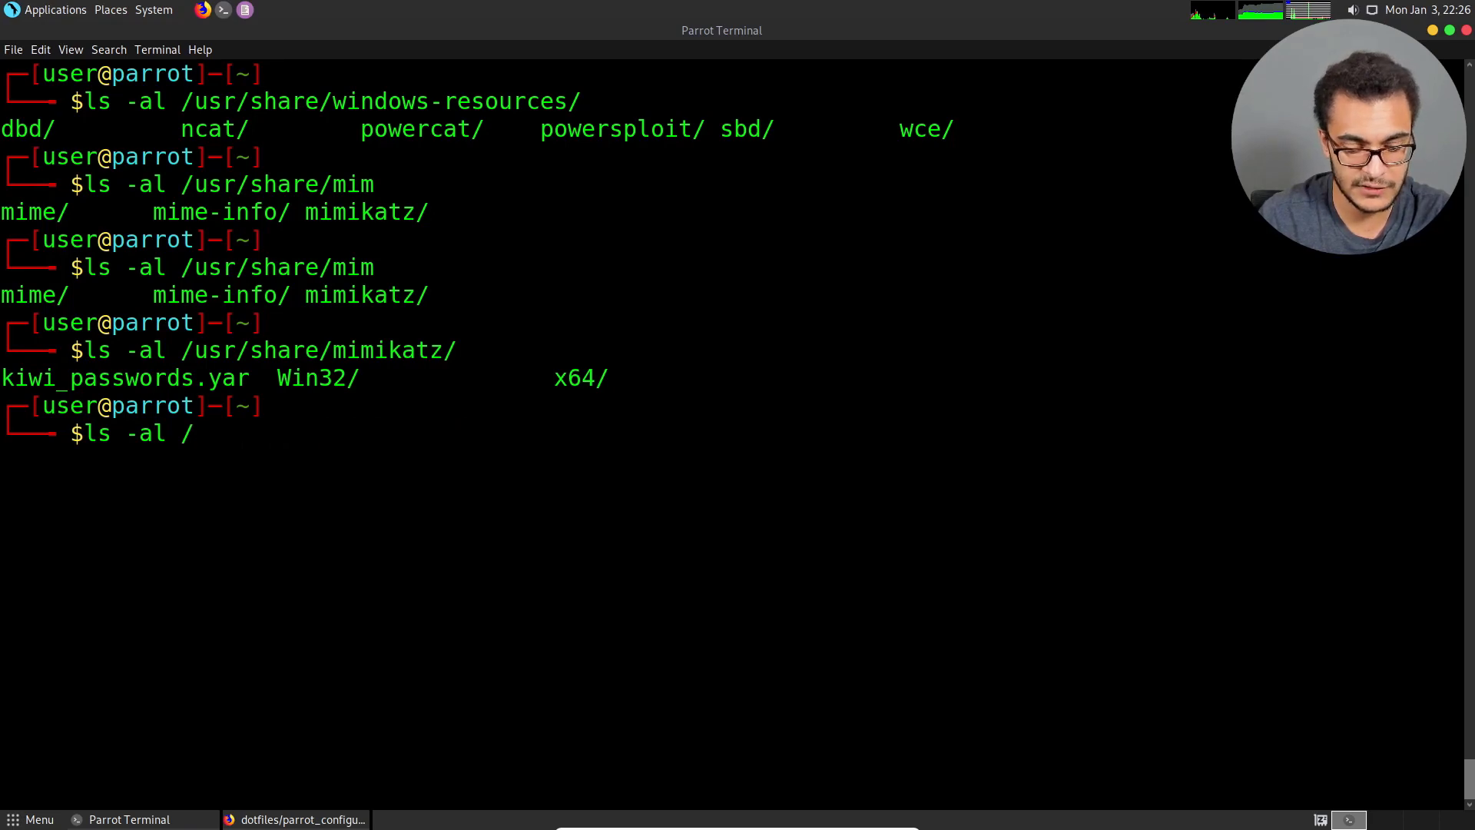
pyautogui.write('usr/share/wordlists/')
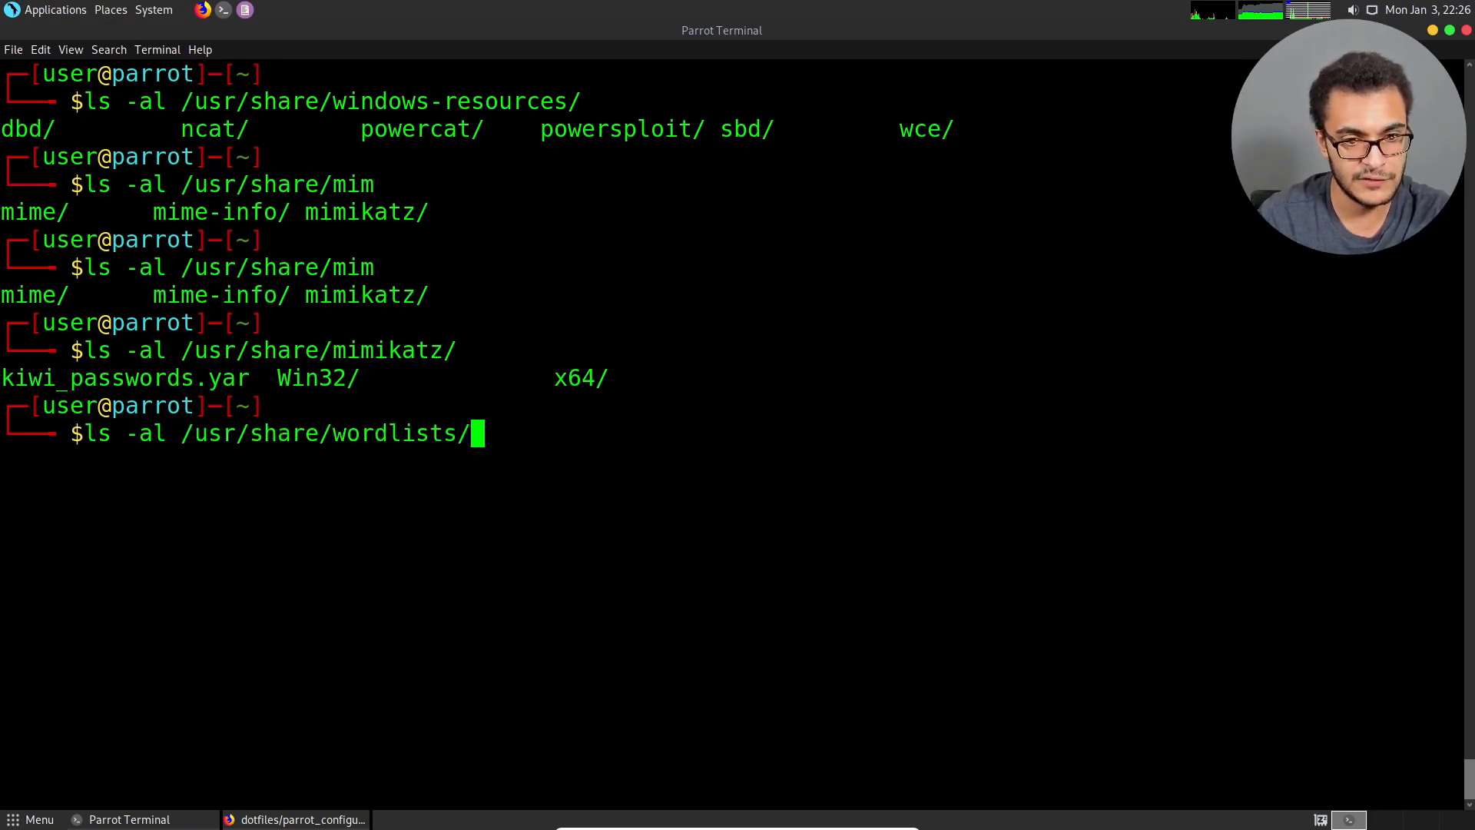
pyautogui.press('Return')
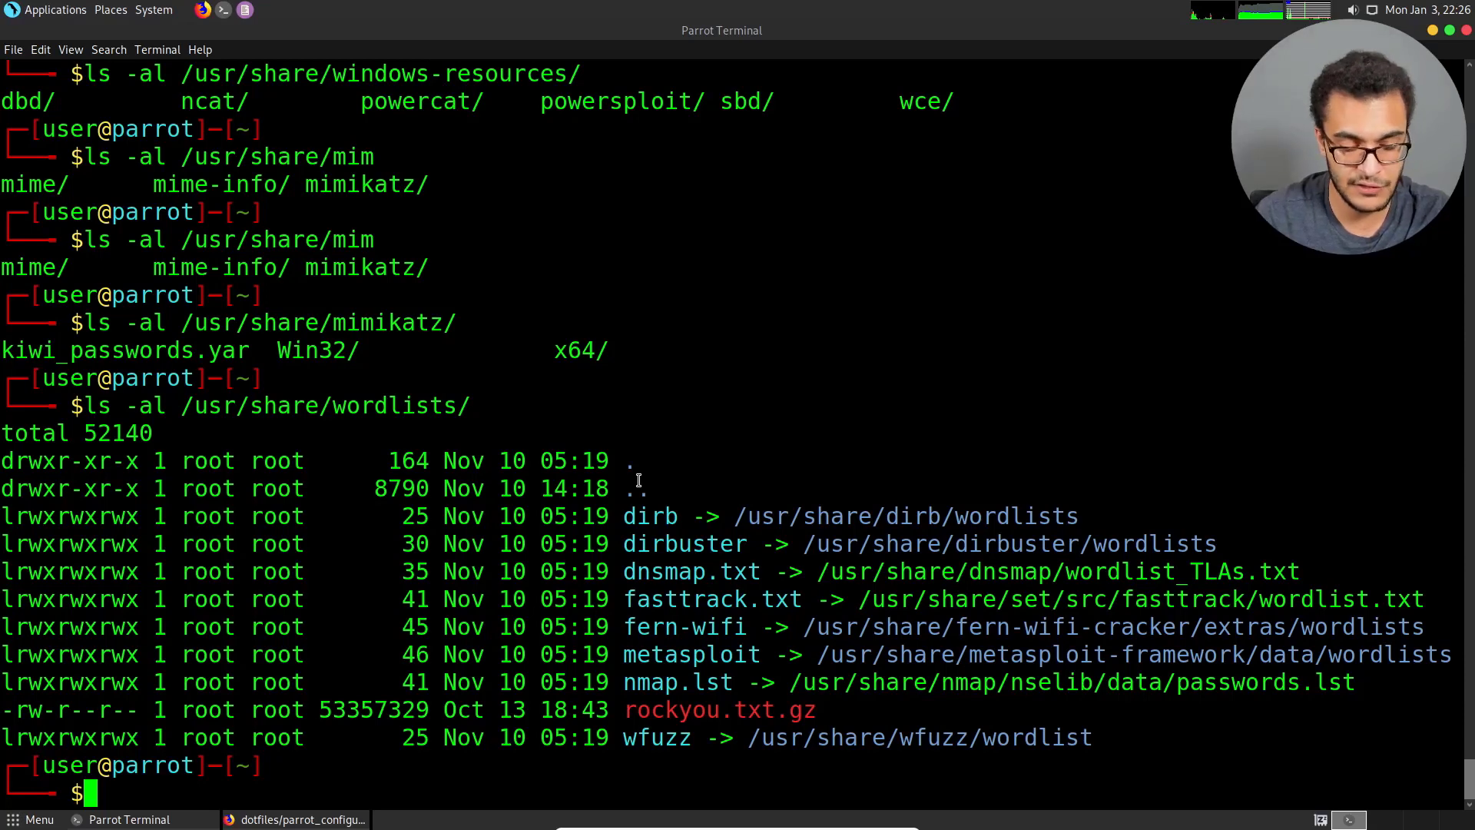
pyautogui.hotkey('ctrl', 'l')
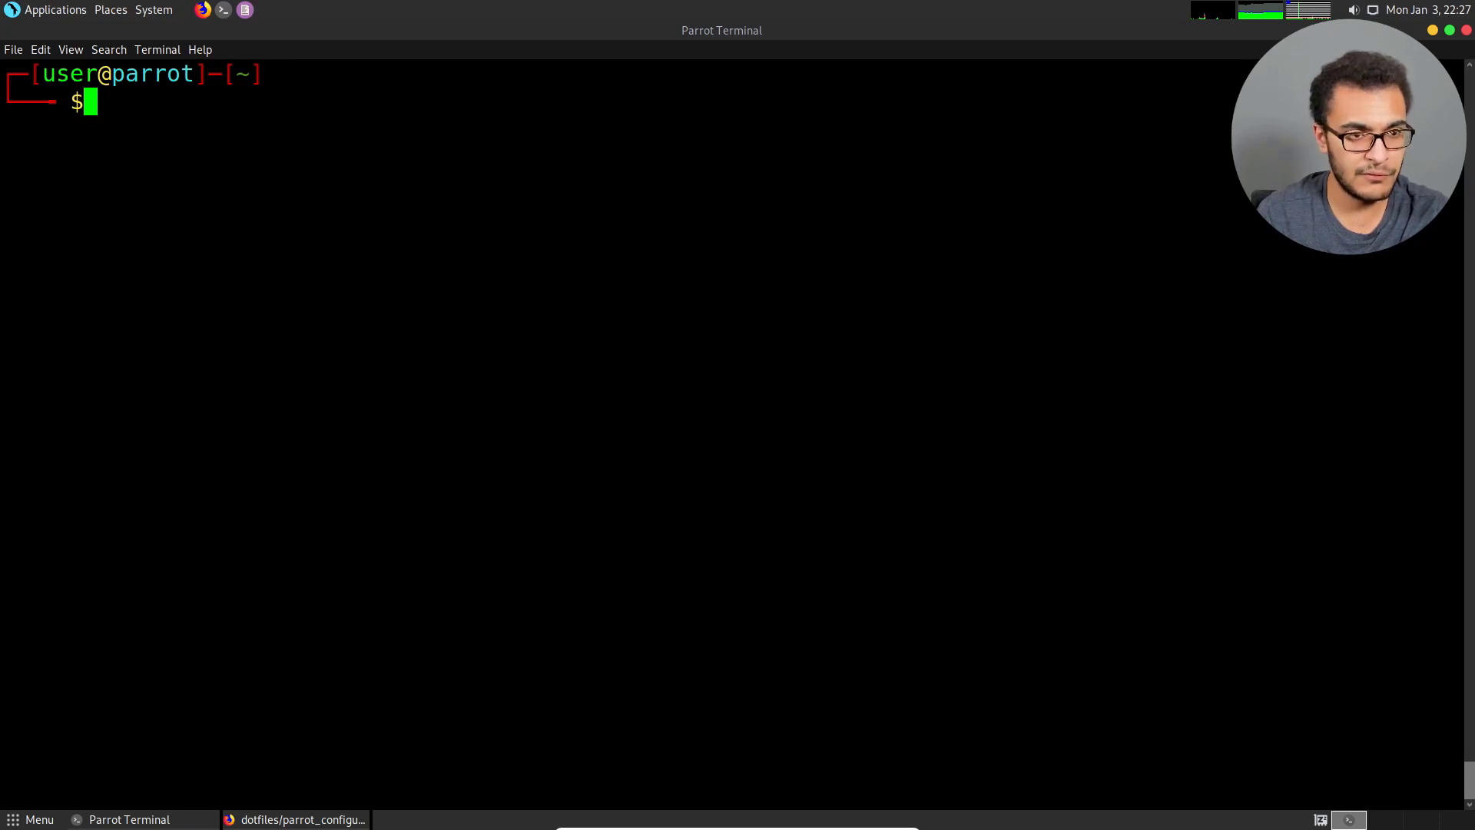
# Switch to Firefox, search for "xanmod kernel" in a new tab, and open the xanmod.org result.
pyautogui.click(303, 819)
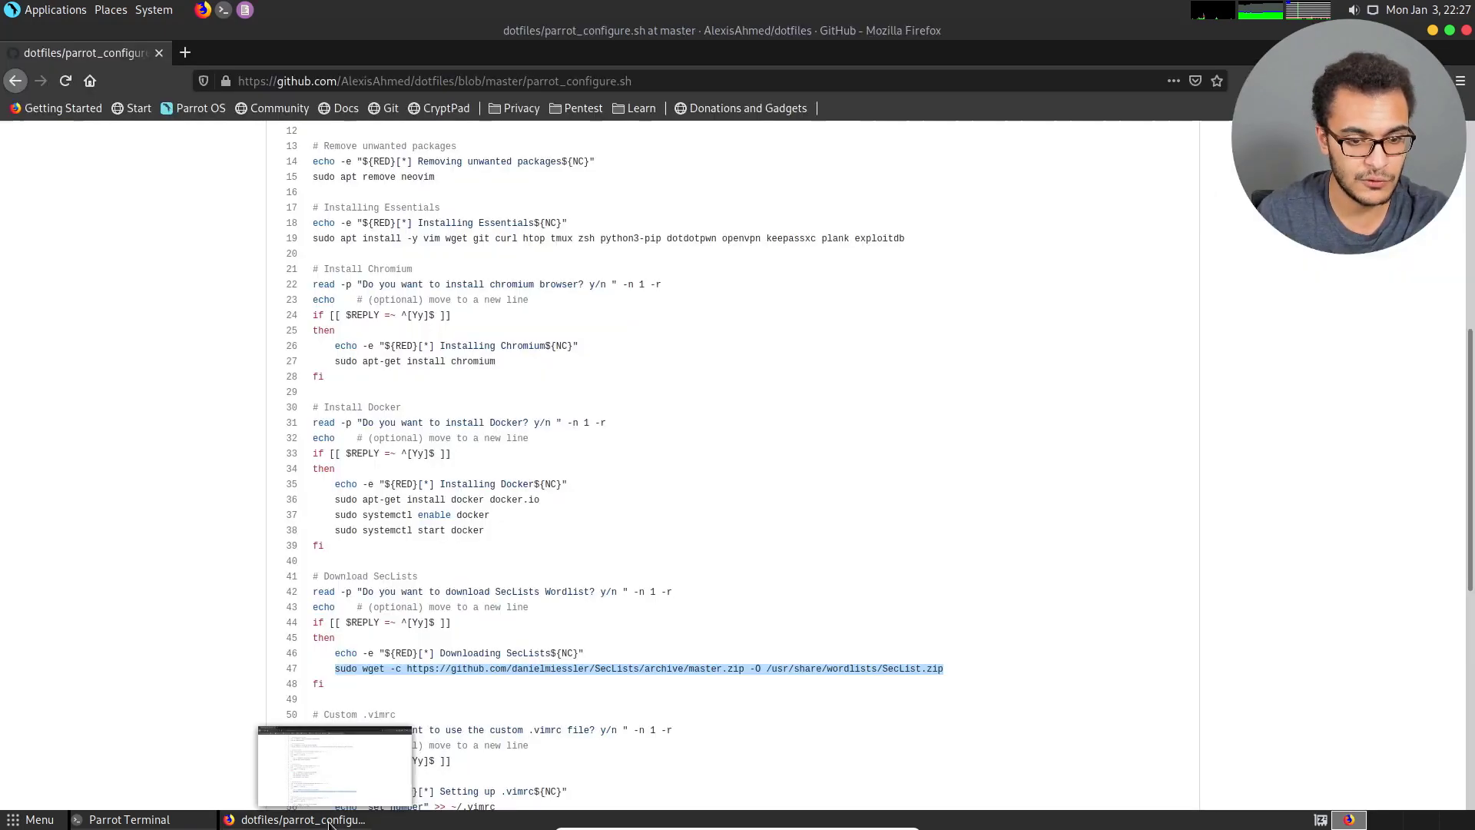
pyautogui.click(184, 53)
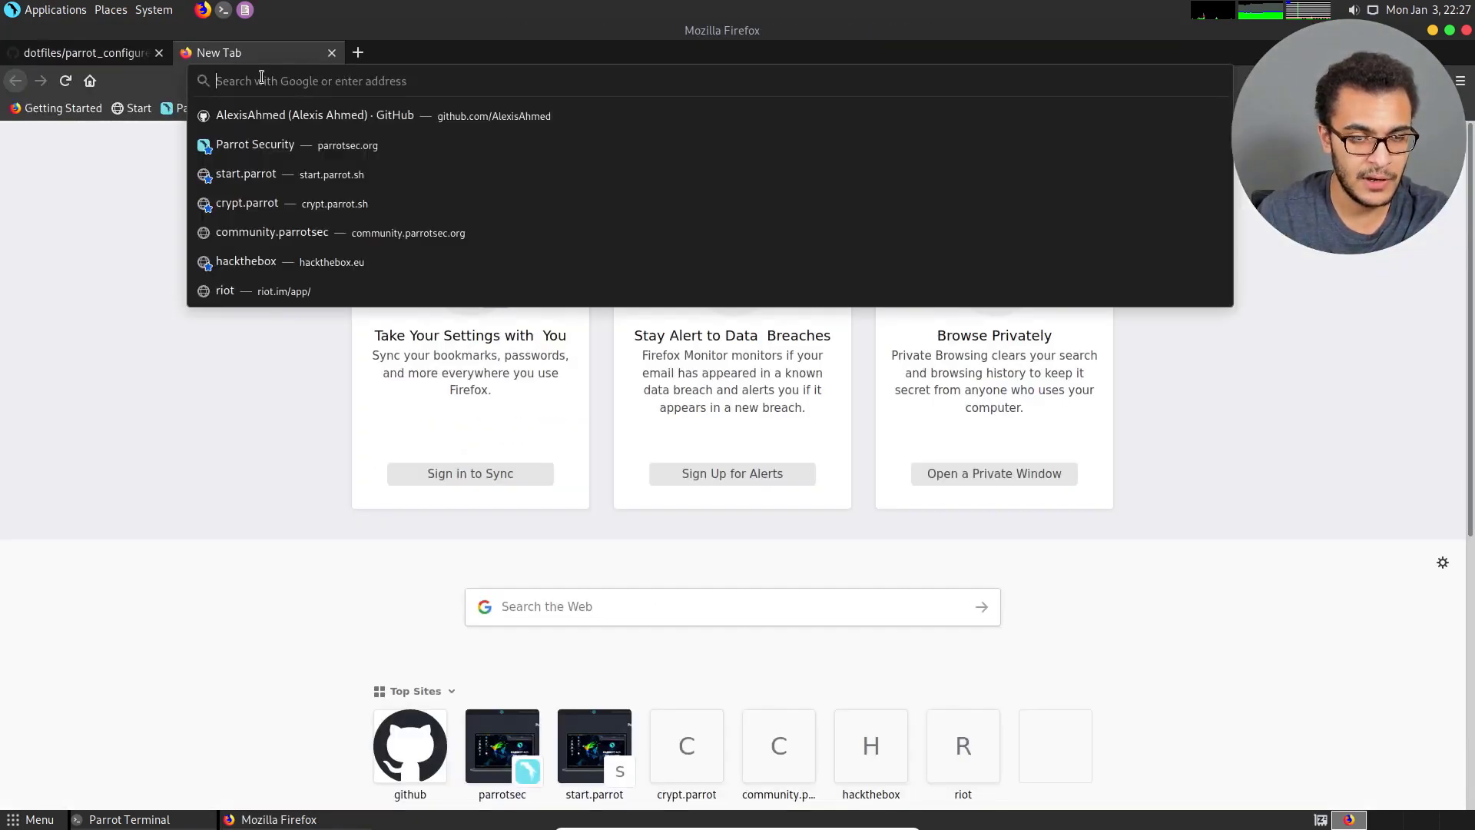
pyautogui.write('xanmod')
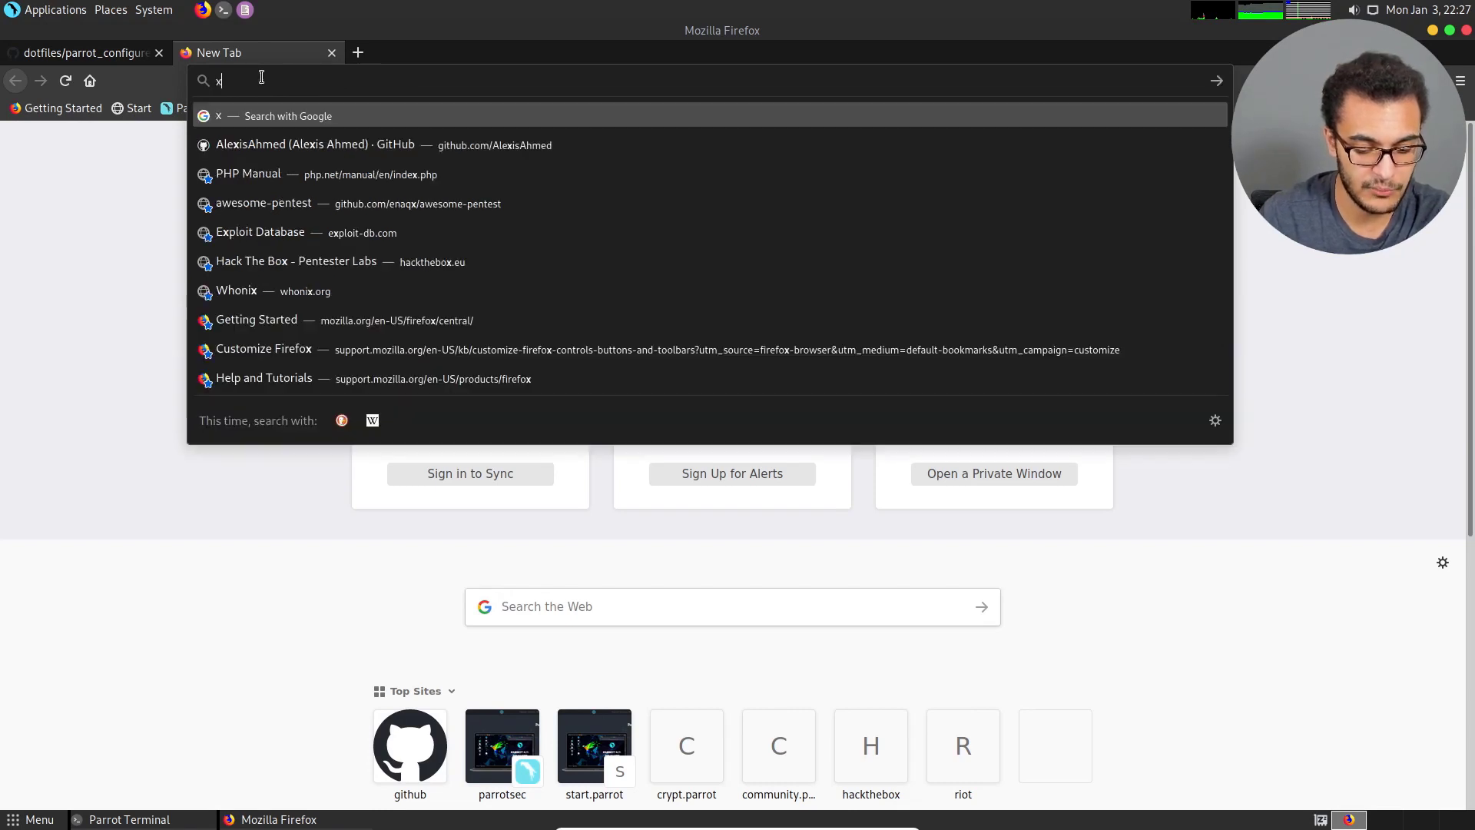
pyautogui.write('kernel')
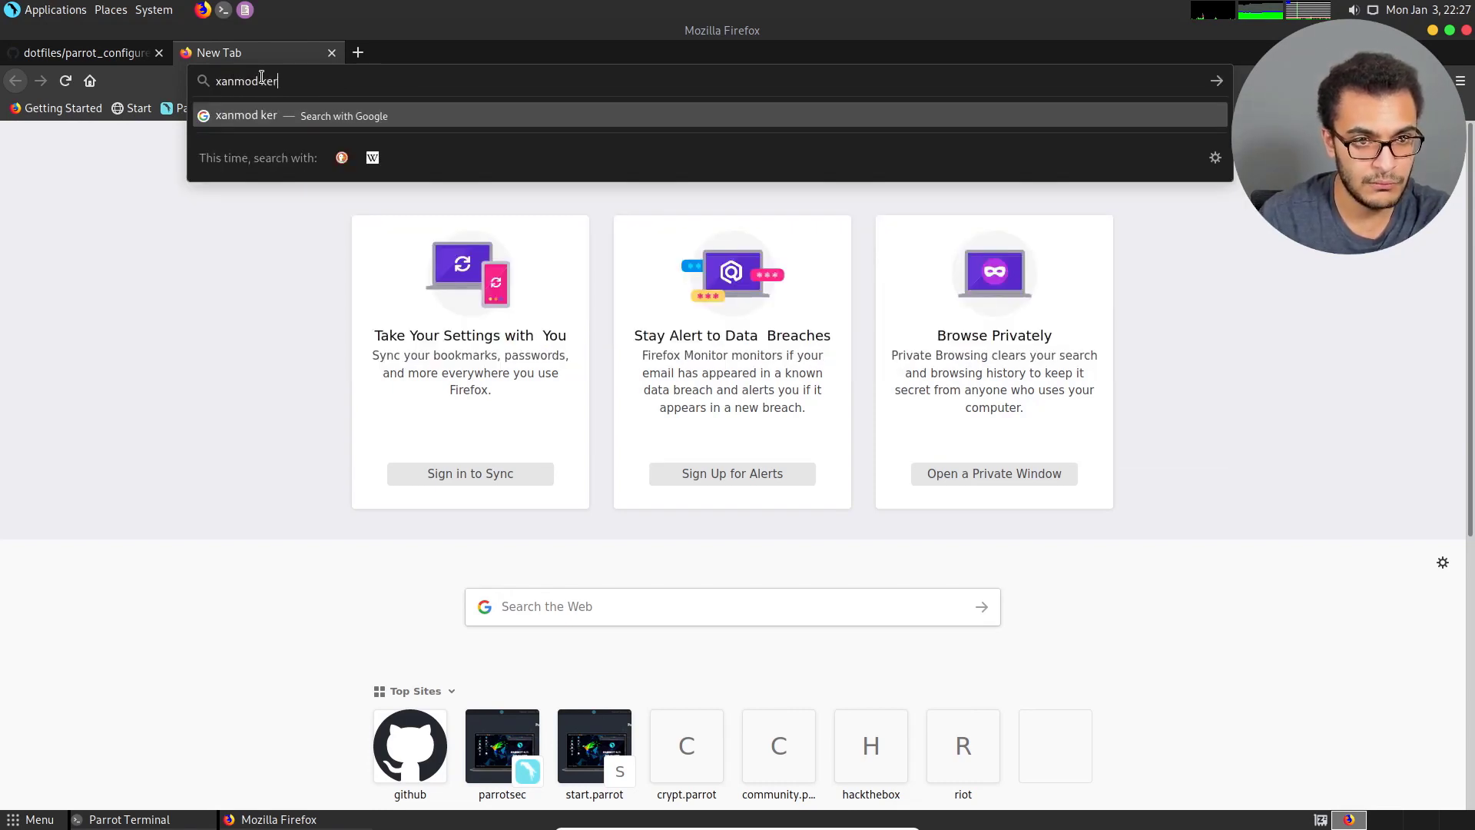
pyautogui.press('Return')
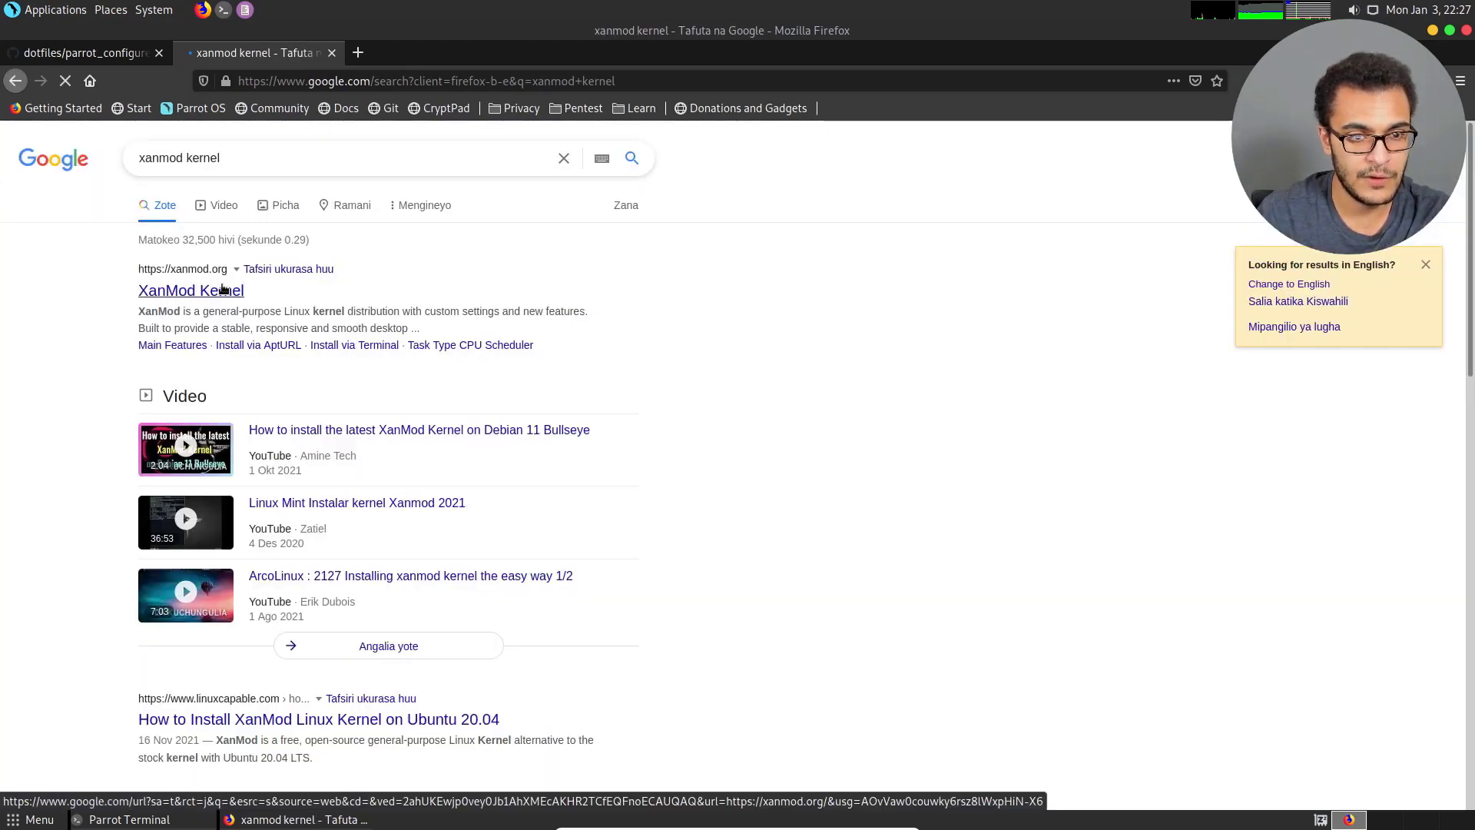
pyautogui.click(224, 289)
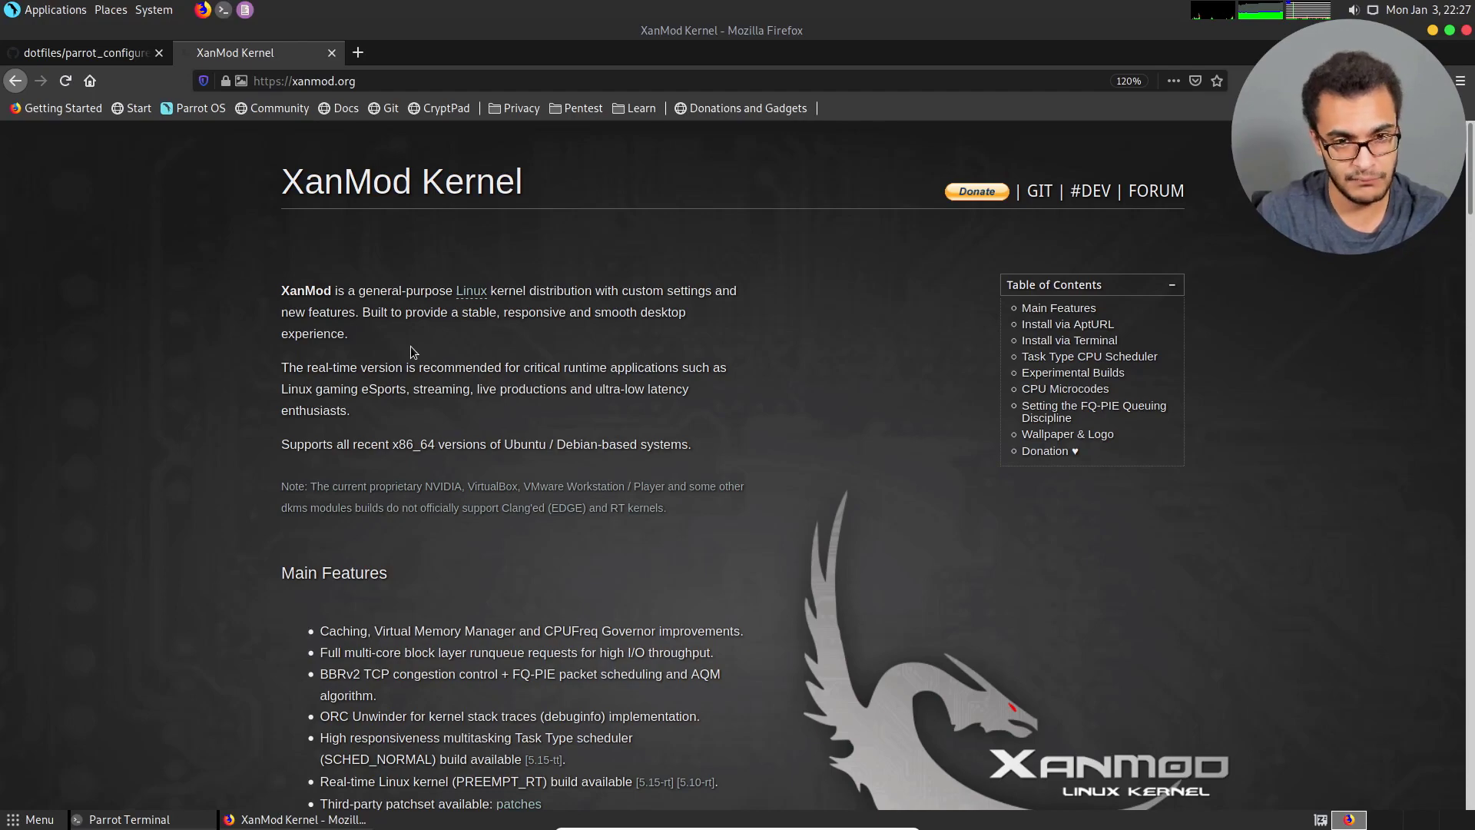
# Examine the XanMod Kernel page's introduction, main features and available kernel branches.
pyautogui.scroll(-3, 420, 358)
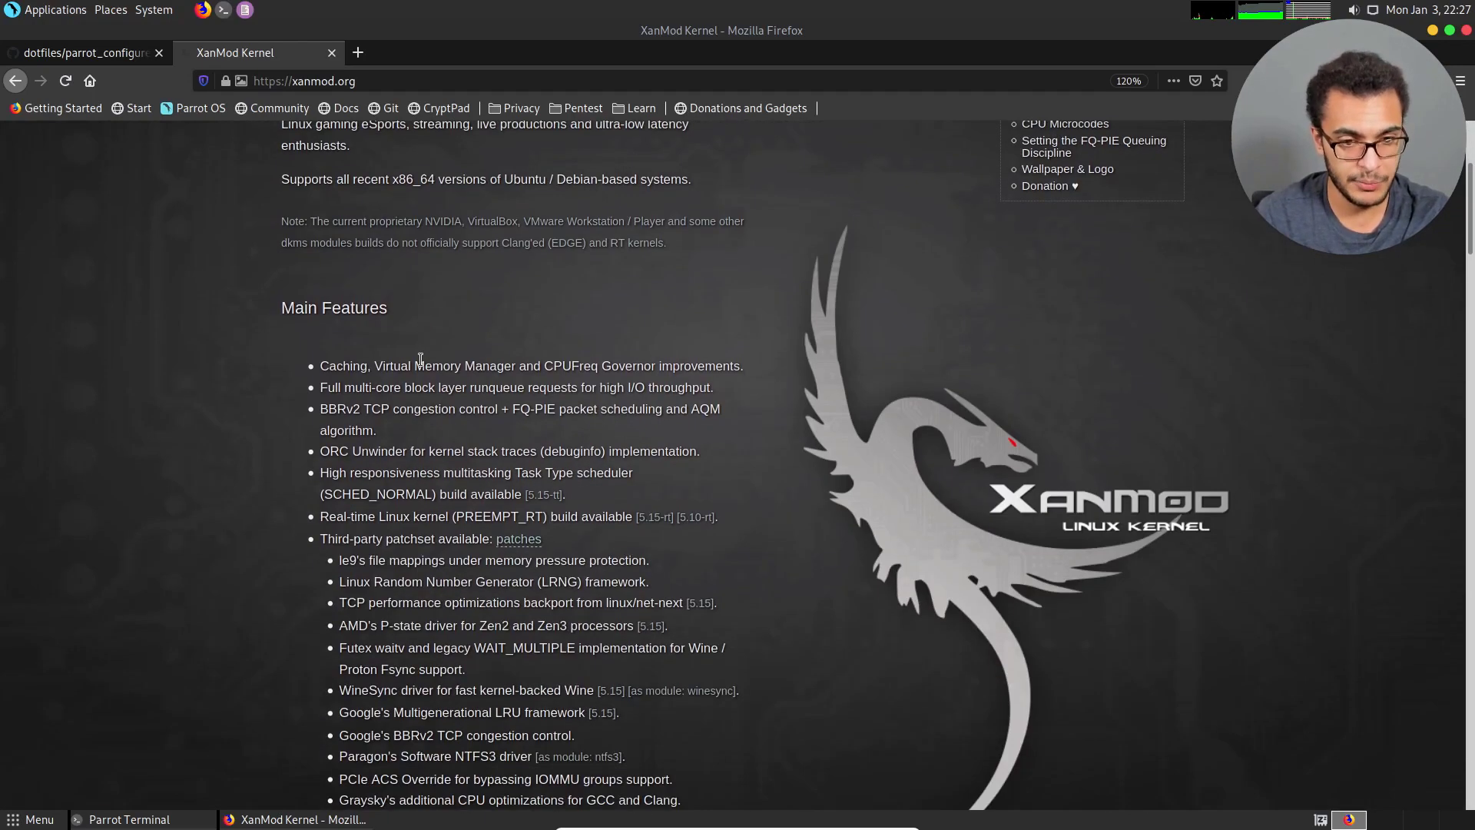
pyautogui.scroll(-11, 420, 359)
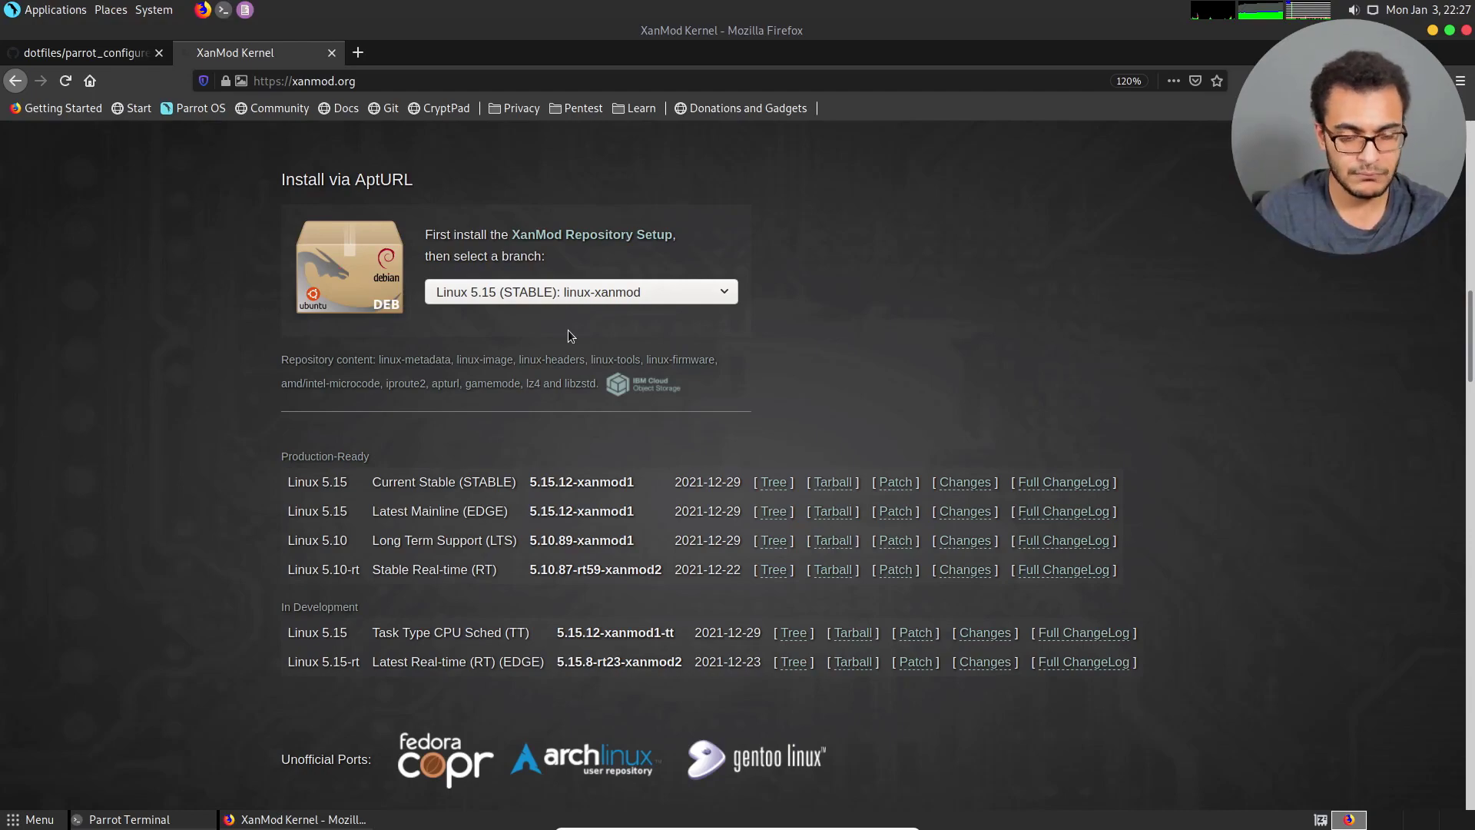
pyautogui.scroll(10, 481, 565)
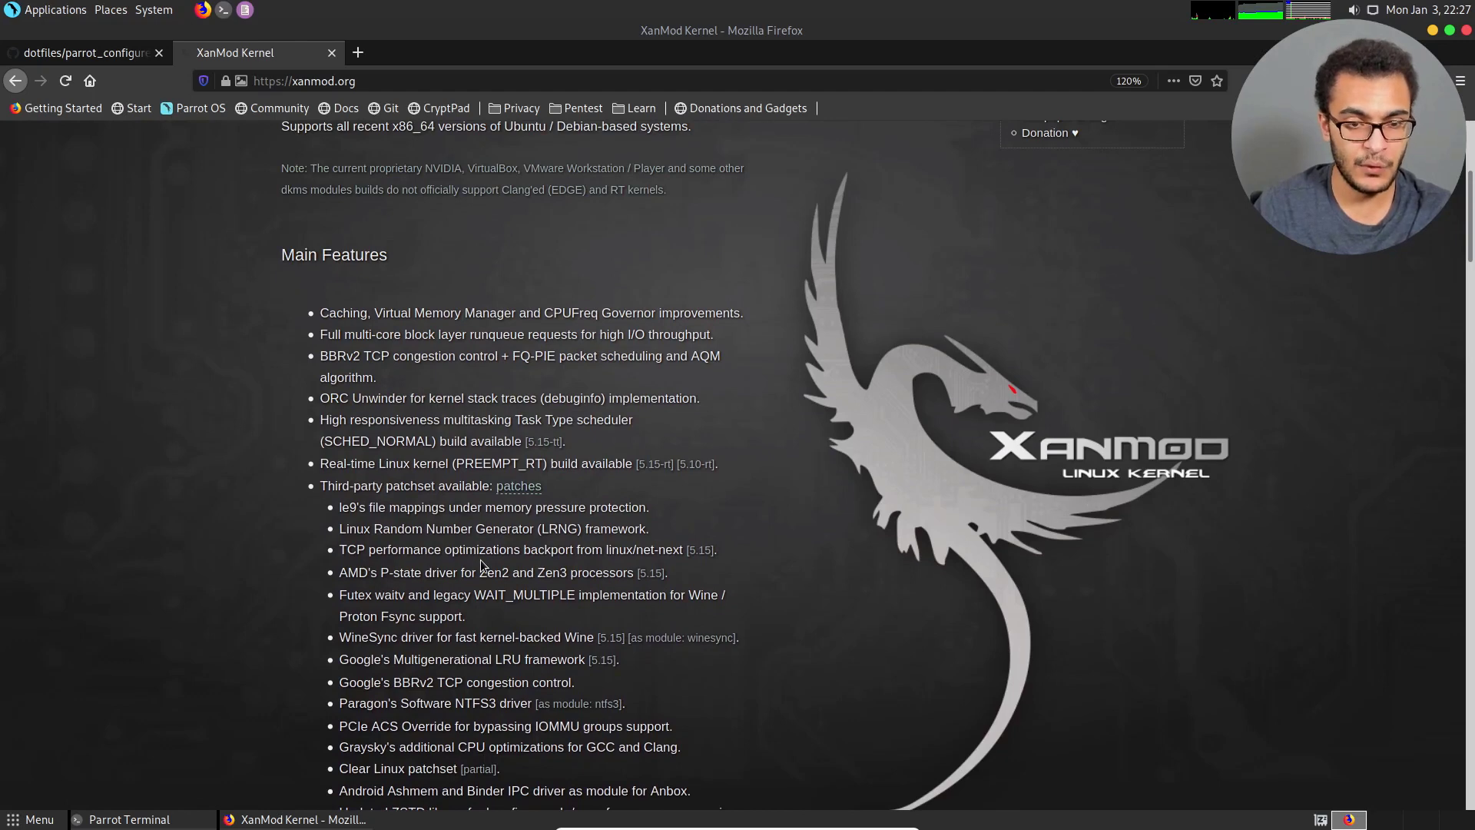
pyautogui.scroll(4, 481, 566)
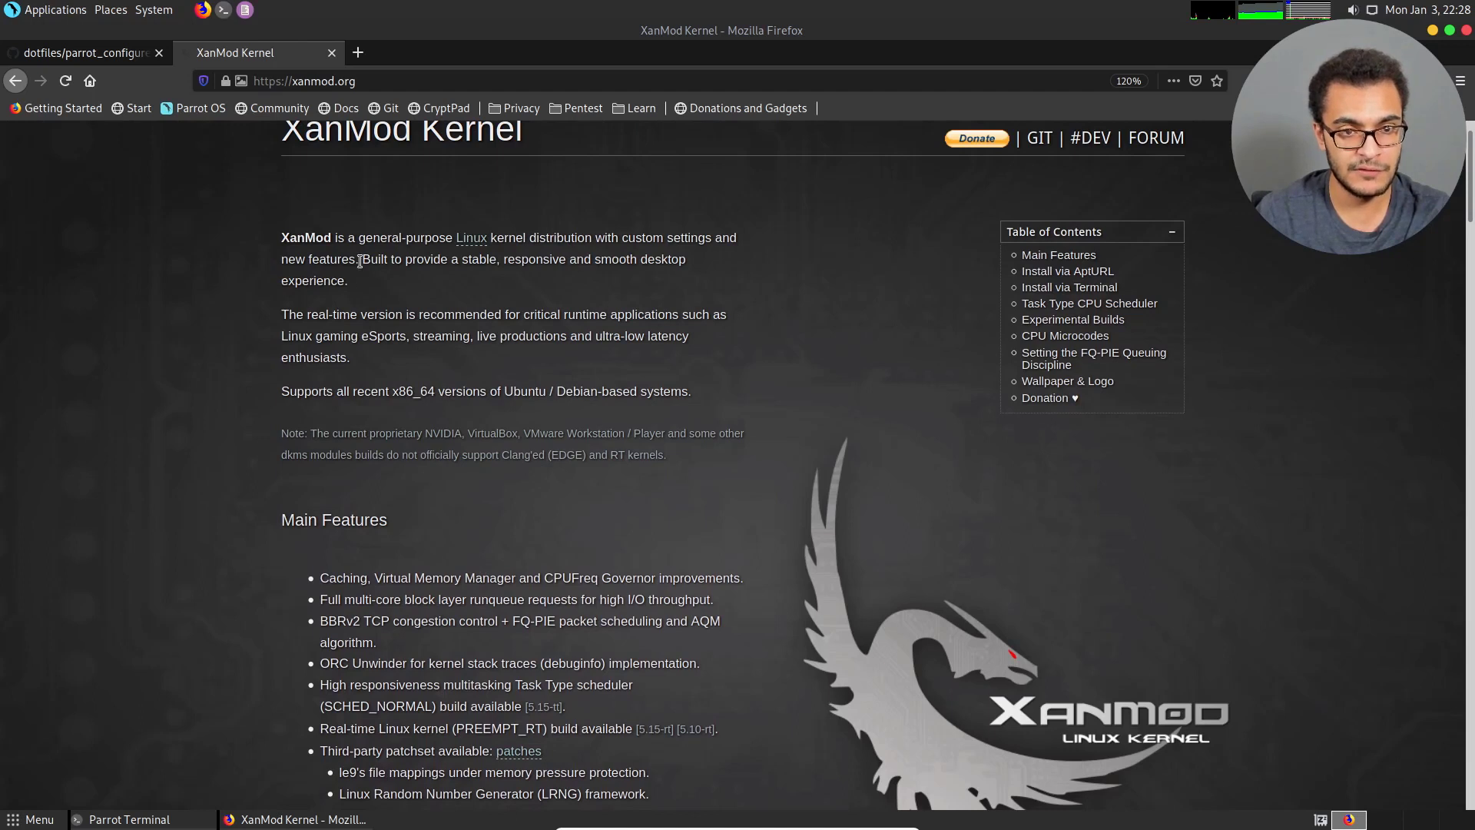
pyautogui.moveTo(362, 259); pyautogui.dragTo(404, 302)
pyautogui.click(405, 311)
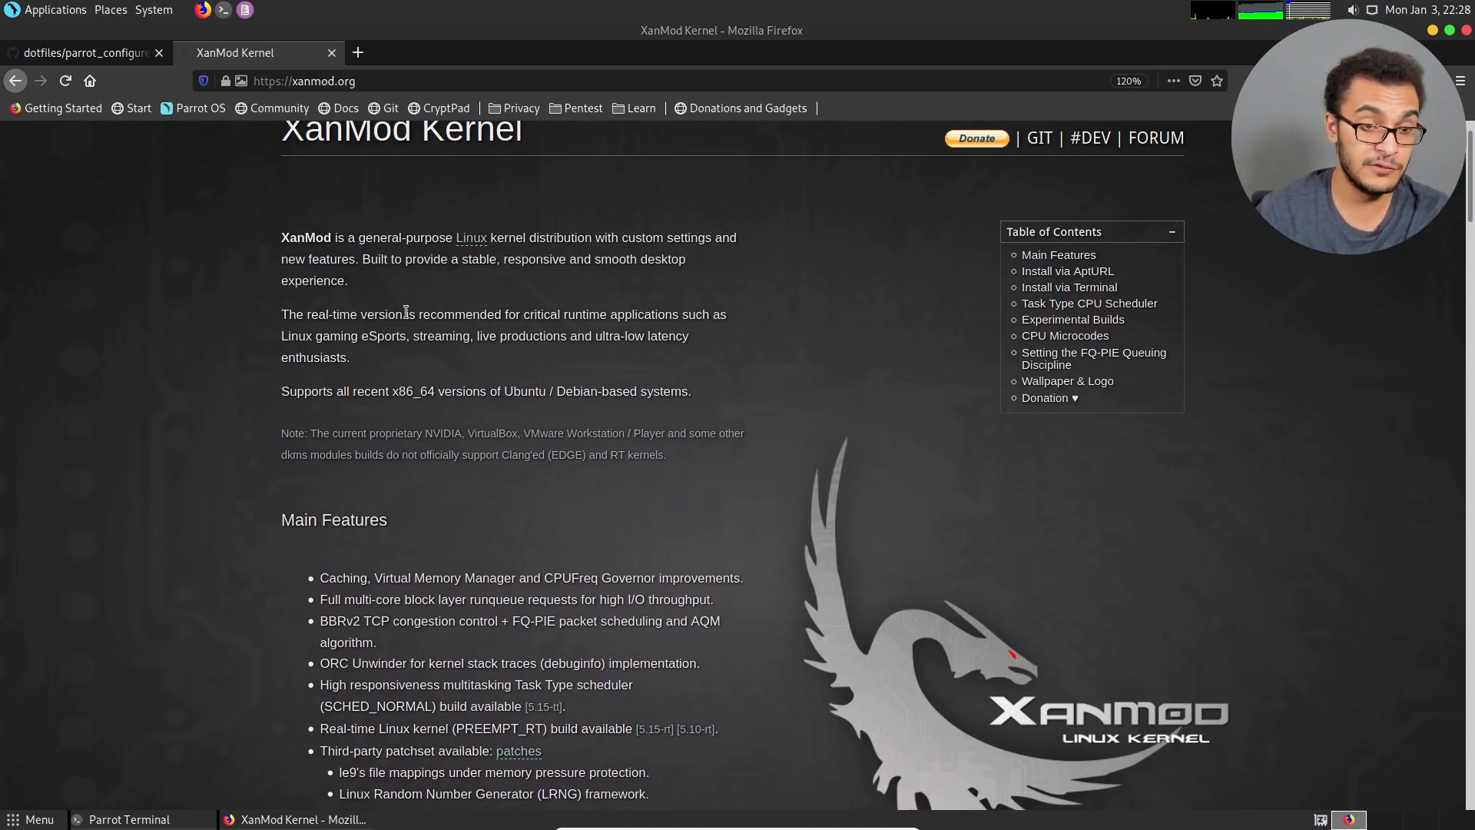
# Close the XanMod page and look over the parrot_configure.sh script on GitHub.
pyautogui.click(331, 52)
pyautogui.scroll(5, 568, 276)
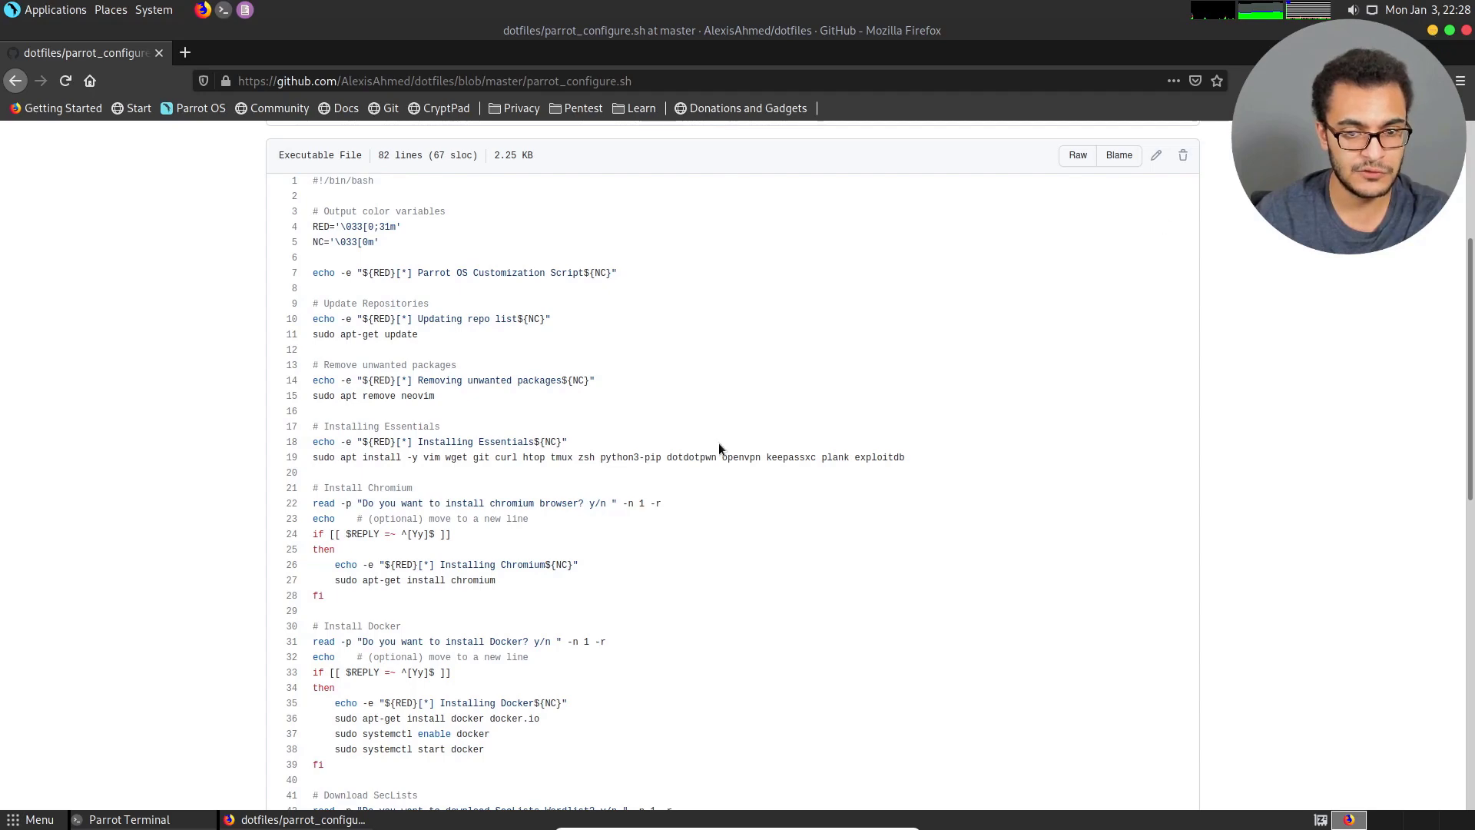
pyautogui.scroll(-5, 717, 442)
# Search for "thepentesterframework" in a new tab and open the trustedsec/ptf repository on GitHub.
pyautogui.hotkey('ctrl', 't')
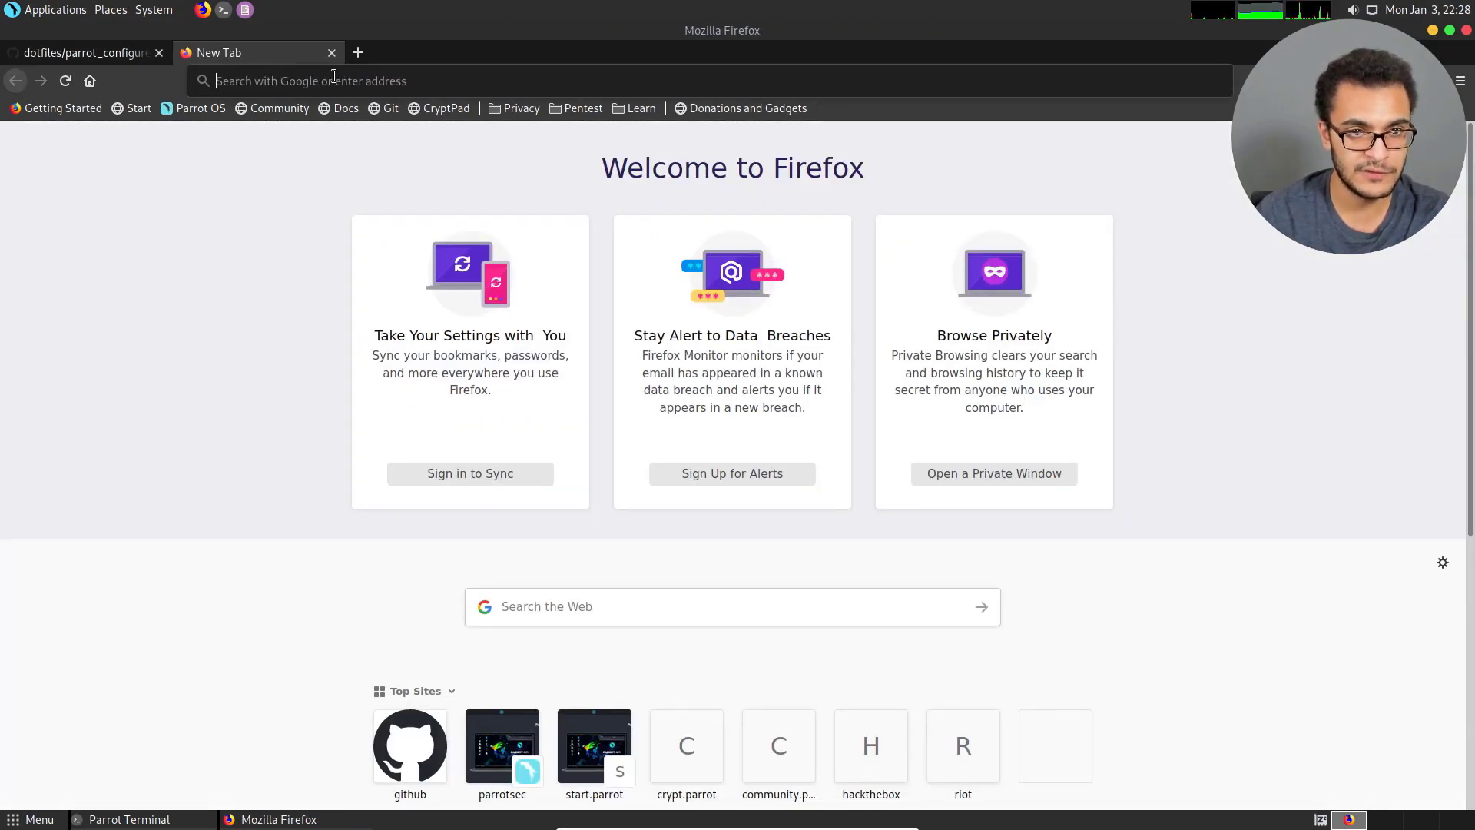
pyautogui.click(334, 76)
pyautogui.write('thepenteste')
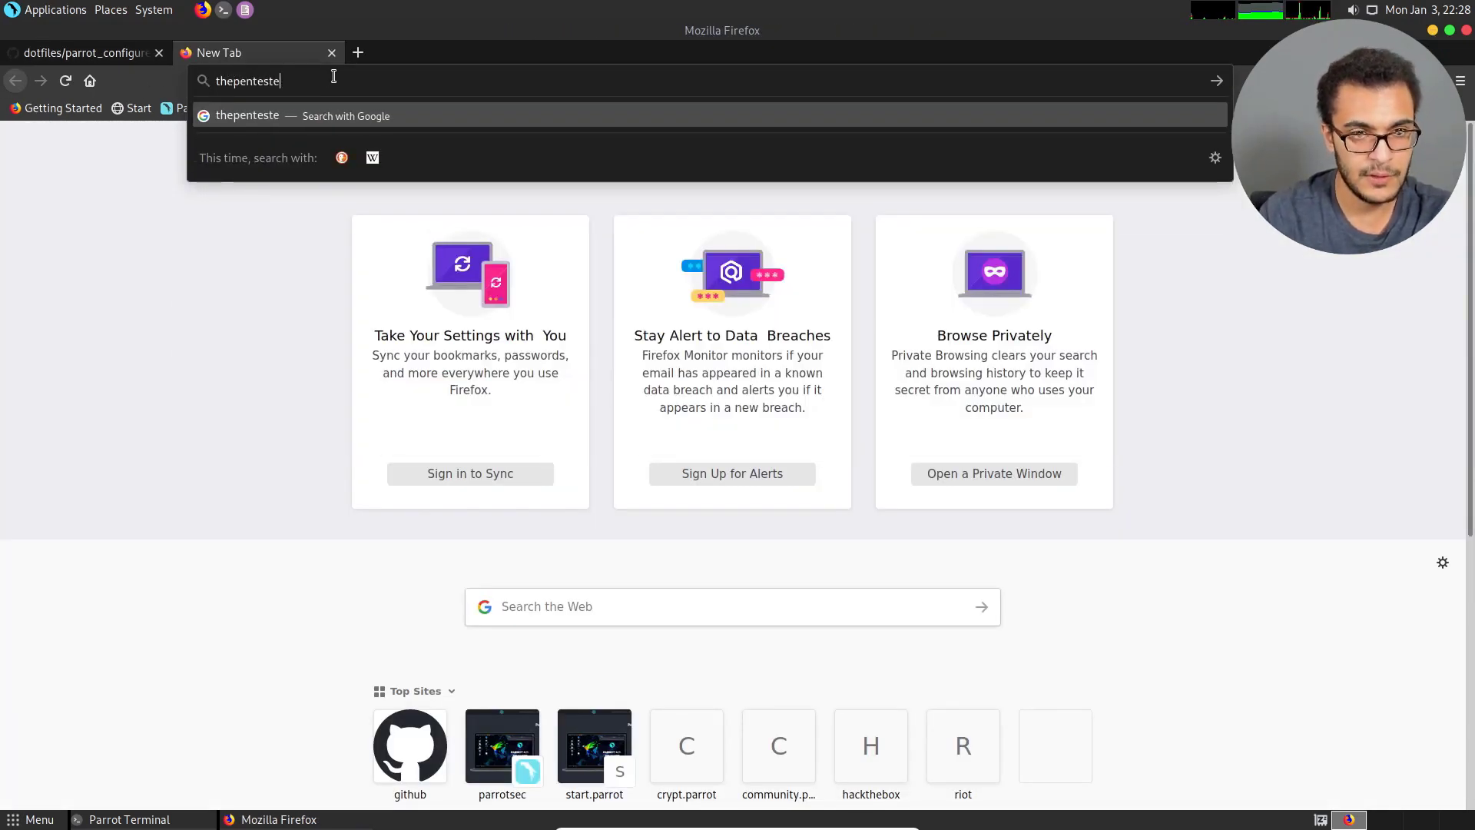
pyautogui.write('rframework')
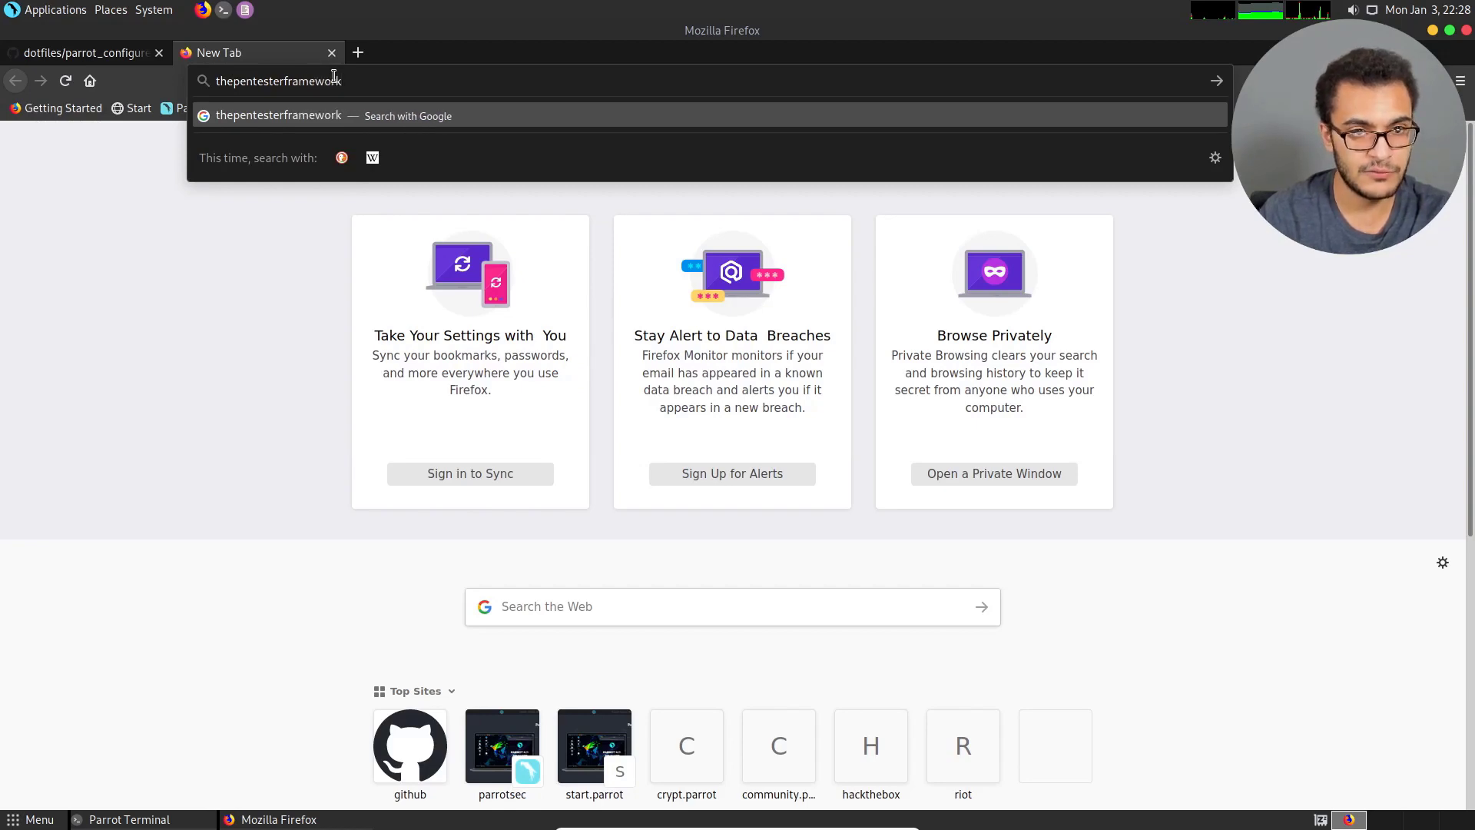
pyautogui.press('Return')
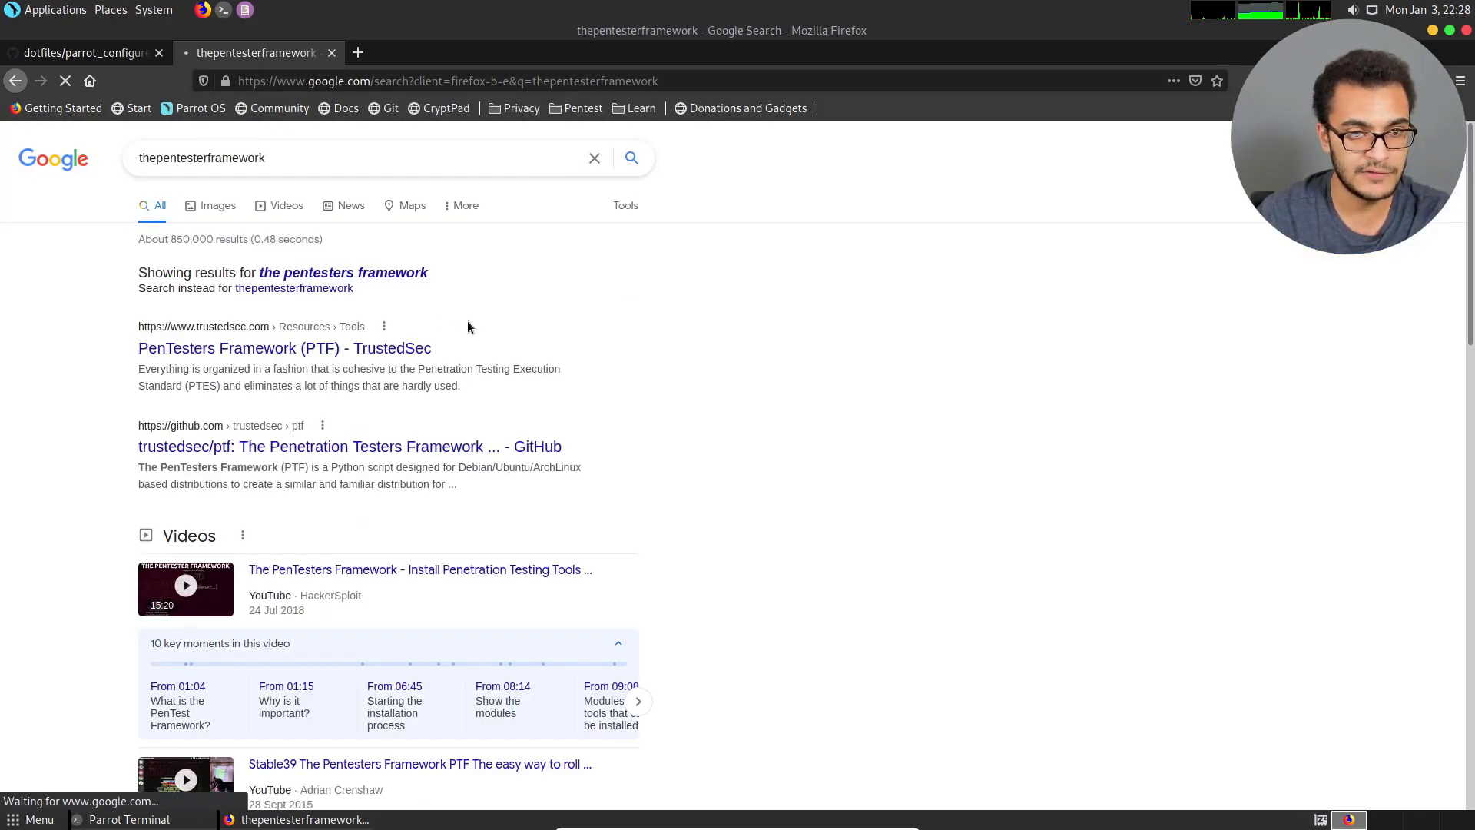
pyautogui.click(348, 448)
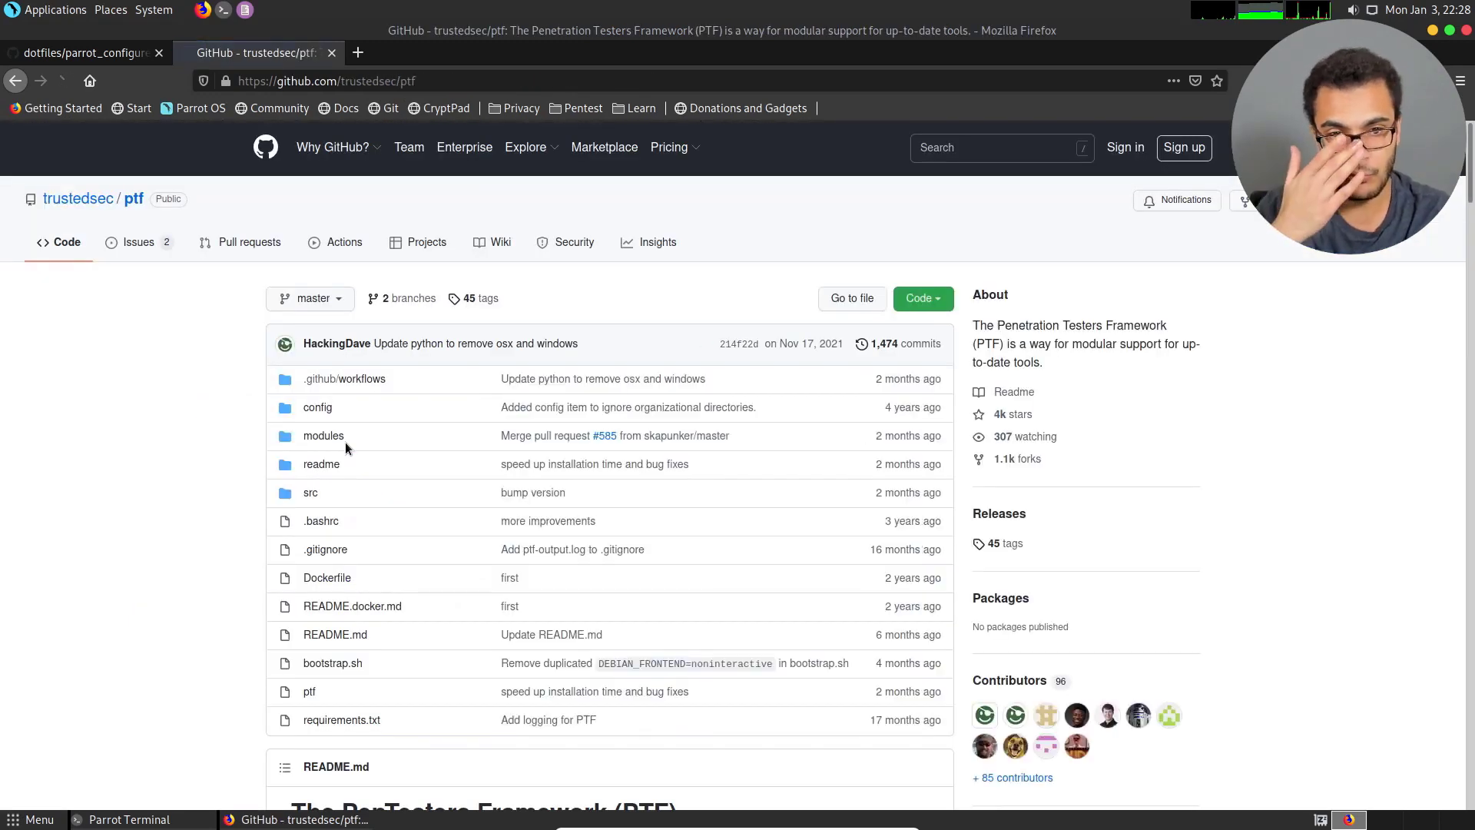
# Enlarge the ptf repository page to 120% and read the README's description, installation and update sections.
pyautogui.hotkey('ctrl', '+')
pyautogui.hotkey('ctrl', '+')
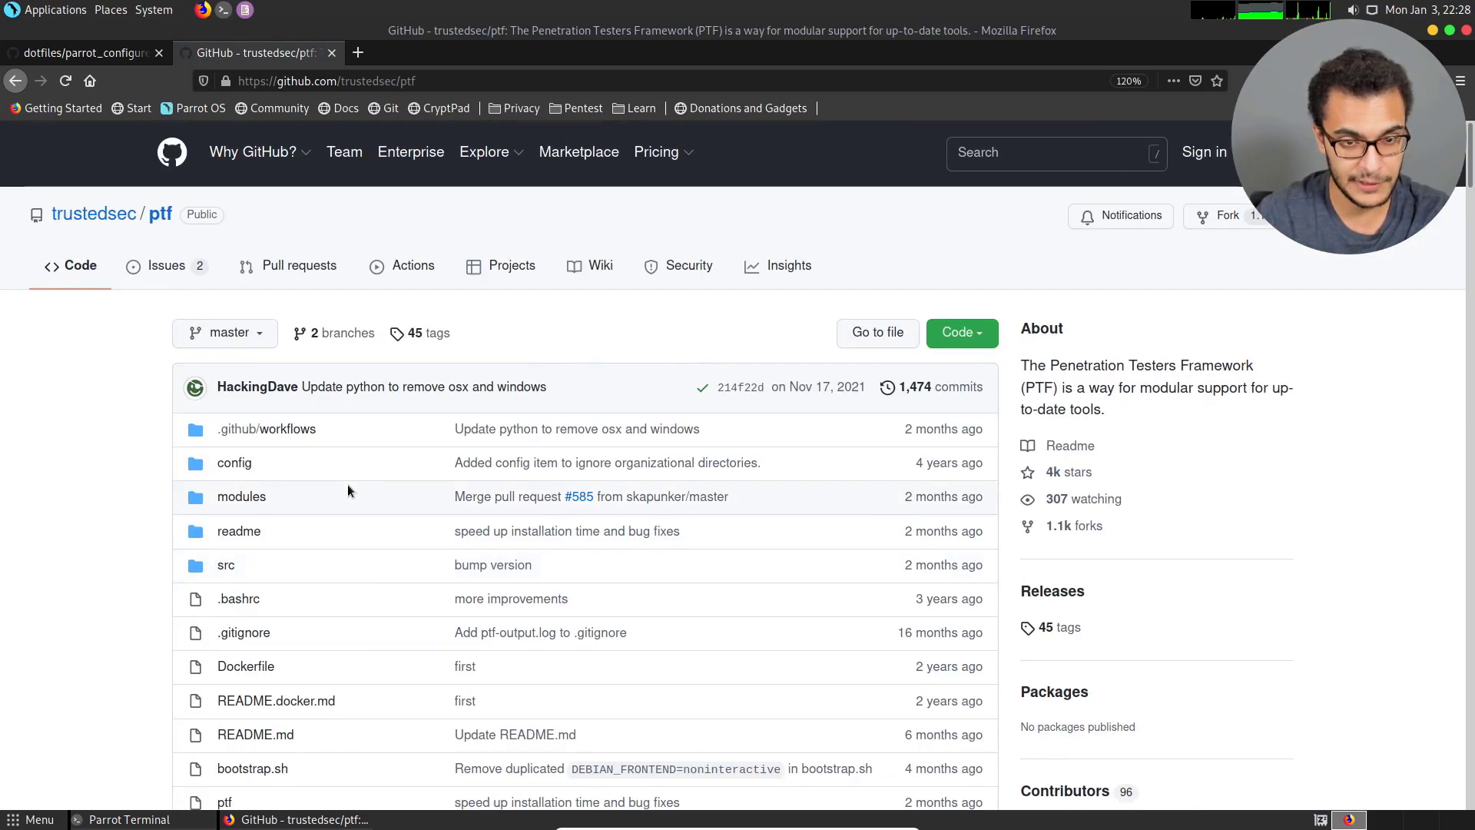
pyautogui.scroll(-5, 391, 423)
pyautogui.scroll(-6, 390, 425)
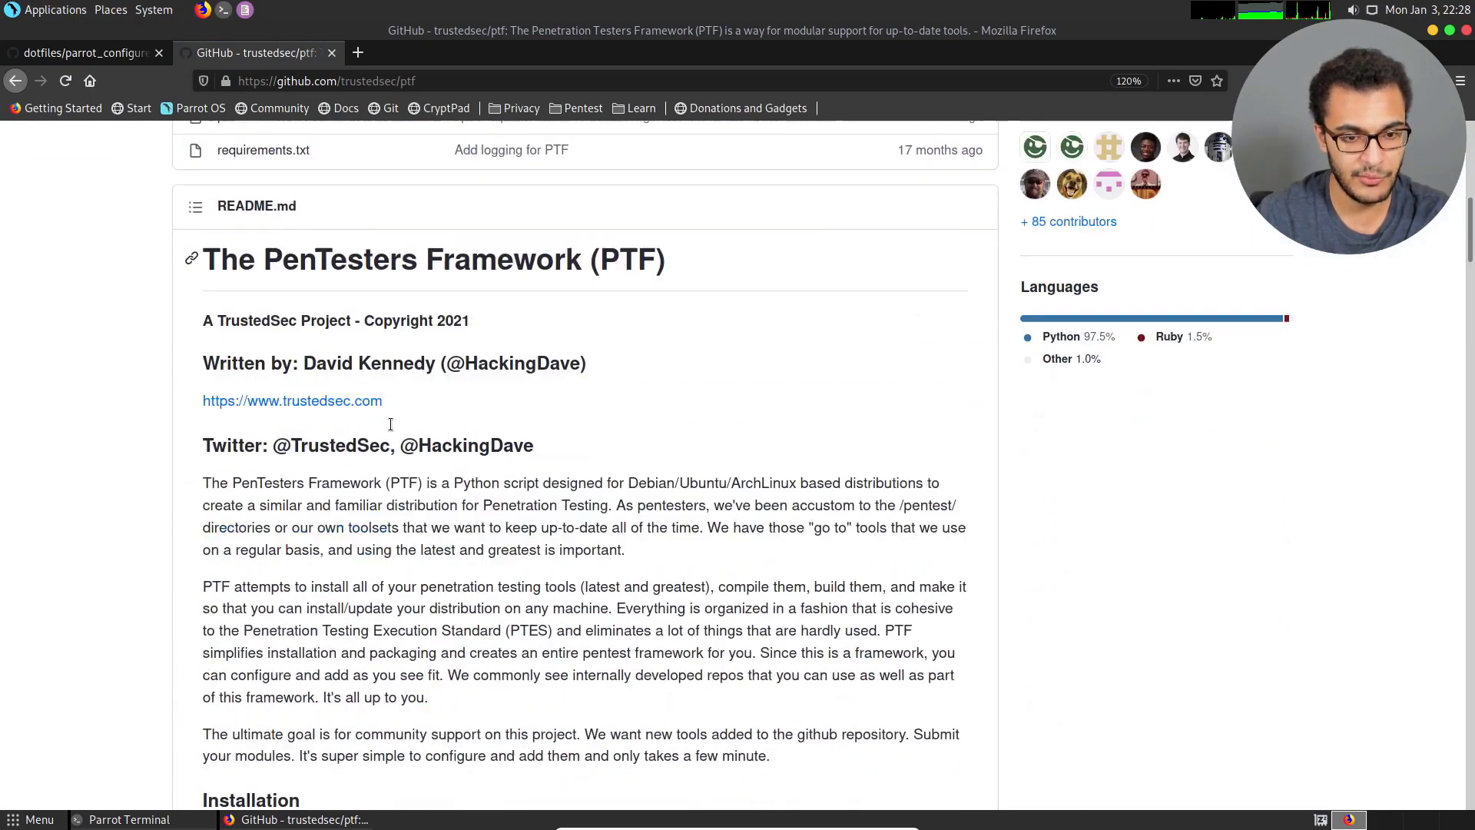
pyautogui.scroll(6, 432, 465)
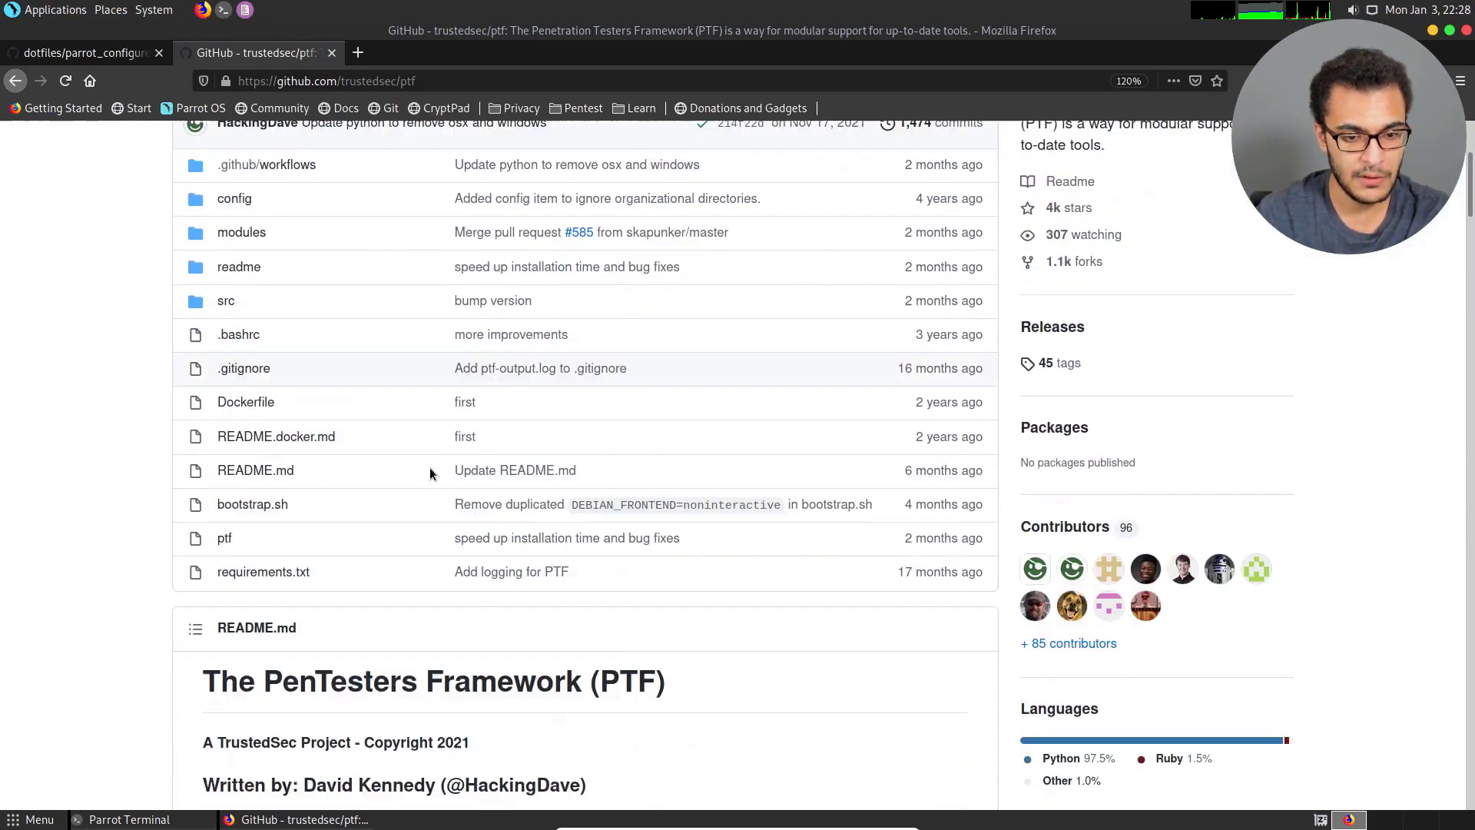
pyautogui.scroll(-7, 430, 467)
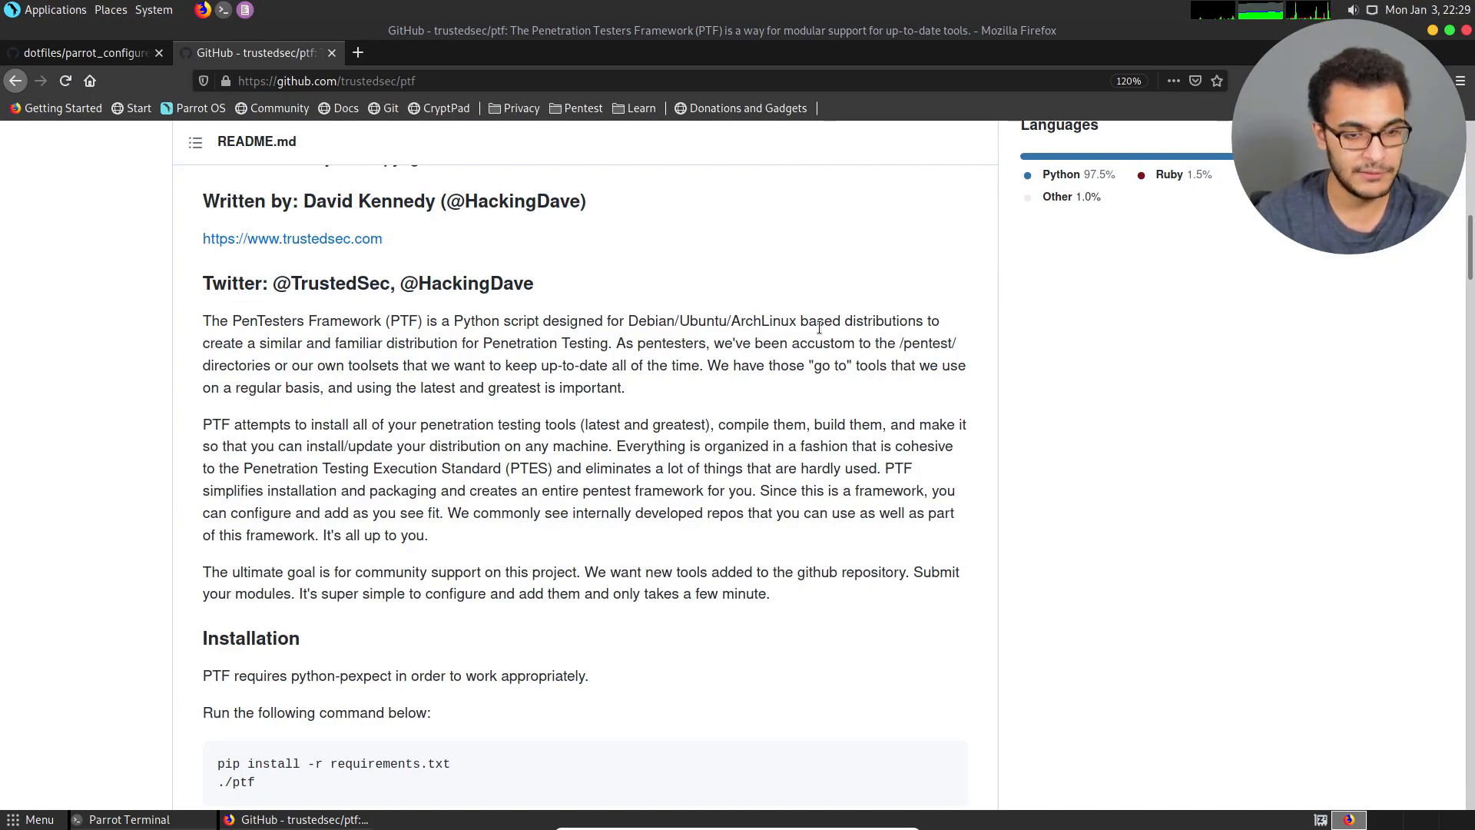
pyautogui.scroll(-10, 819, 327)
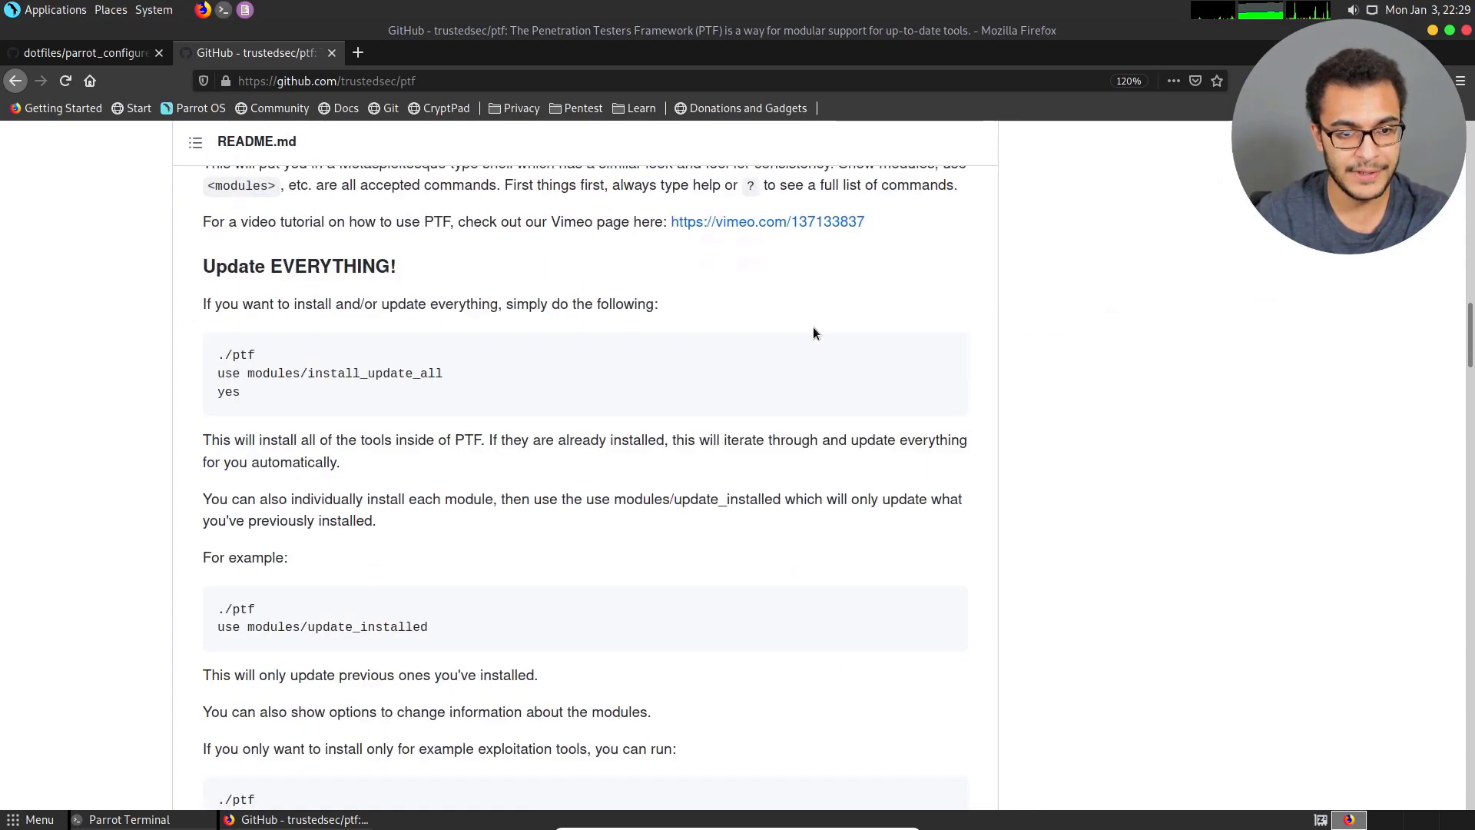
# Return from the ptf repository to parrot_configure.sh and review the whole script, from the repository update to the custom .zshrc section.
pyautogui.scroll(10, 814, 330)
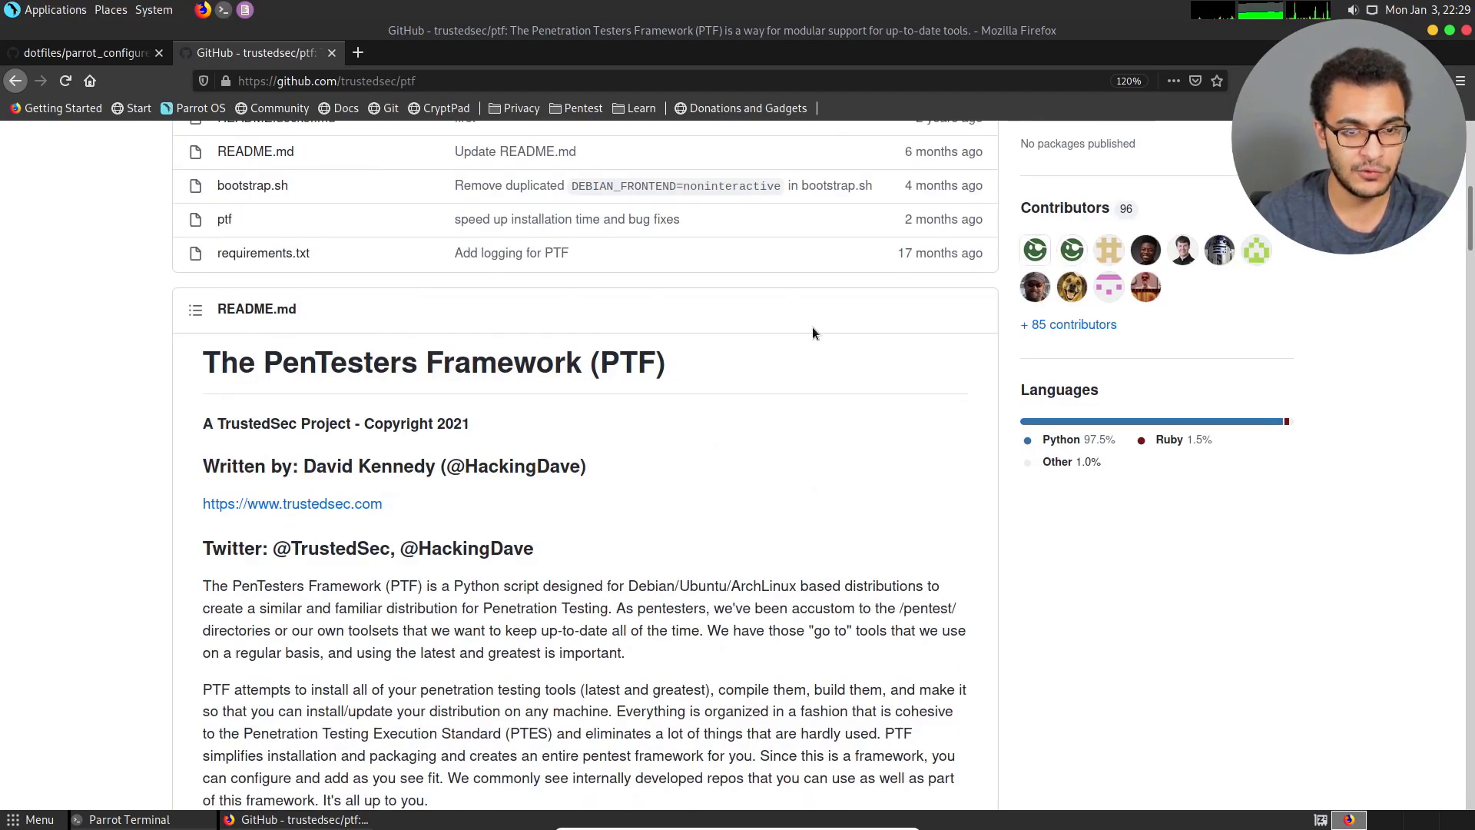
pyautogui.scroll(2, 813, 332)
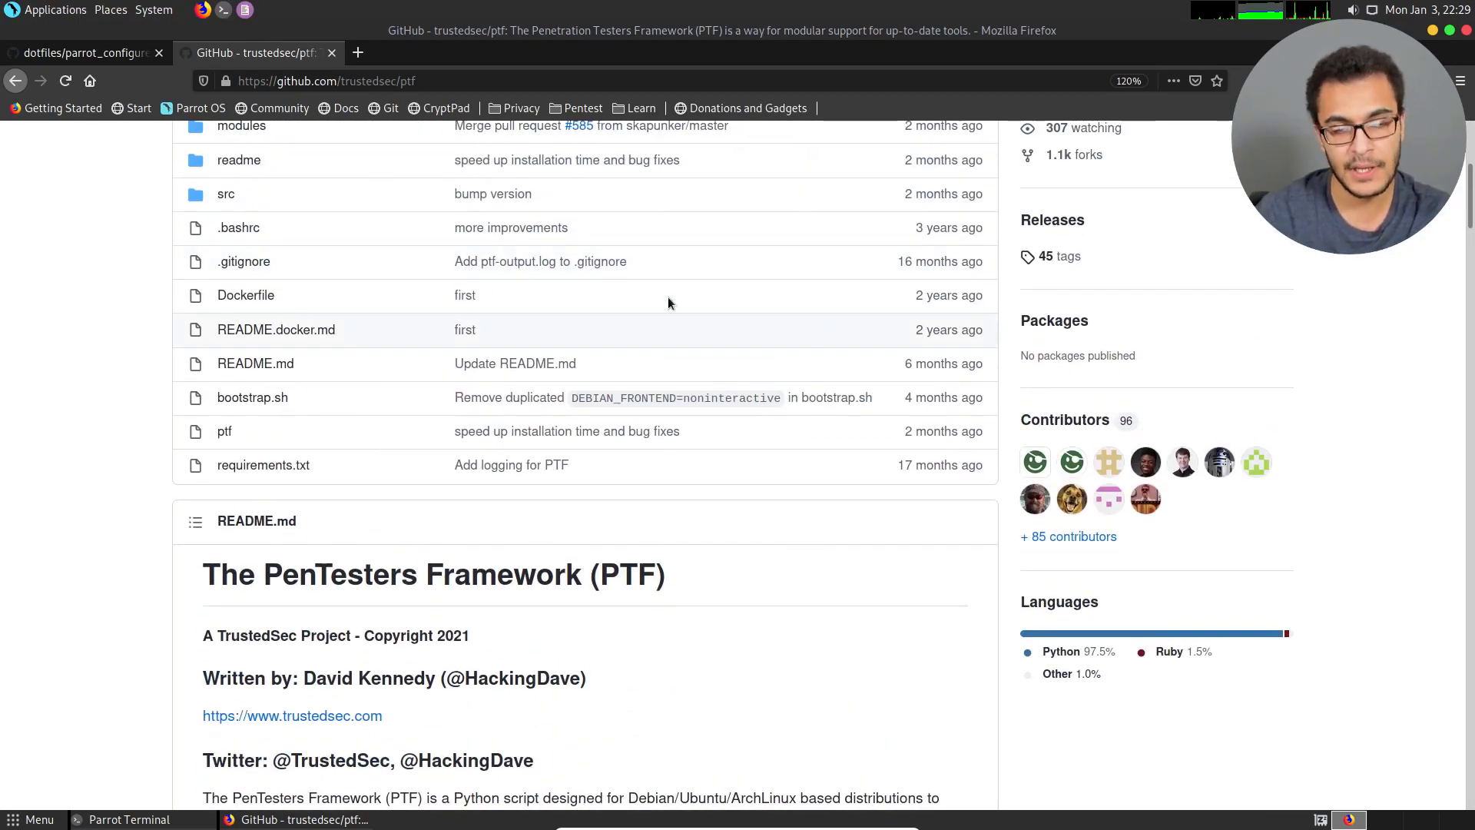
pyautogui.click(103, 53)
pyautogui.scroll(3, 560, 180)
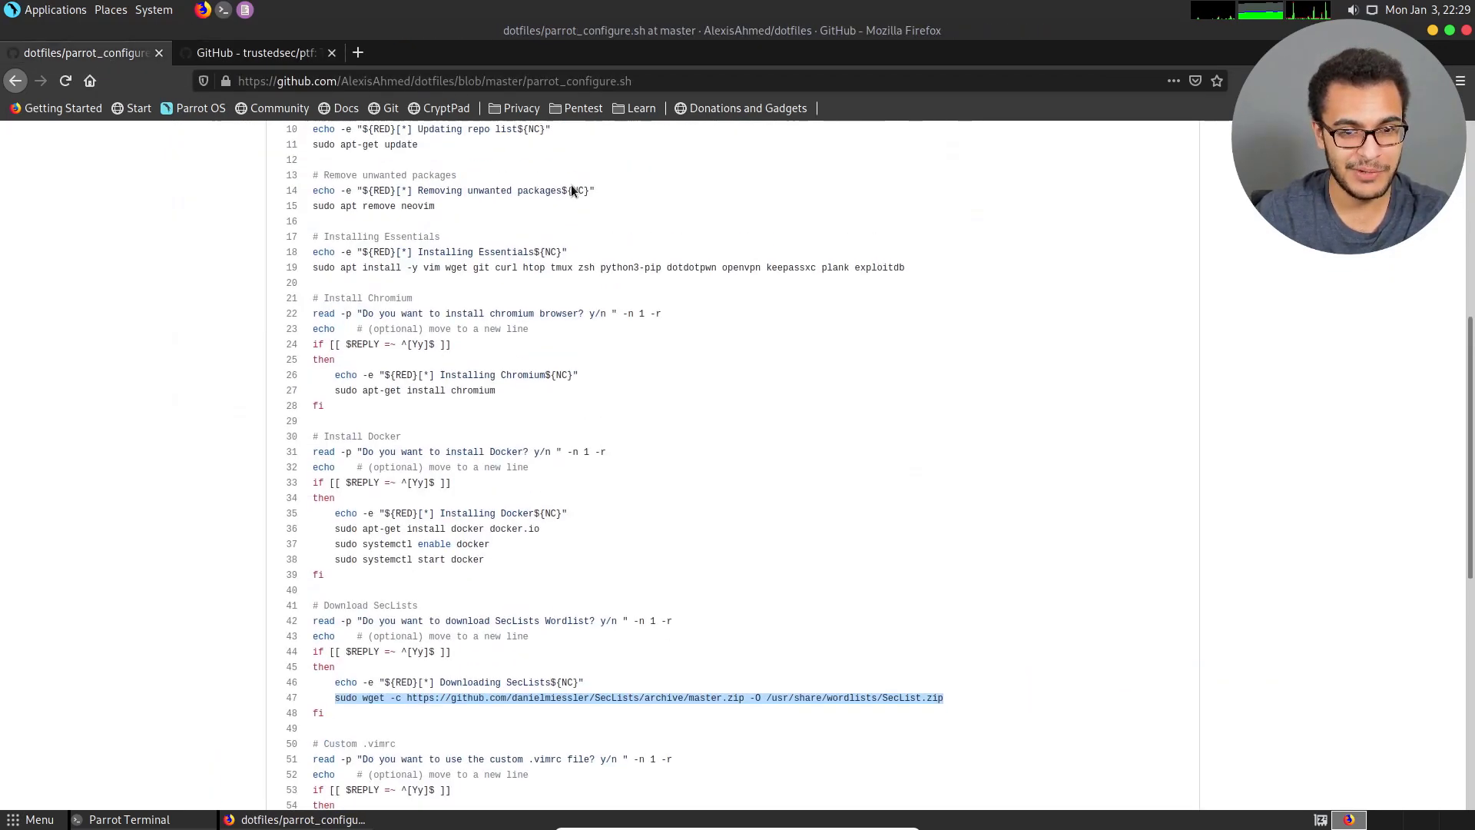
pyautogui.scroll(1, 571, 188)
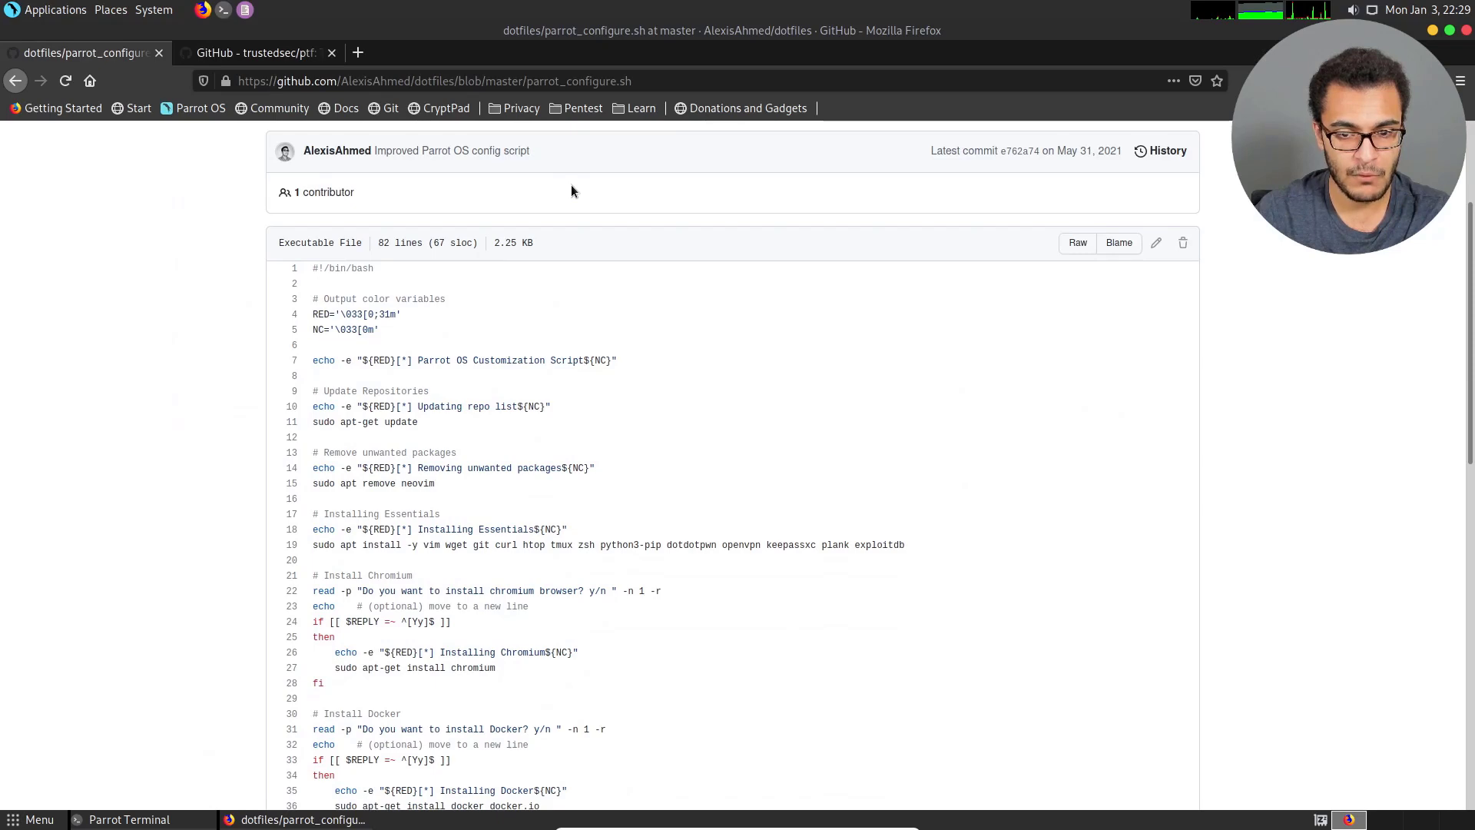
pyautogui.scroll(-6, 592, 319)
pyautogui.scroll(6, 592, 323)
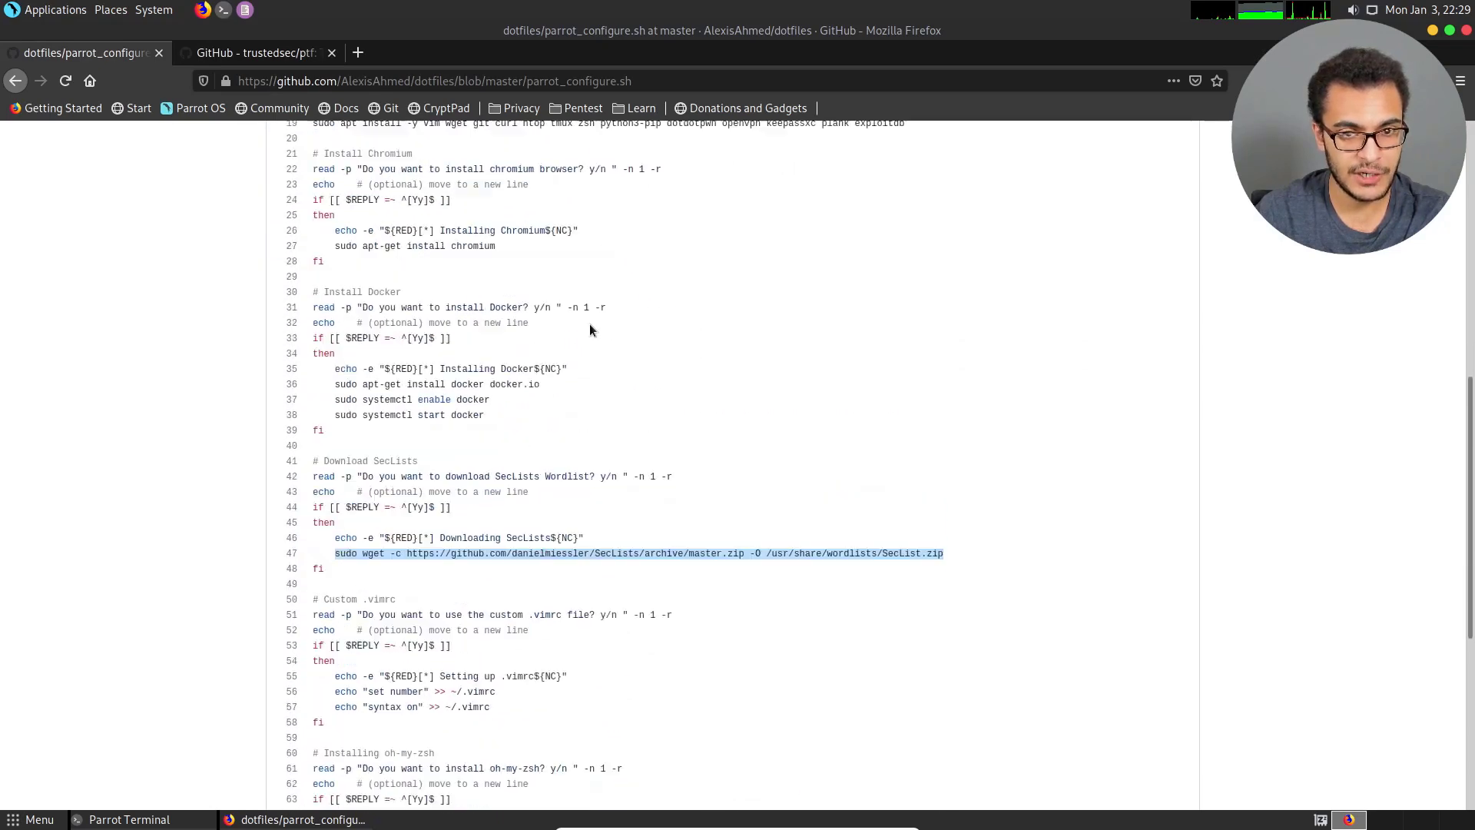
pyautogui.scroll(3, 563, 242)
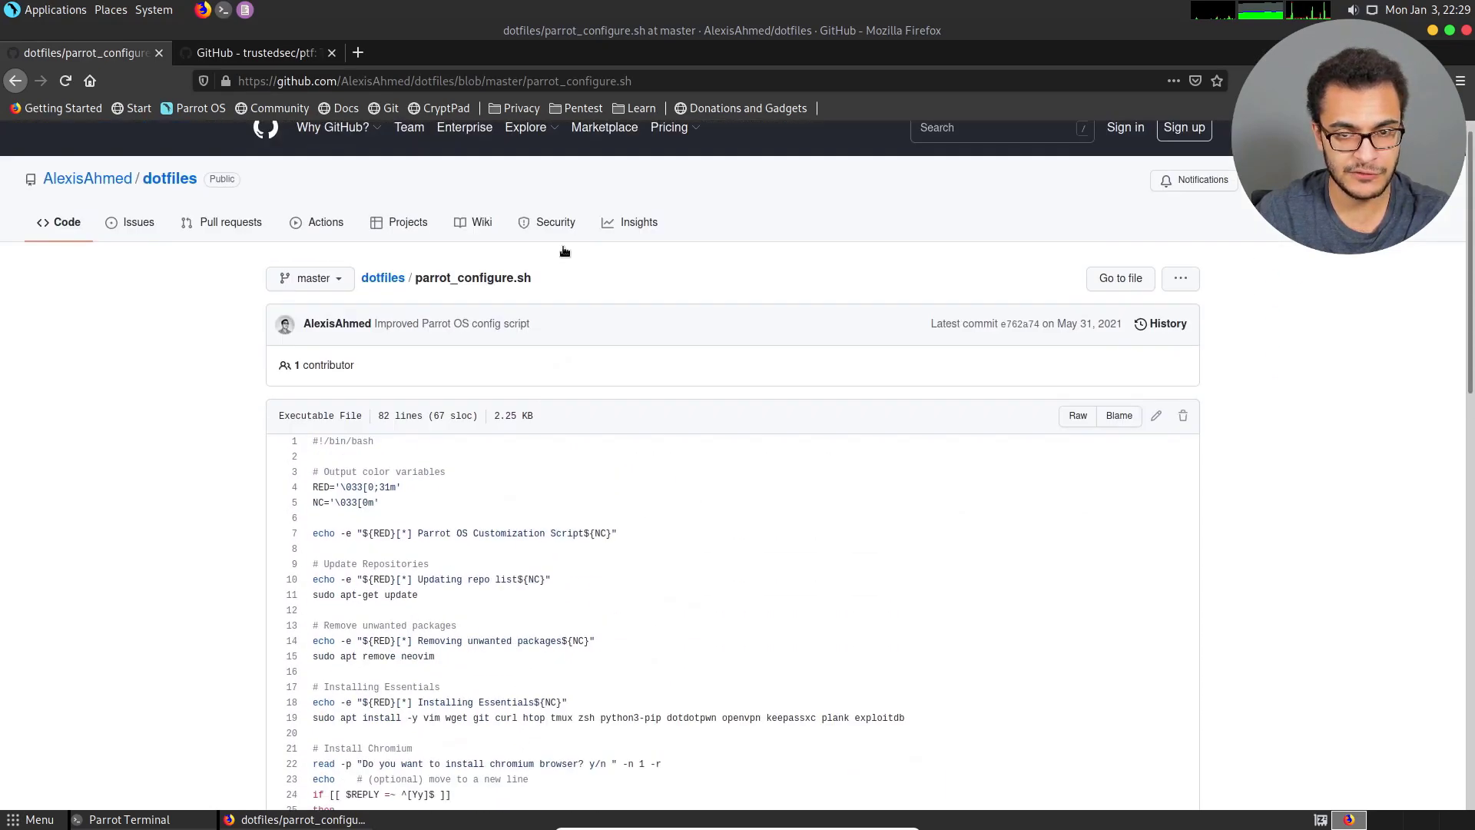
pyautogui.scroll(-3, 563, 249)
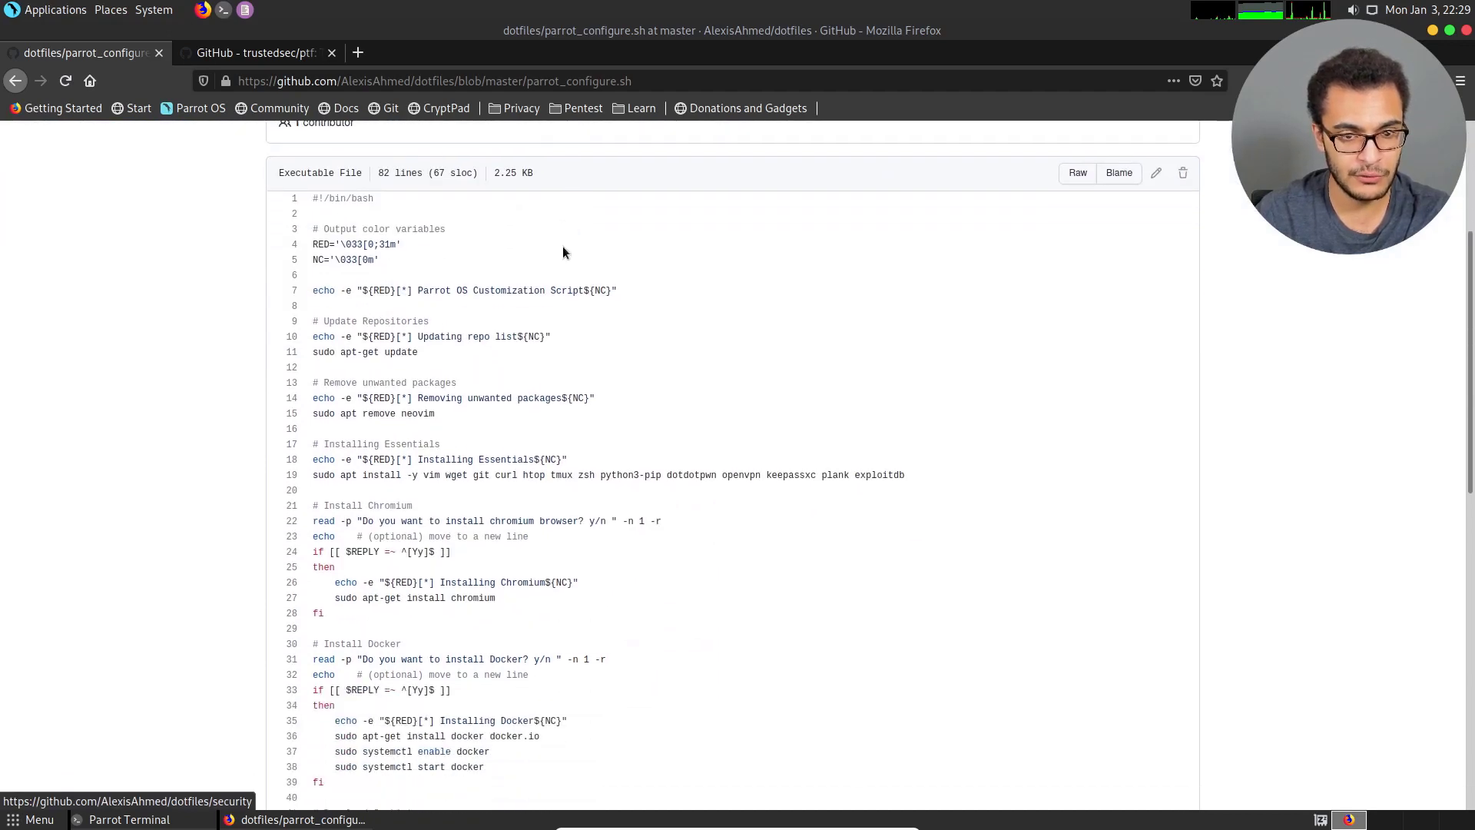
pyautogui.scroll(-3, 562, 250)
pyautogui.scroll(-3, 563, 252)
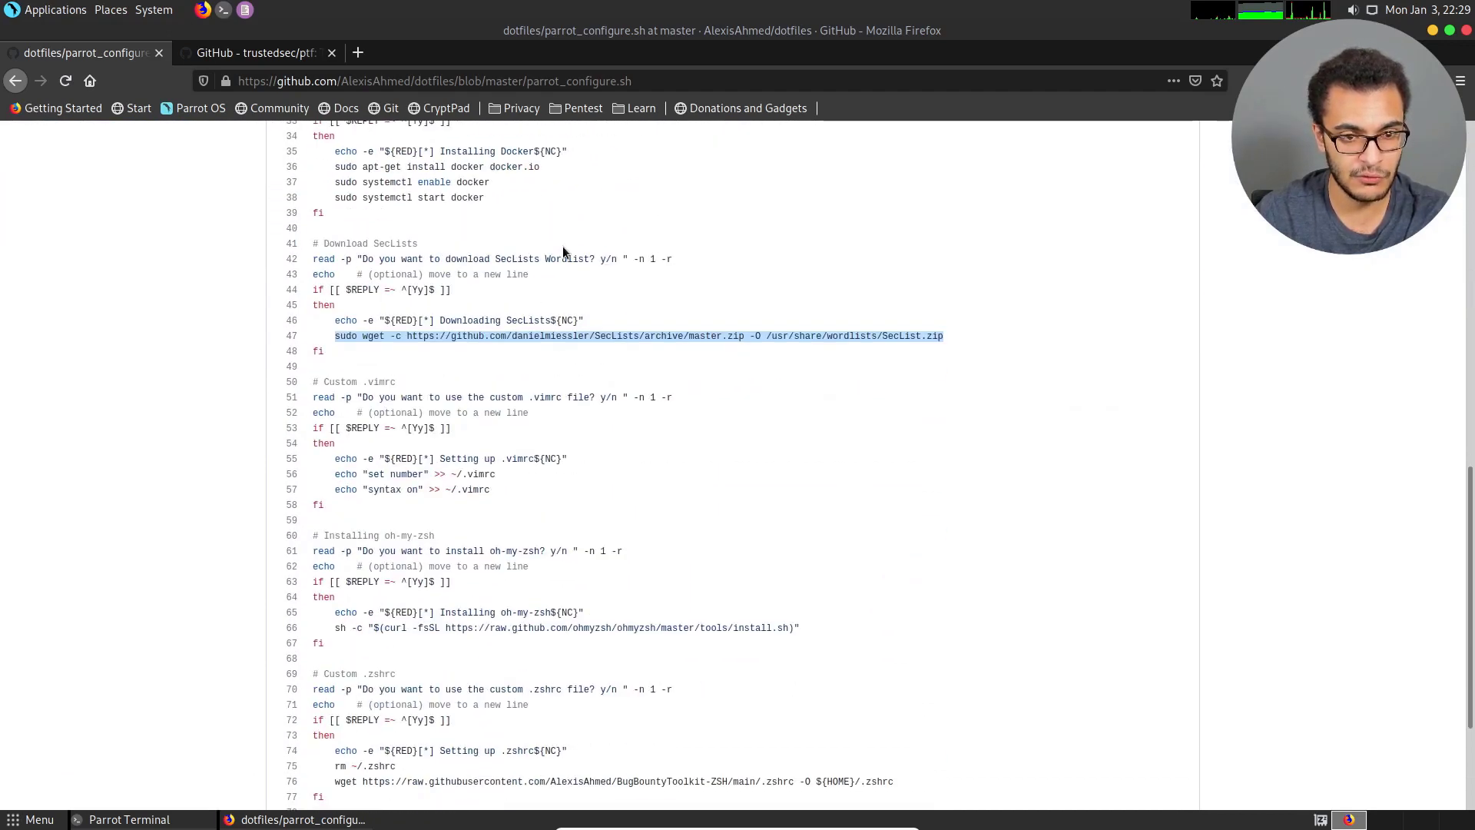
pyautogui.scroll(-3, 562, 246)
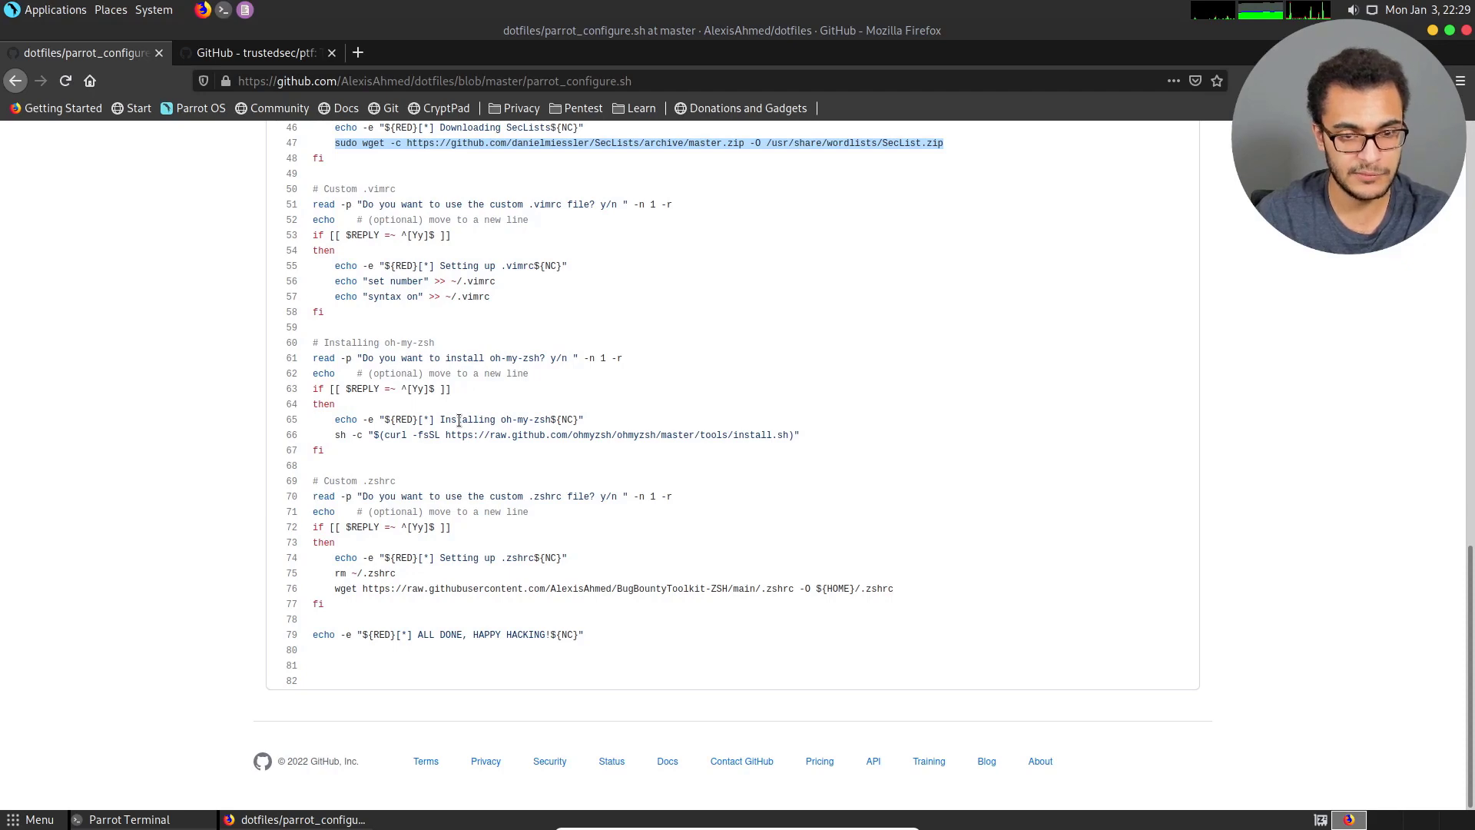
pyautogui.scroll(10, 534, 373)
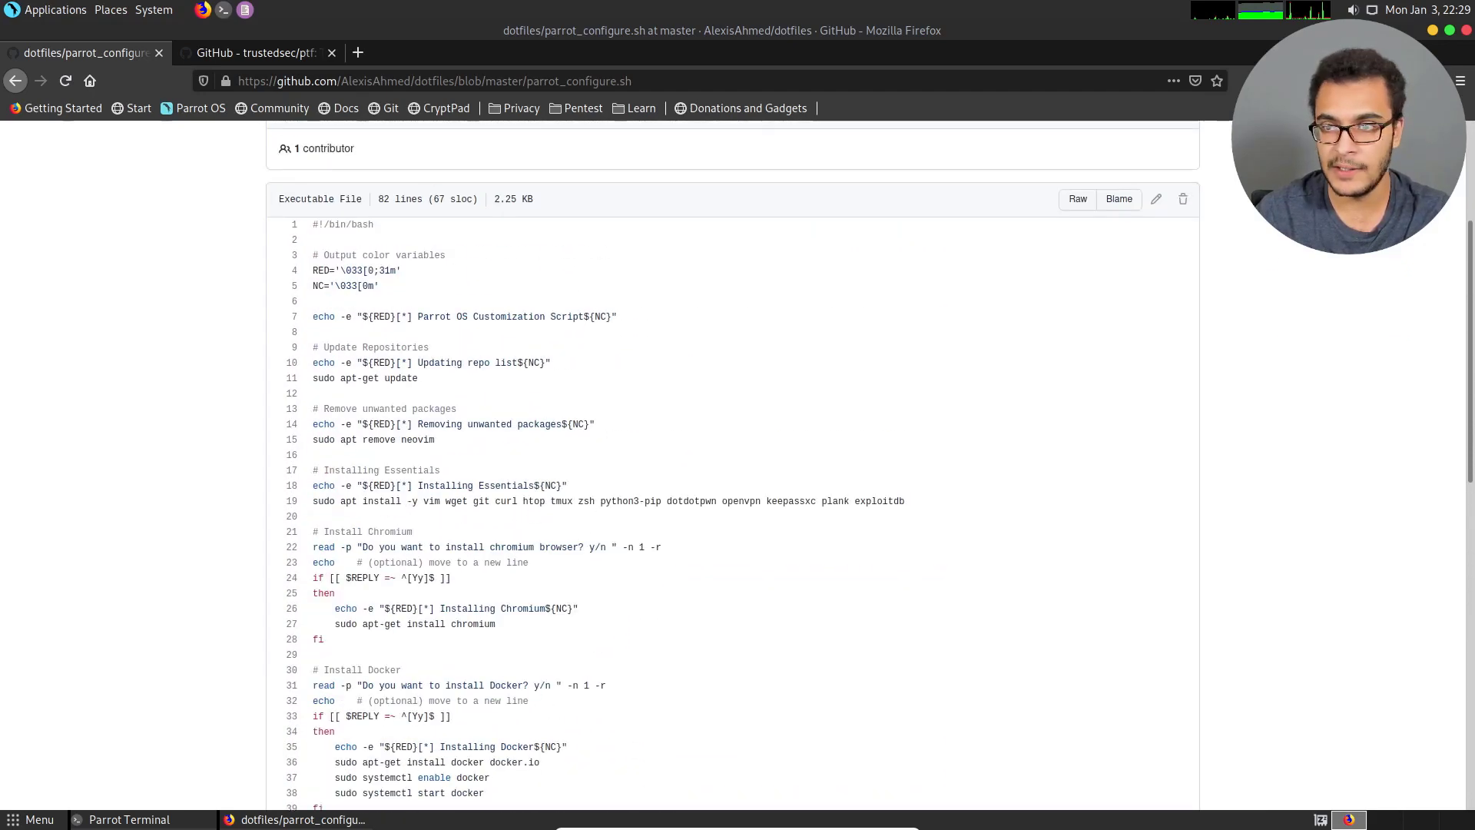
# Minimize Firefox and close the terminal window to clear the desktop.
pyautogui.click(1433, 32)
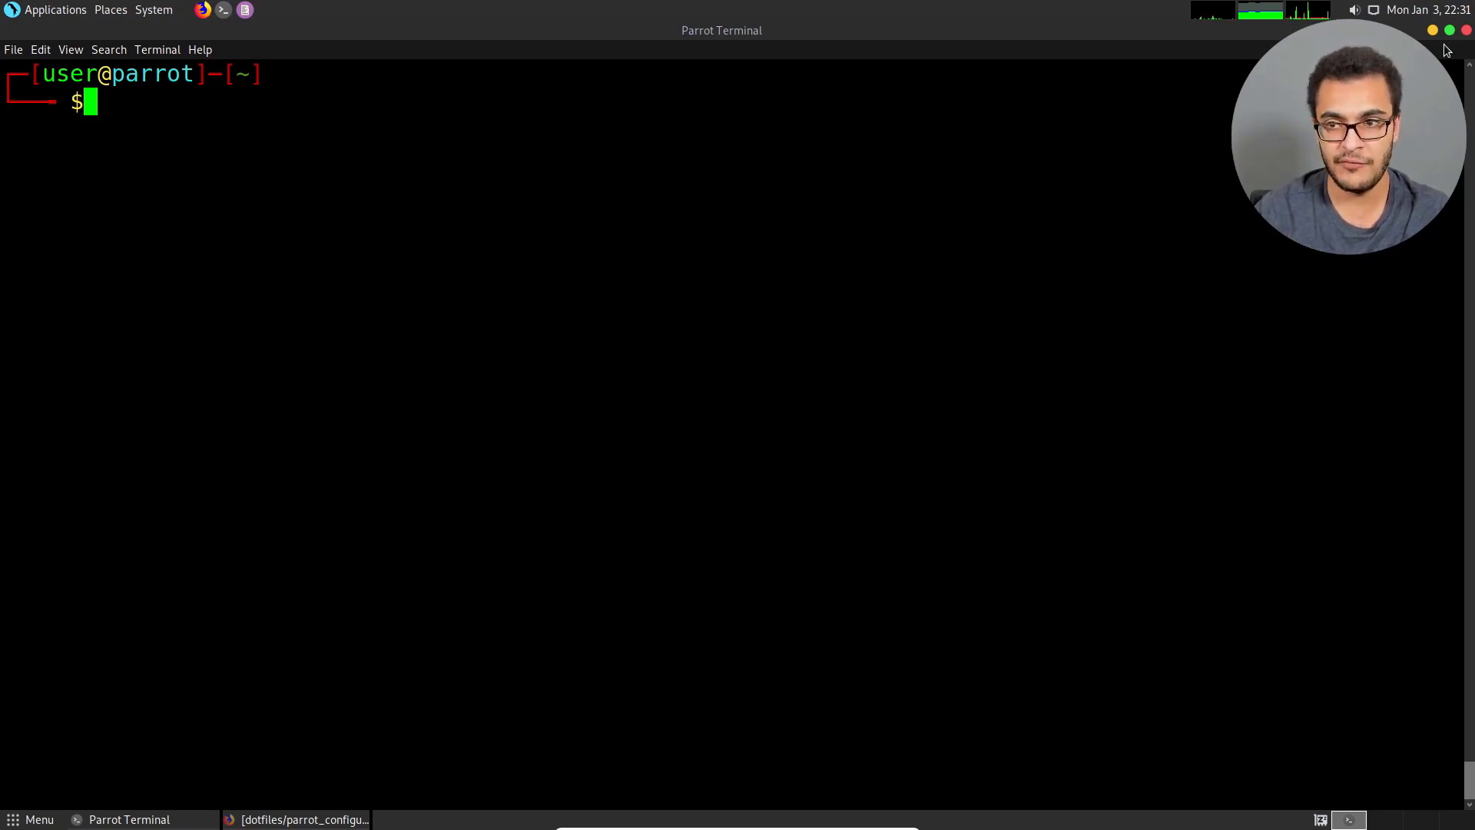
pyautogui.click(1466, 30)
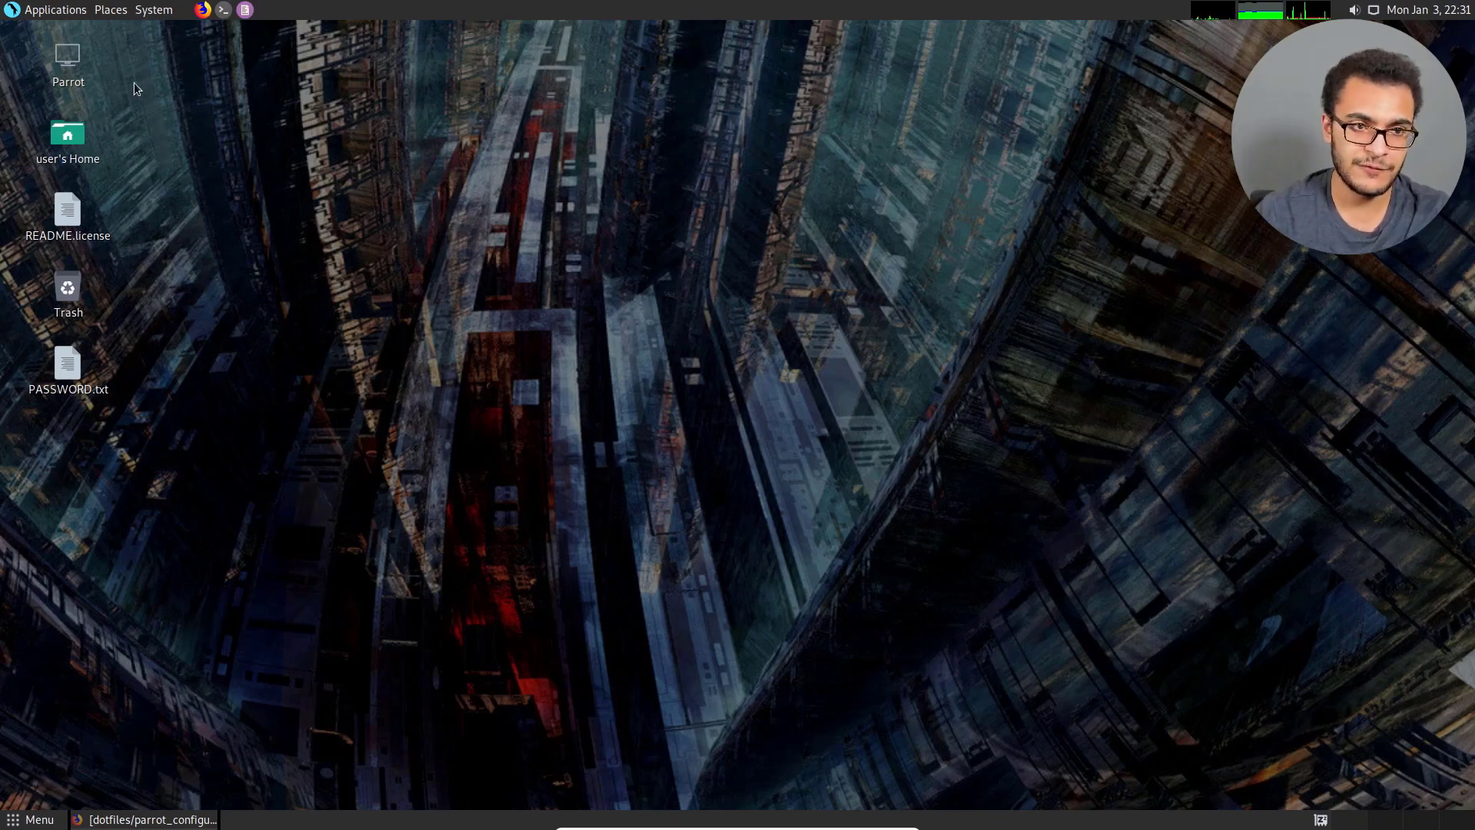
# Examine the installed applications in the Privacy, Office, Internet, Graphics and Sound & Video categories, including Anon Surf and Cryptography.
pyautogui.click(52, 11)
pyautogui.moveTo(65, 30)
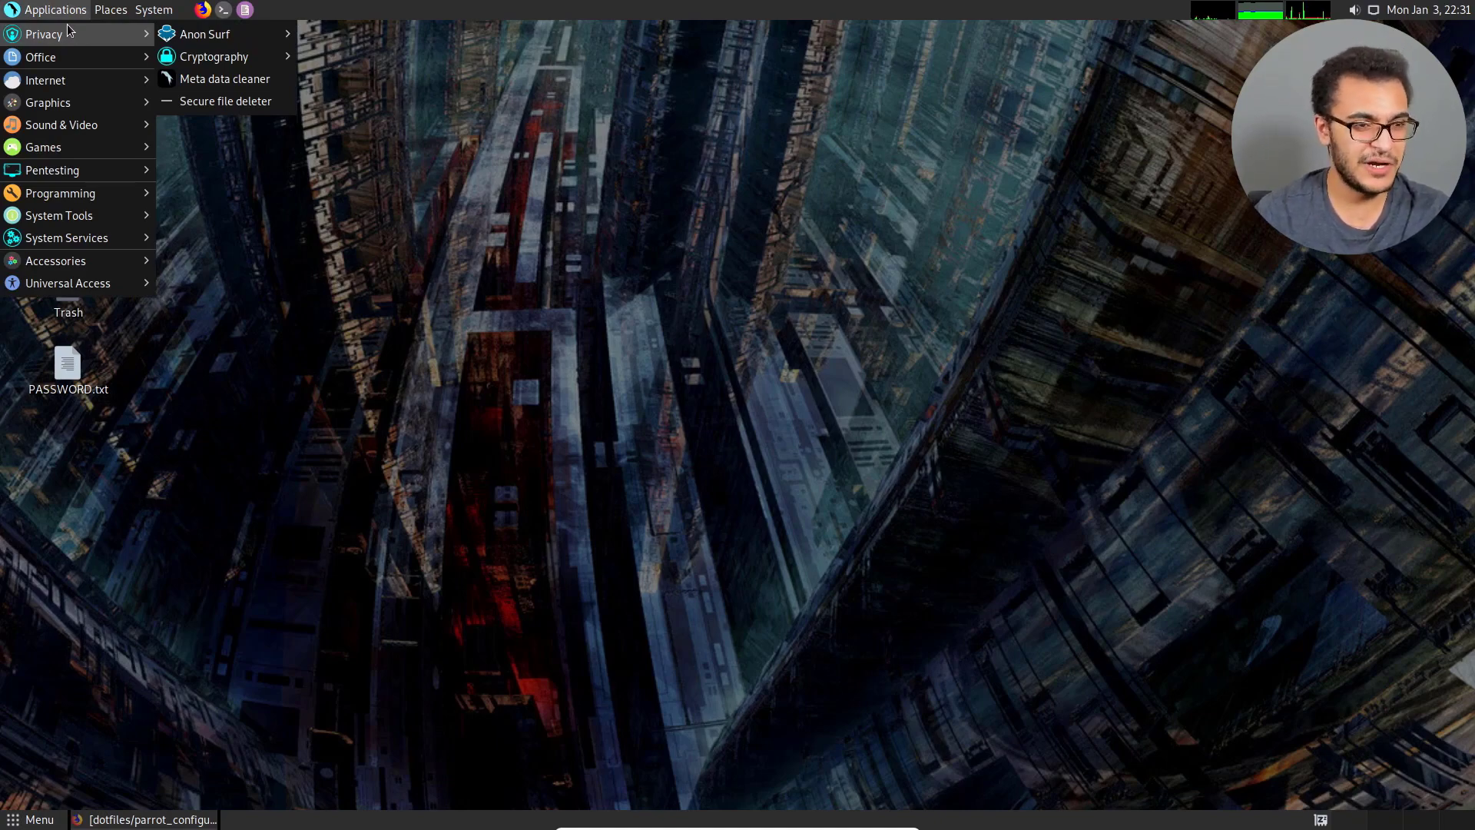
pyautogui.moveTo(234, 26)
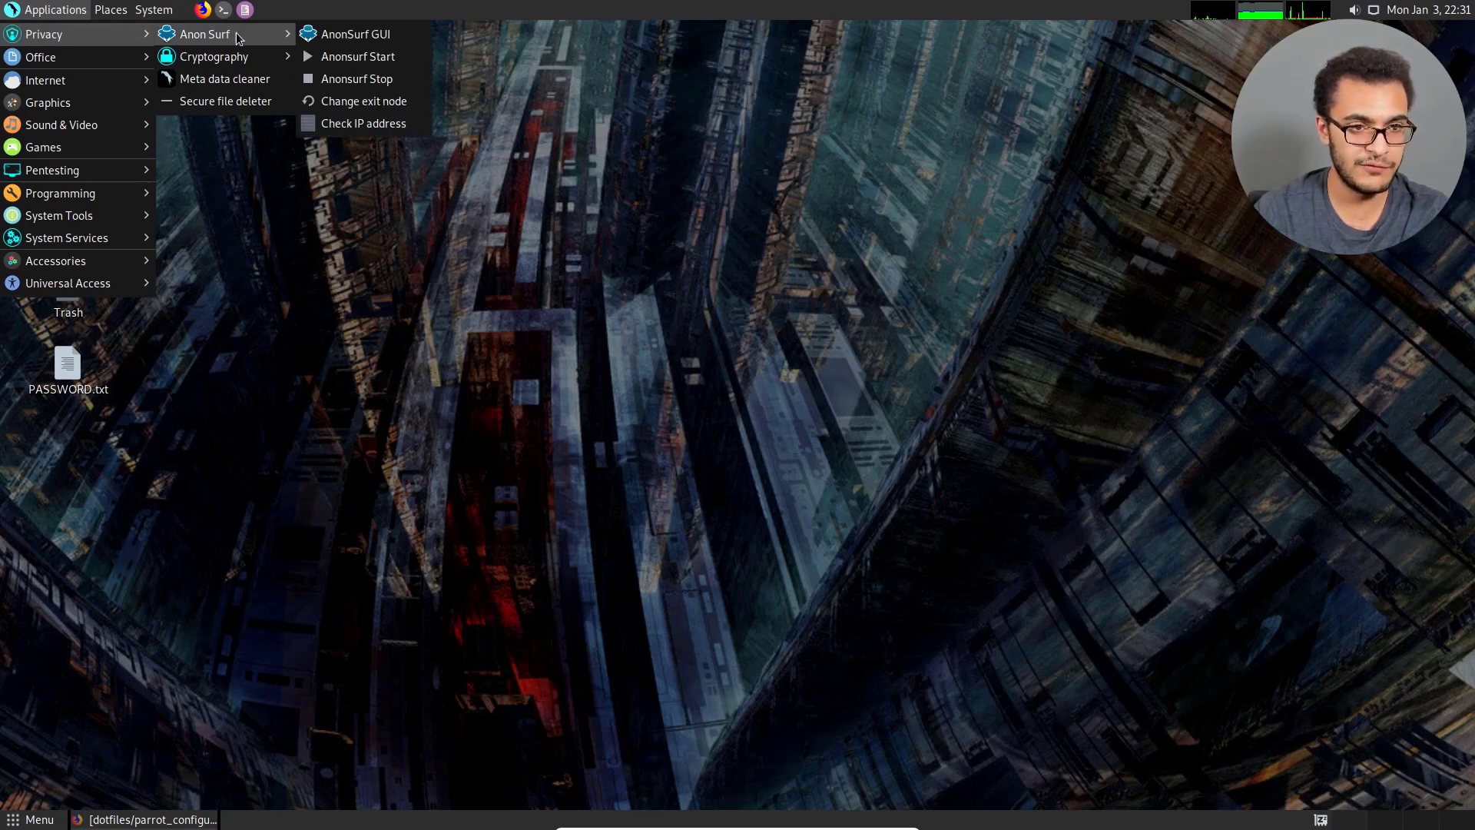
pyautogui.moveTo(239, 60)
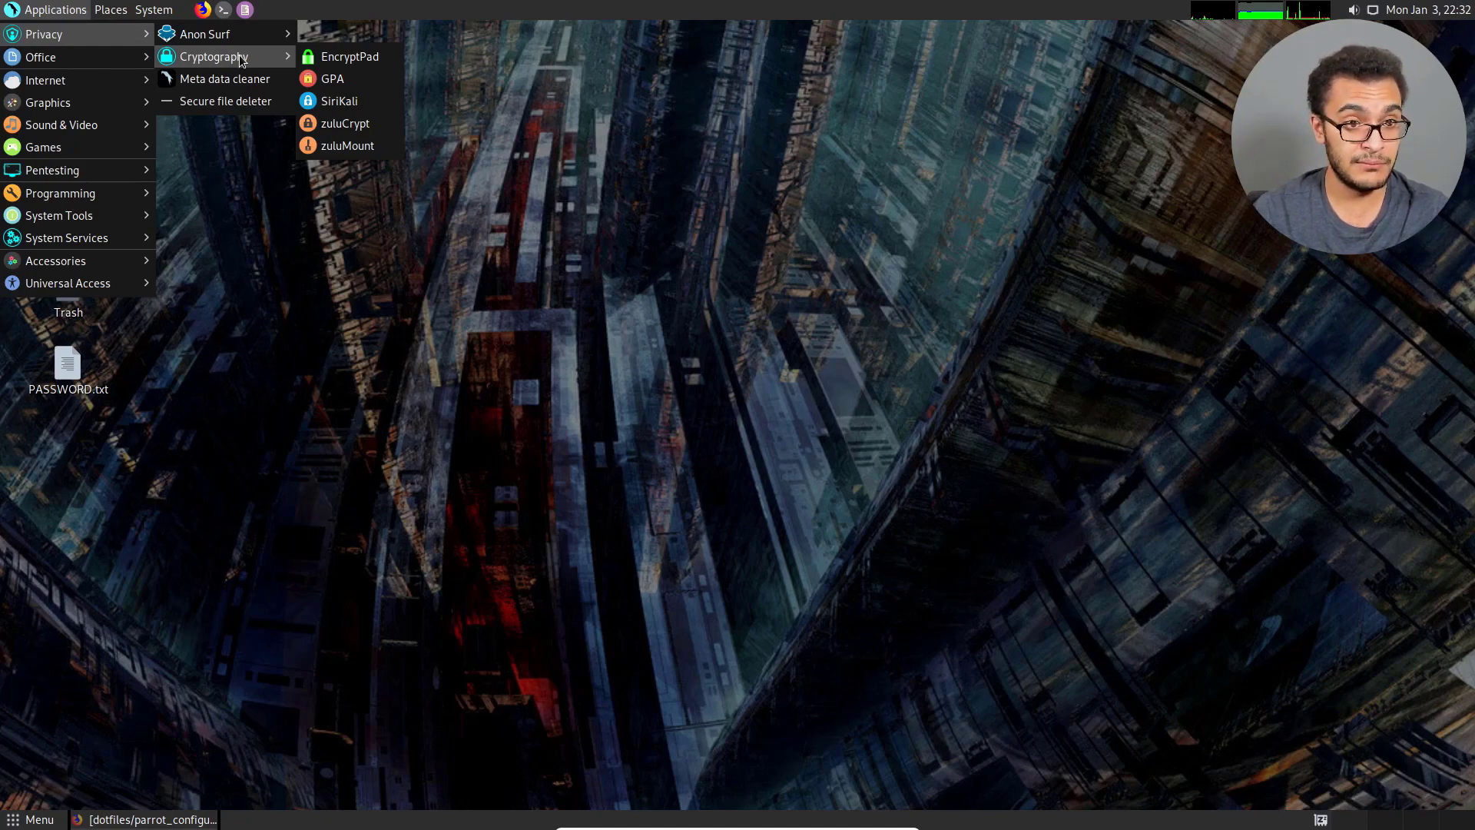
pyautogui.moveTo(30, 60)
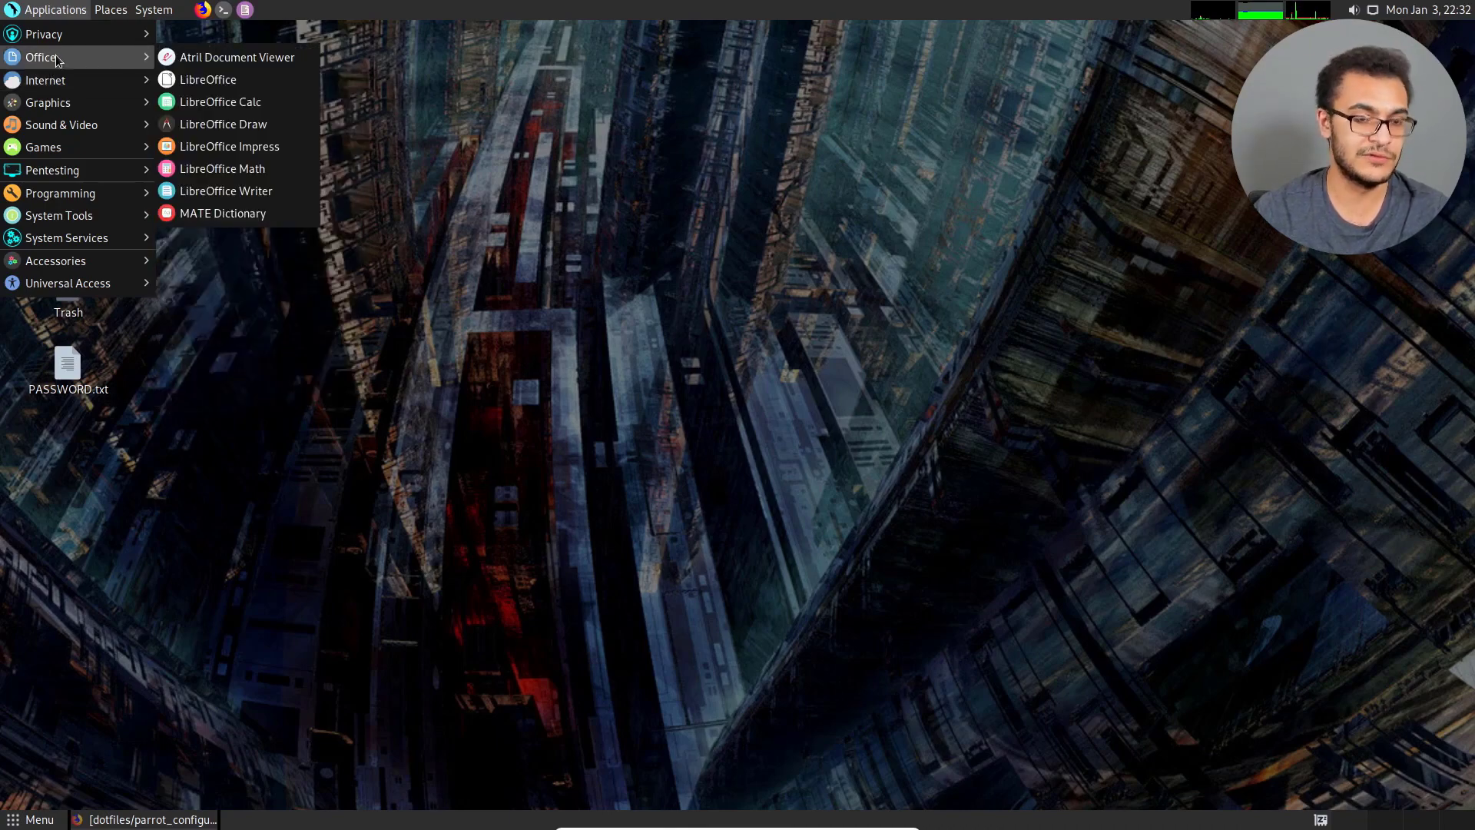
pyautogui.moveTo(56, 83)
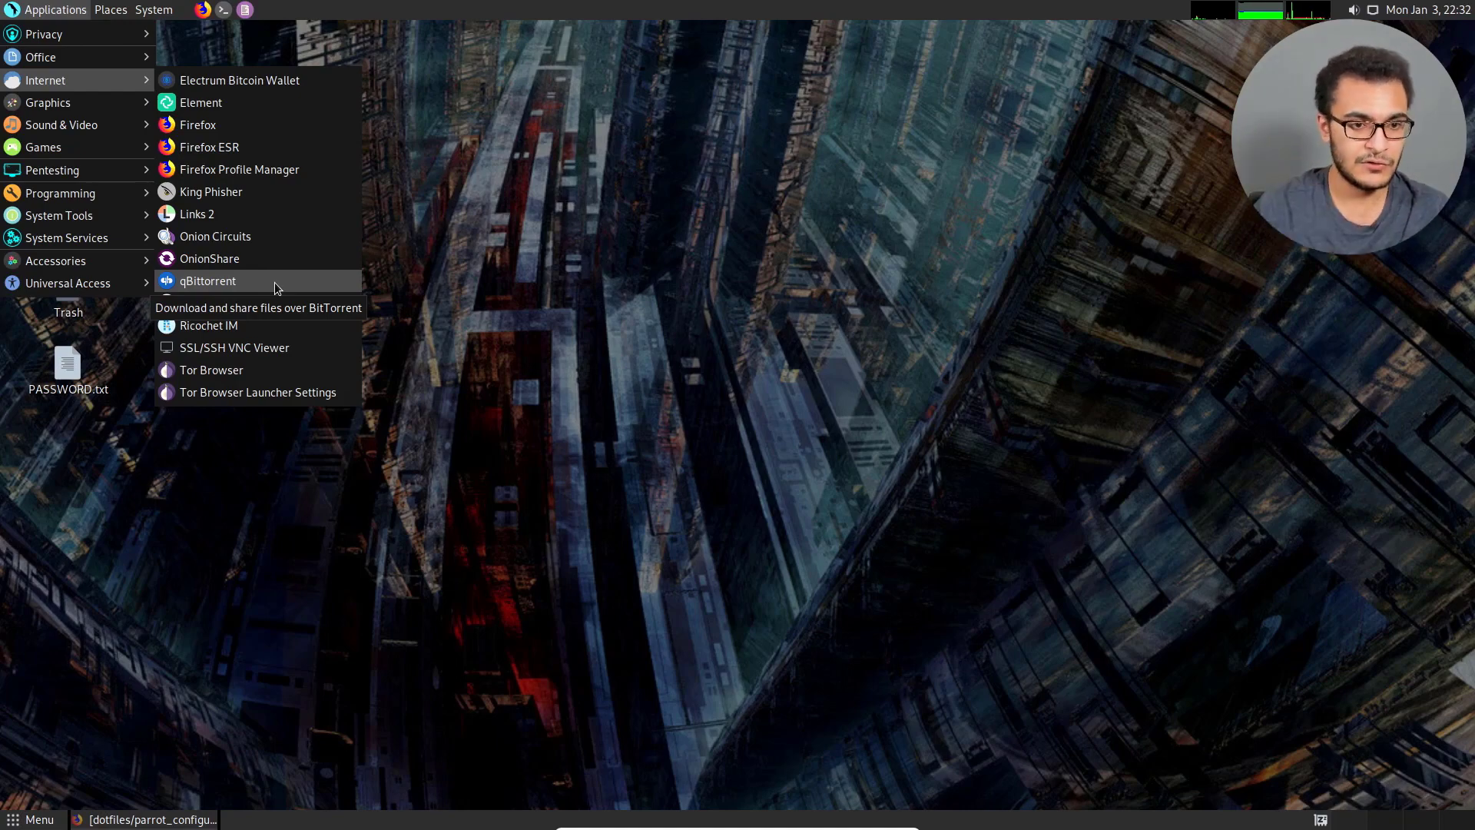
pyautogui.moveTo(105, 101)
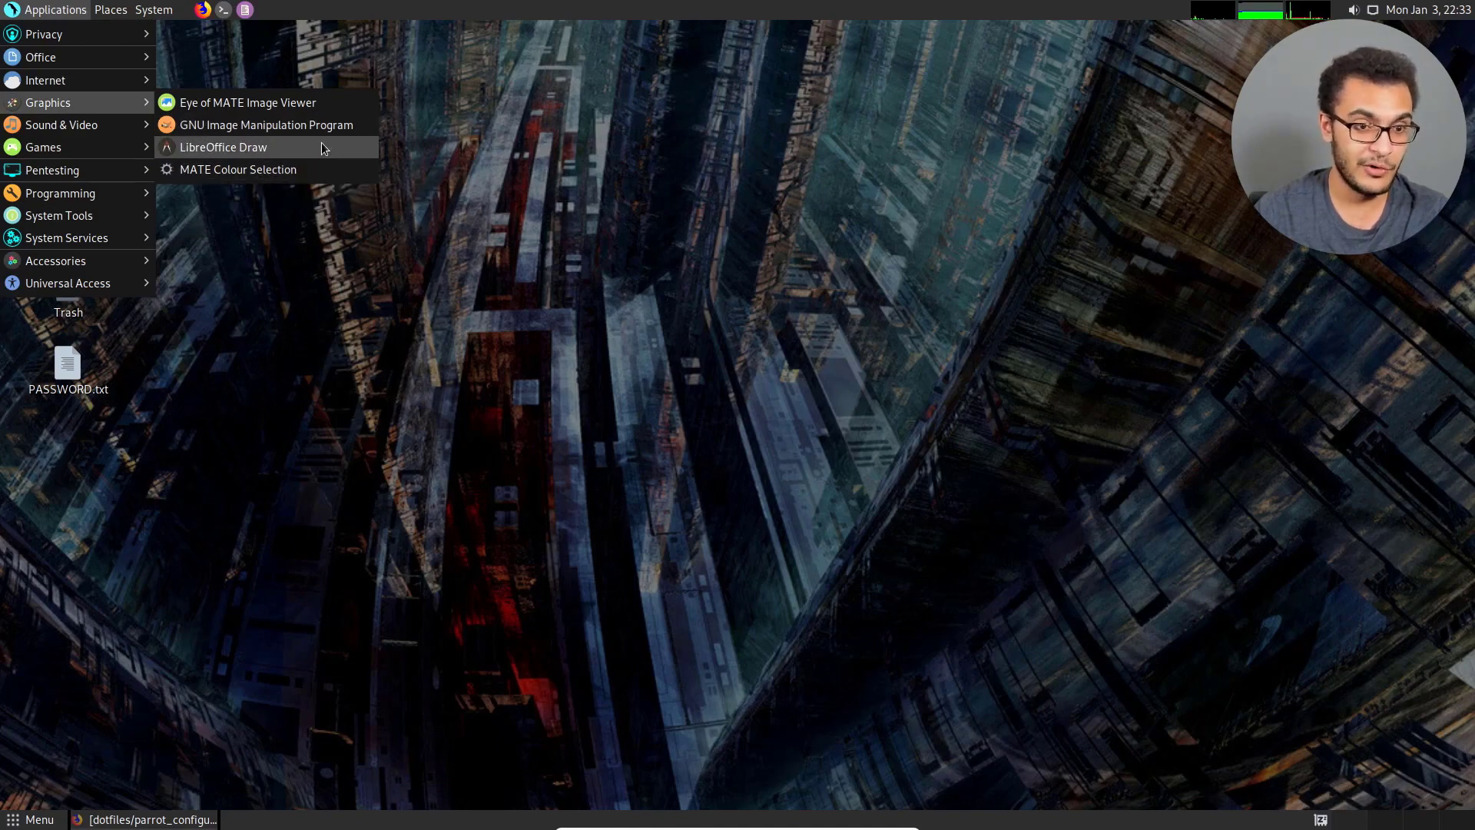
pyautogui.moveTo(74, 136)
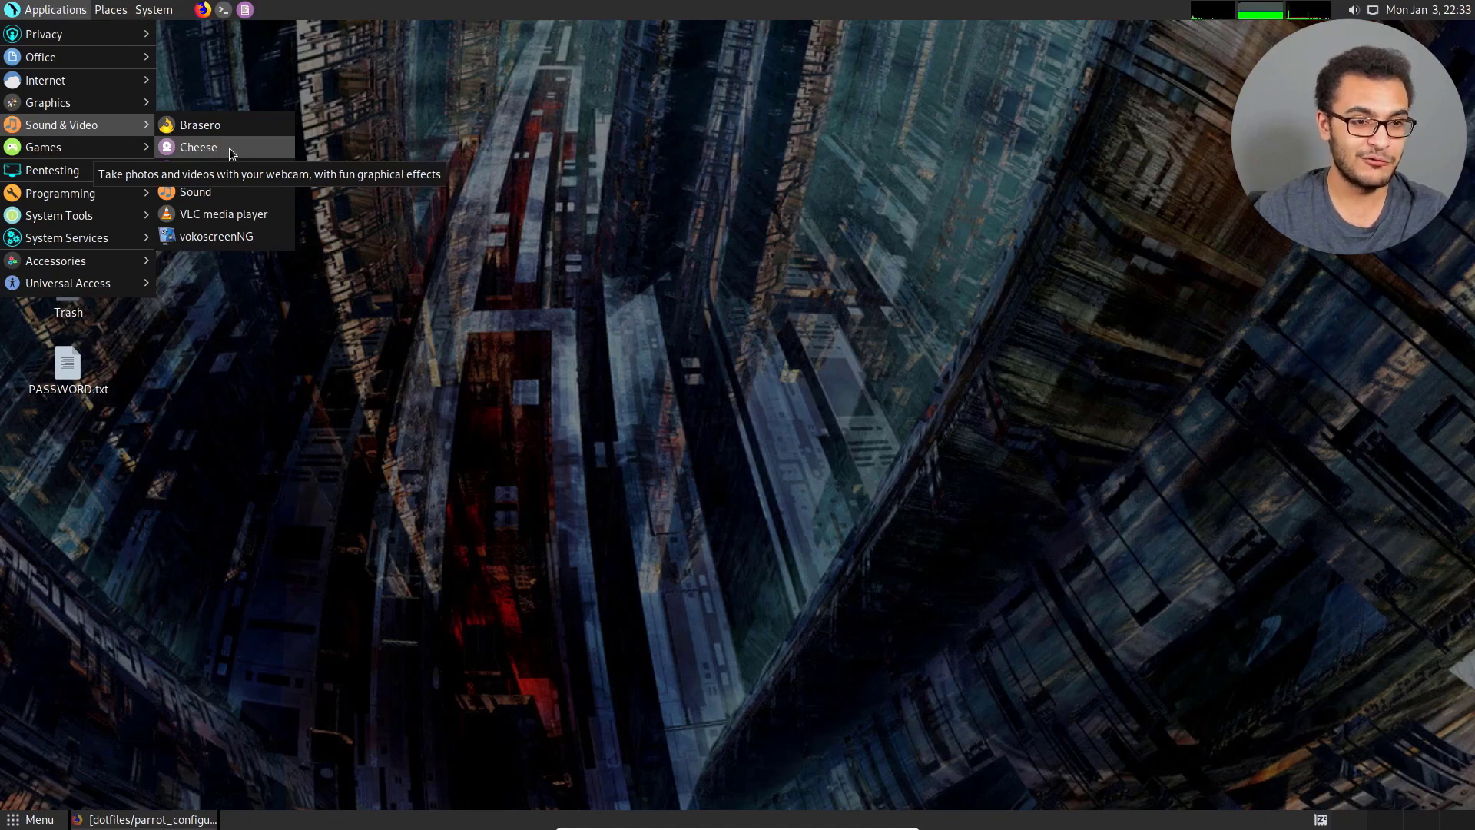
# Look over the most used pentesting tools and the applications under System Tools, System Services and Accessories.
pyautogui.moveTo(118, 145)
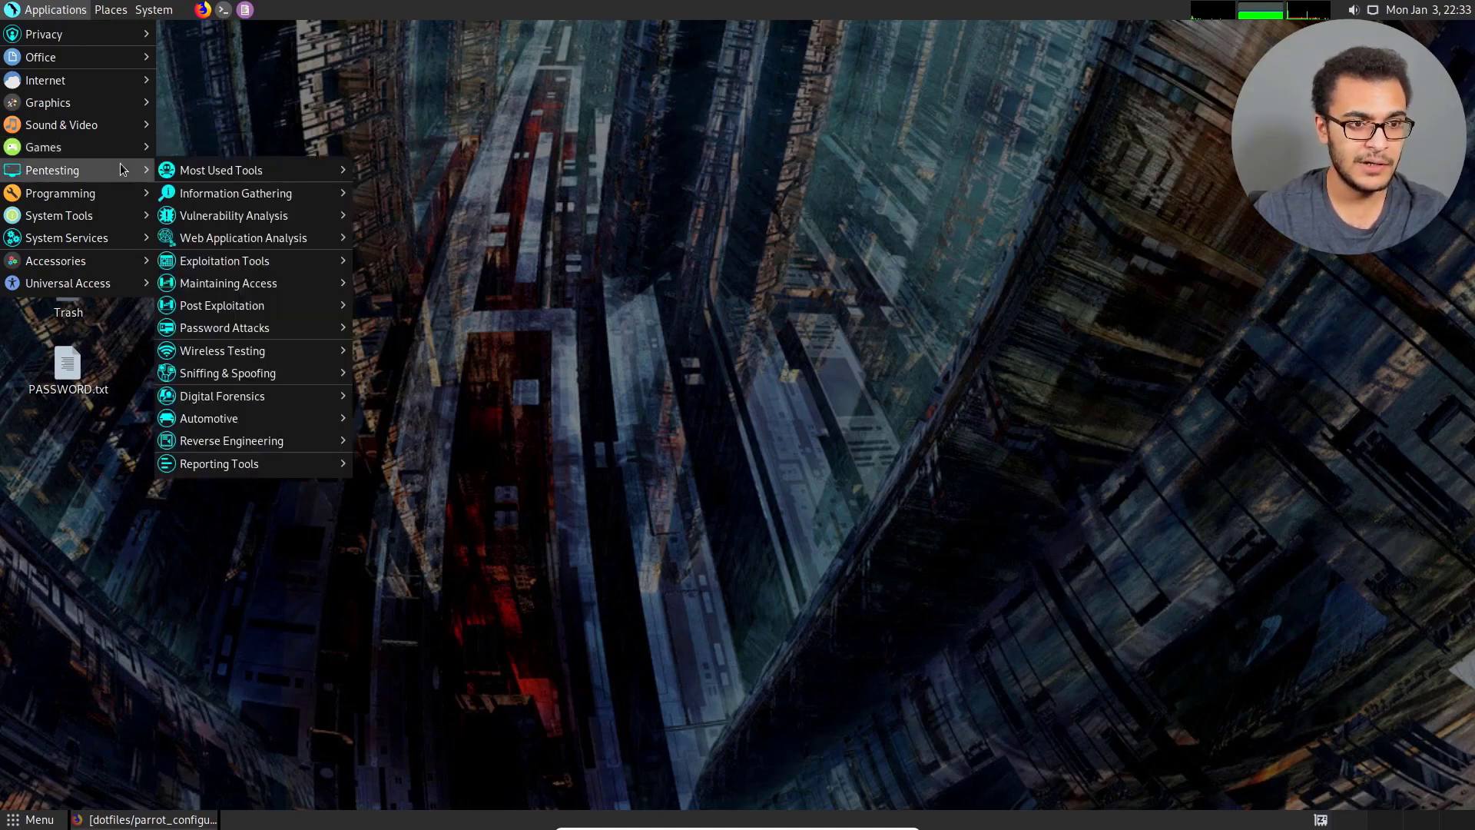
pyautogui.moveTo(232, 167)
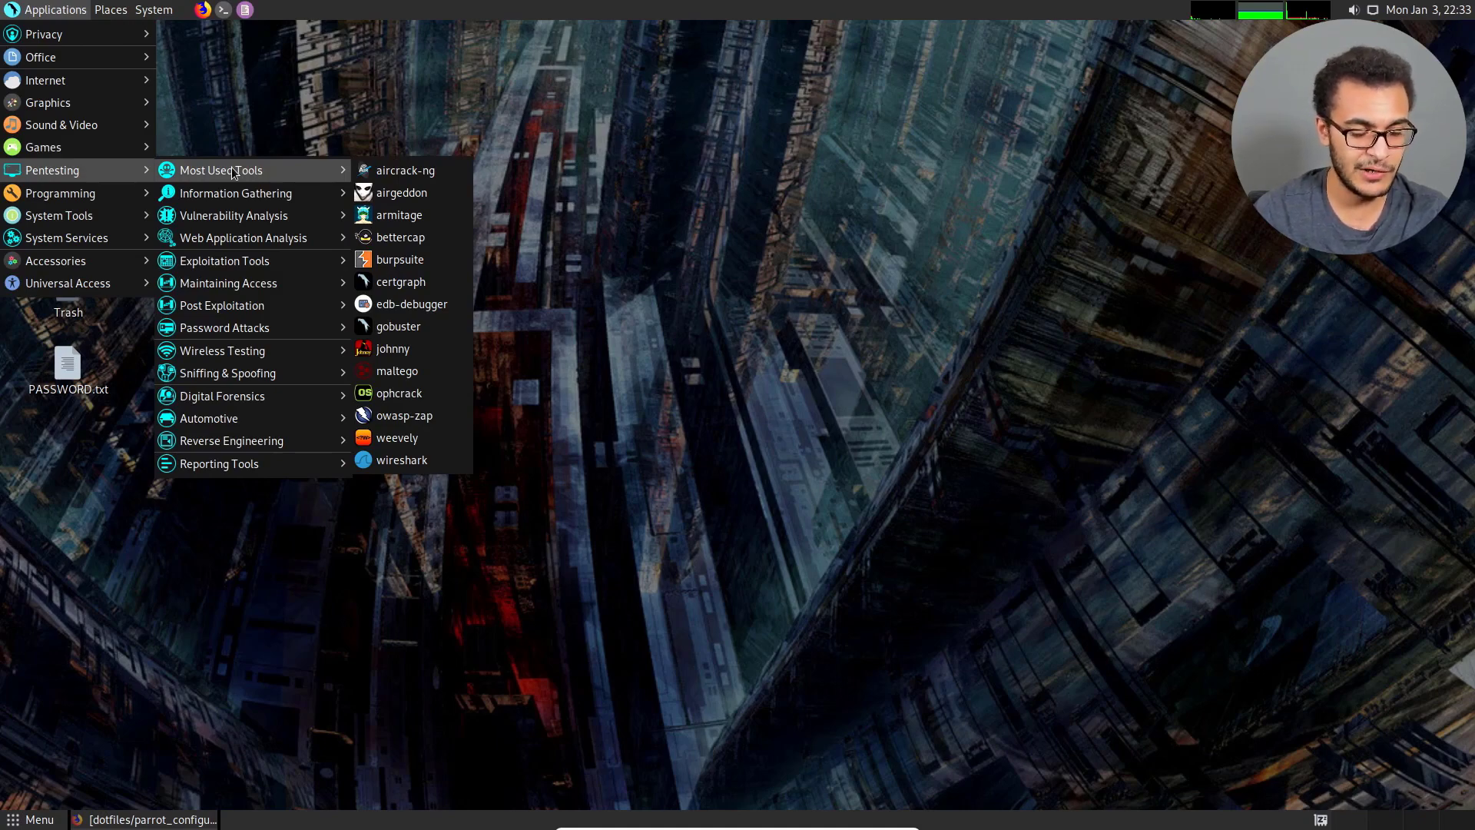
pyautogui.moveTo(67, 198)
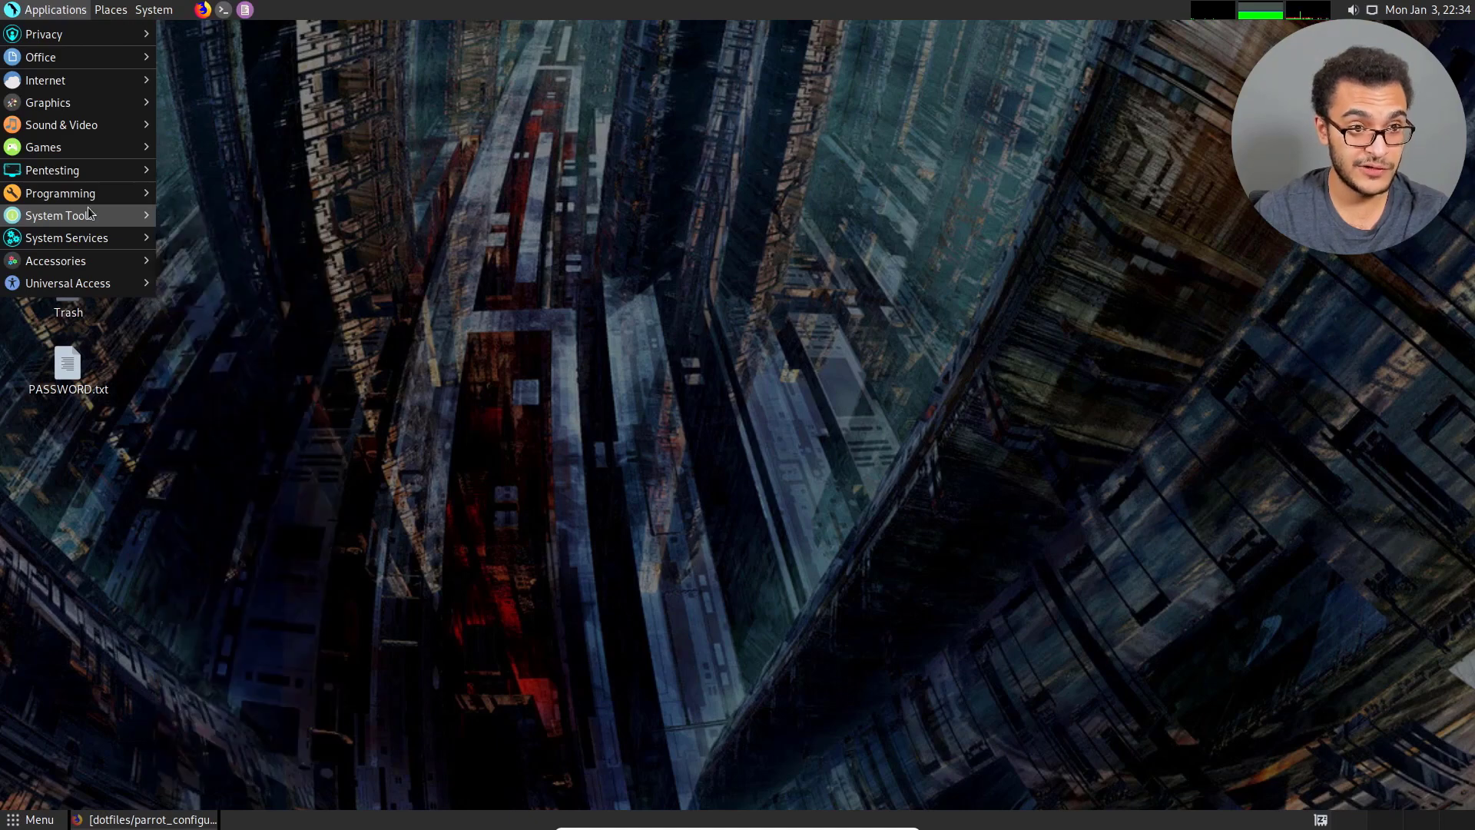
pyautogui.moveTo(100, 115)
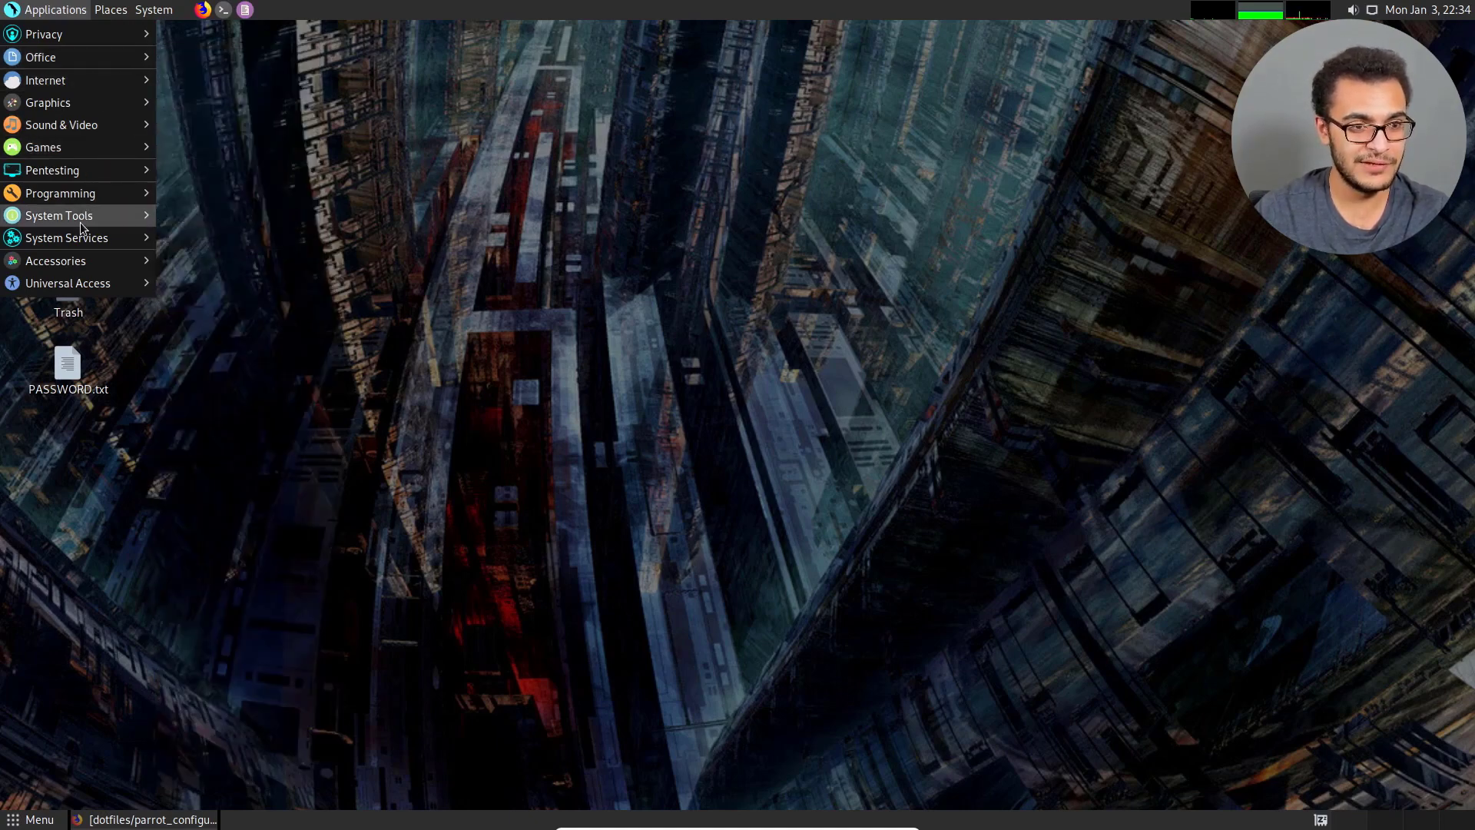
pyautogui.moveTo(81, 226)
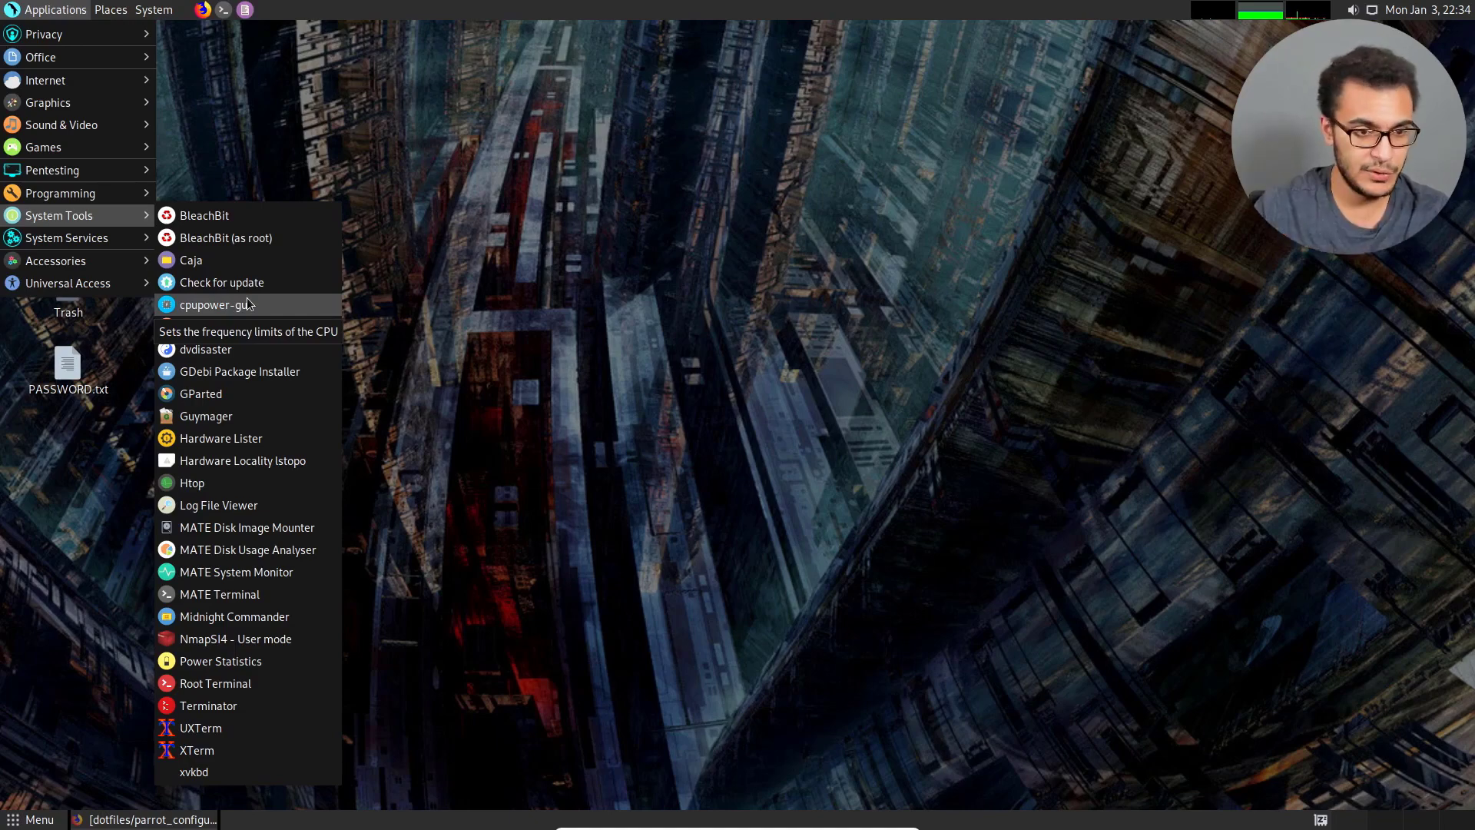
pyautogui.moveTo(119, 243)
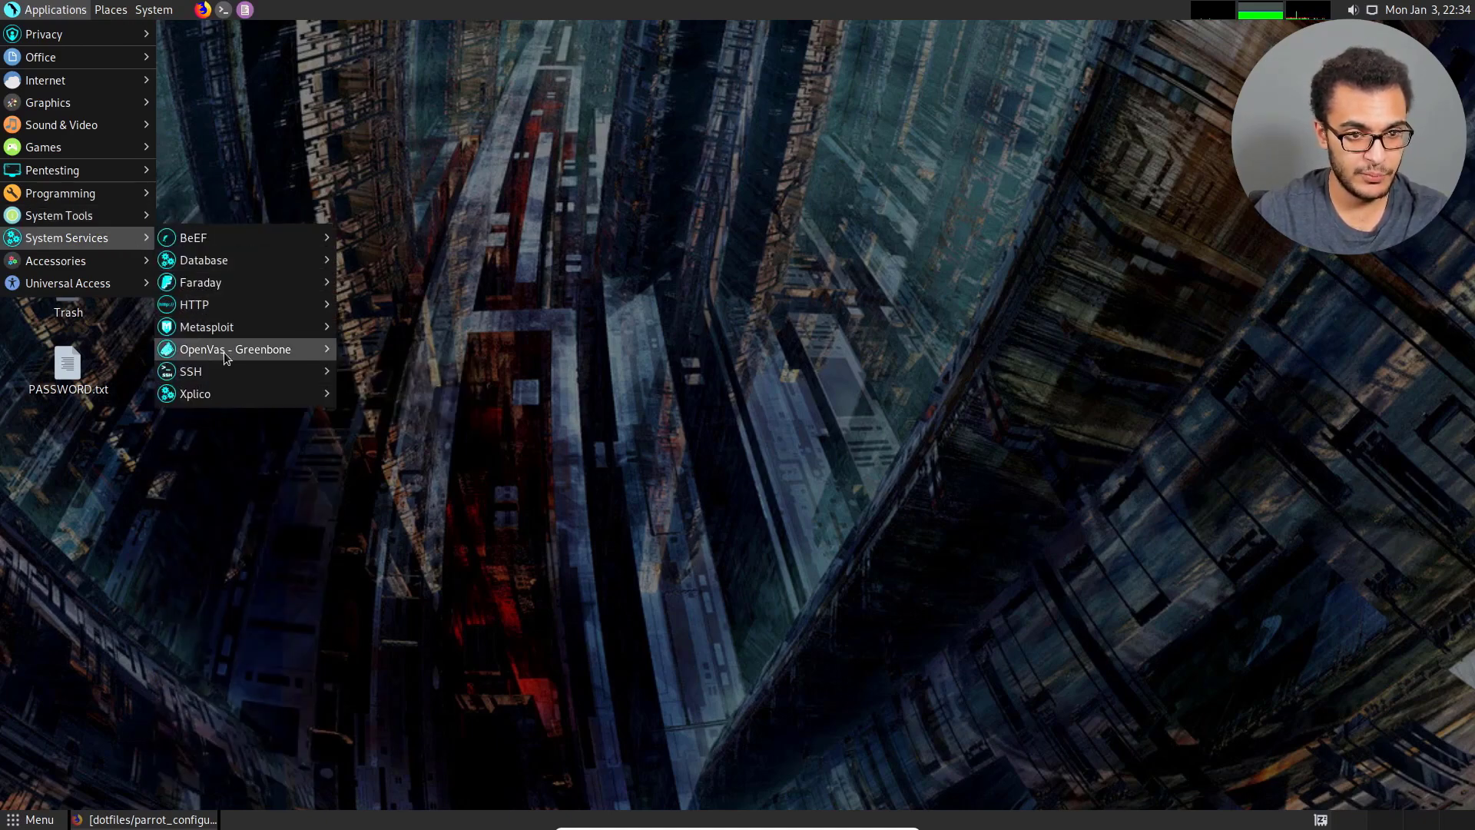
pyautogui.moveTo(223, 354)
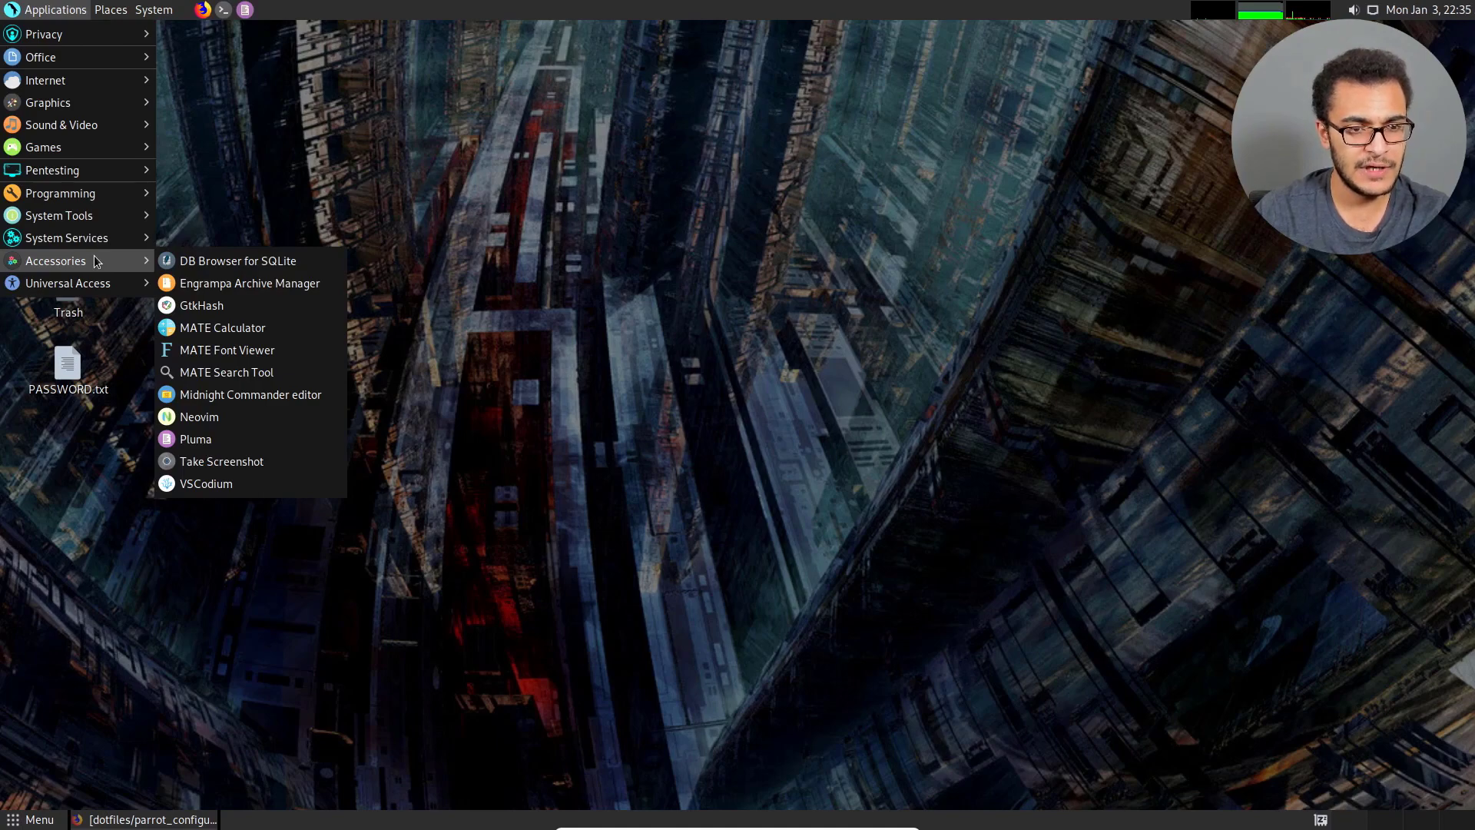
pyautogui.click(348, 206)
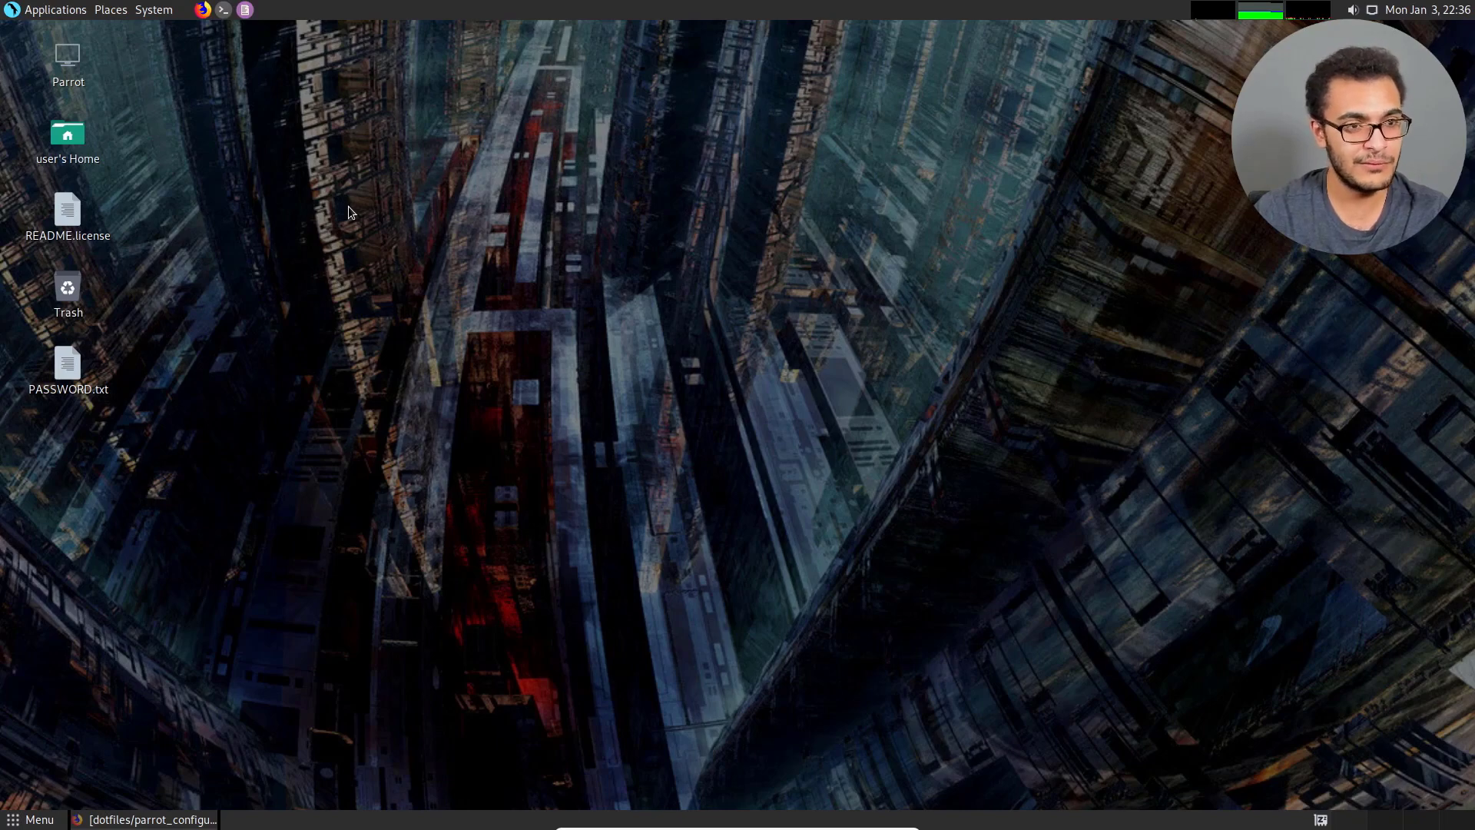
# Examine the pentesting tool categories again, looking into the Reverse Engineering and Information Gathering tools.
pyautogui.click(60, 10)
pyautogui.moveTo(78, 85)
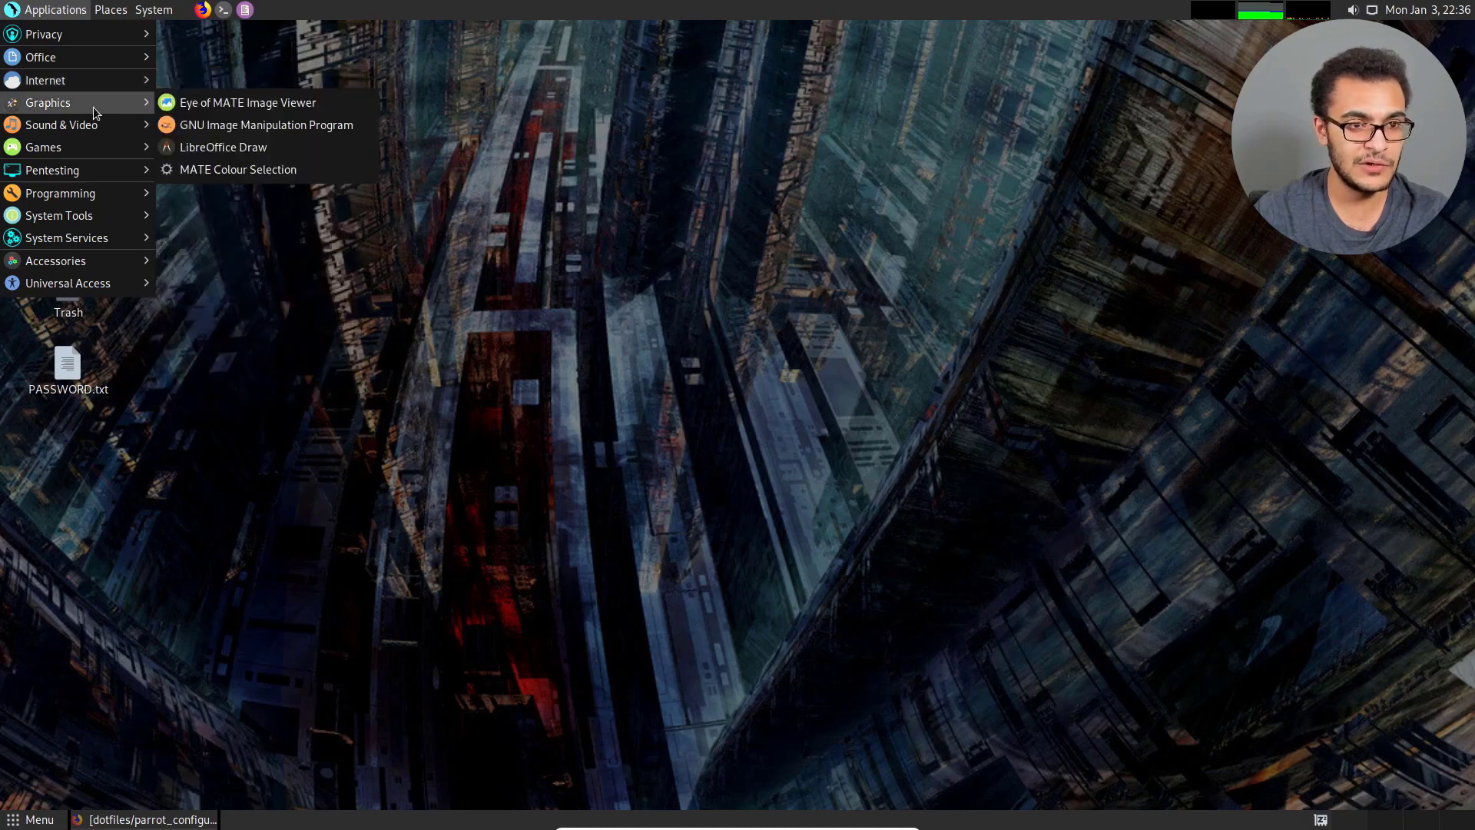
pyautogui.moveTo(105, 58)
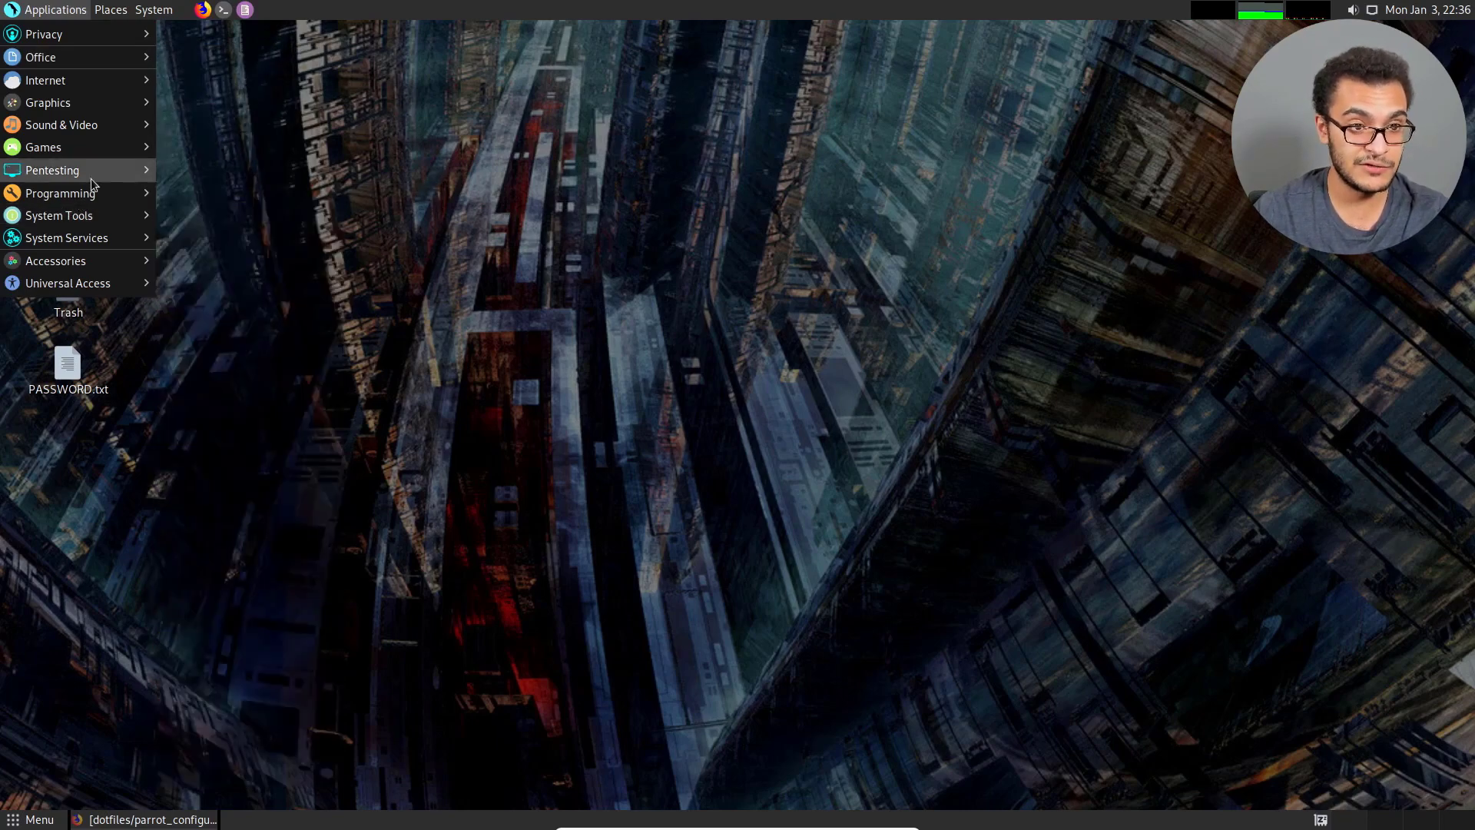
pyautogui.moveTo(90, 179)
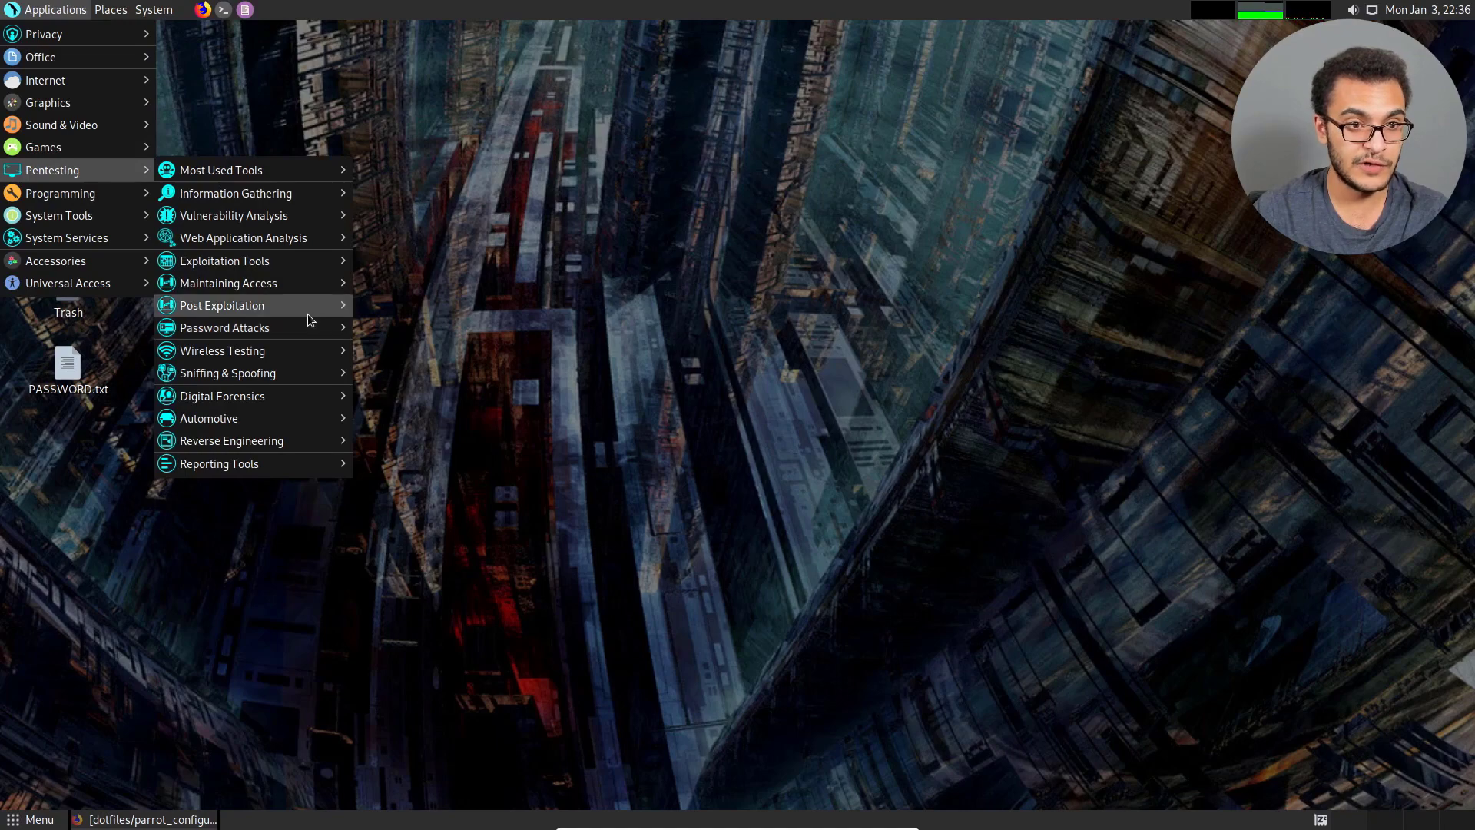
pyautogui.moveTo(308, 314)
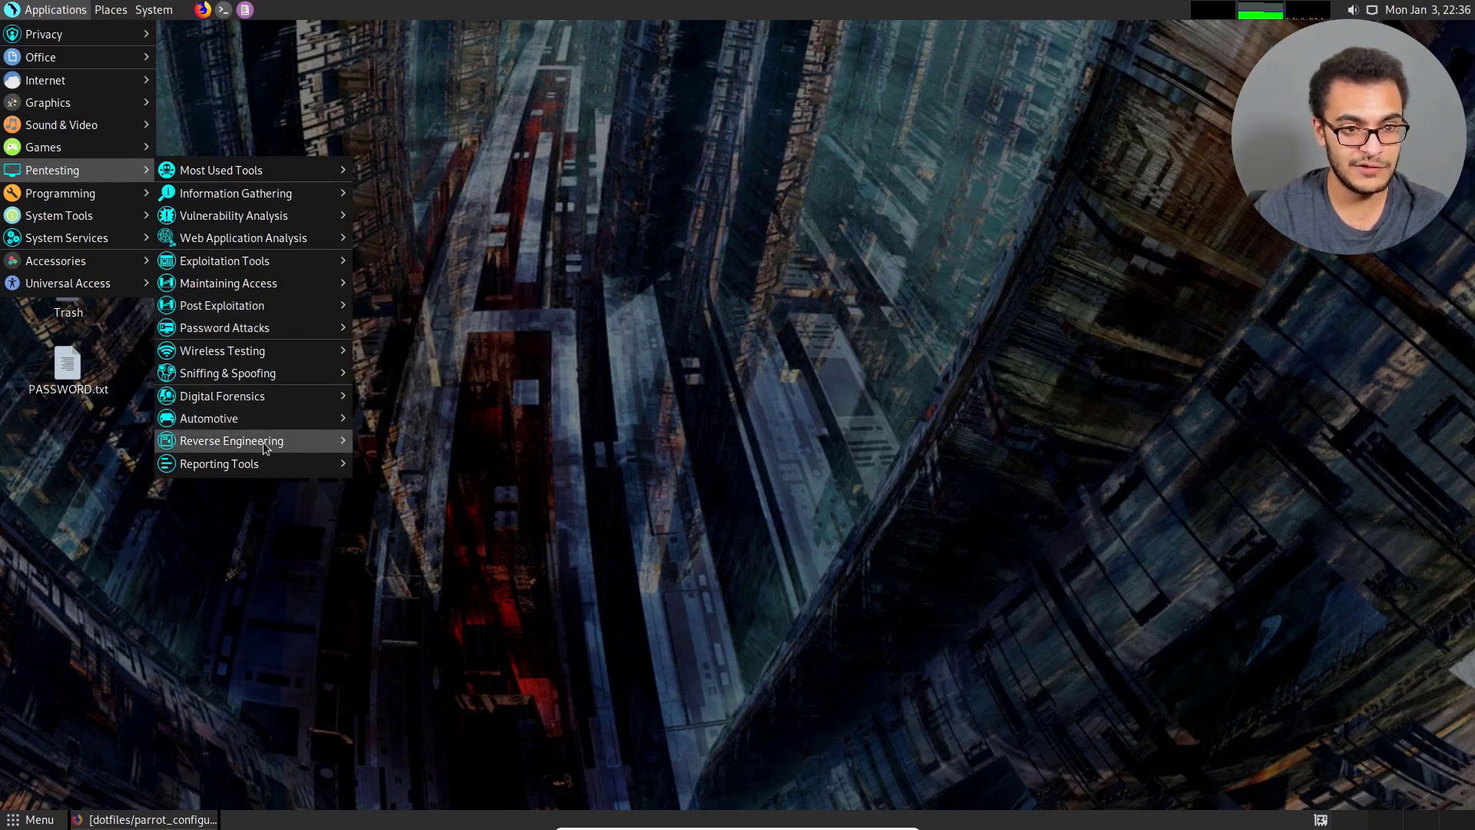
pyautogui.moveTo(263, 441)
pyautogui.moveTo(445, 448)
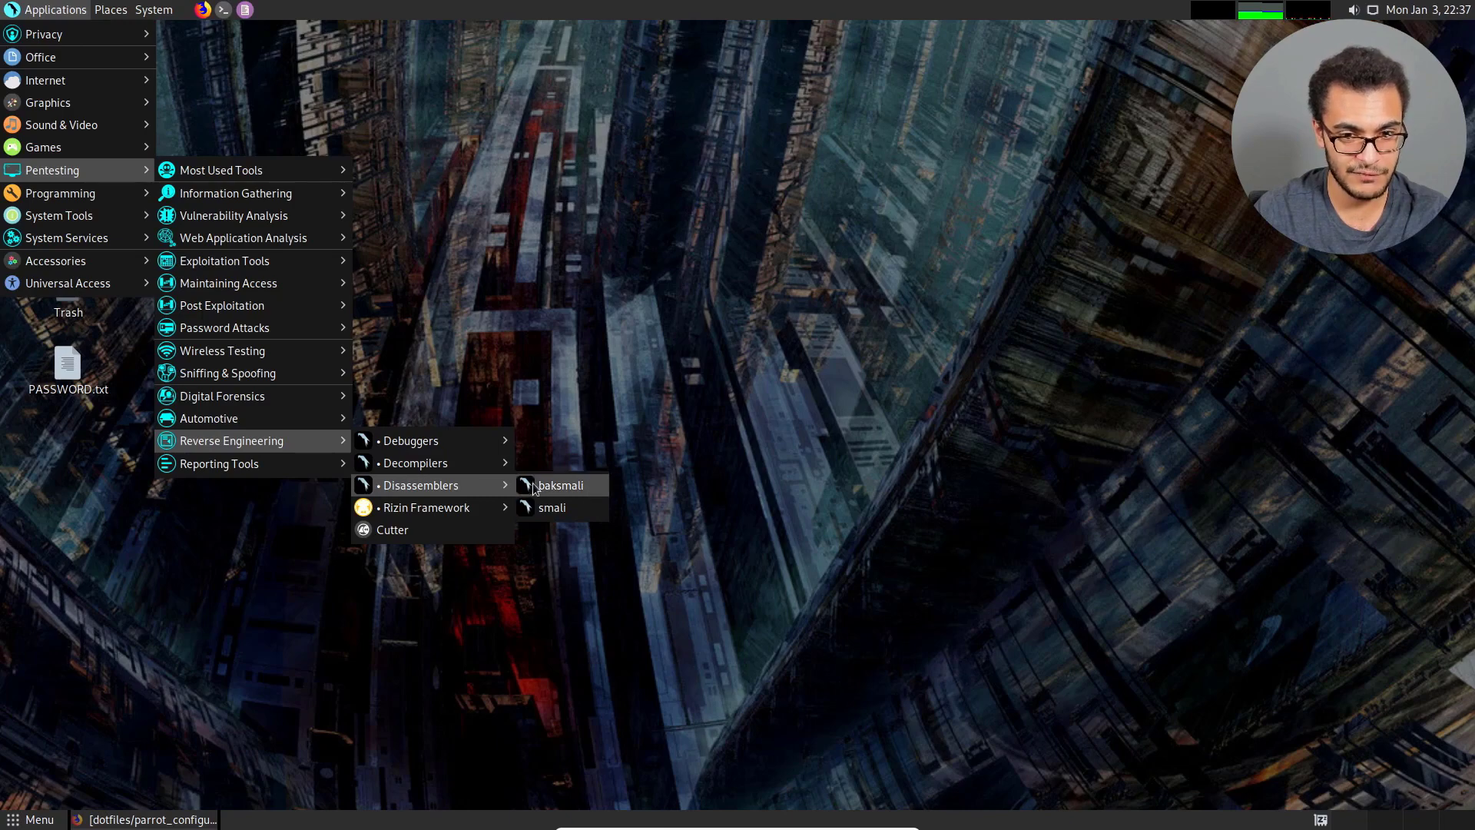
pyautogui.moveTo(496, 509)
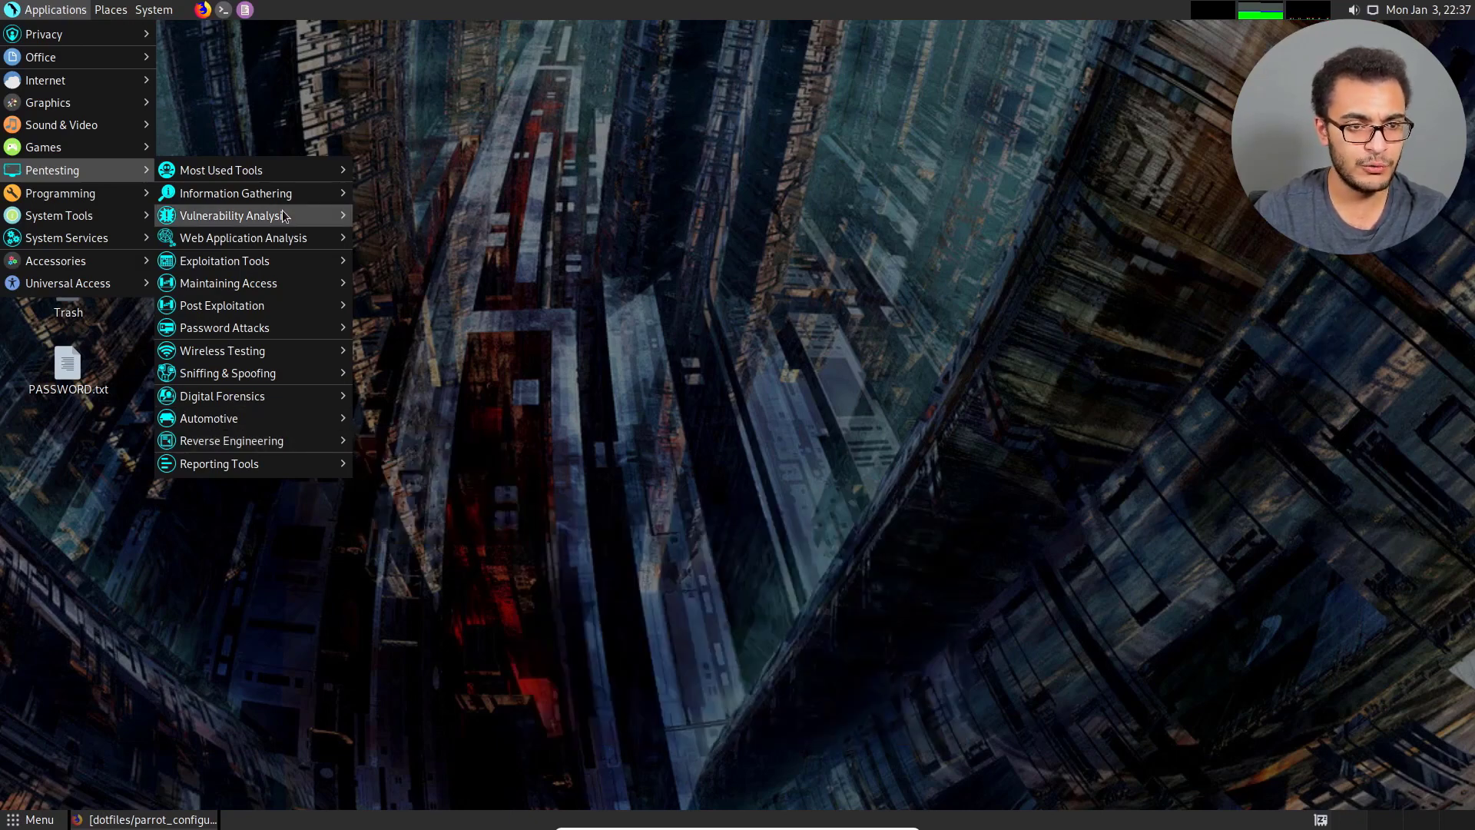
pyautogui.moveTo(280, 195)
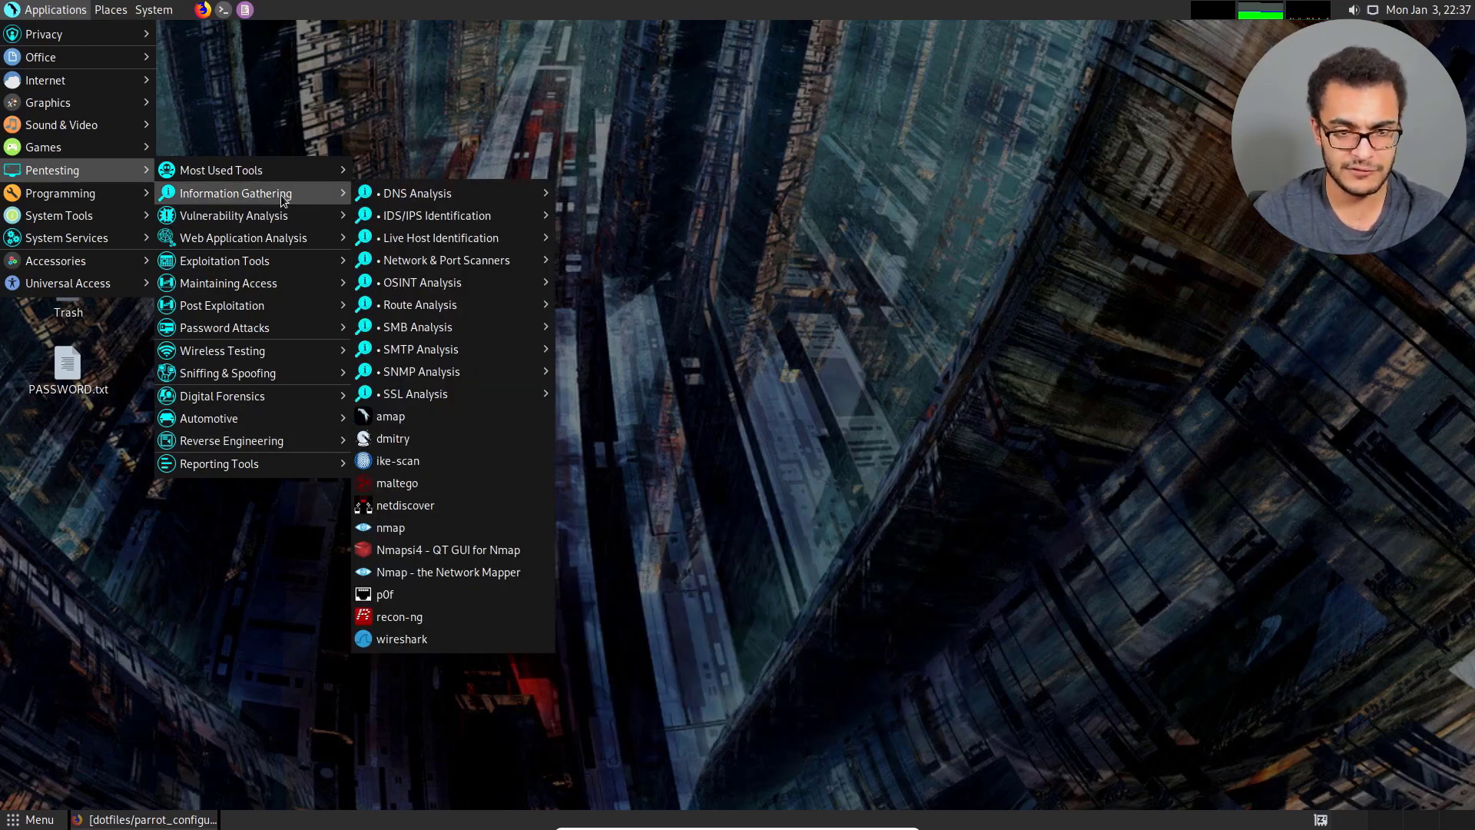
pyautogui.click(843, 196)
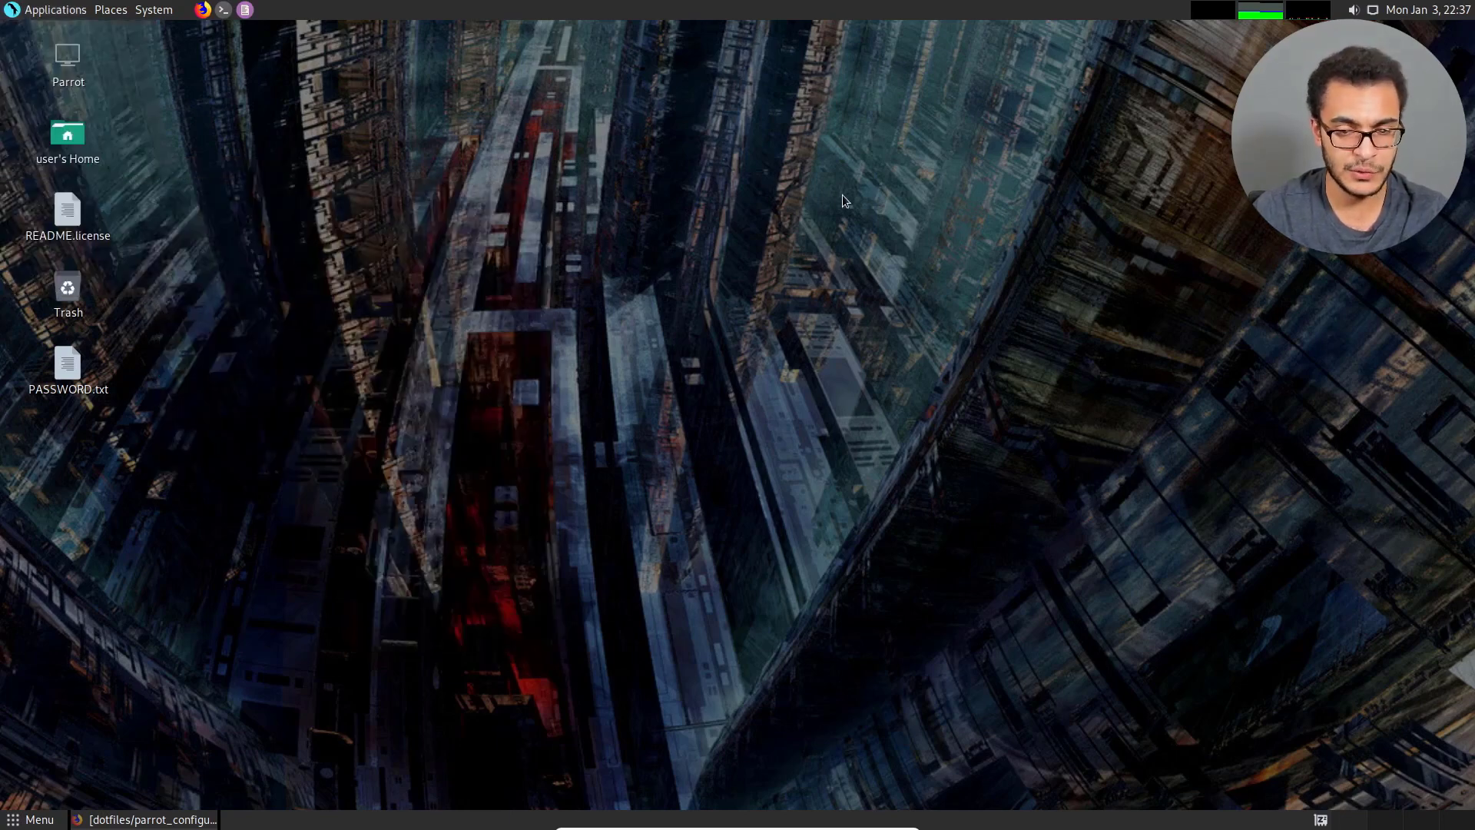